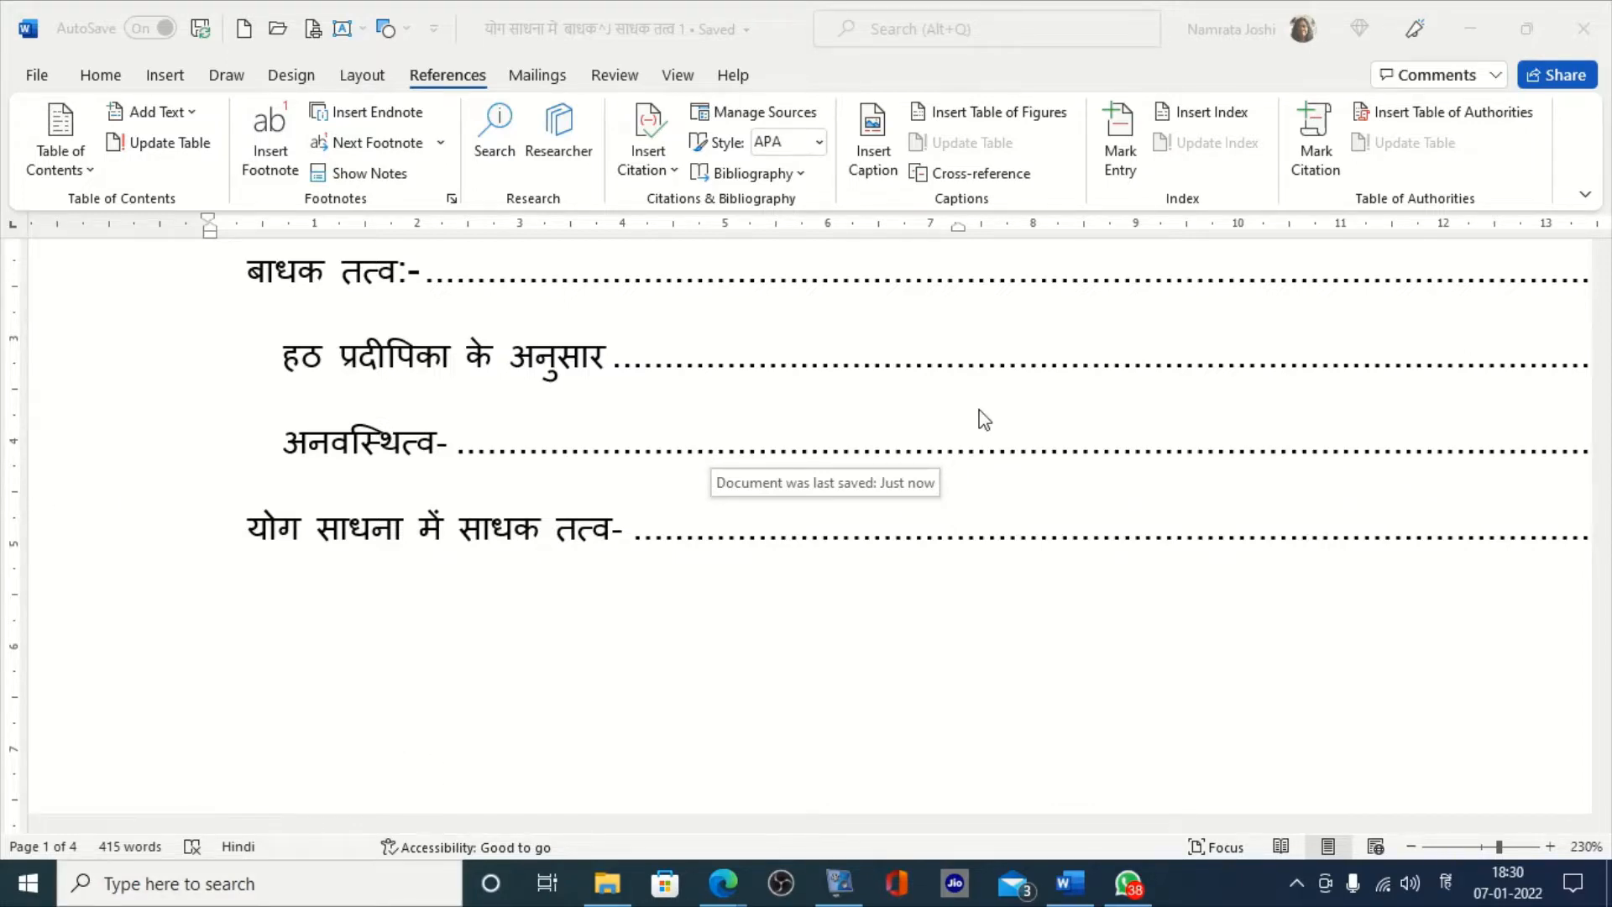
- Switch the typing language to English and insert a page break on page 4 to start a new blank page
{"action": "scroll", "coordinate": [918, 684], "scroll_direction": "down", "scroll_amount": 6}
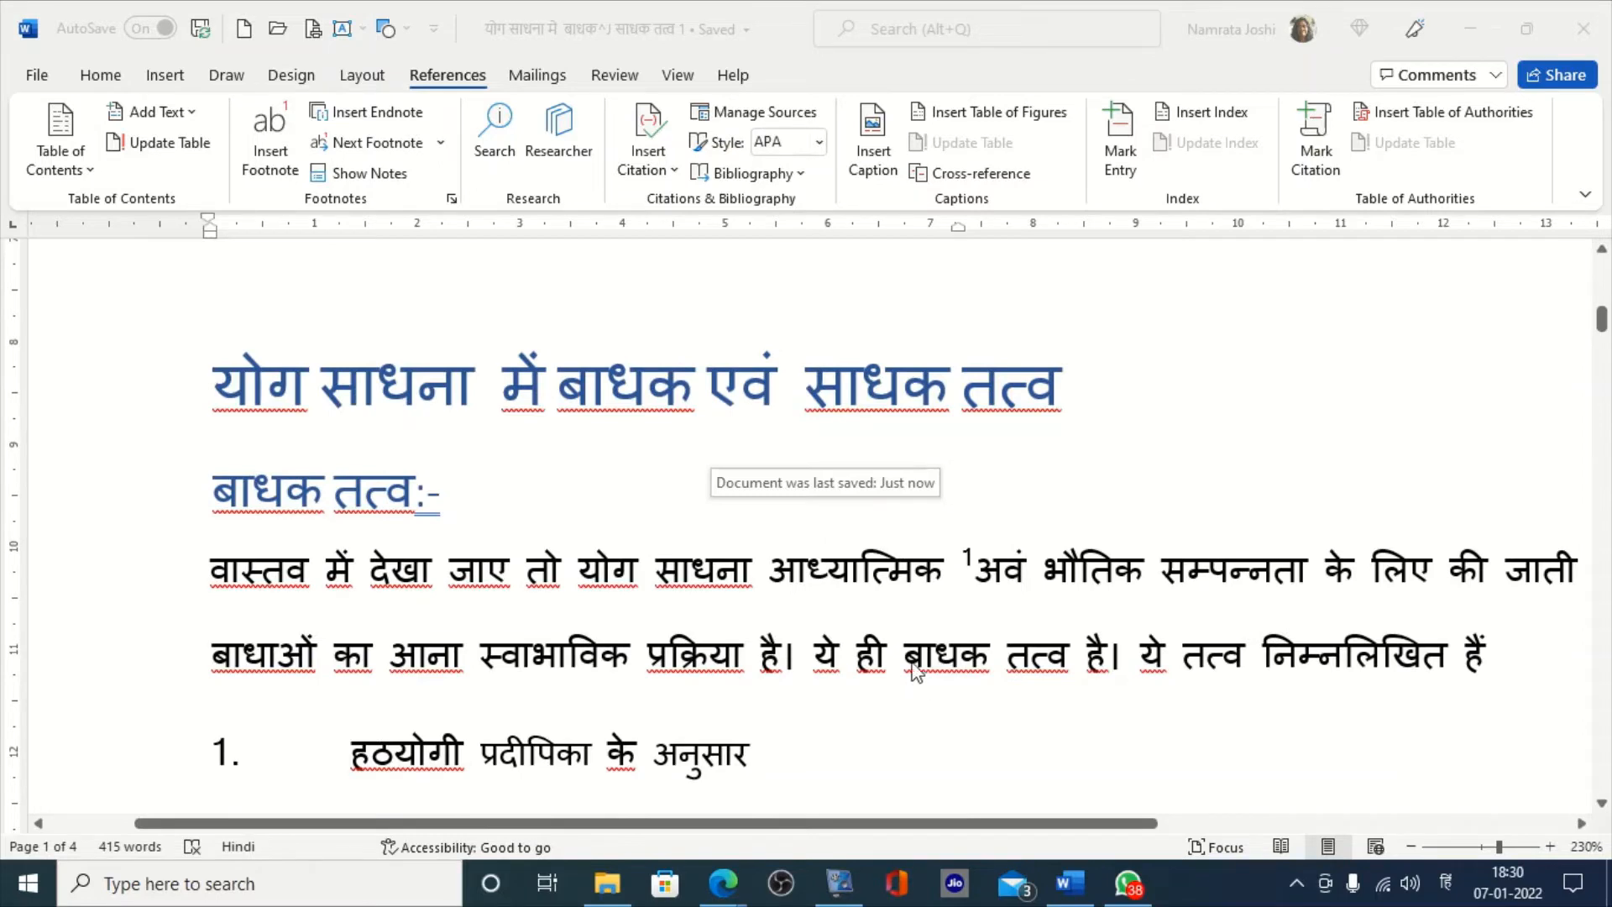
{"action": "scroll", "coordinate": [909, 647], "scroll_direction": "down", "scroll_amount": 10}
{"action": "scroll", "coordinate": [909, 644], "scroll_direction": "down", "scroll_amount": 15}
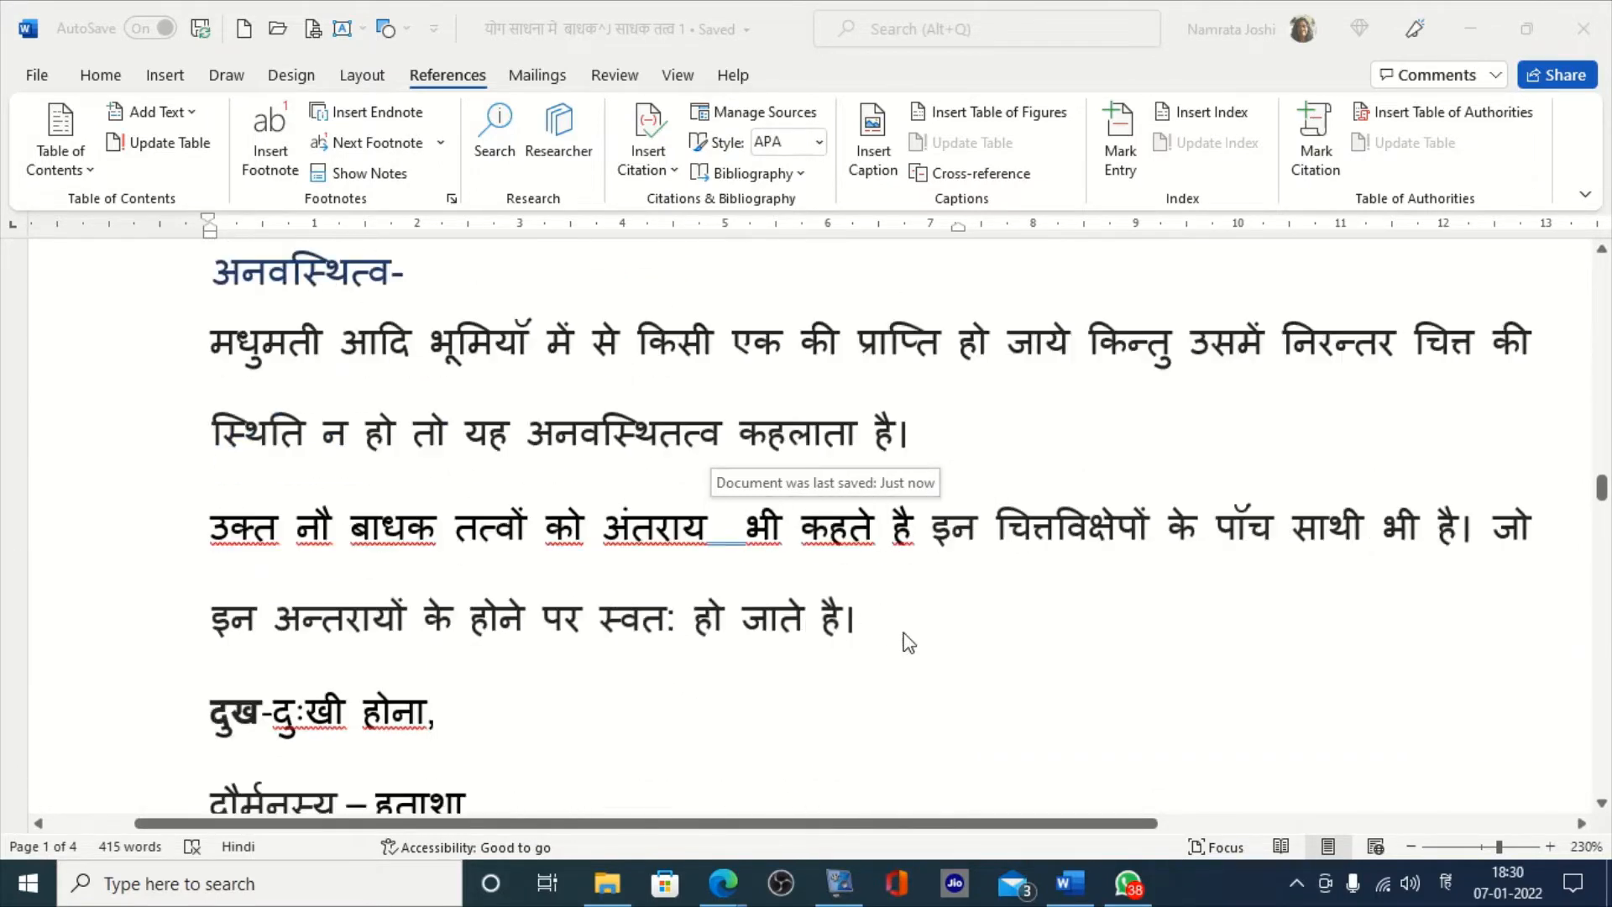
{"action": "scroll", "coordinate": [910, 643], "scroll_direction": "down", "scroll_amount": 15}
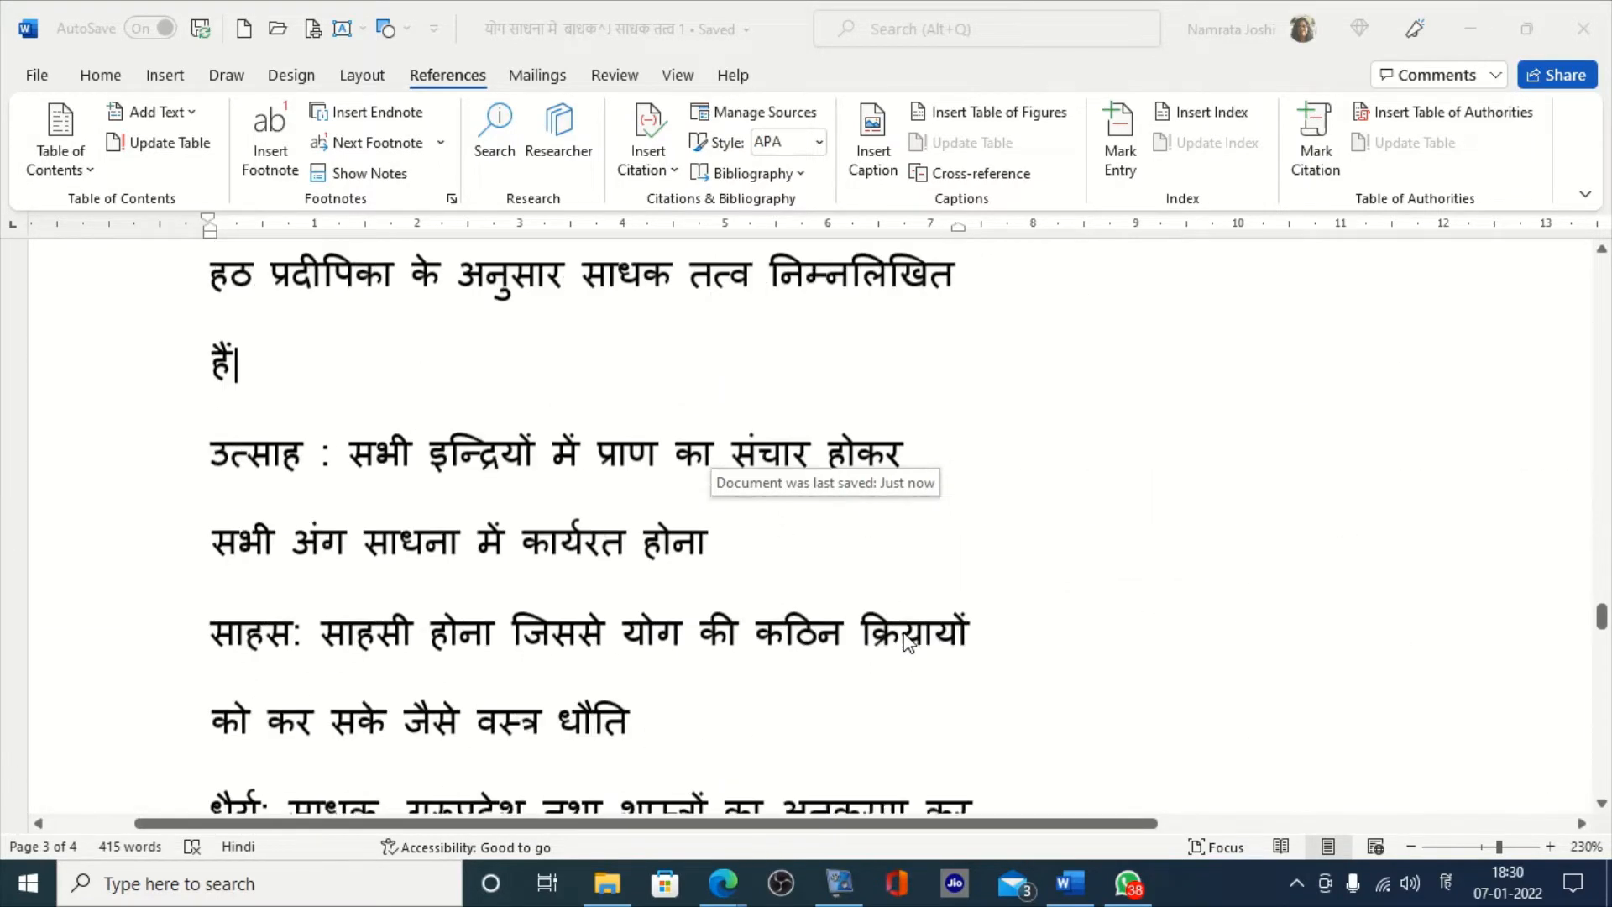
{"action": "scroll", "coordinate": [907, 642], "scroll_direction": "down", "scroll_amount": 5}
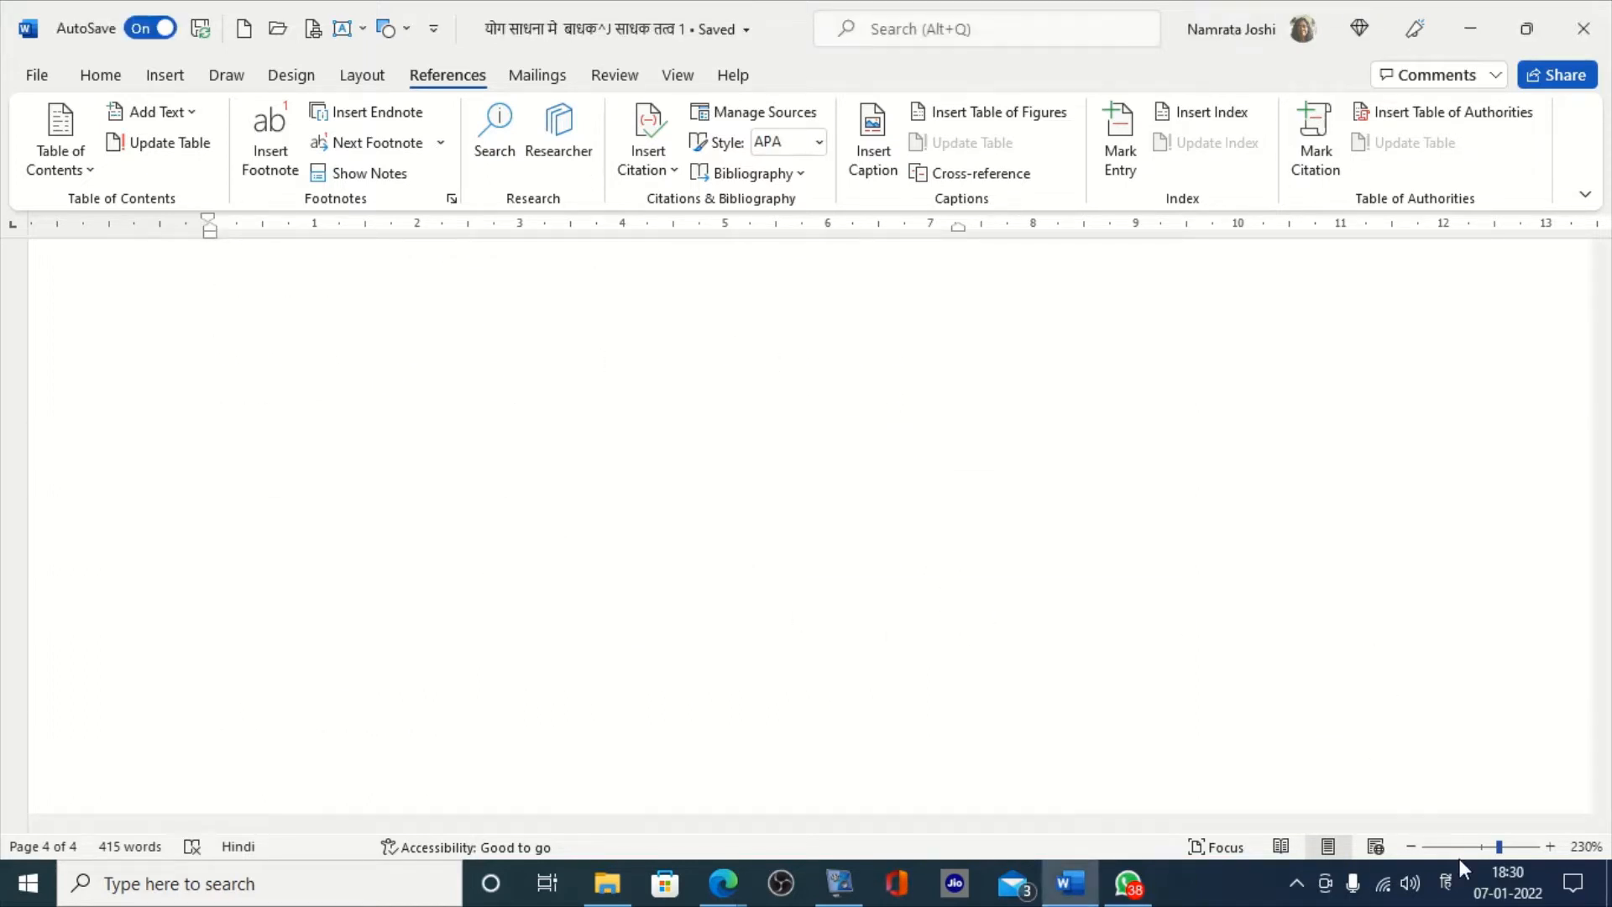
{"action": "key", "text": "alt+shift"}
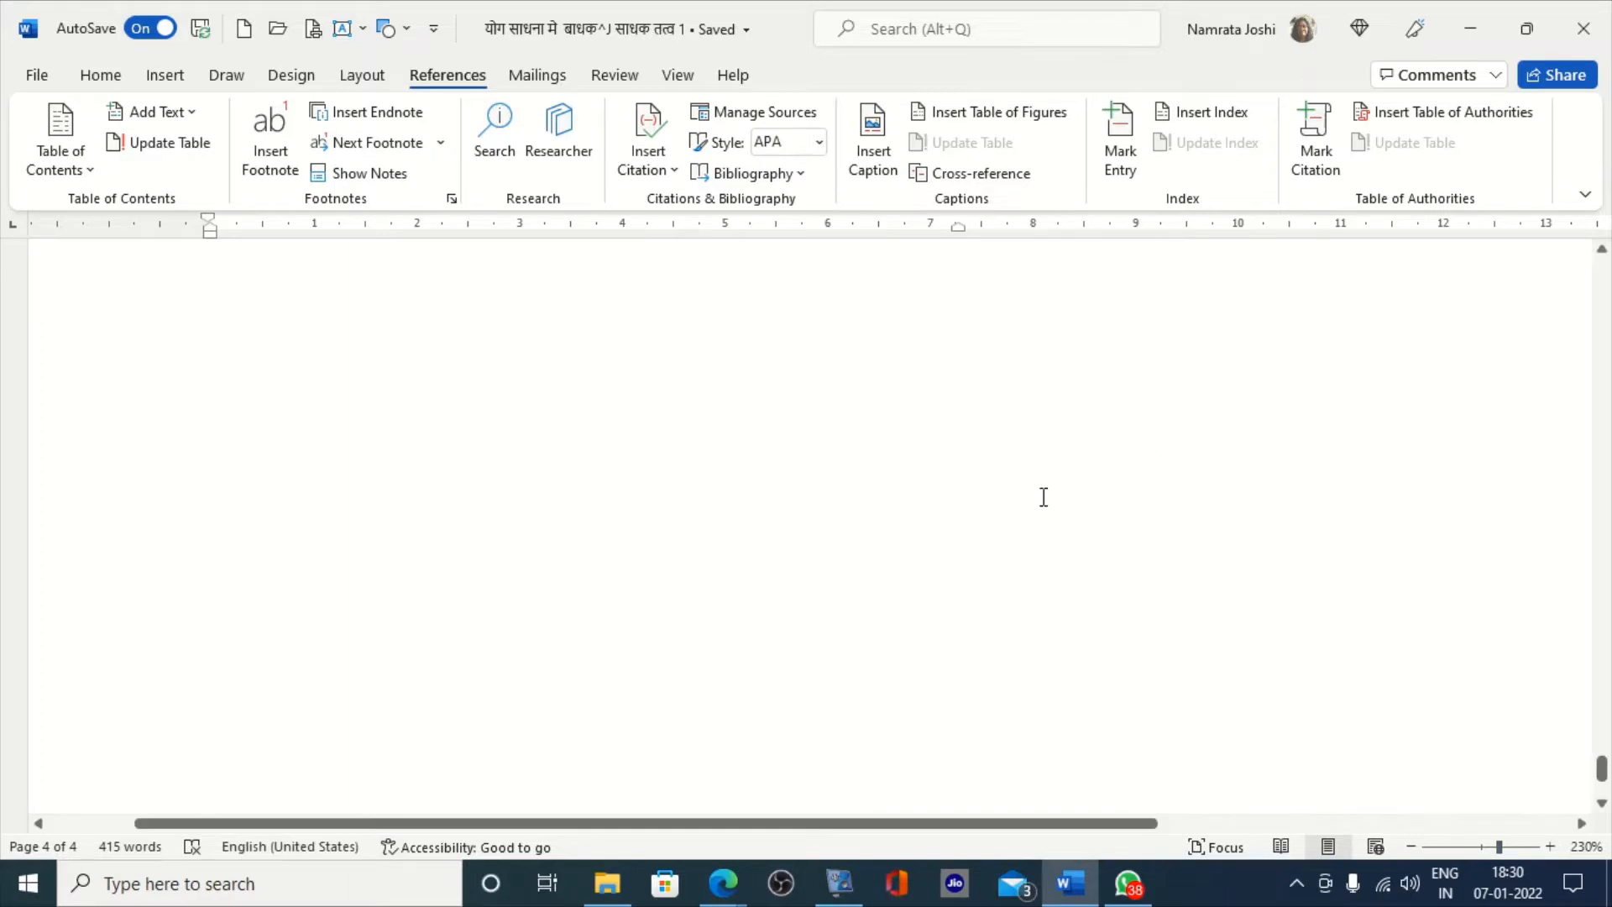
{"action": "left_click", "coordinate": [561, 339]}
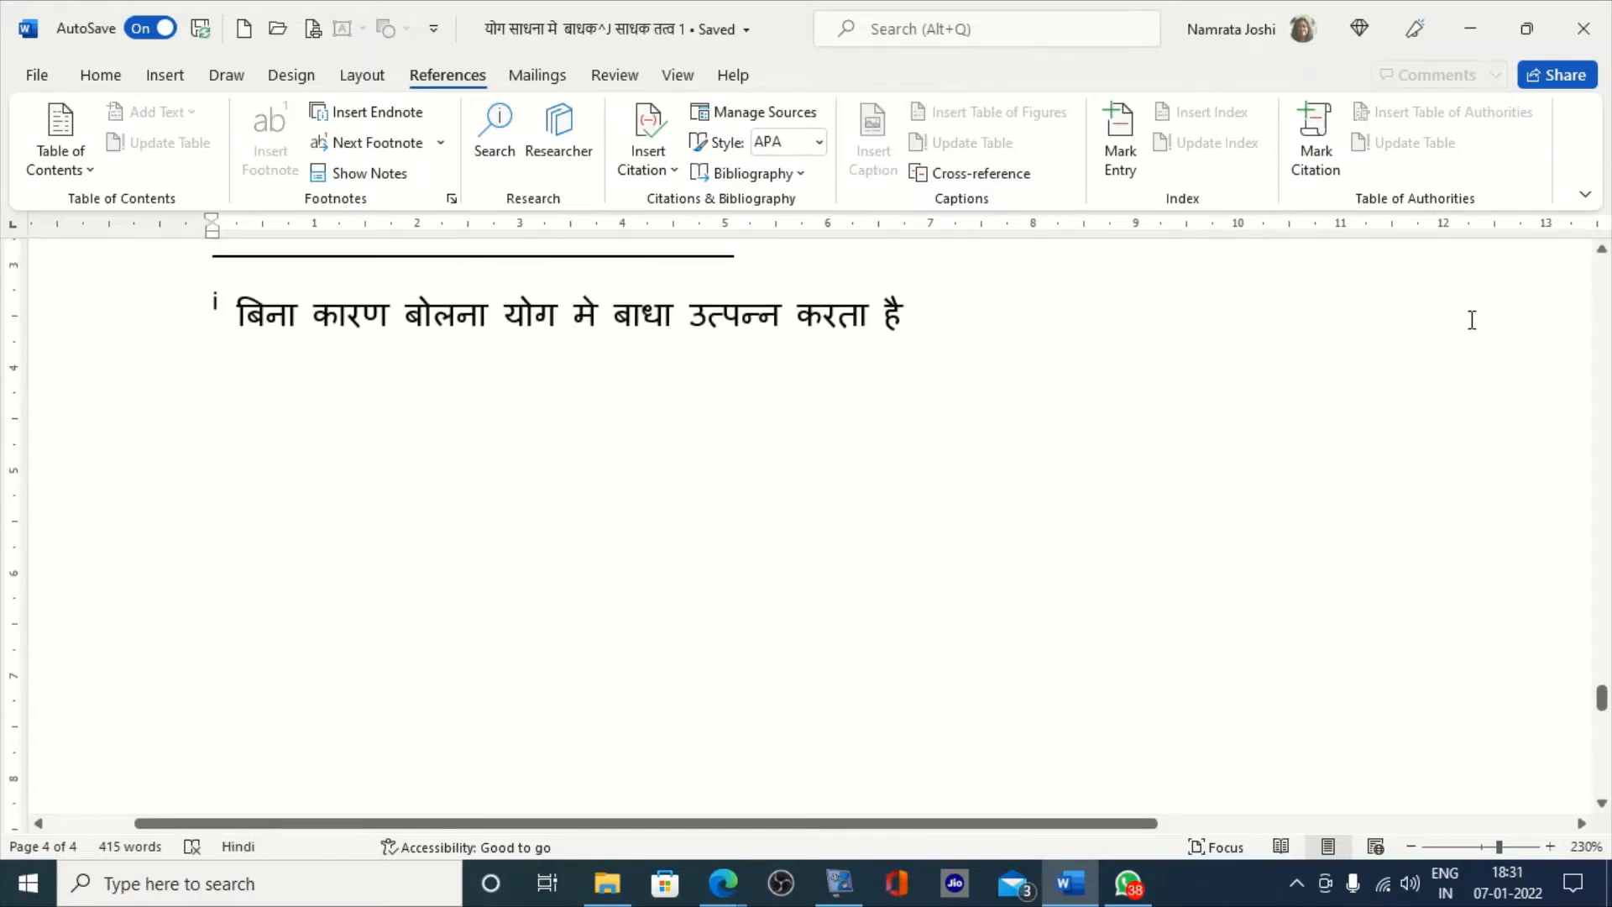
{"action": "scroll", "coordinate": [624, 623], "scroll_direction": "down", "scroll_amount": 3}
{"action": "scroll", "coordinate": [623, 622], "scroll_direction": "up", "scroll_amount": 5}
{"action": "left_click", "coordinate": [965, 393]}
{"action": "scroll", "coordinate": [965, 393], "scroll_direction": "up", "scroll_amount": 3}
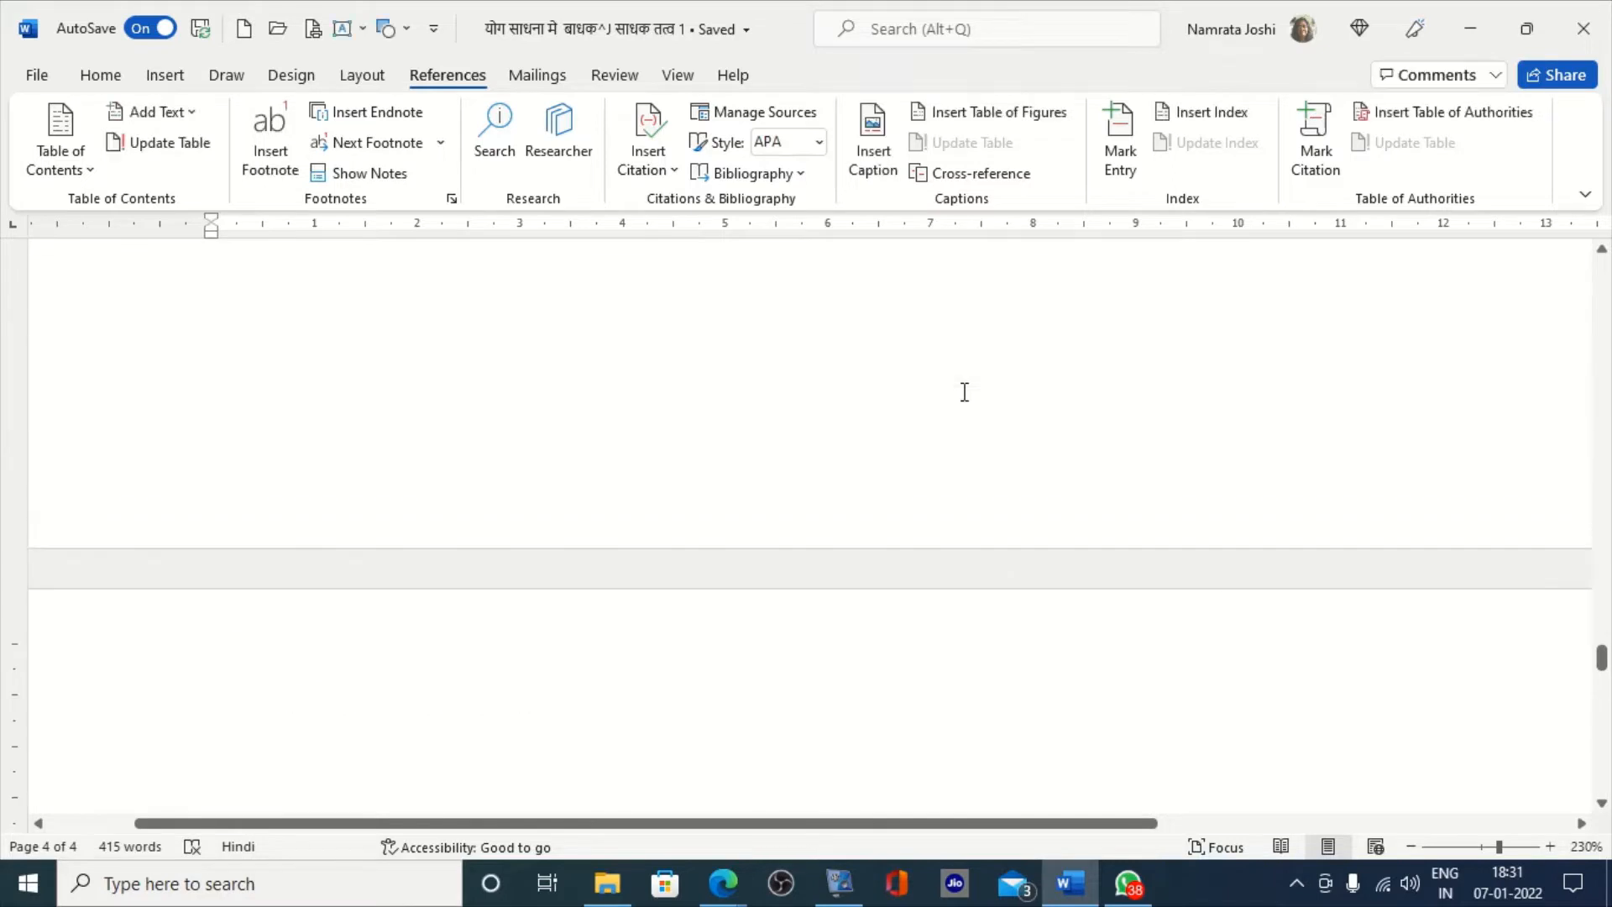
{"action": "key", "text": "ctrl+Return"}
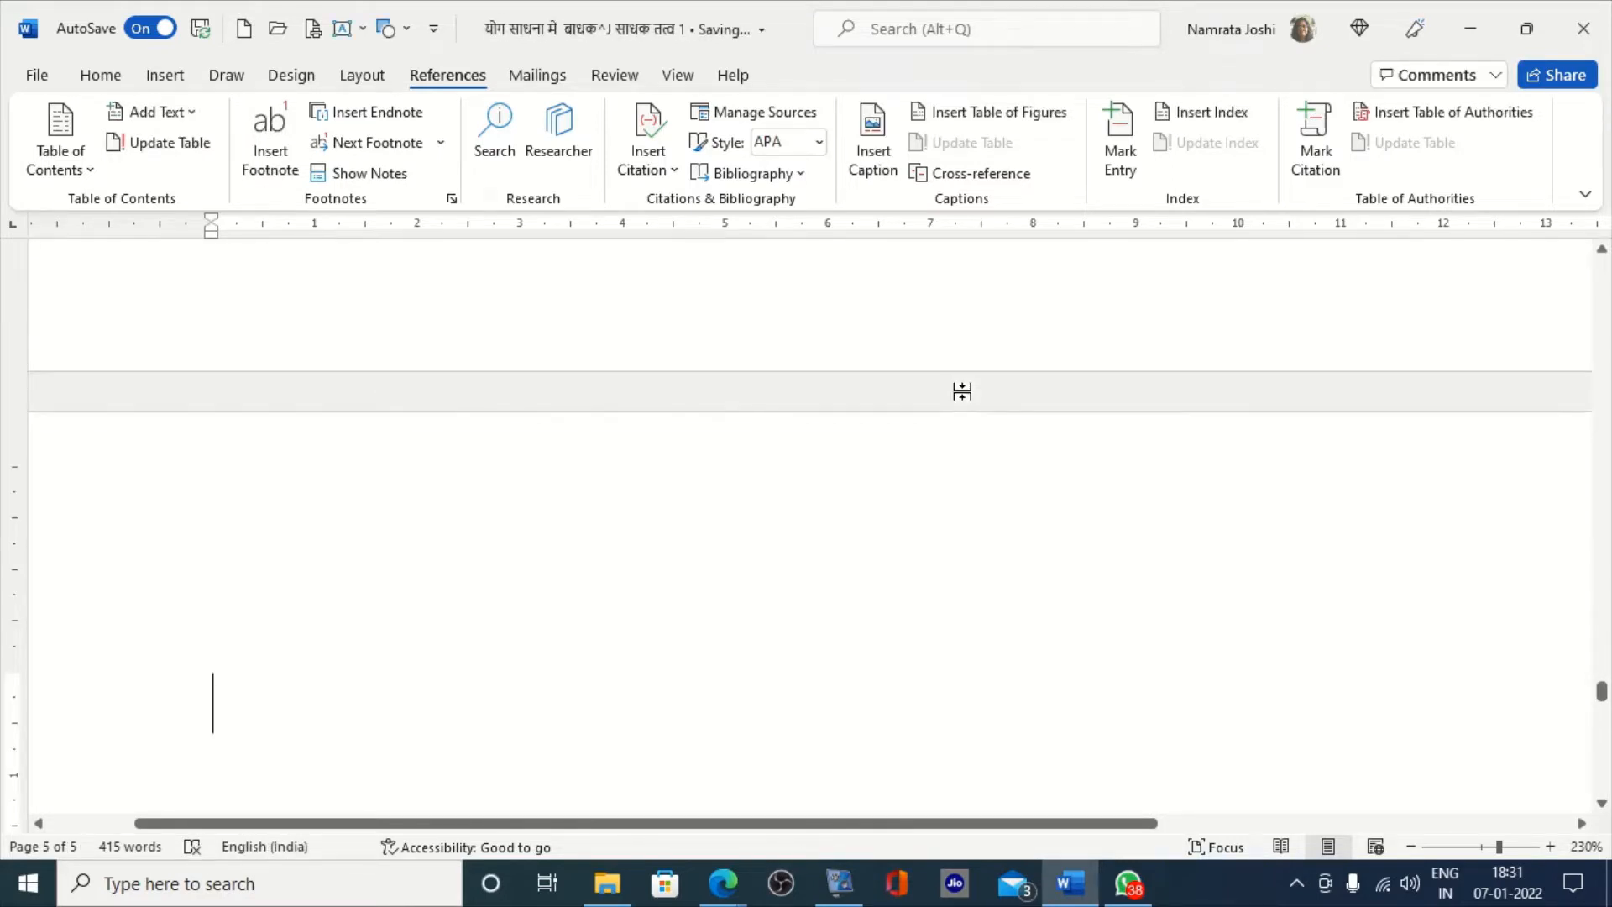
- Start the definition on the new page with the text "Hyperlink: feature in which"
{"action": "type", "text": "Hyperi"}
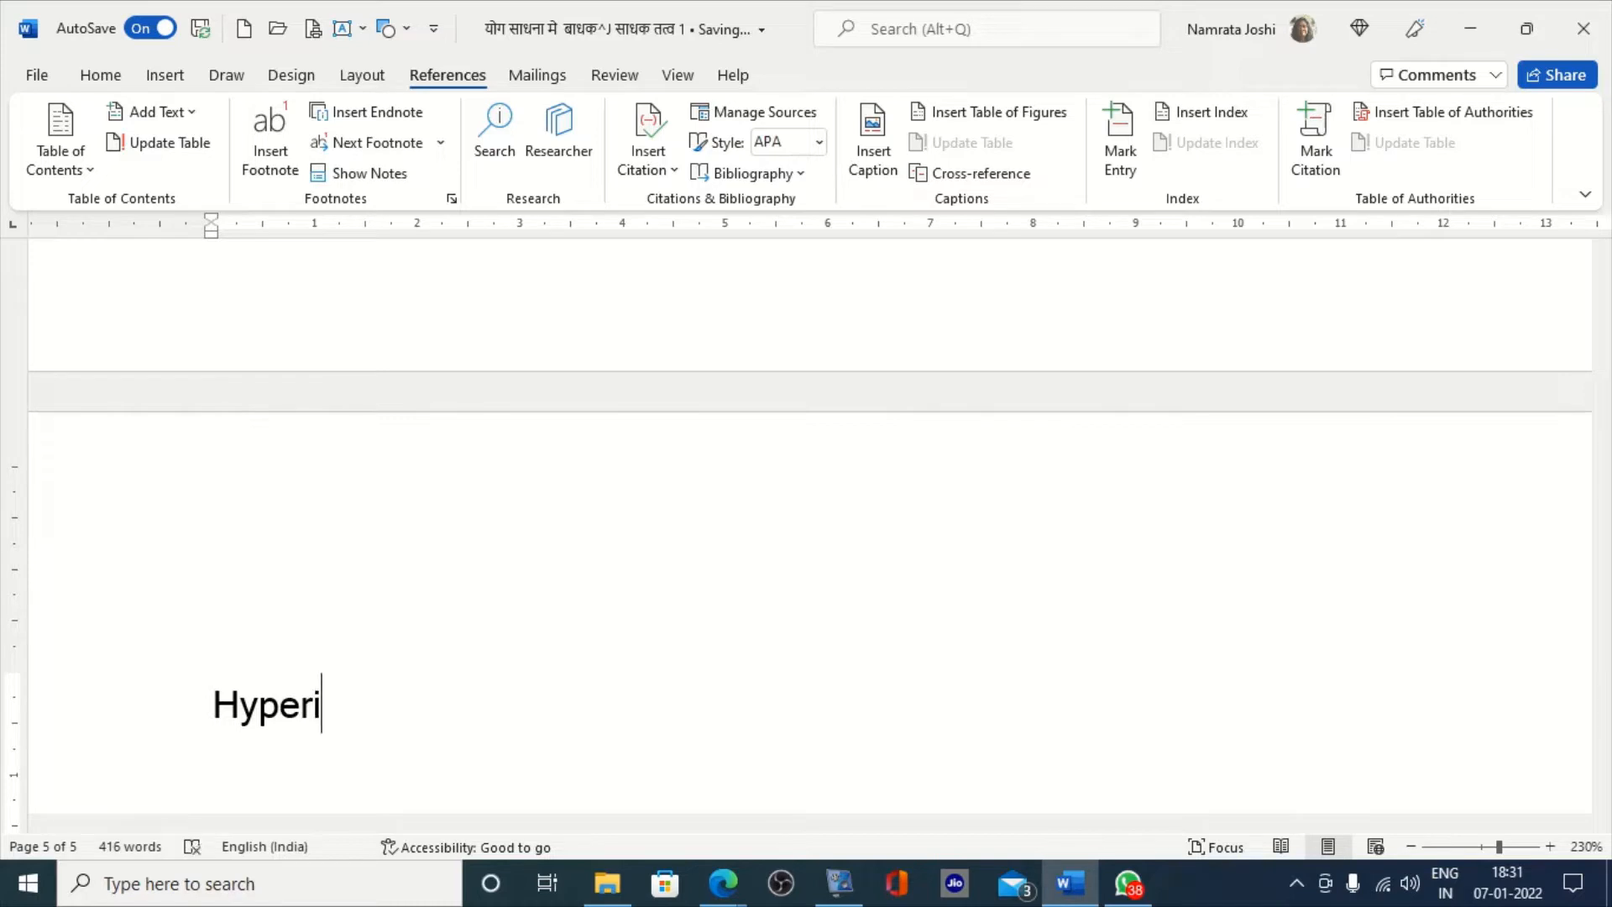
{"action": "key", "text": "BackSpace"}
{"action": "type", "text": "link"}
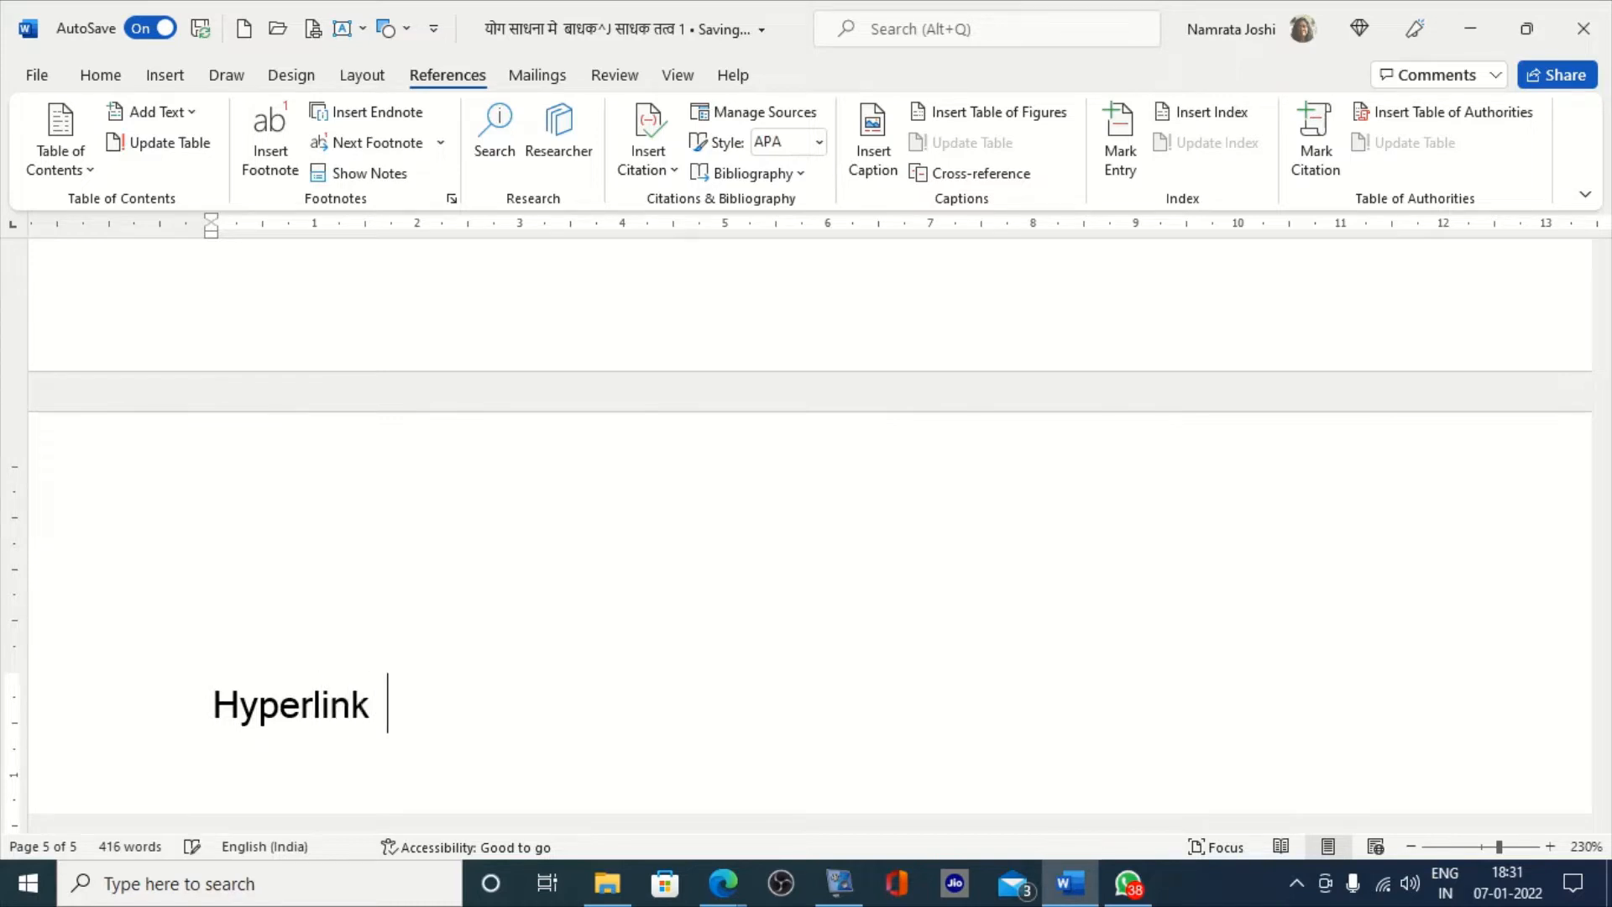
{"action": "key", "text": "BackSpace"}
{"action": "type", "text": ":"}
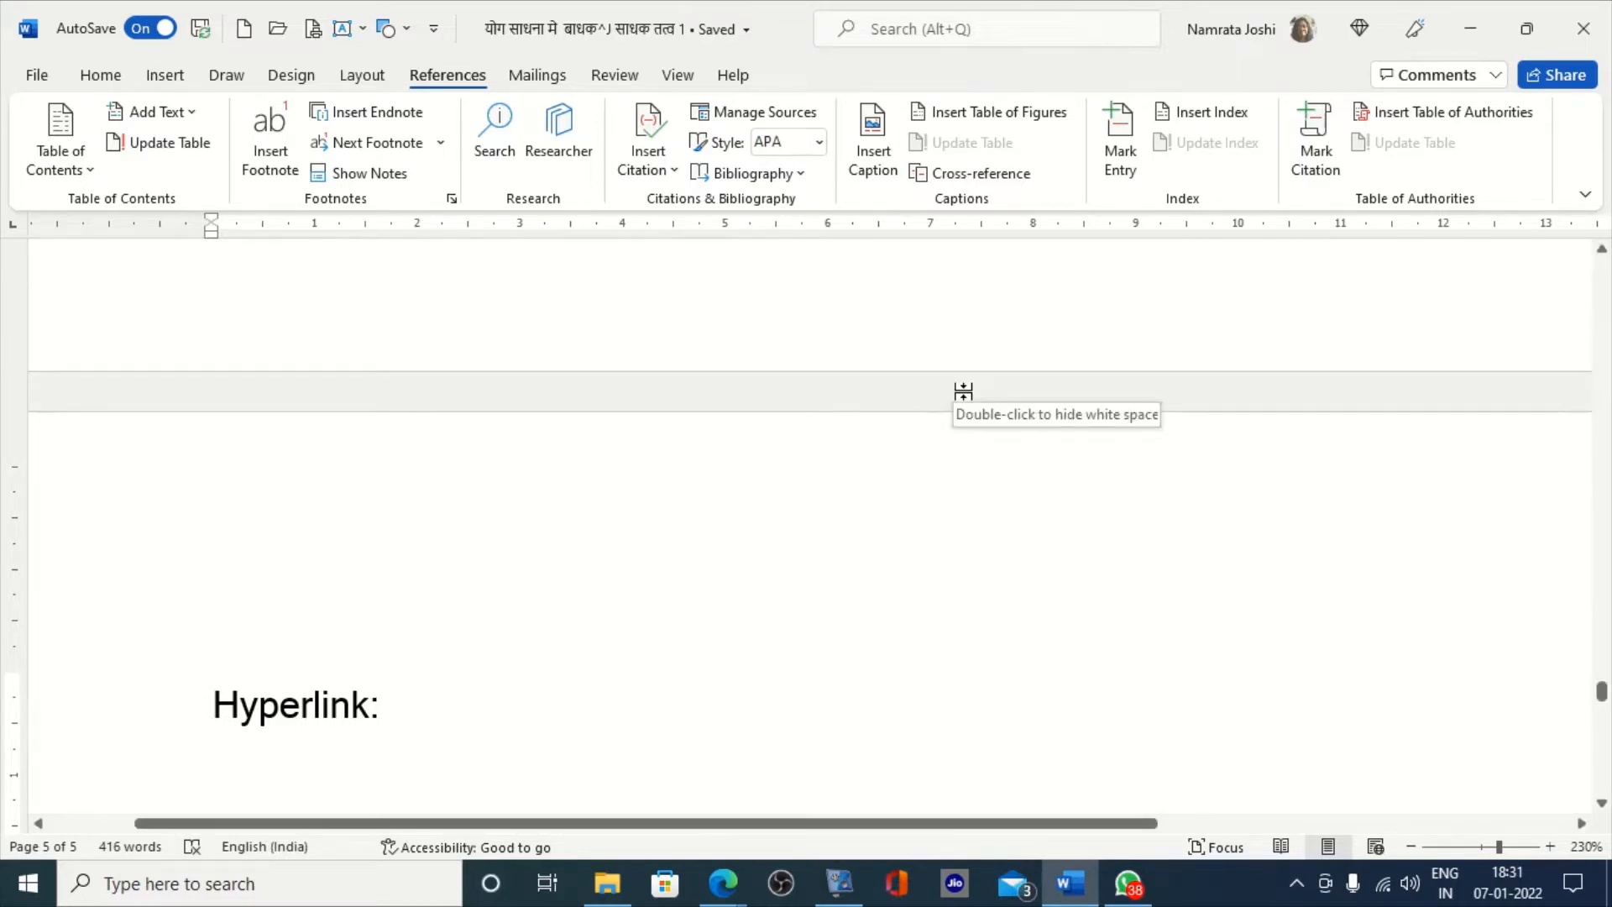
{"action": "type", "text": "feature "}
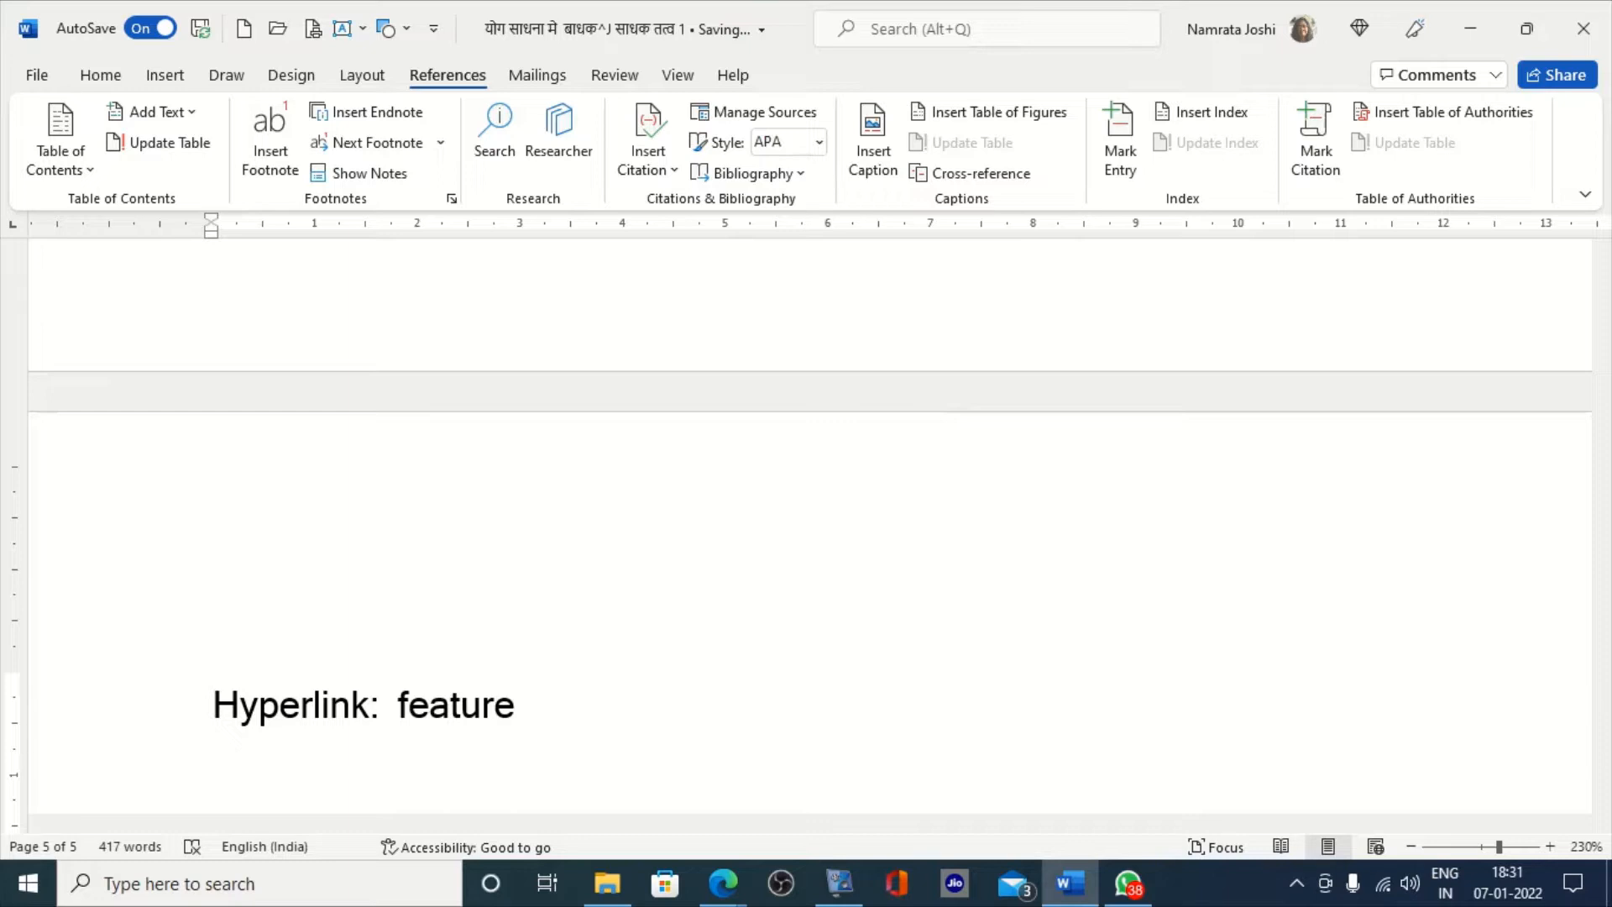
{"action": "type", "text": "inn"}
{"action": "key", "text": "BackSpace"}
{"action": "type", "text": "which"}
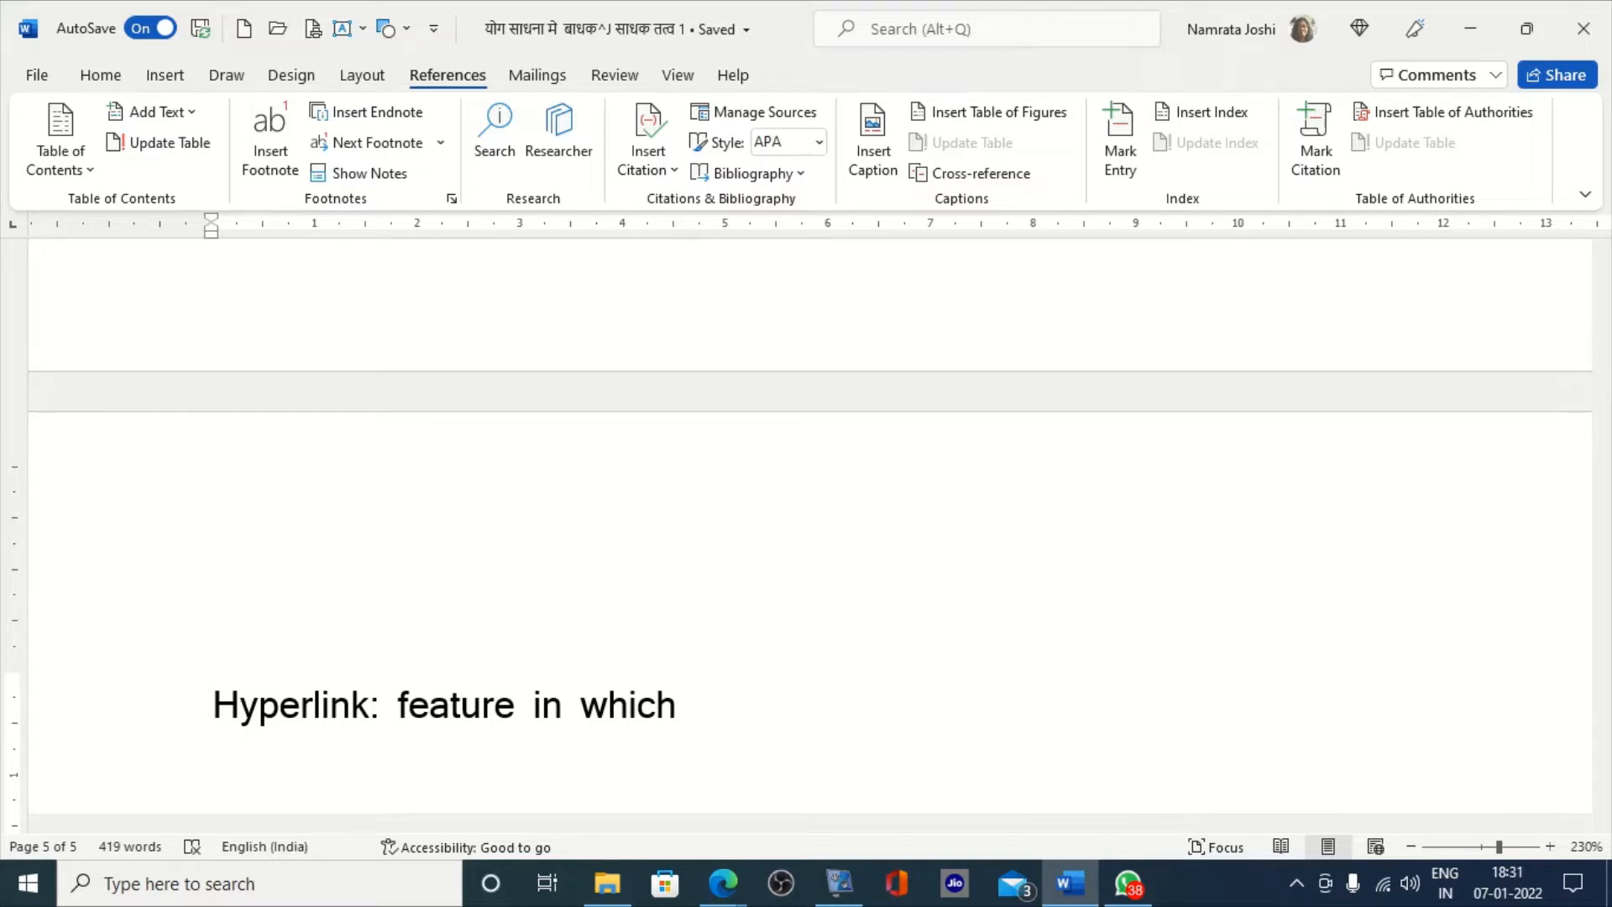
- Continue the hyperlink definition with the words "two files or two places links"
{"action": "type", "text": "two f"}
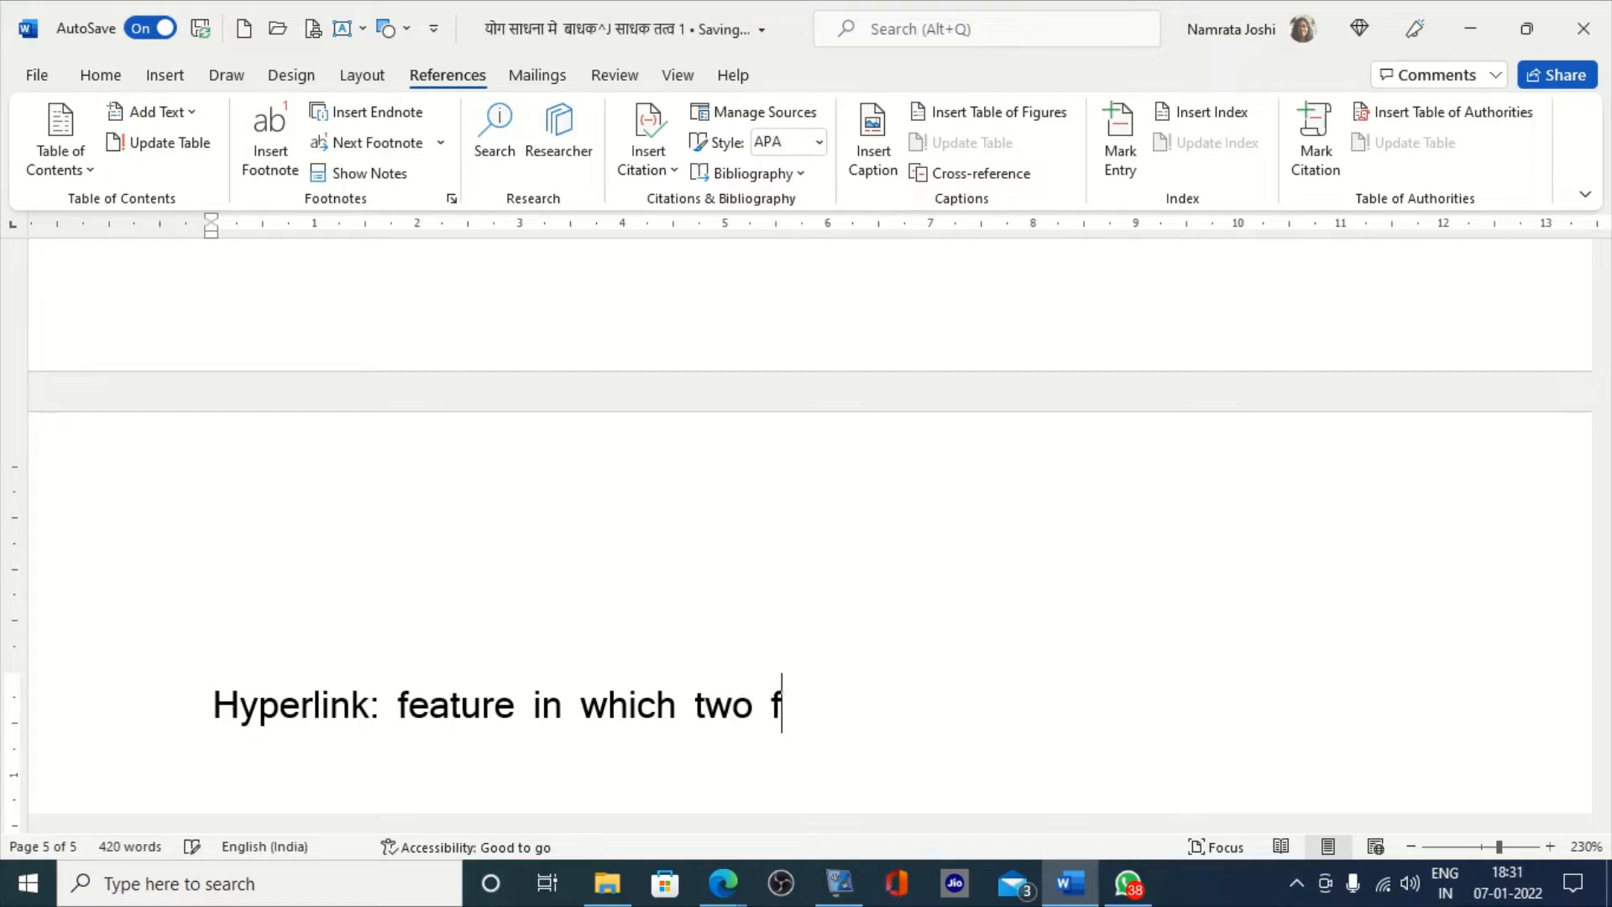
{"action": "type", "text": "iles o"}
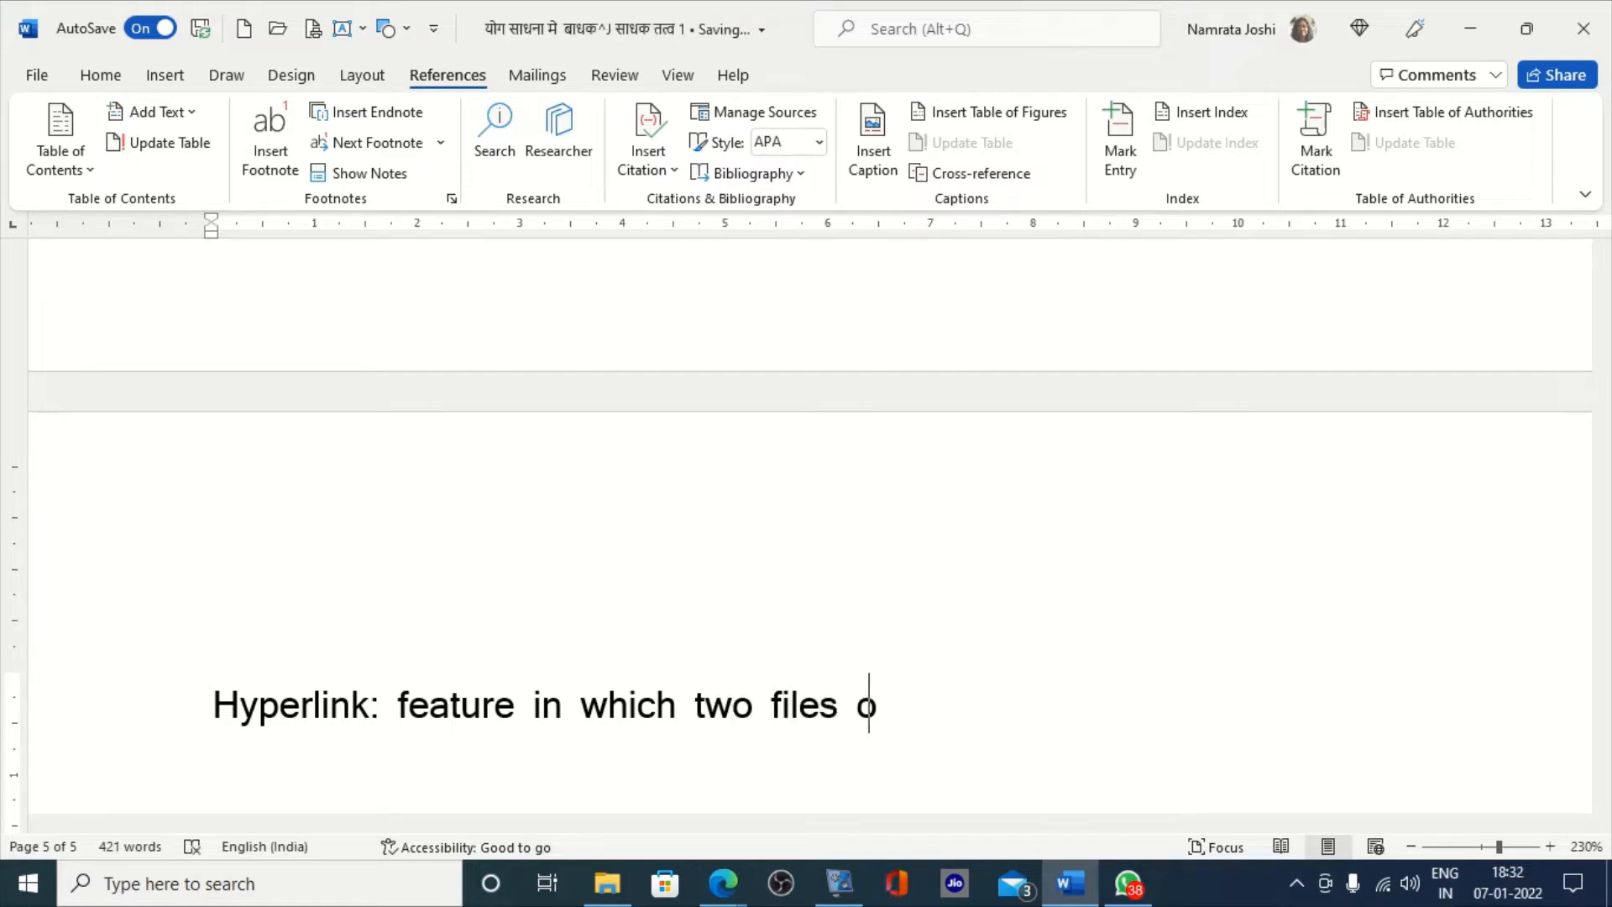
{"action": "type", "text": "r two p"}
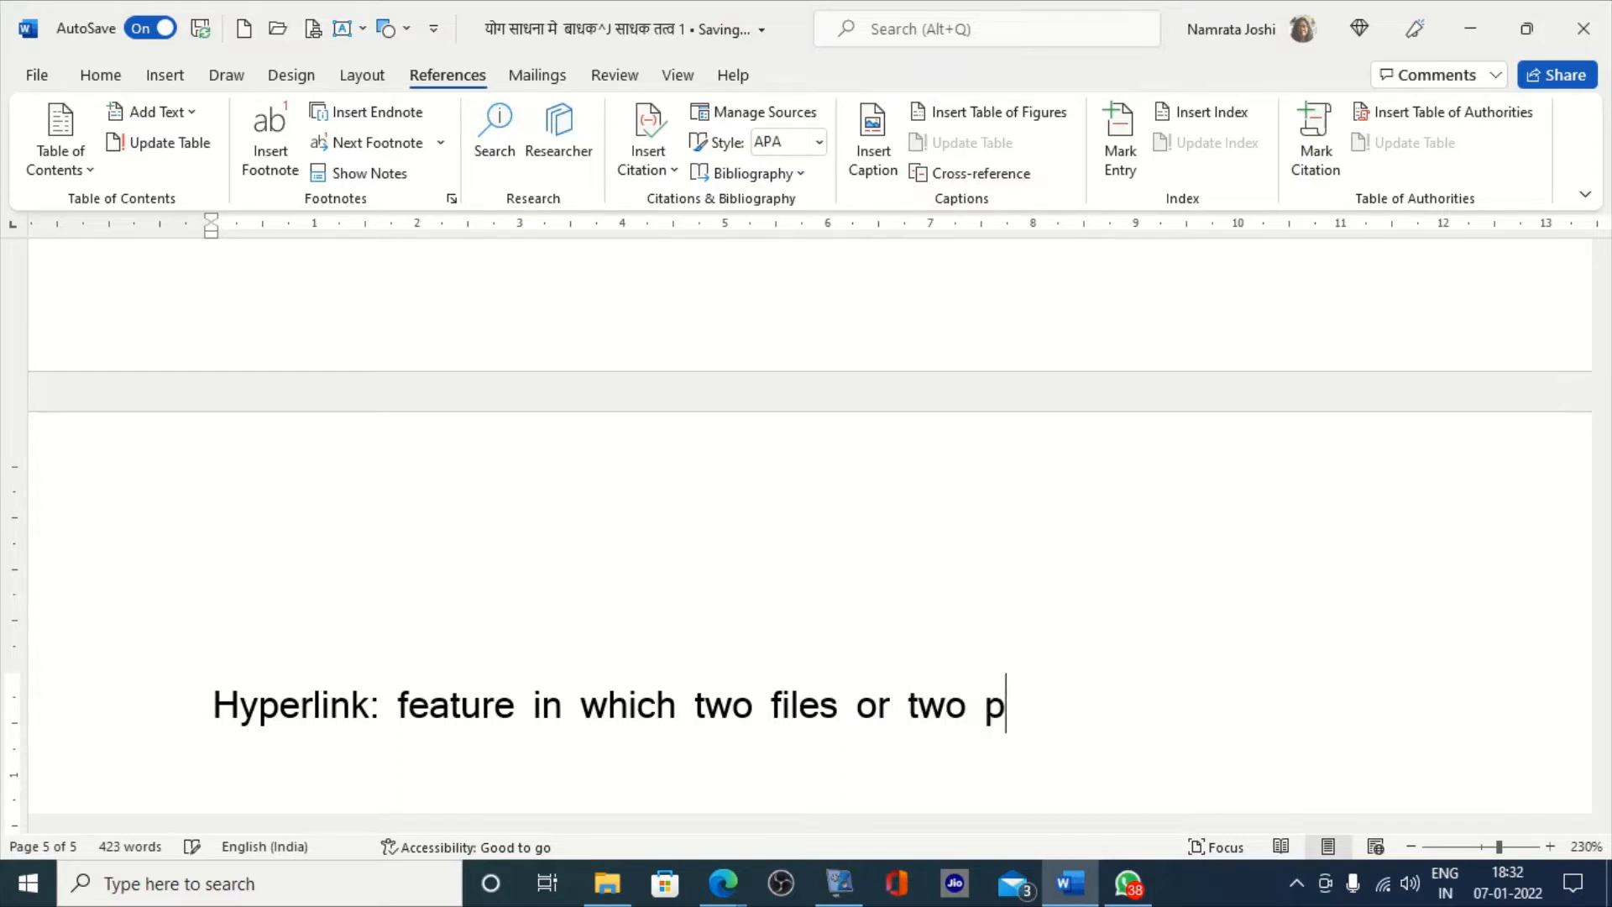
{"action": "type", "text": "laves"}
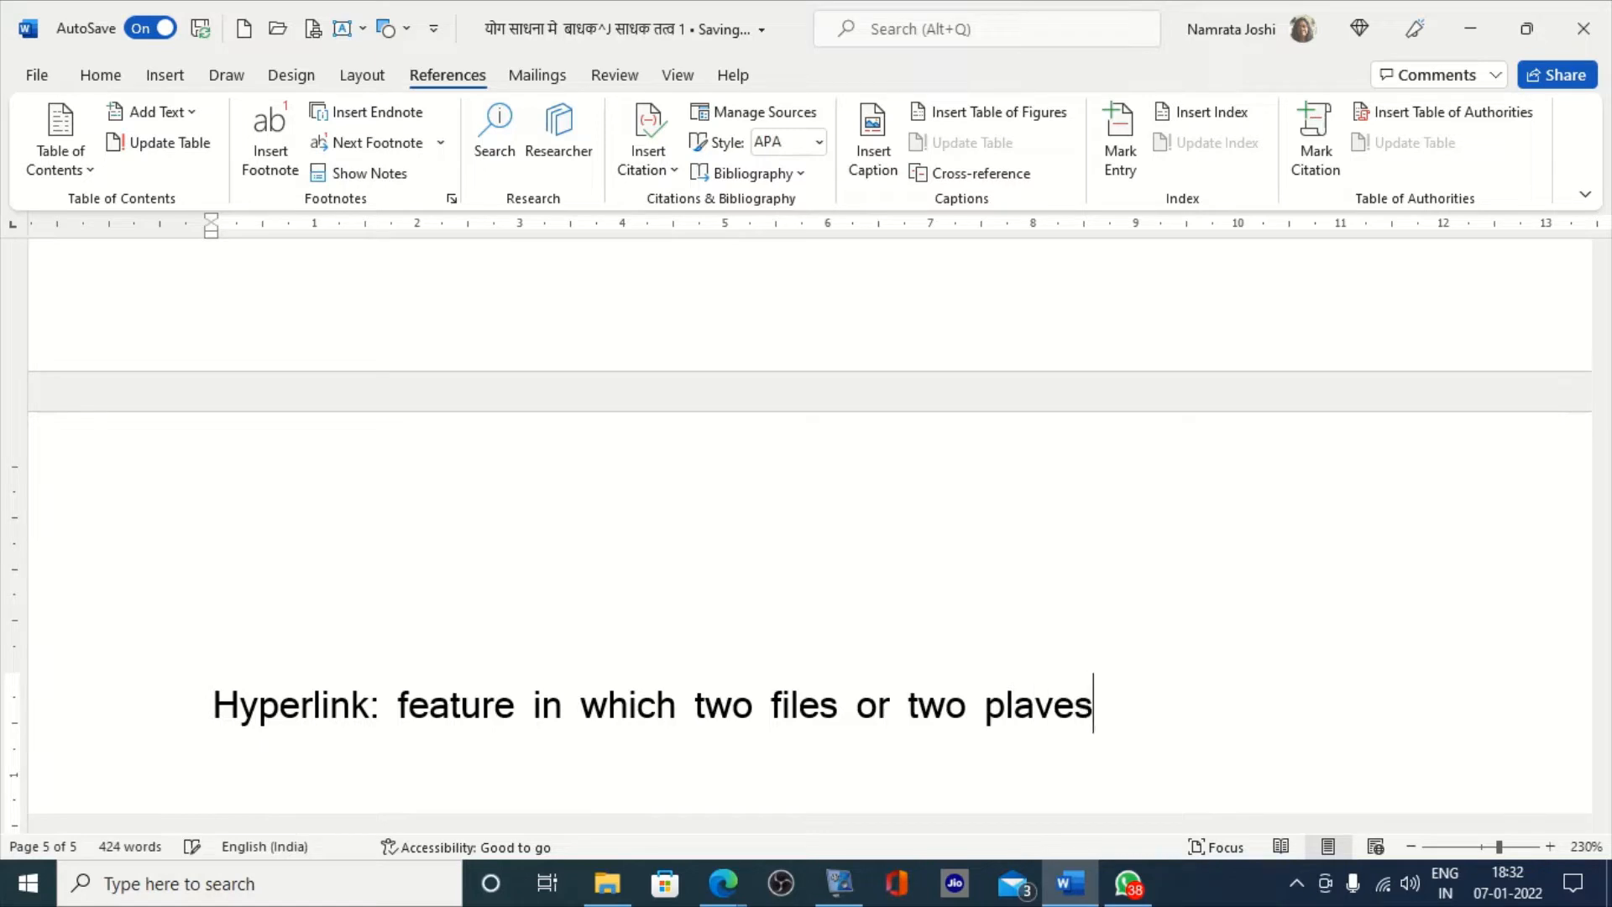
{"action": "key", "text": "BackSpace"}
{"action": "key", "text": "BackSpace"}
{"action": "key", "text": "BackSpace"}
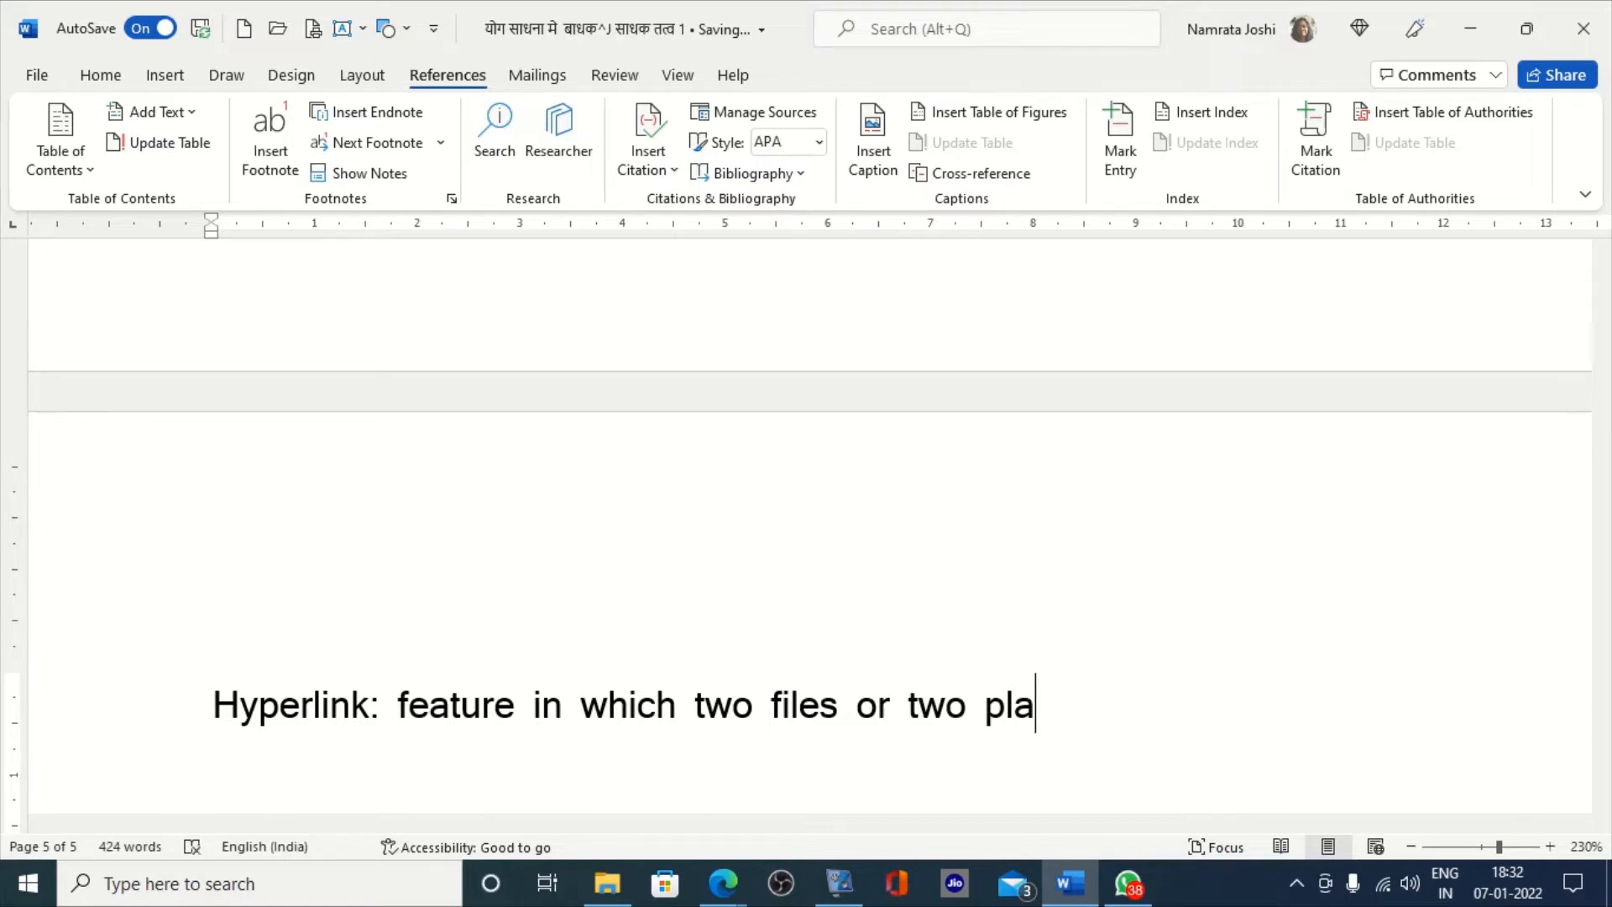
{"action": "type", "text": "ces"}
{"action": "type", "text": "links"}
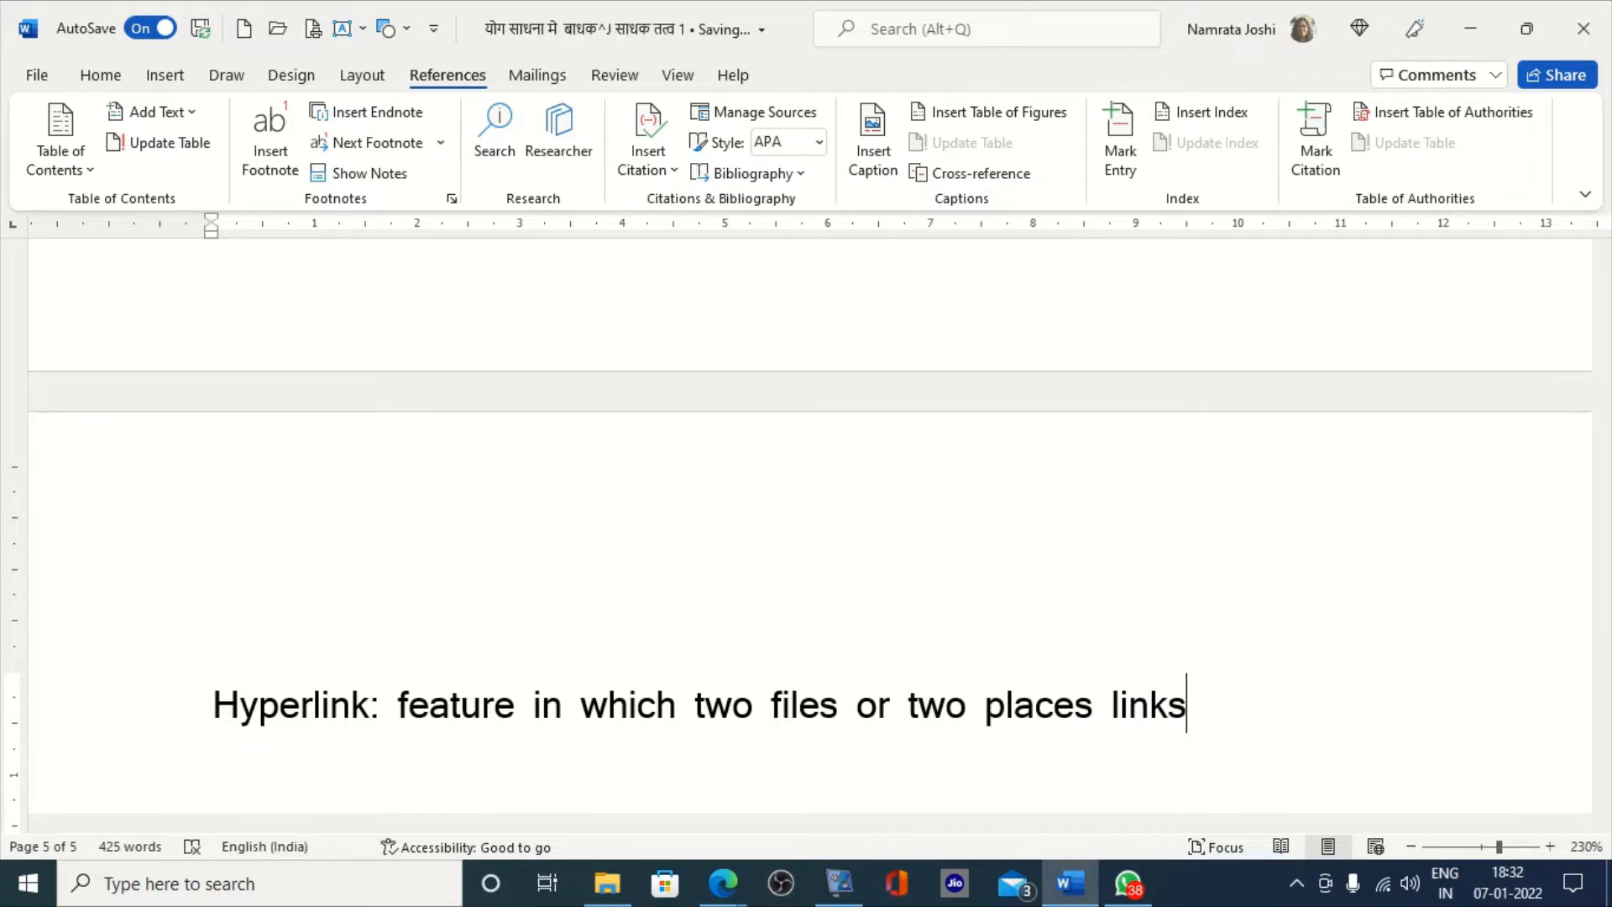
- Complete the hyperlink definition with the words "with a text or object"
{"action": "type", "text": " wi"}
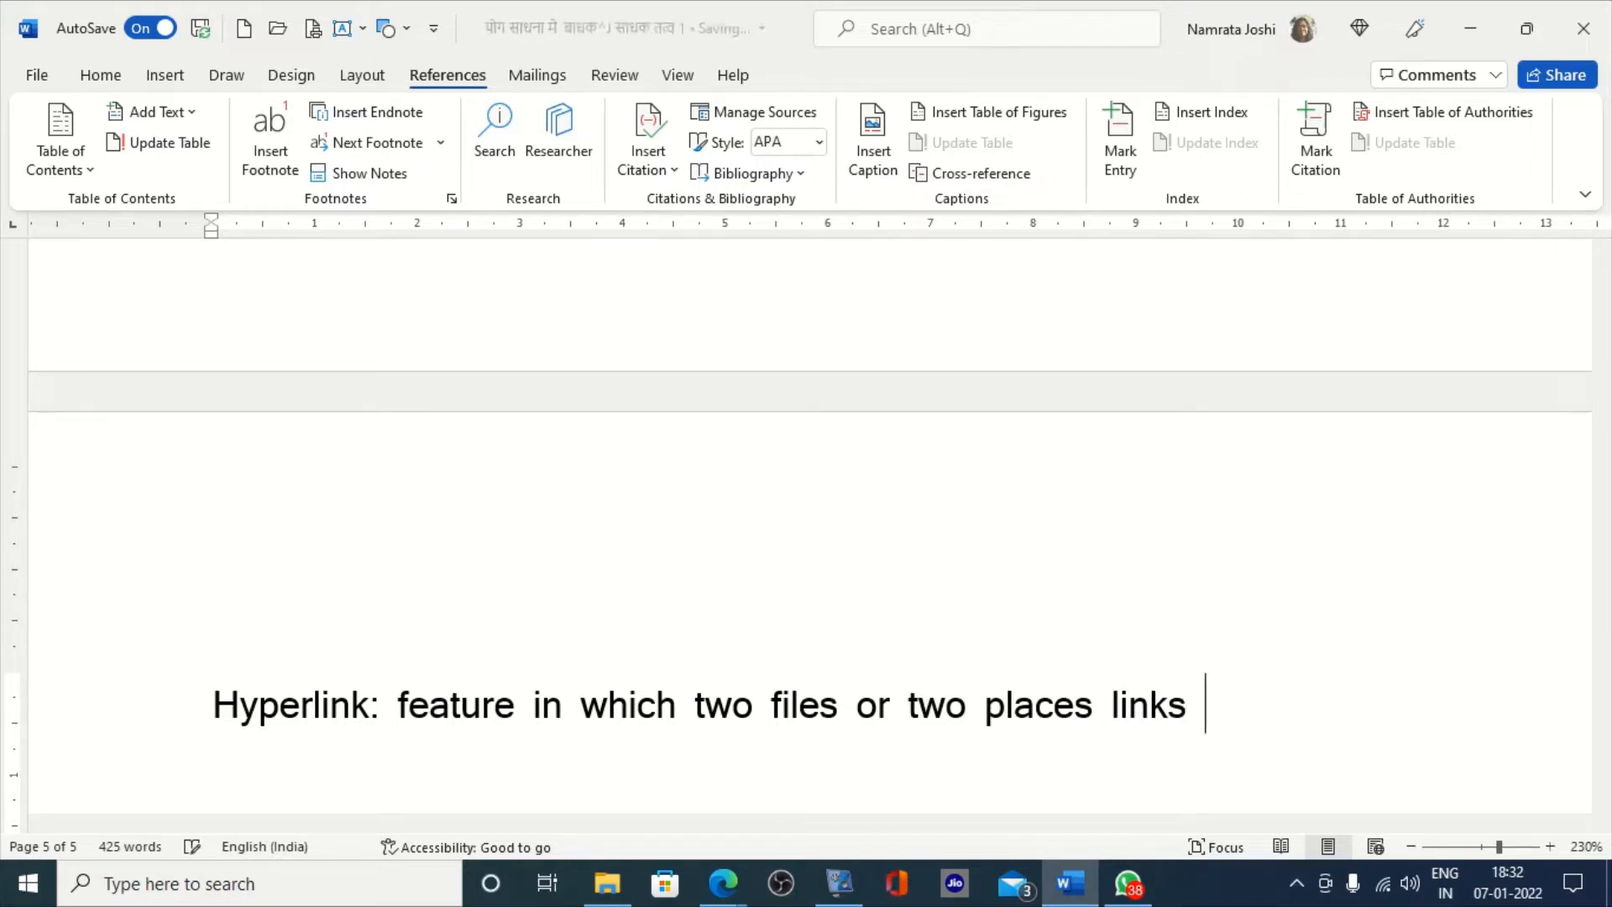
{"action": "type", "text": "y"}
{"action": "key", "text": "BackSpace"}
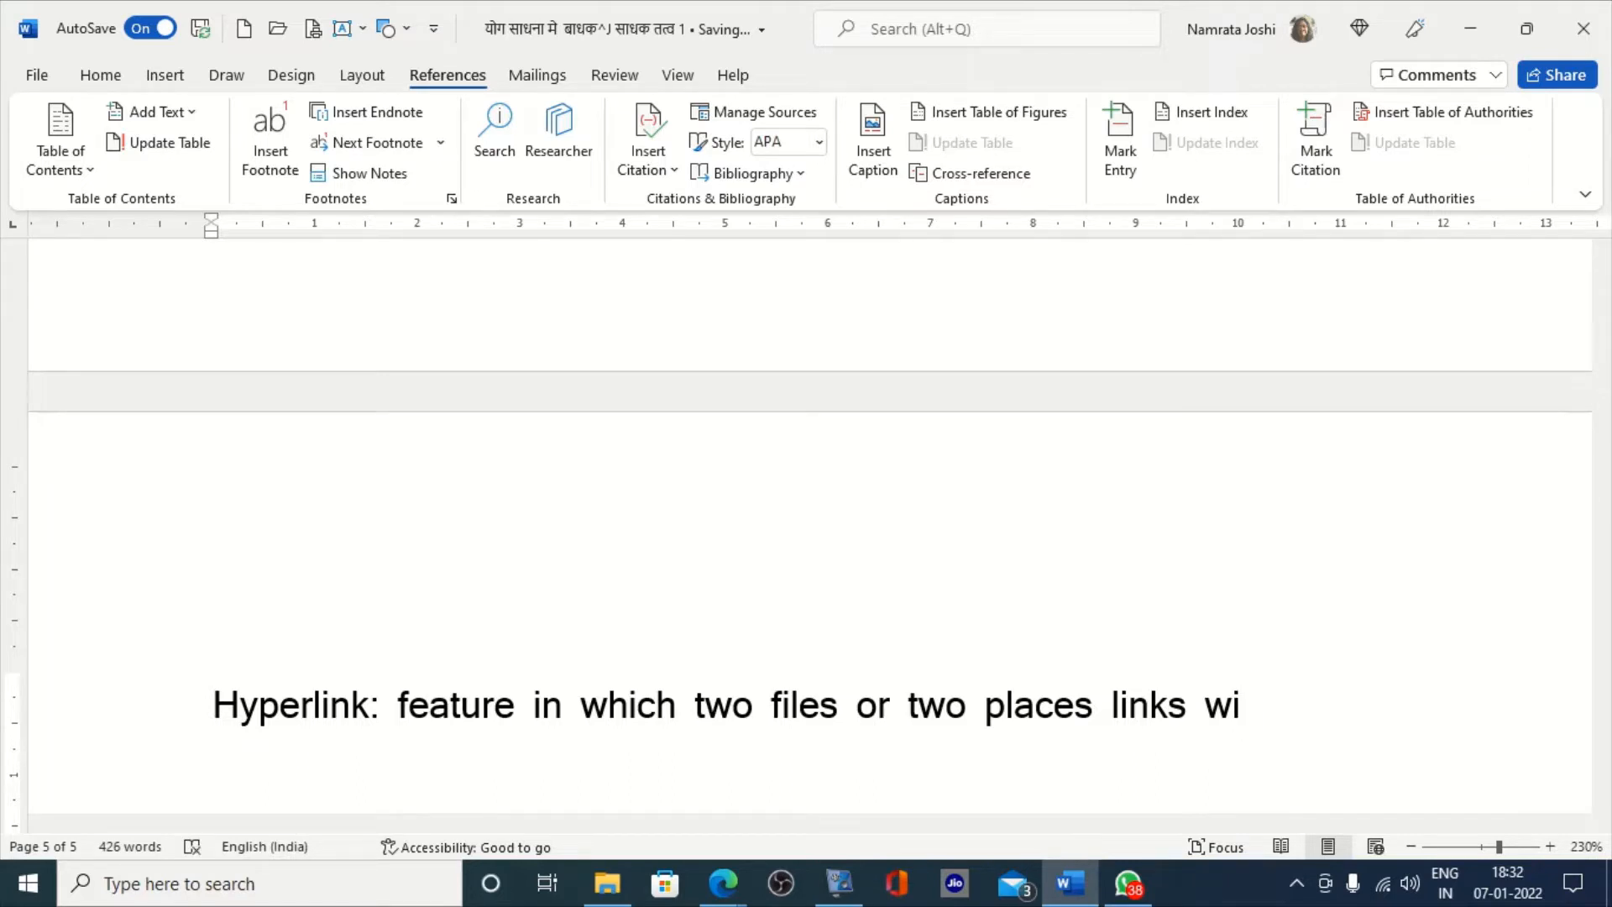
{"action": "type", "text": "th a te"}
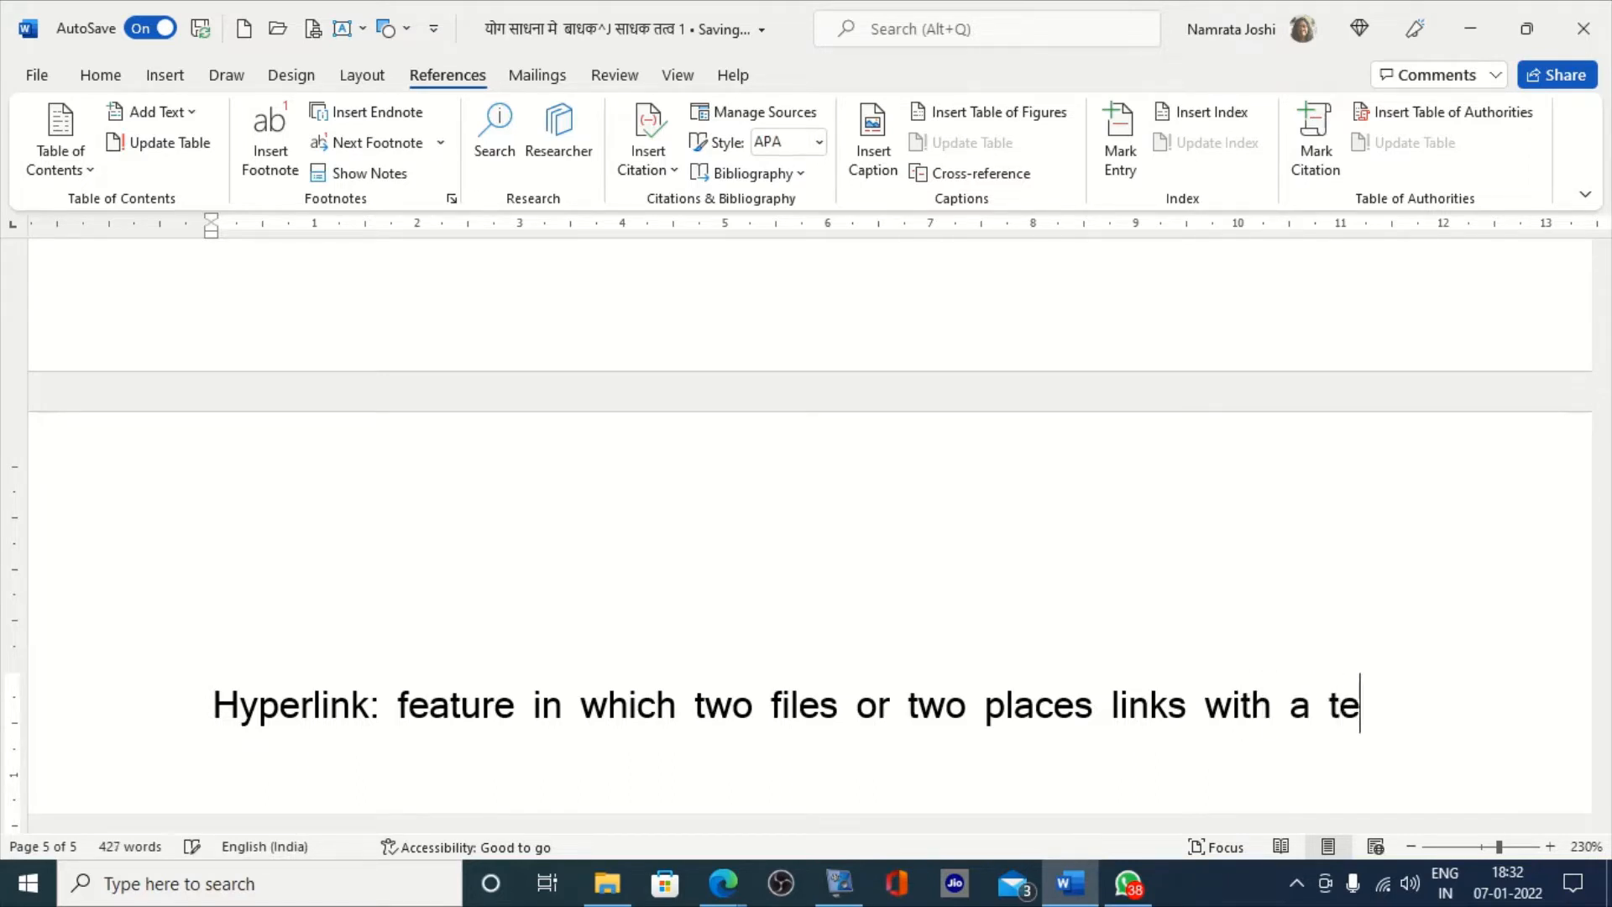
{"action": "type", "text": "c"}
{"action": "key", "text": "BackSpace"}
{"action": "type", "text": "xt or"}
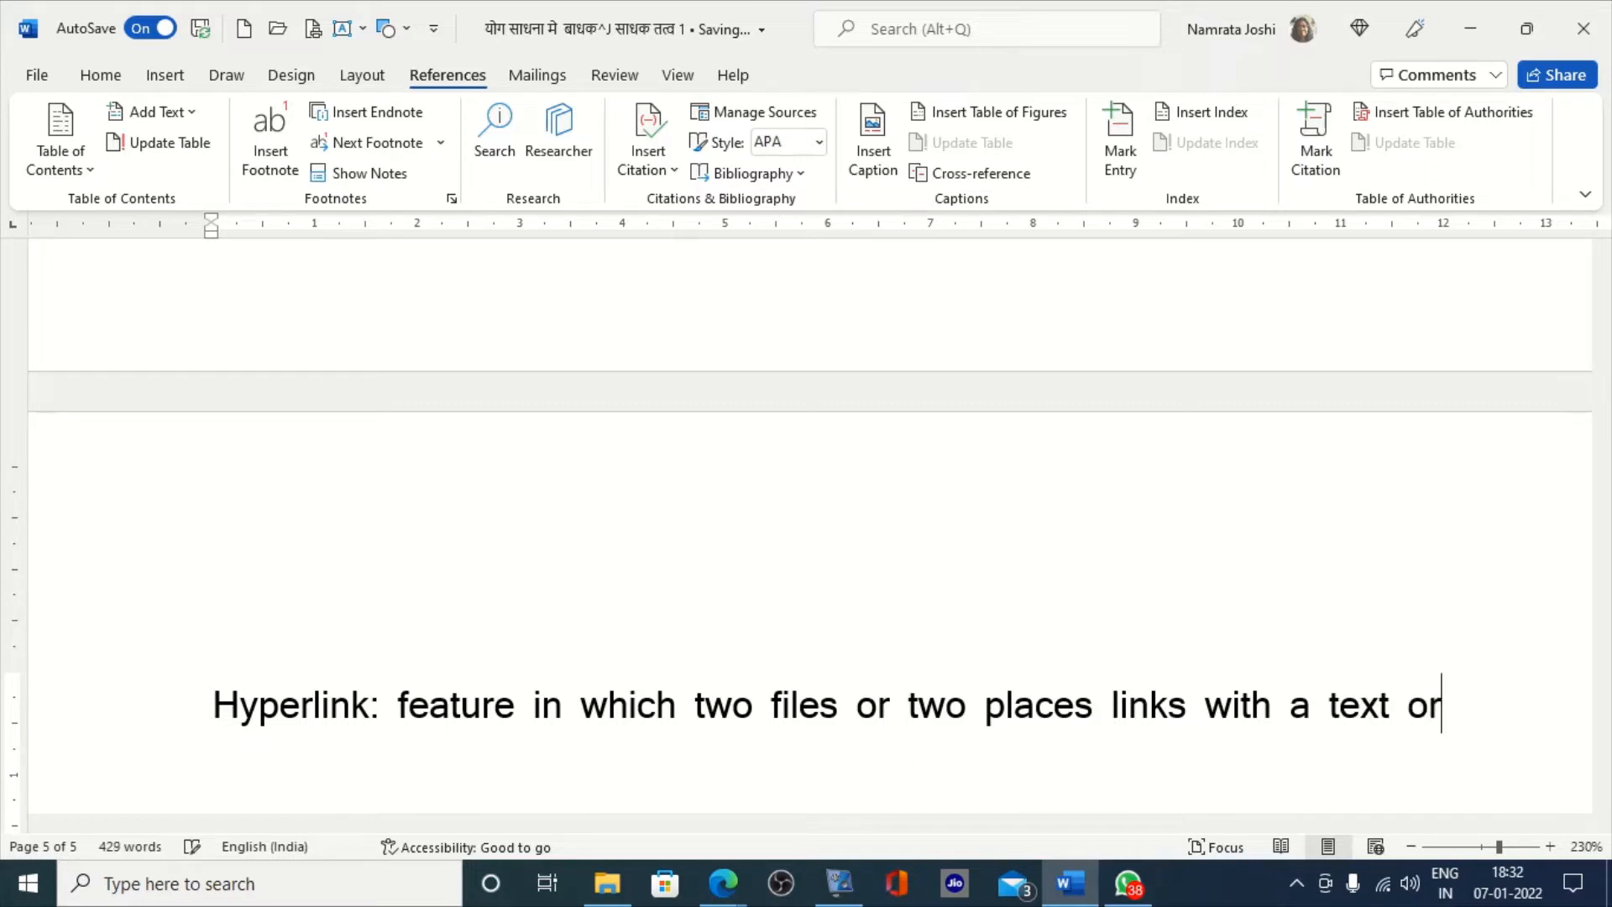
{"action": "type", "text": " object"}
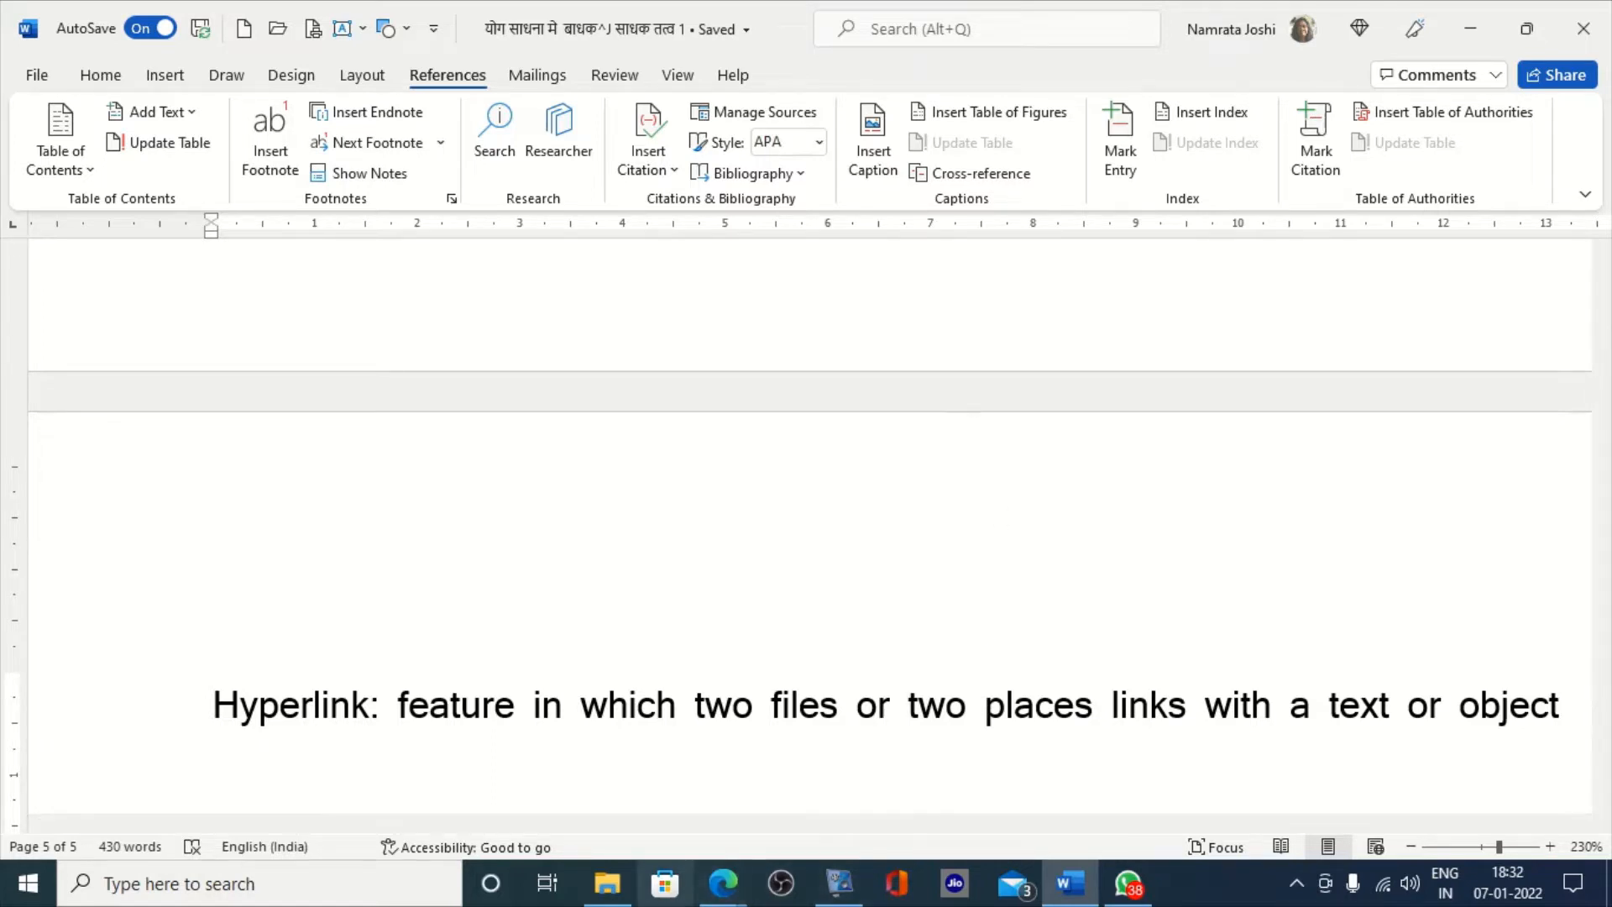
- Add a new paragraph reading "Number system" below the hyperlink definition
{"action": "mouse_move", "coordinate": [723, 883]}
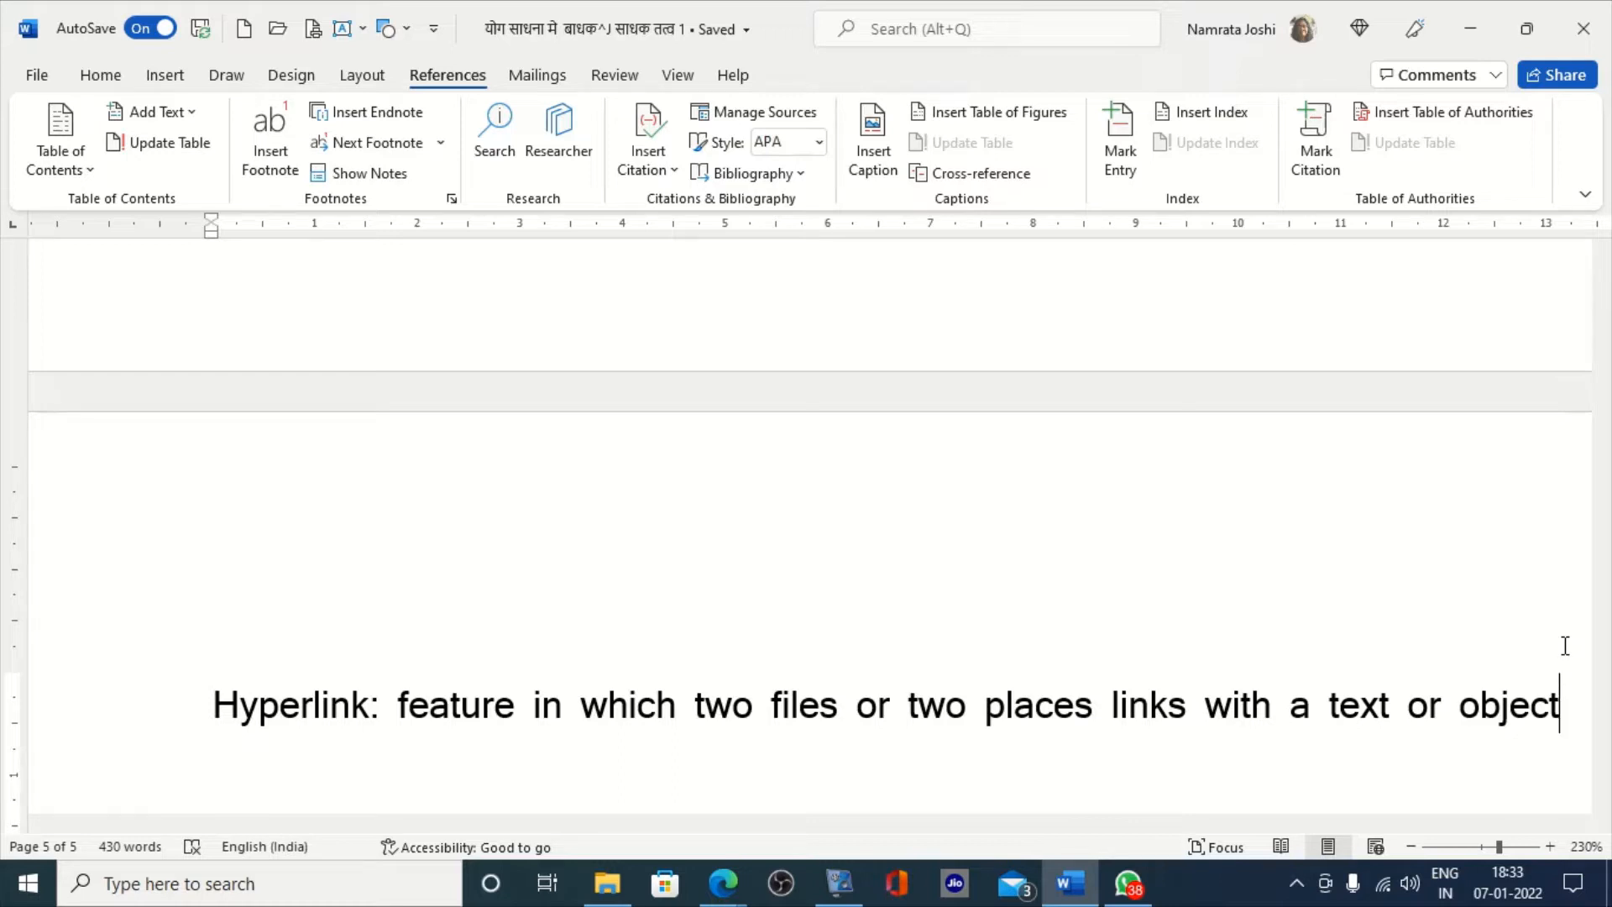
{"action": "scroll", "coordinate": [1565, 646], "scroll_direction": "down", "scroll_amount": 1}
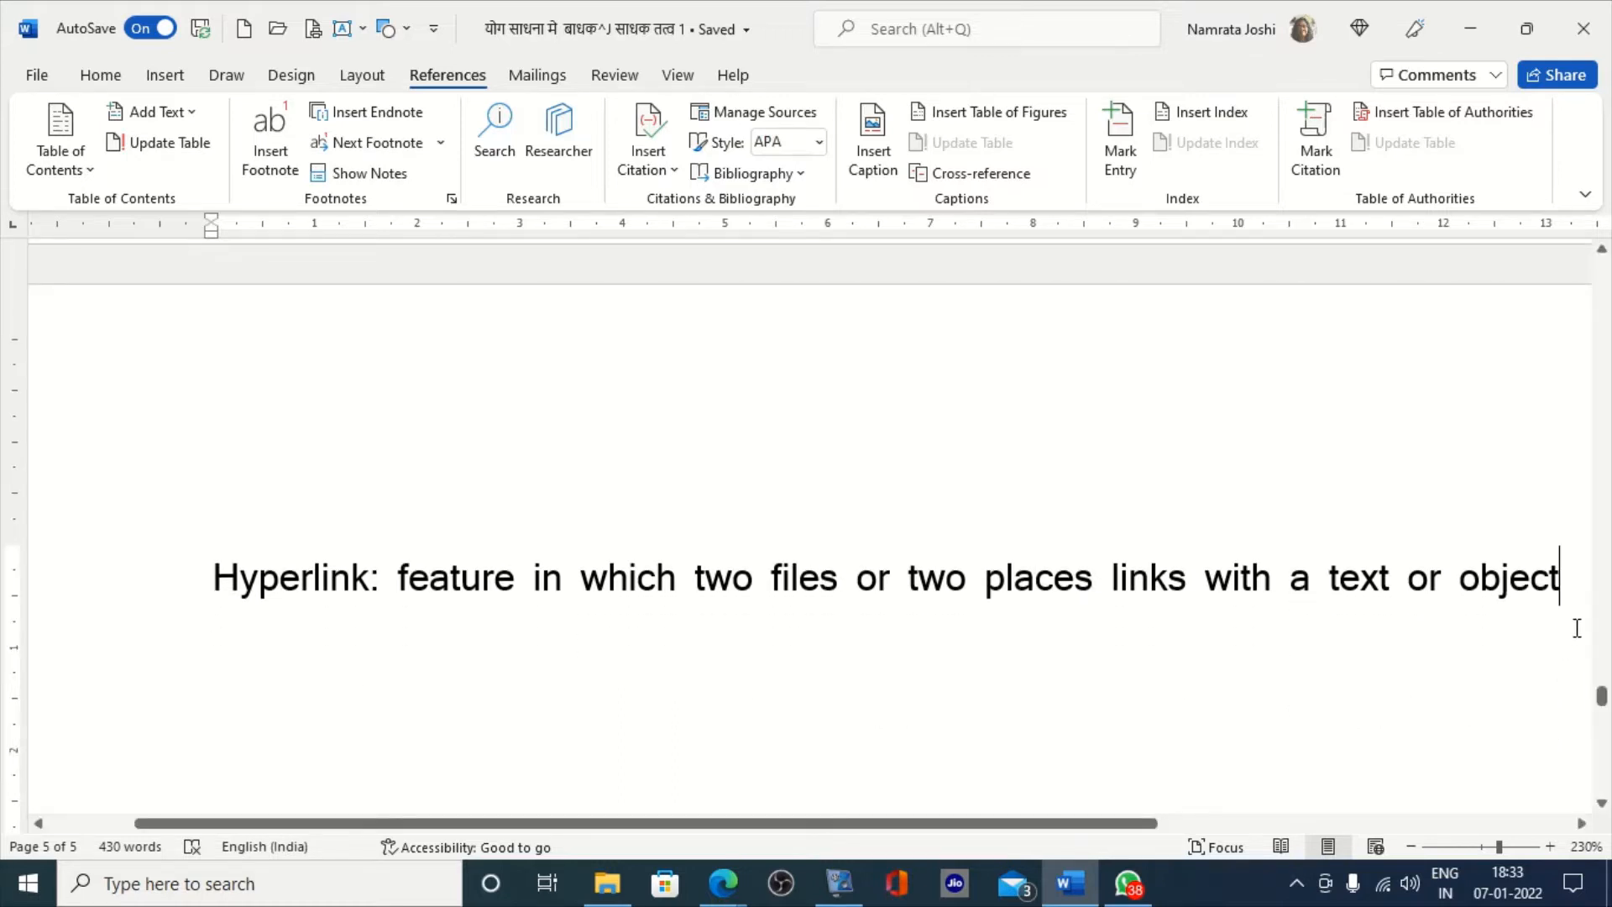
{"action": "key", "text": "Return"}
{"action": "type", "text": "nu"}
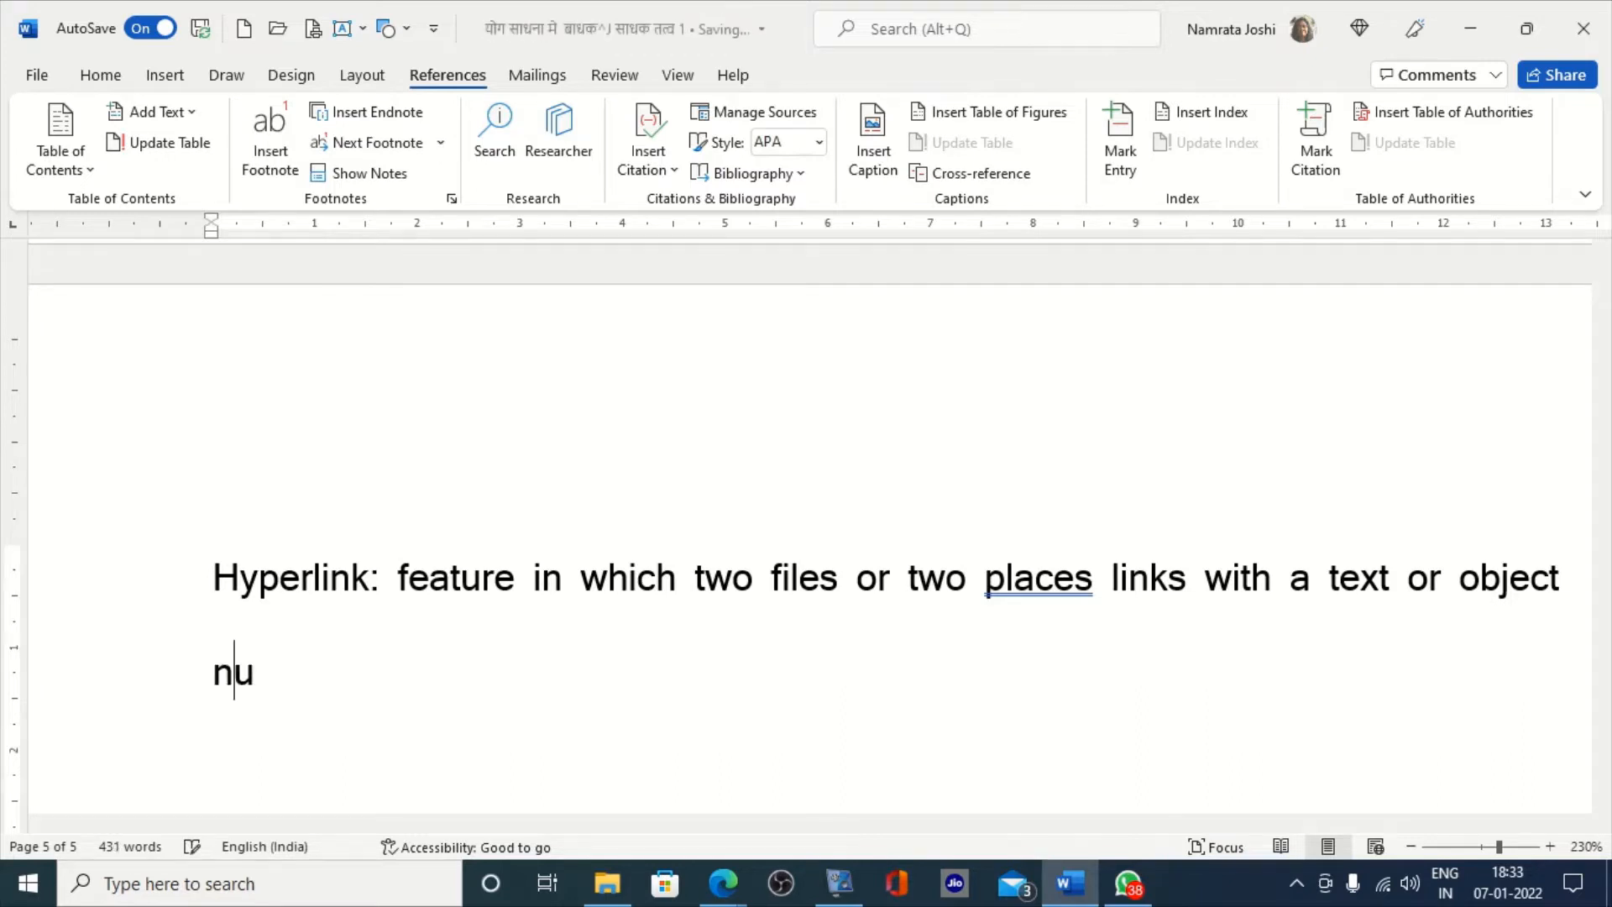
{"action": "type", "text": "mber"}
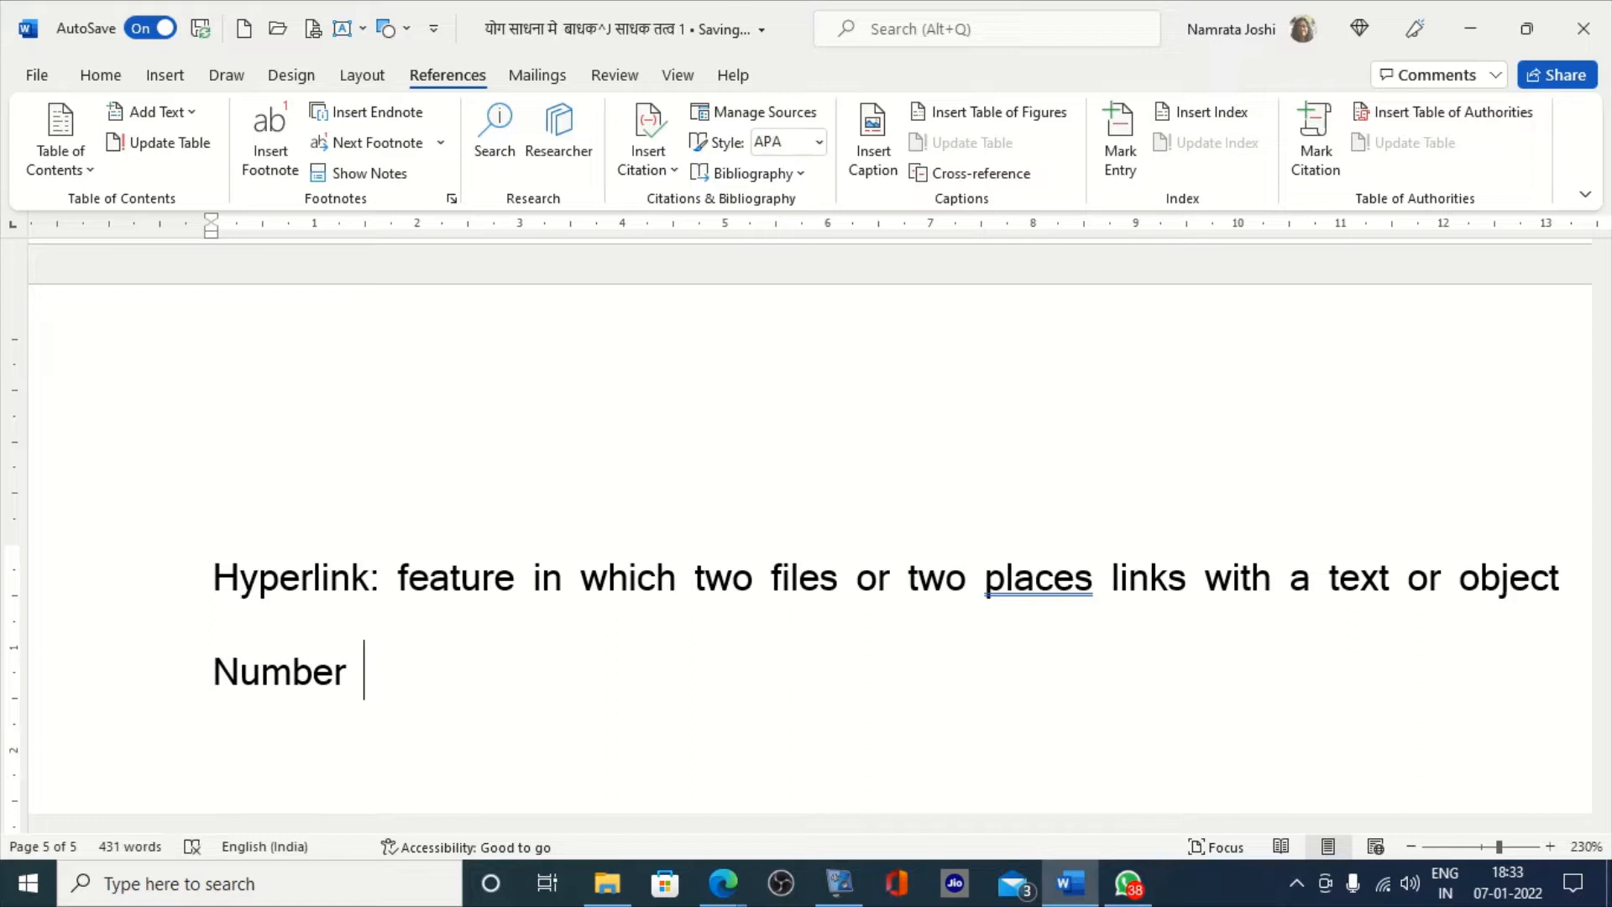
{"action": "type", "text": " system"}
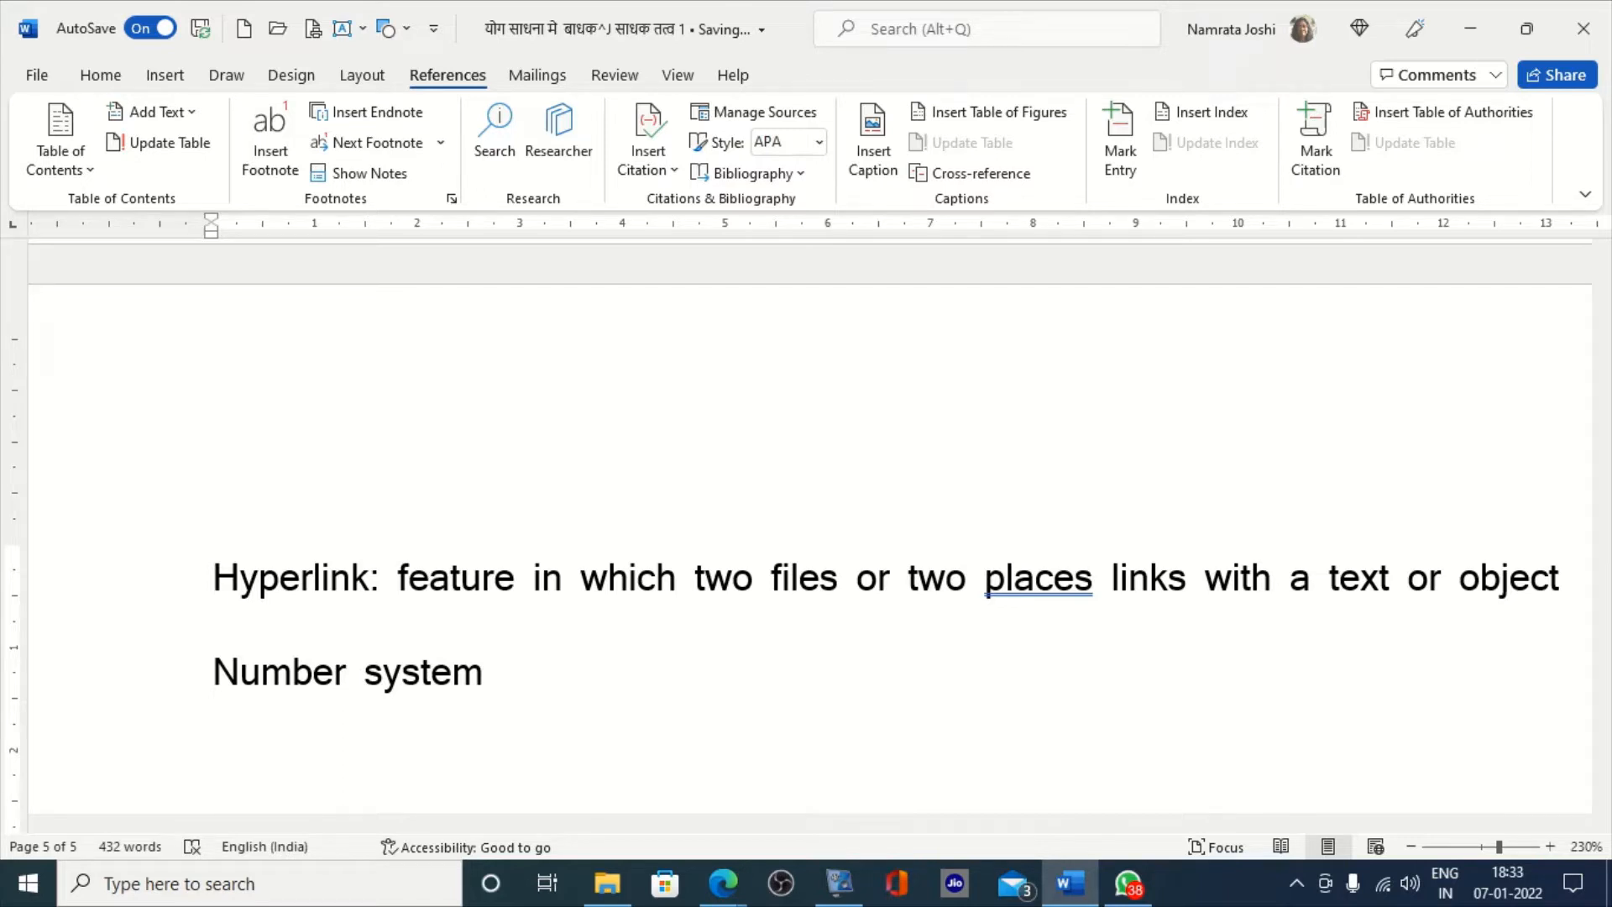
- Select the text "Number system" and open the Insert Hyperlink dialog for it
{"action": "left_click_drag", "start_coordinate": [216, 668], "coordinate": [501, 693]}
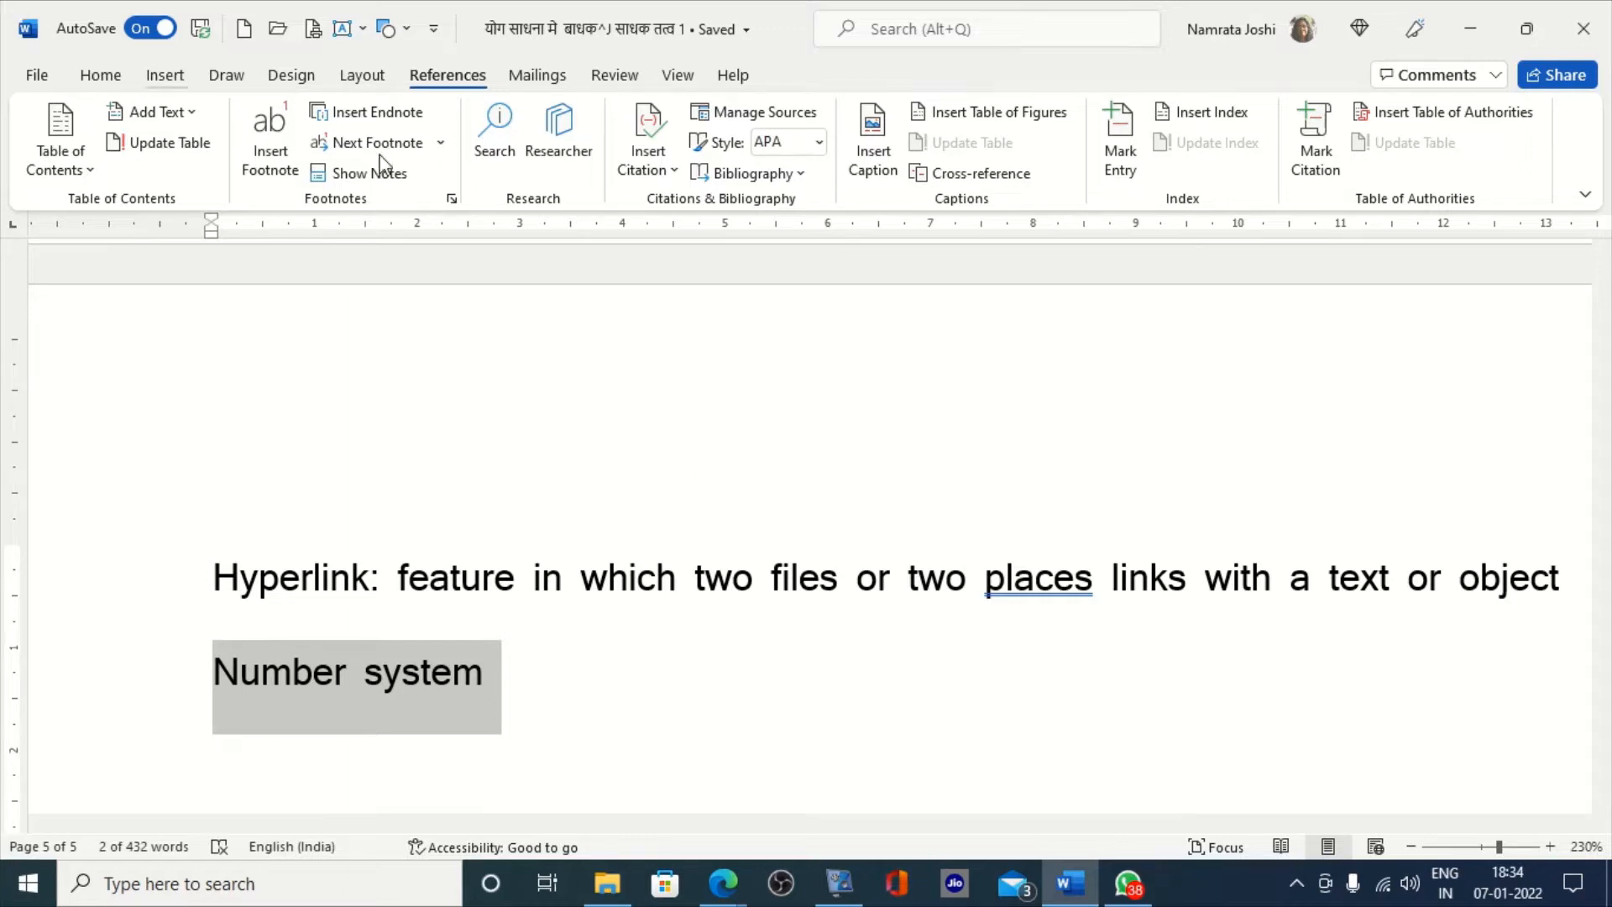
{"action": "scroll", "coordinate": [379, 155], "scroll_direction": "up", "scroll_amount": 4}
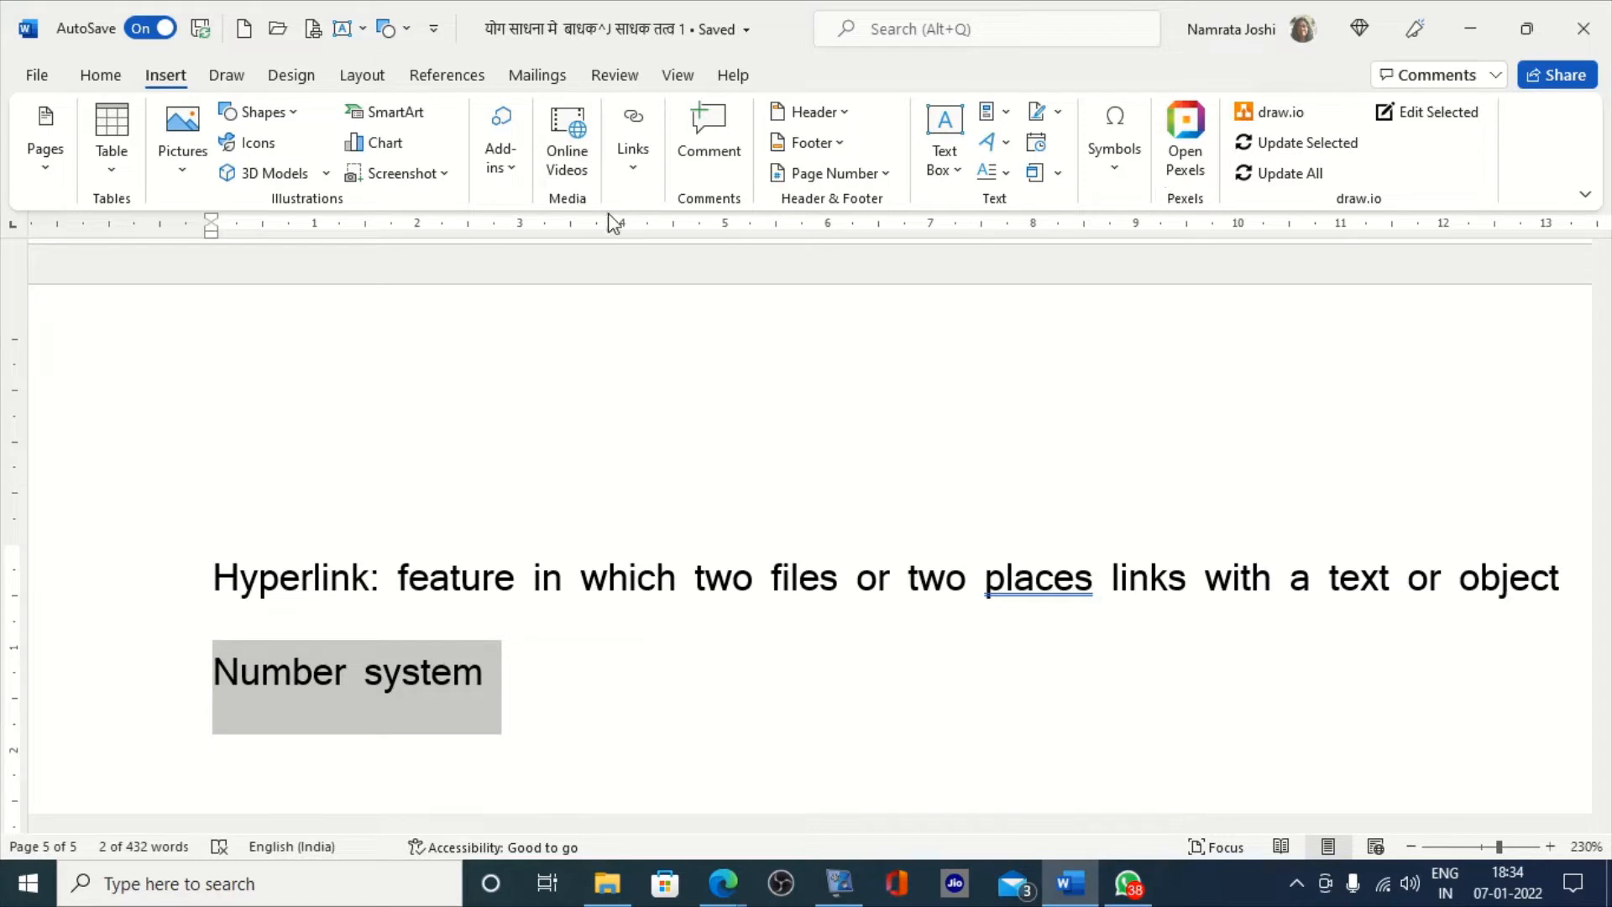
{"action": "left_click", "coordinate": [637, 170]}
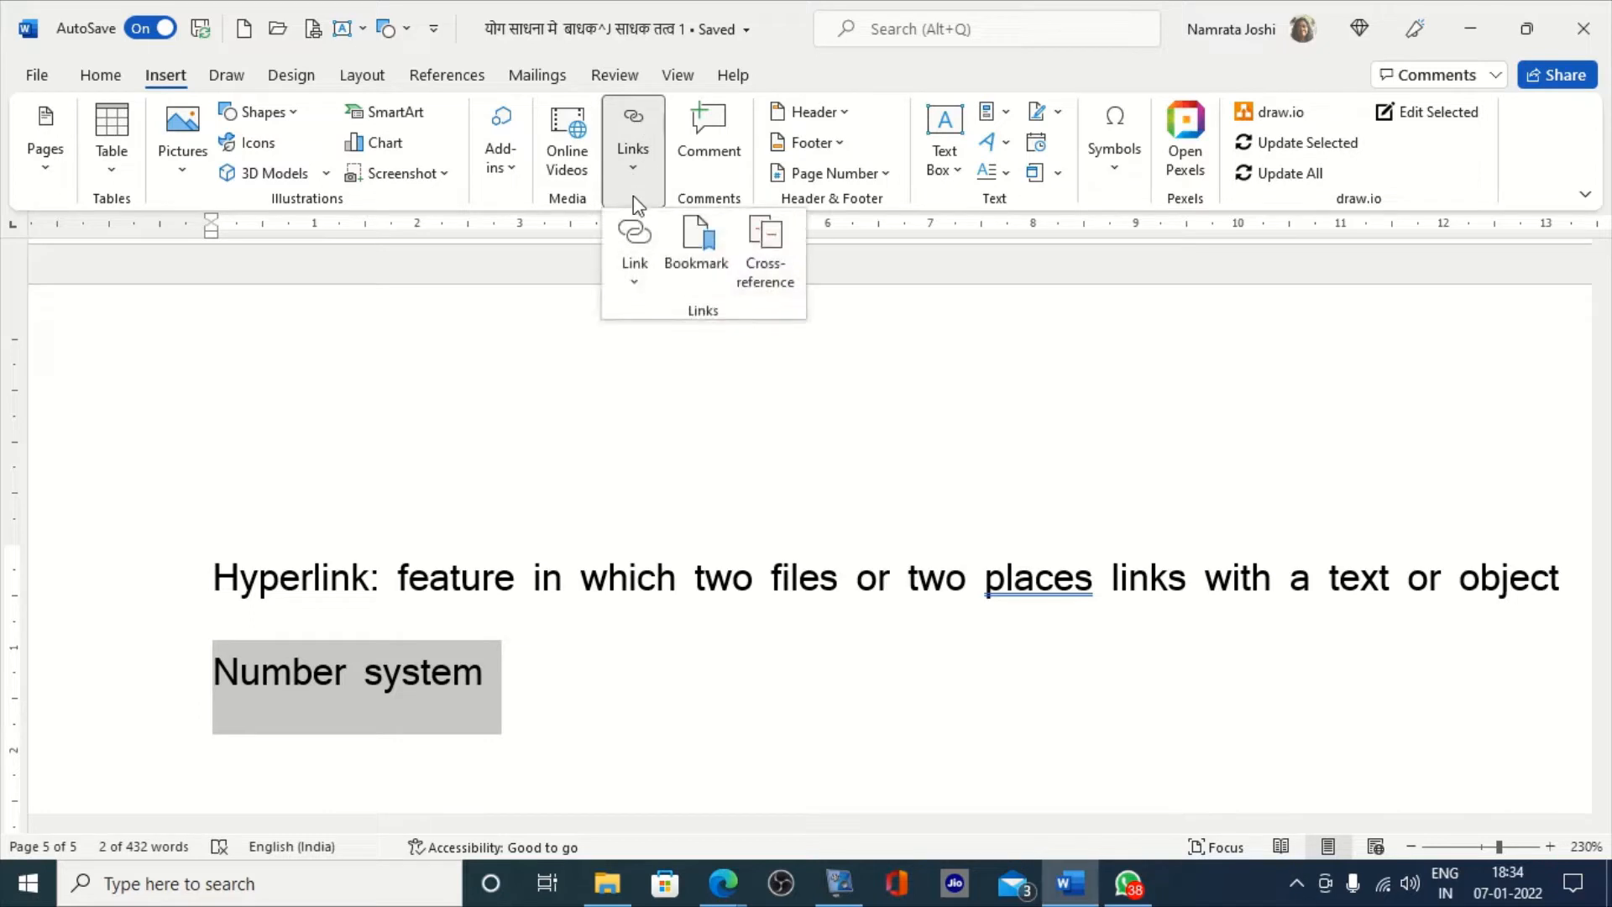
{"action": "left_click", "coordinate": [636, 290]}
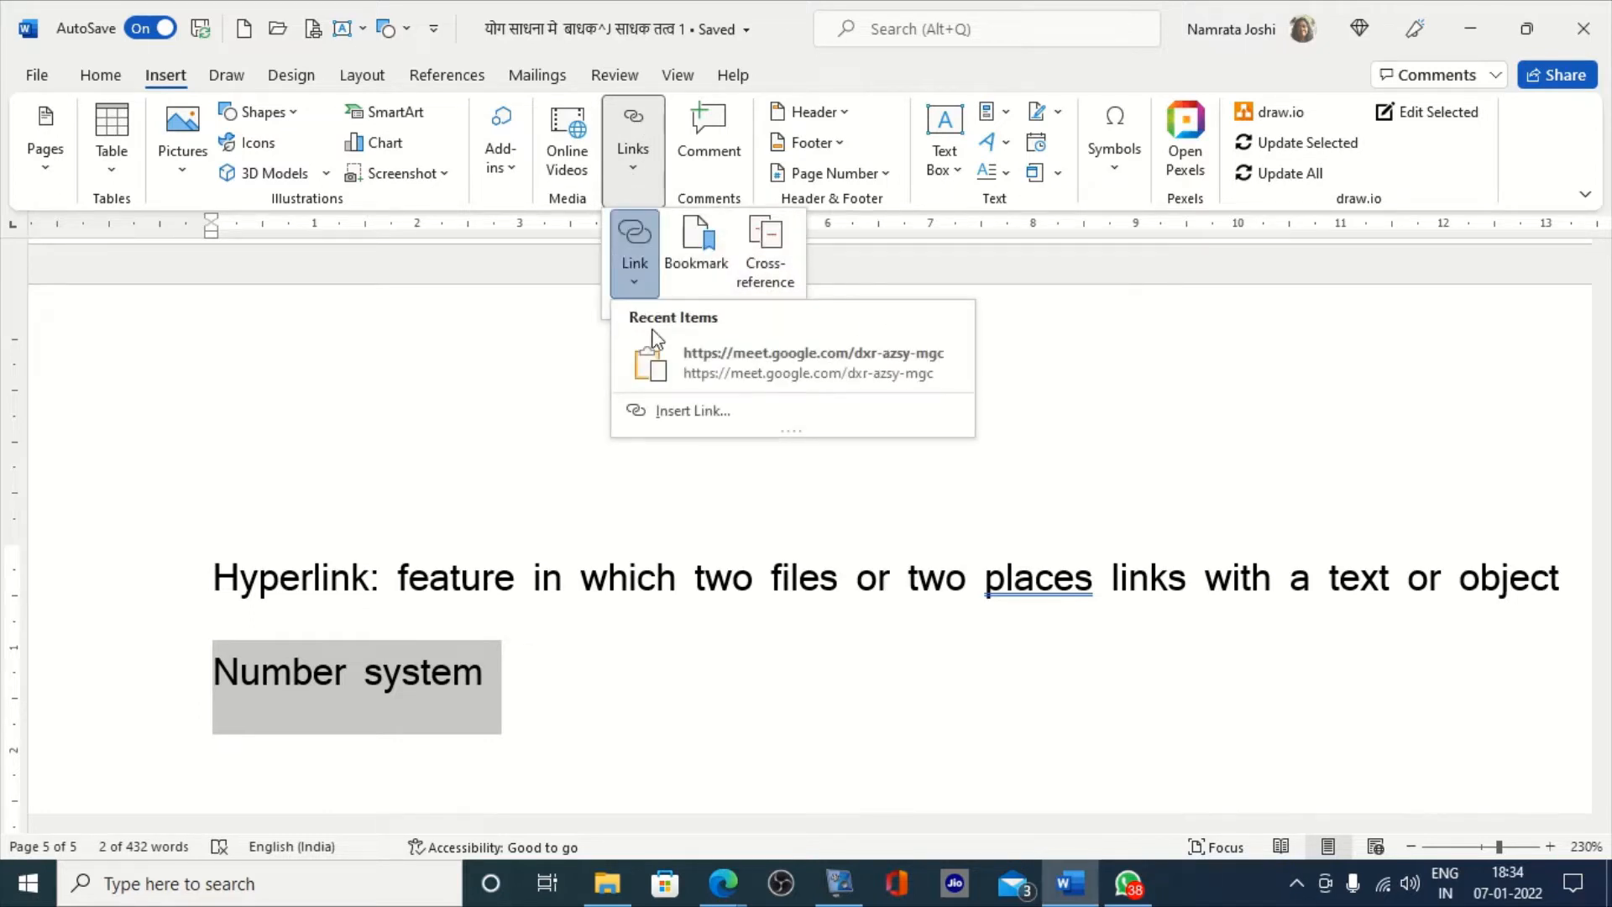
{"action": "left_click", "coordinate": [677, 415]}
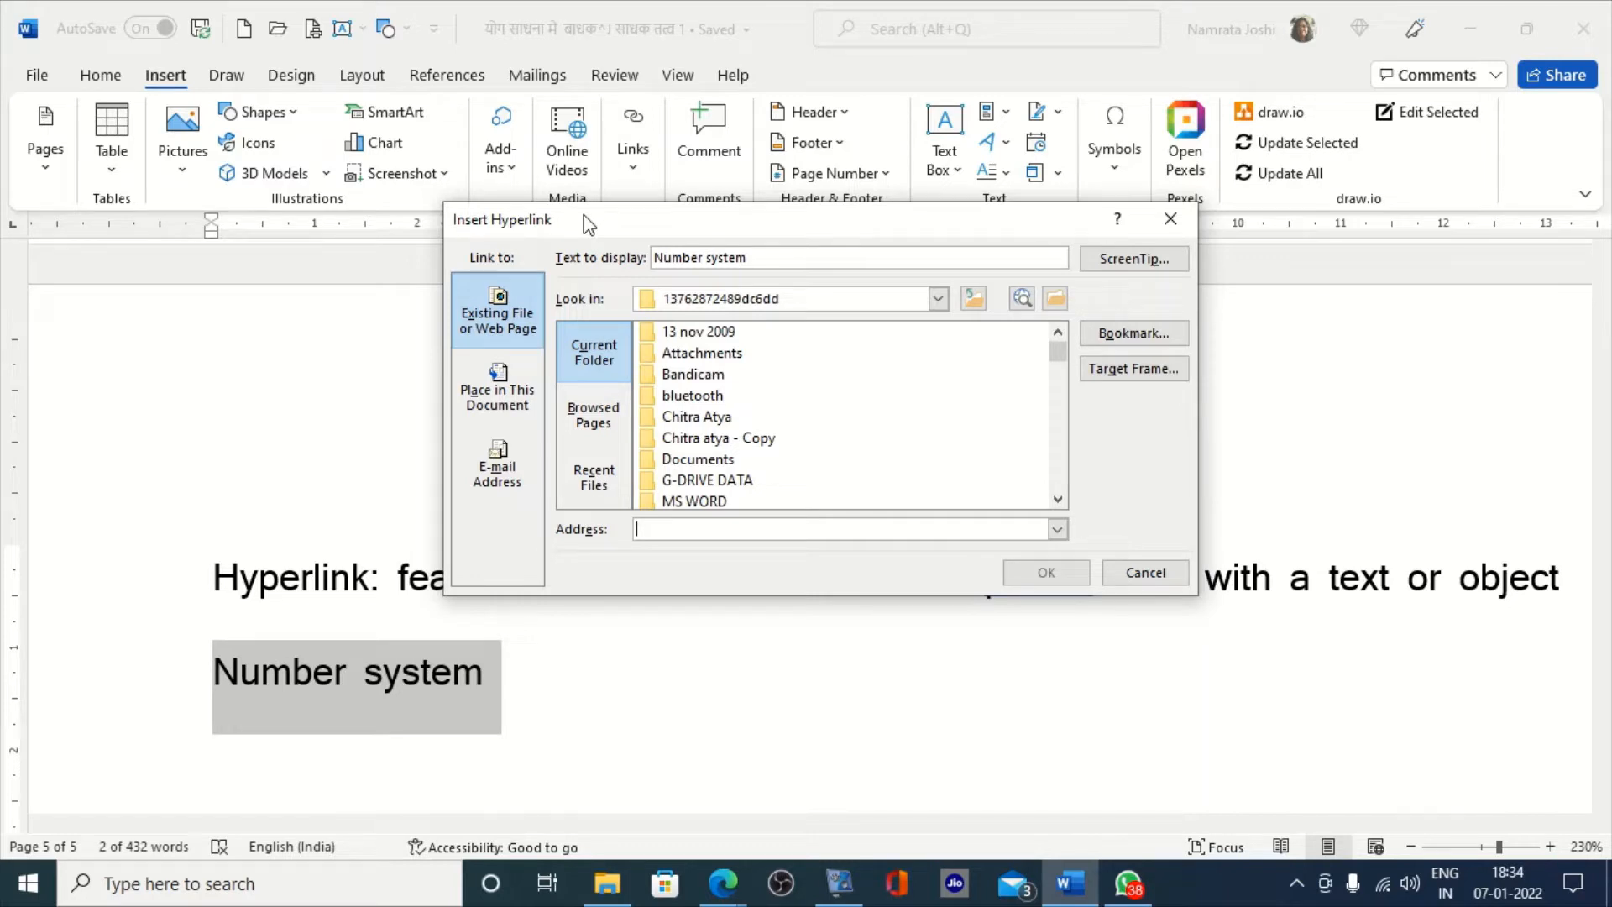
- Find and start the Windows Magnifier to enlarge the Insert Hyperlink dialog
{"action": "left_click", "coordinate": [197, 880]}
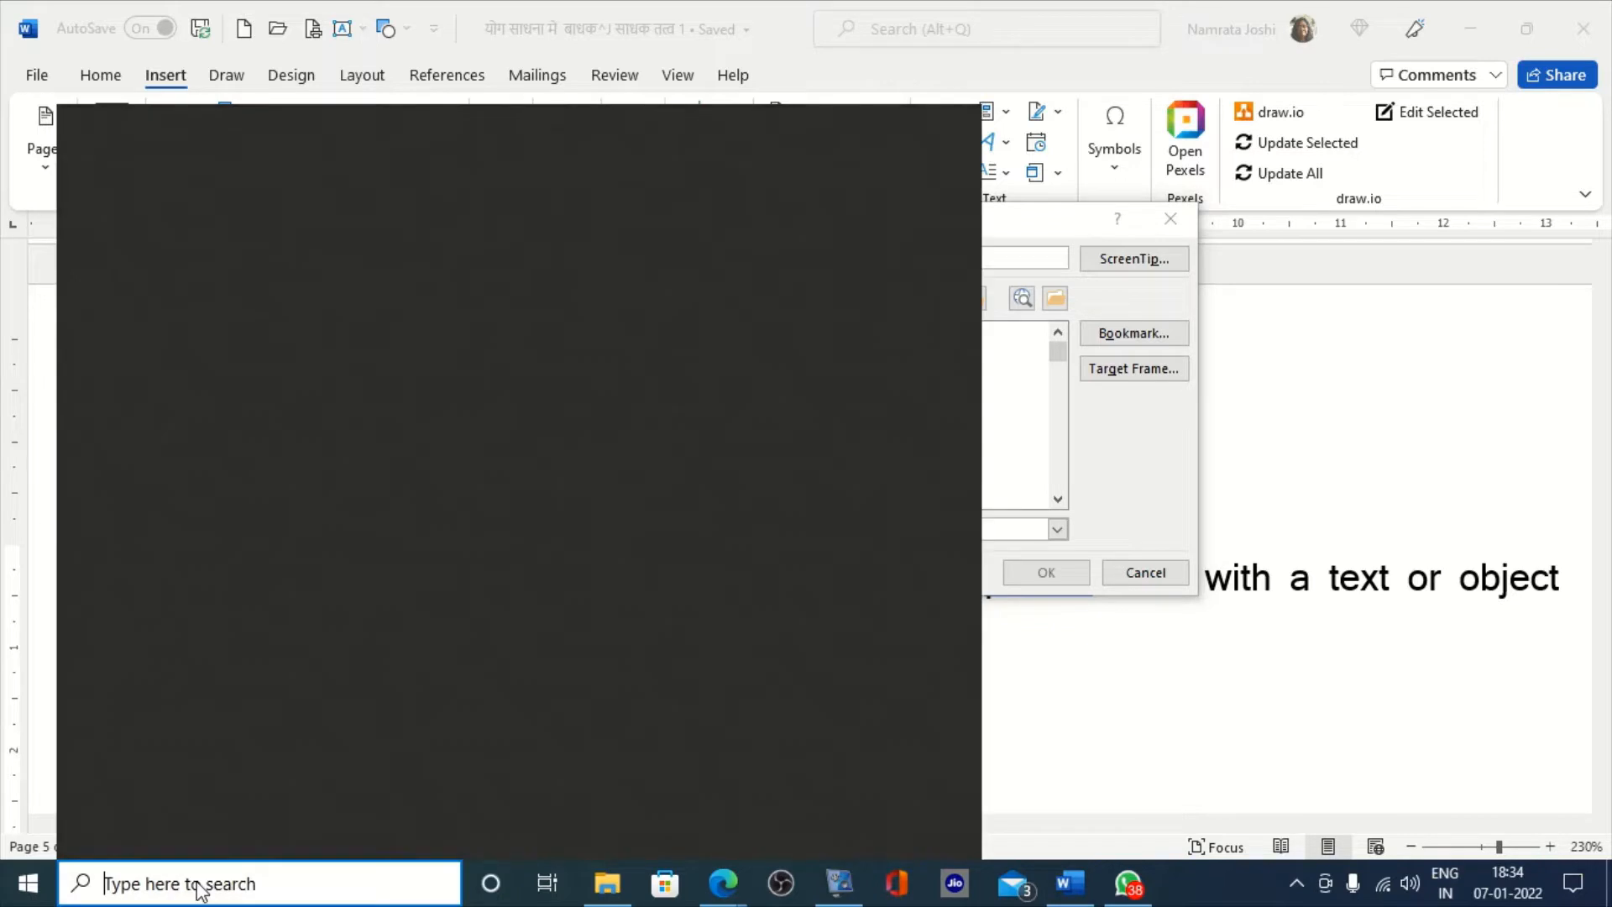
{"action": "type", "text": "mag"}
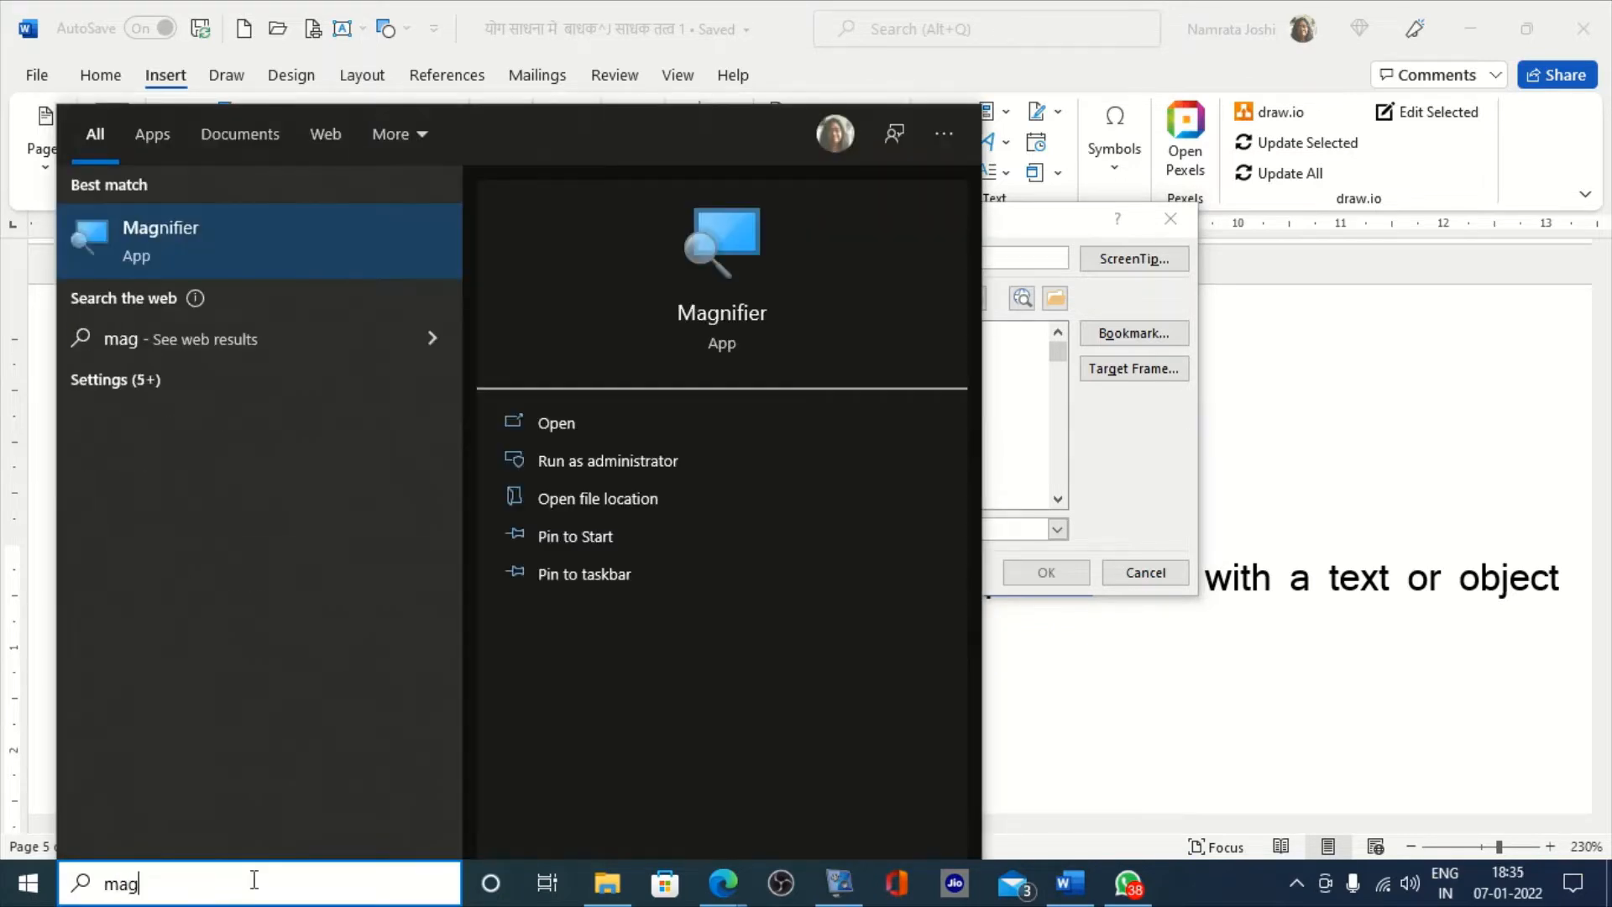
{"action": "left_click", "coordinate": [109, 237]}
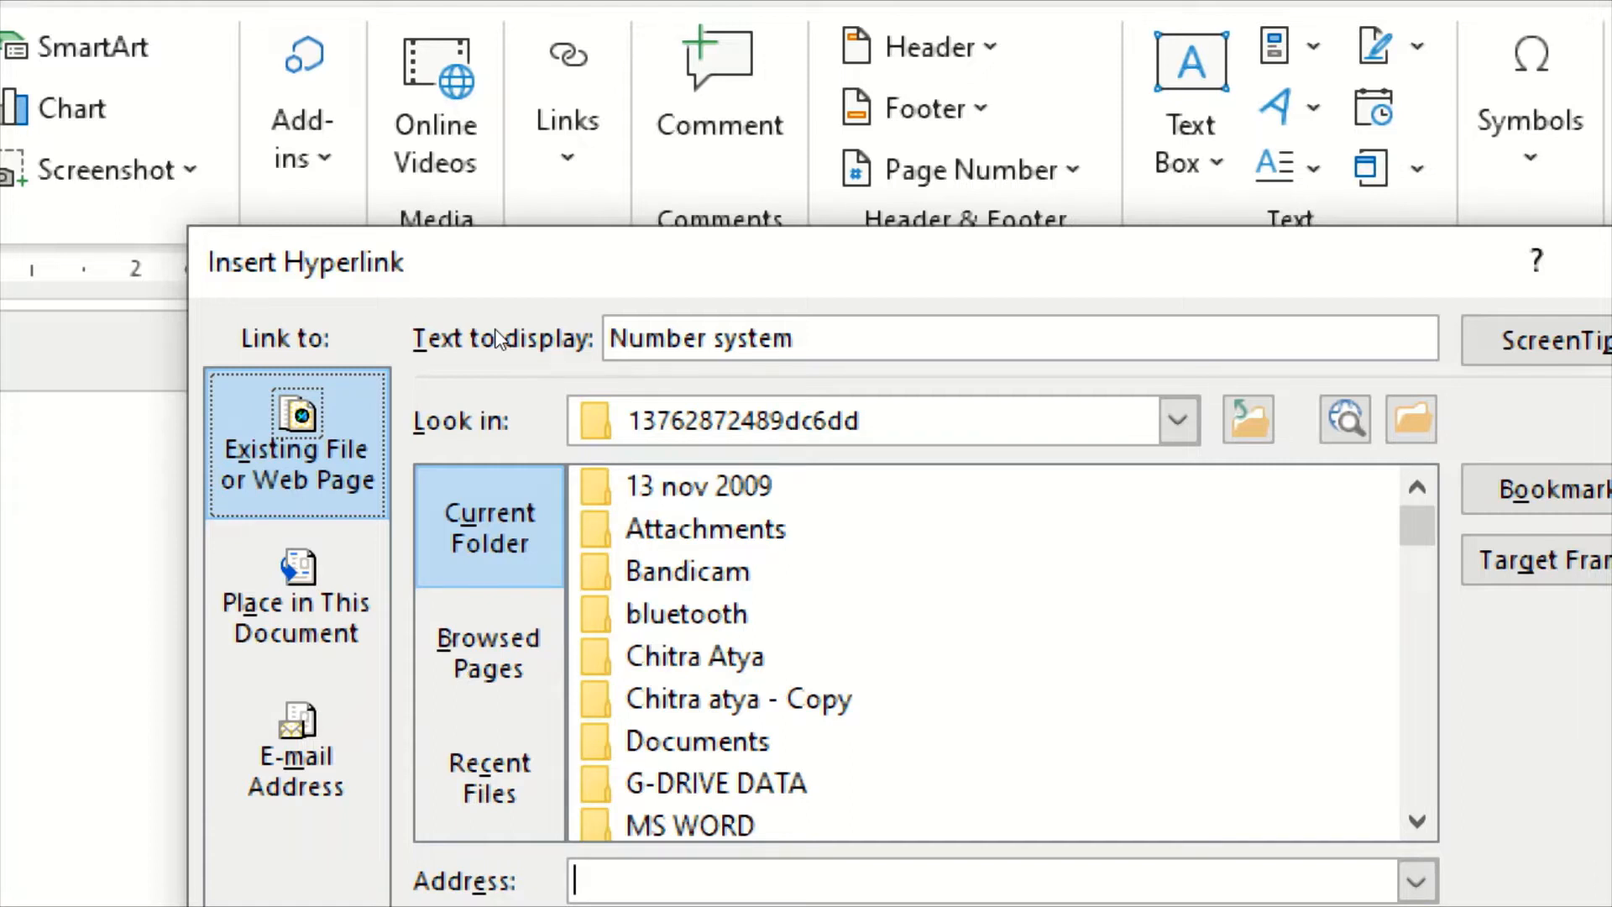
- Go through the link target types: existing file or web page, place in this document, and e-mail address
{"action": "key", "text": "Down"}
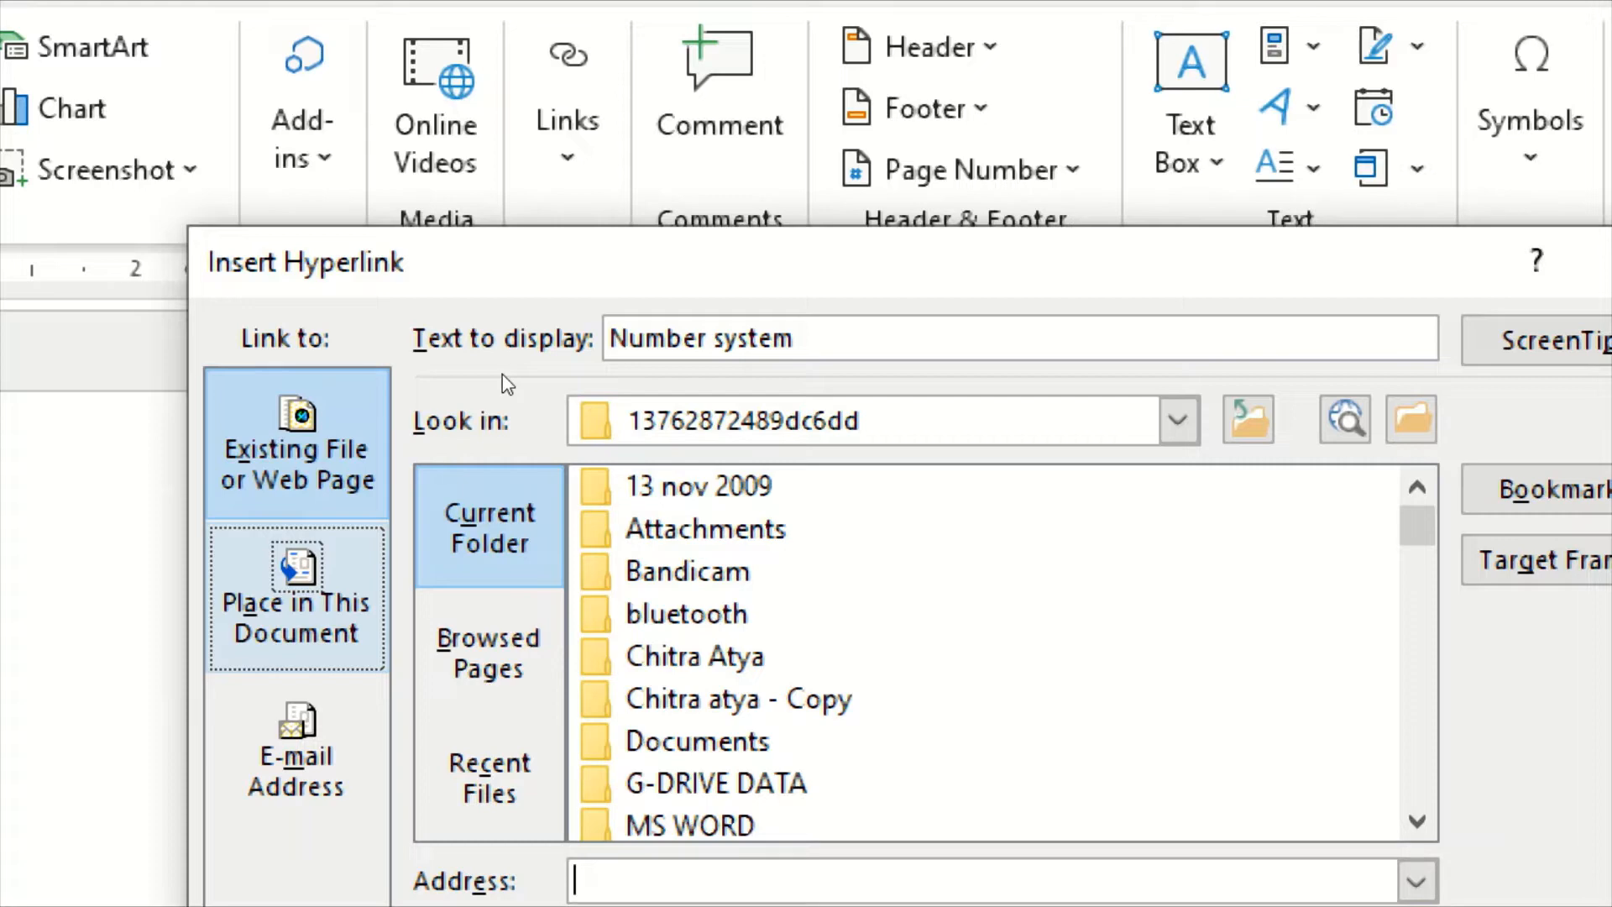
{"action": "key", "text": "Down"}
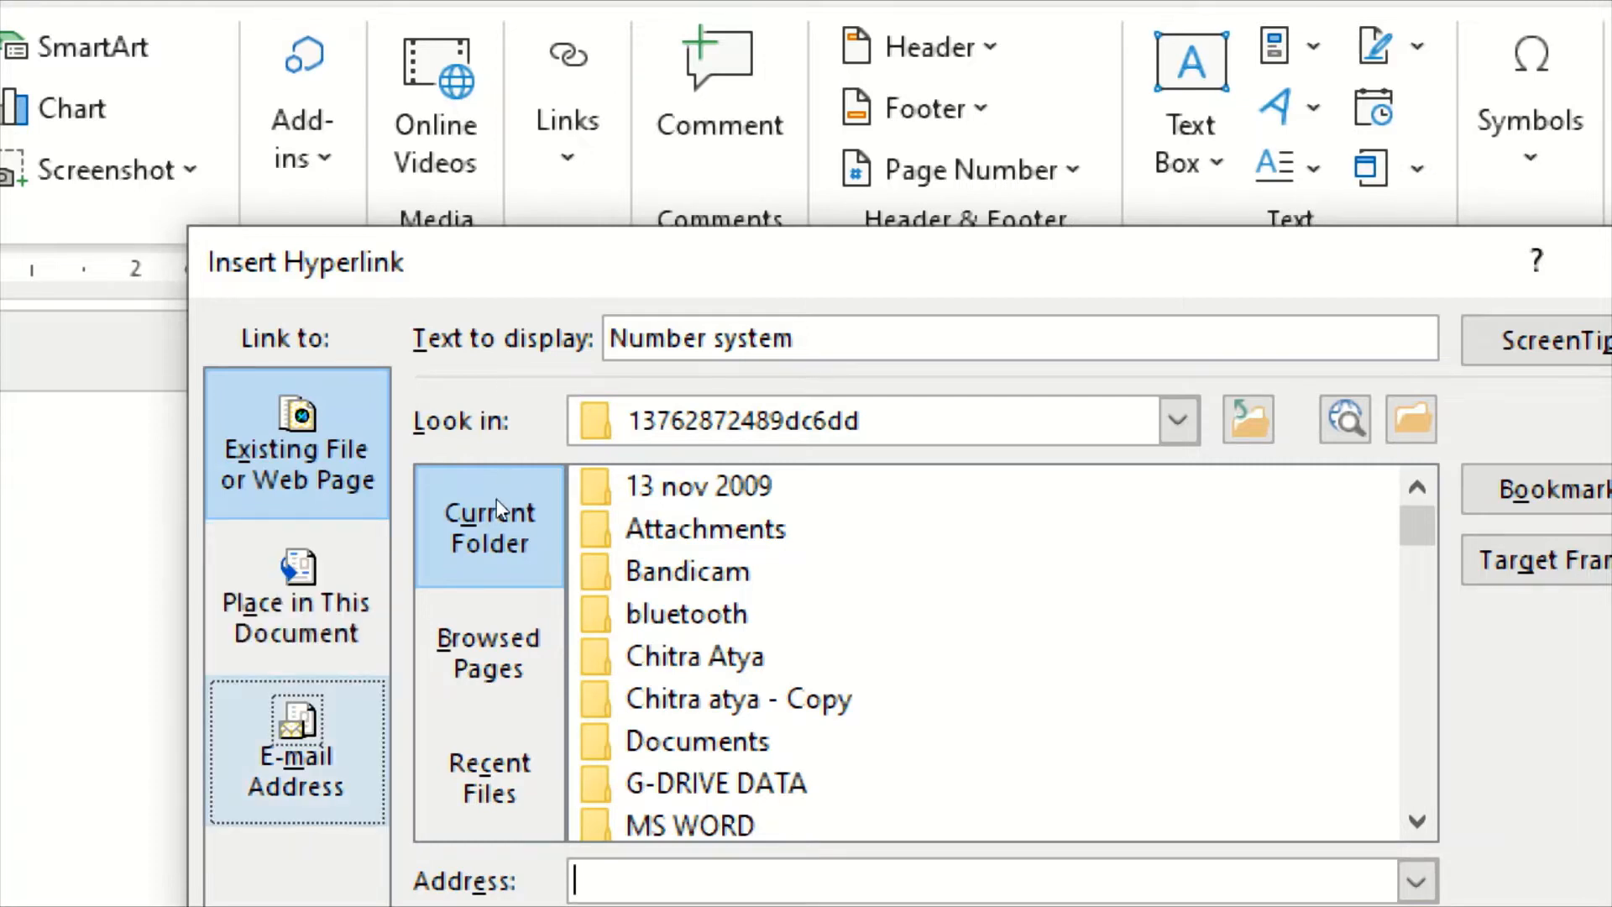
{"action": "key", "text": "Up"}
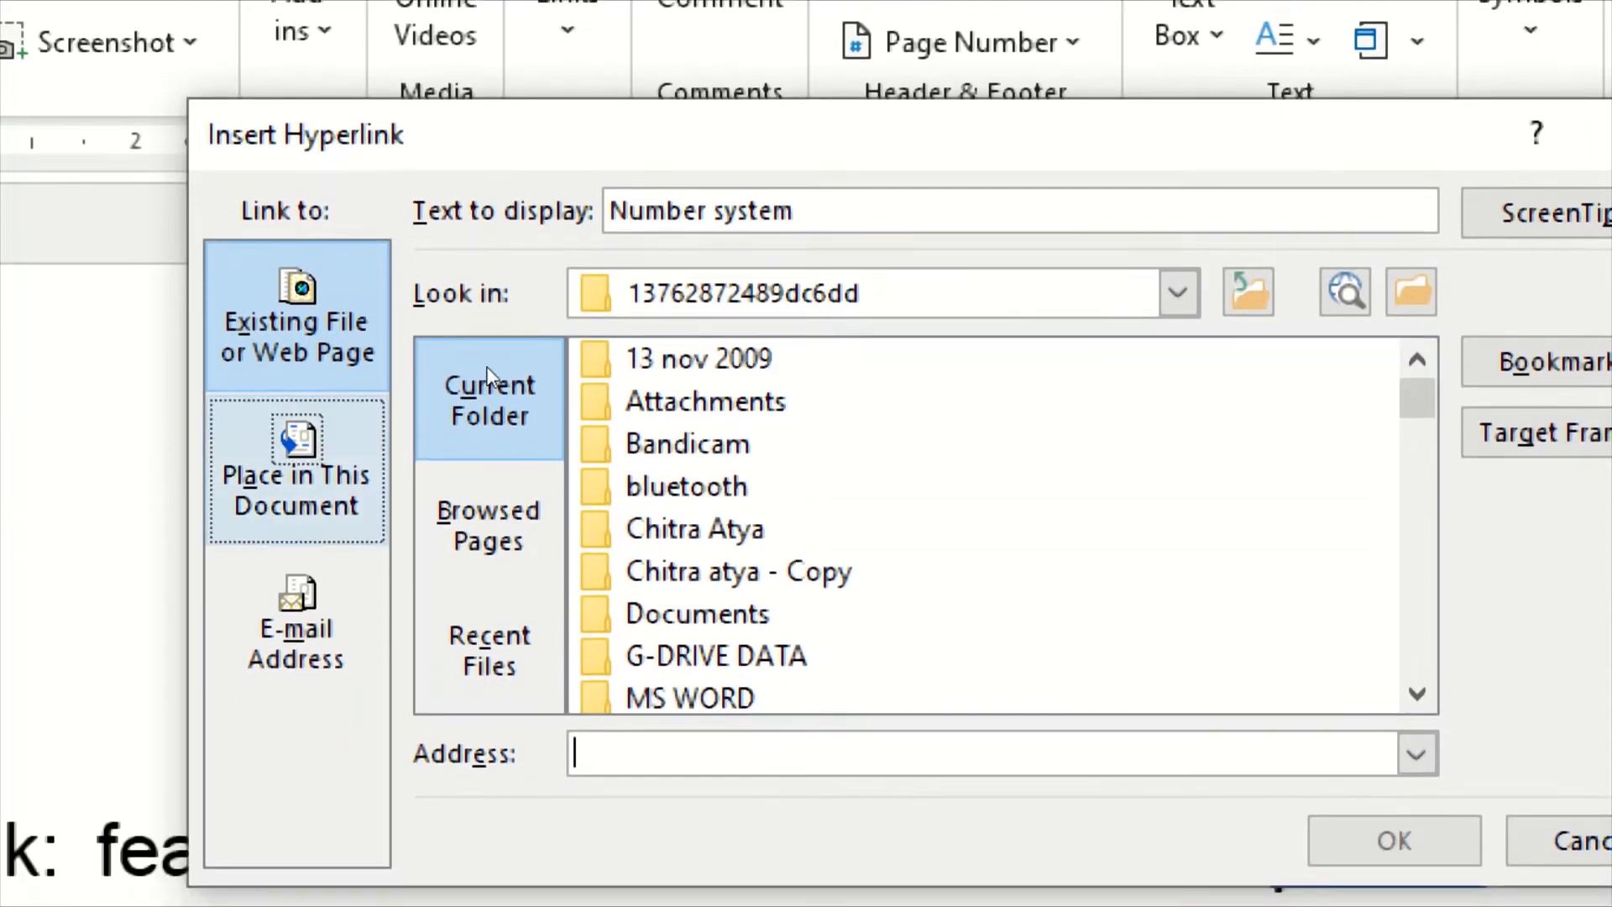
{"action": "key", "text": "Up"}
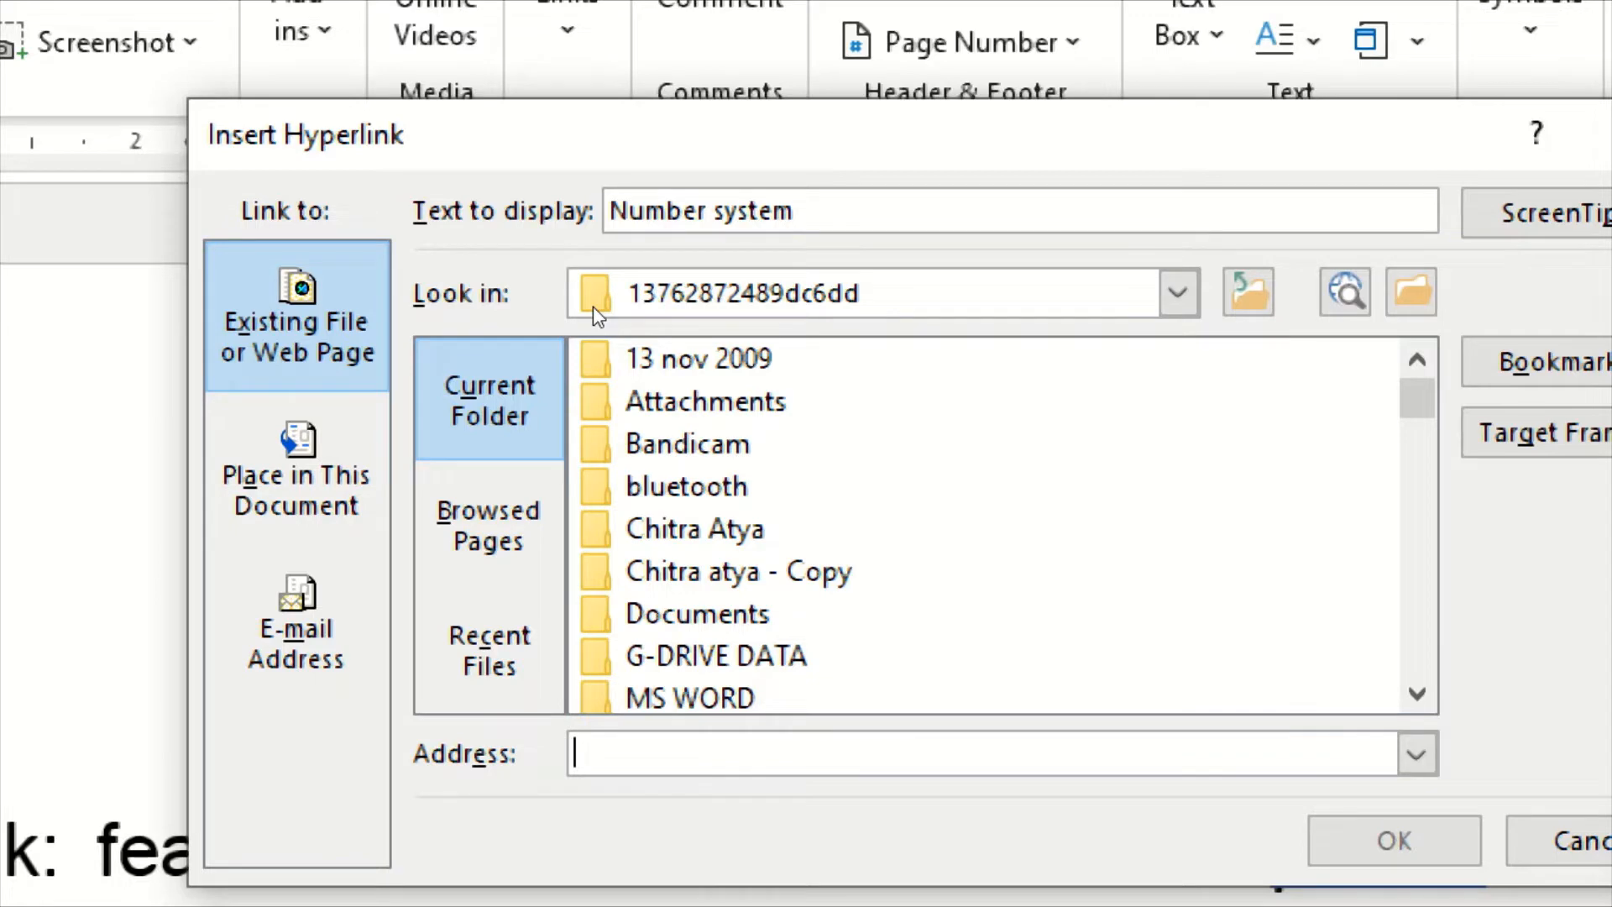
- Look through the current folder's file list in the Insert Hyperlink dialog for a document to link to
{"action": "scroll", "coordinate": [752, 361], "scroll_direction": "down", "scroll_amount": 3}
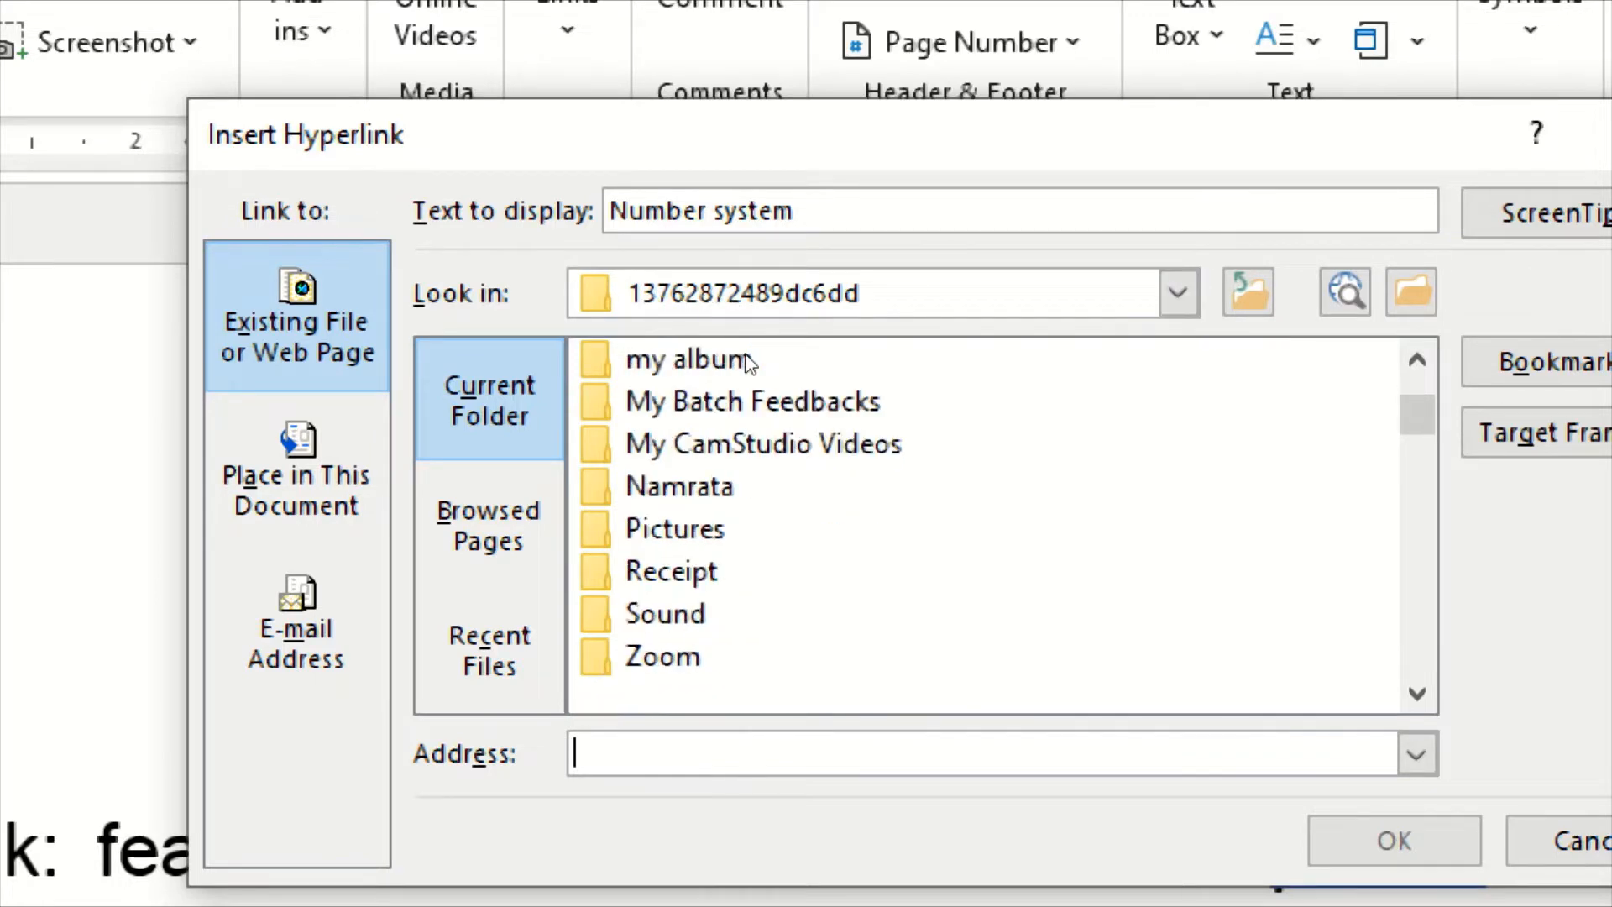
{"action": "scroll", "coordinate": [749, 363], "scroll_direction": "down", "scroll_amount": 10}
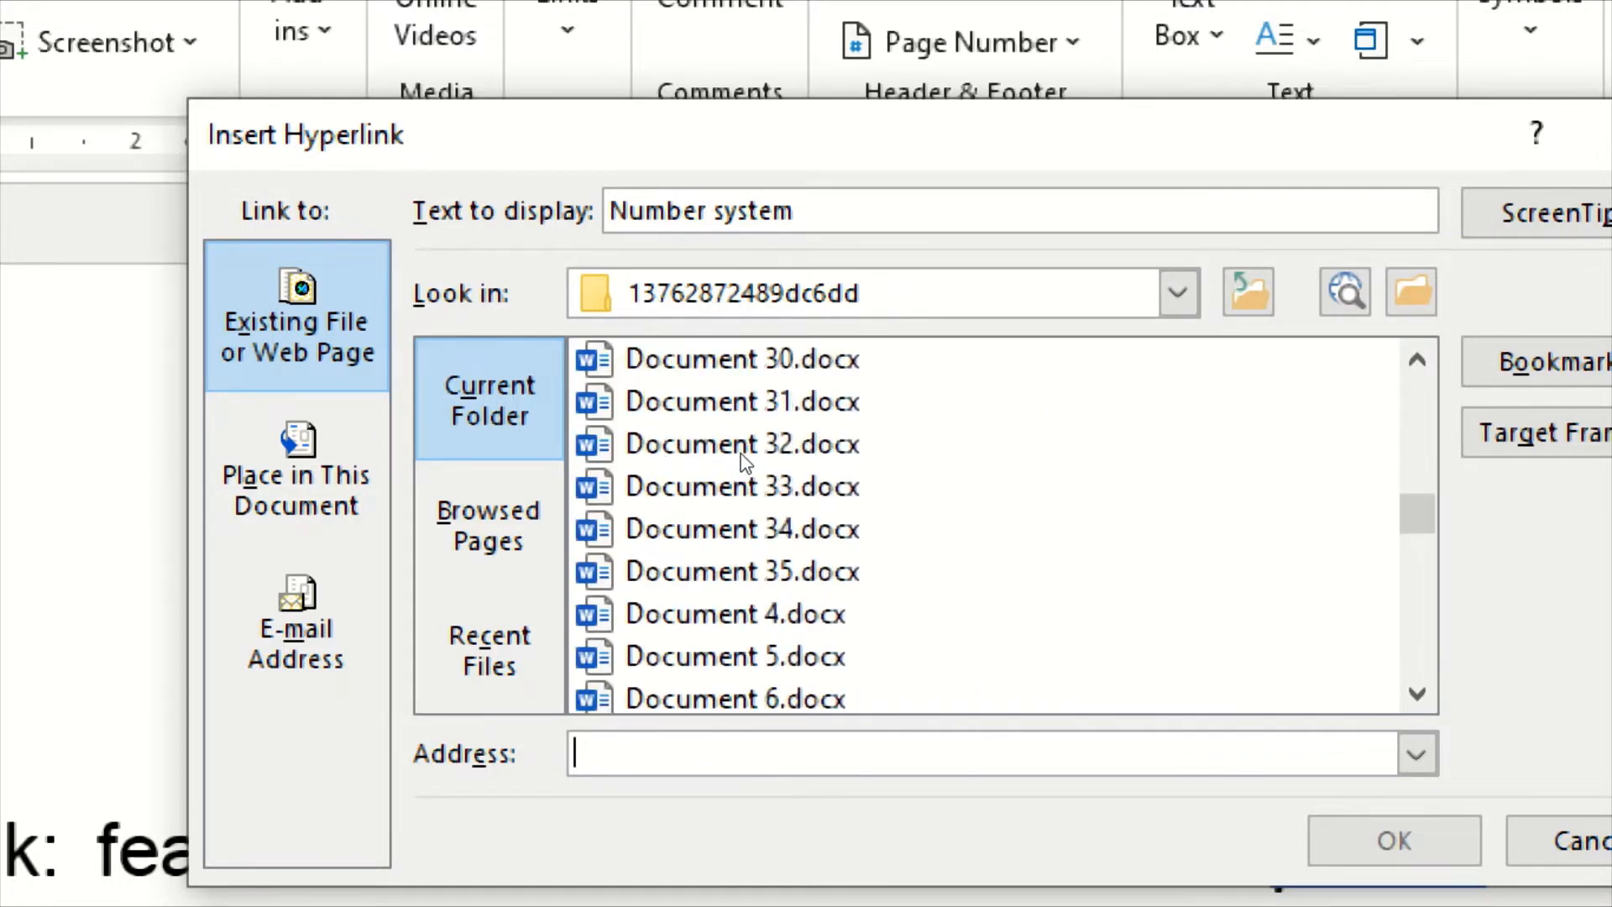
{"action": "scroll", "coordinate": [742, 454], "scroll_direction": "down", "scroll_amount": 5}
{"action": "scroll", "coordinate": [742, 454], "scroll_direction": "up", "scroll_amount": 9}
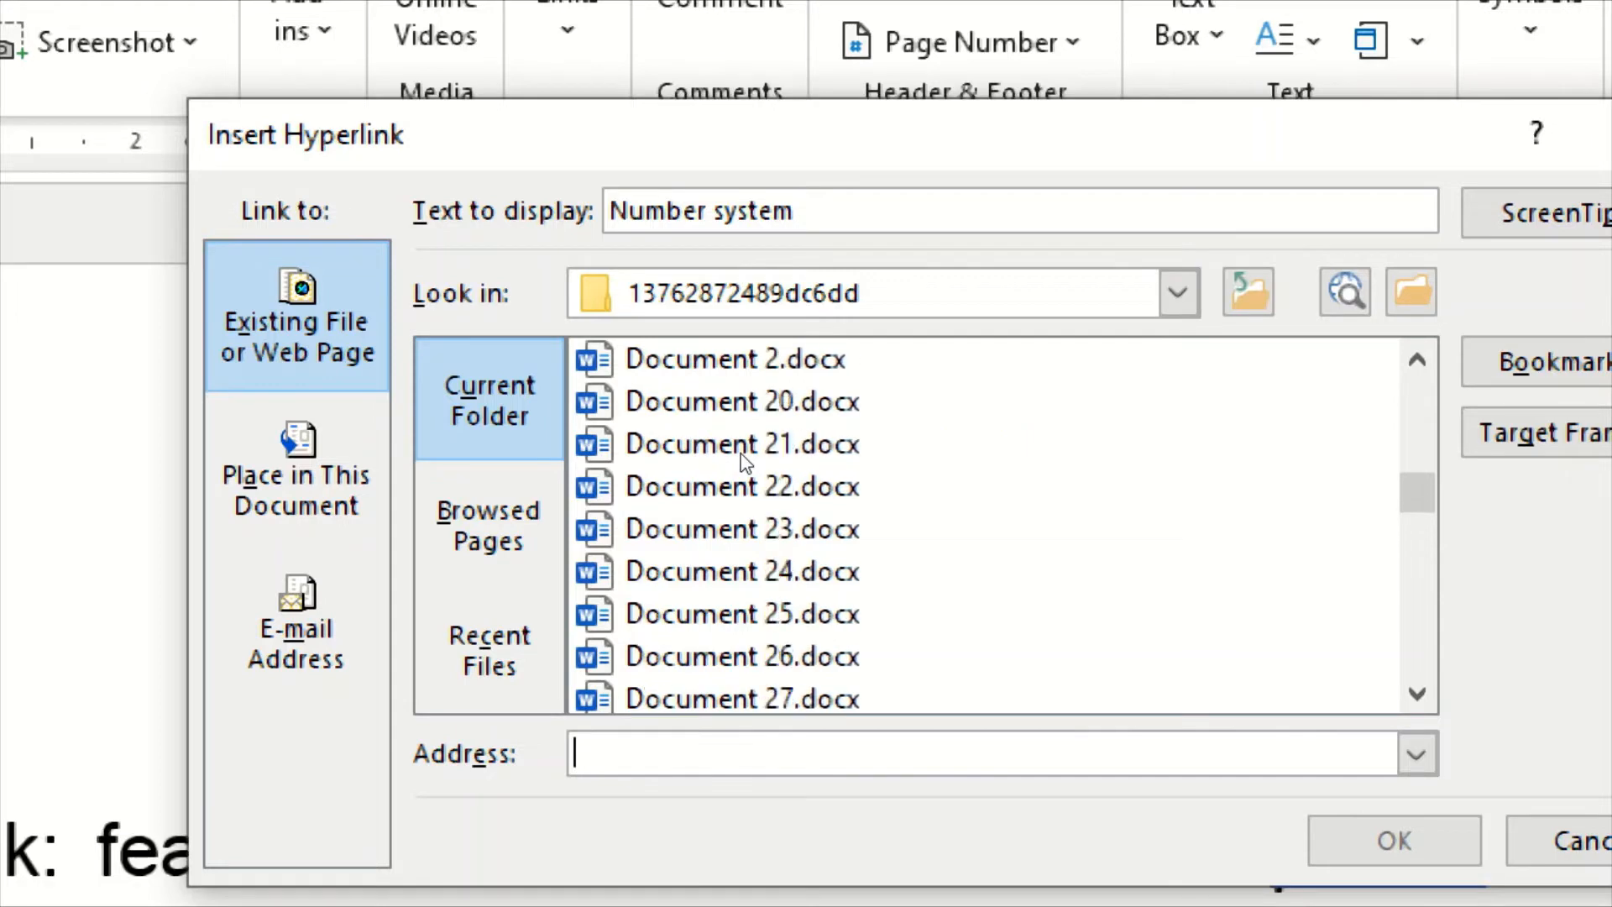
{"action": "scroll", "coordinate": [743, 458], "scroll_direction": "up", "scroll_amount": 8}
{"action": "scroll", "coordinate": [745, 462], "scroll_direction": "up", "scroll_amount": 6}
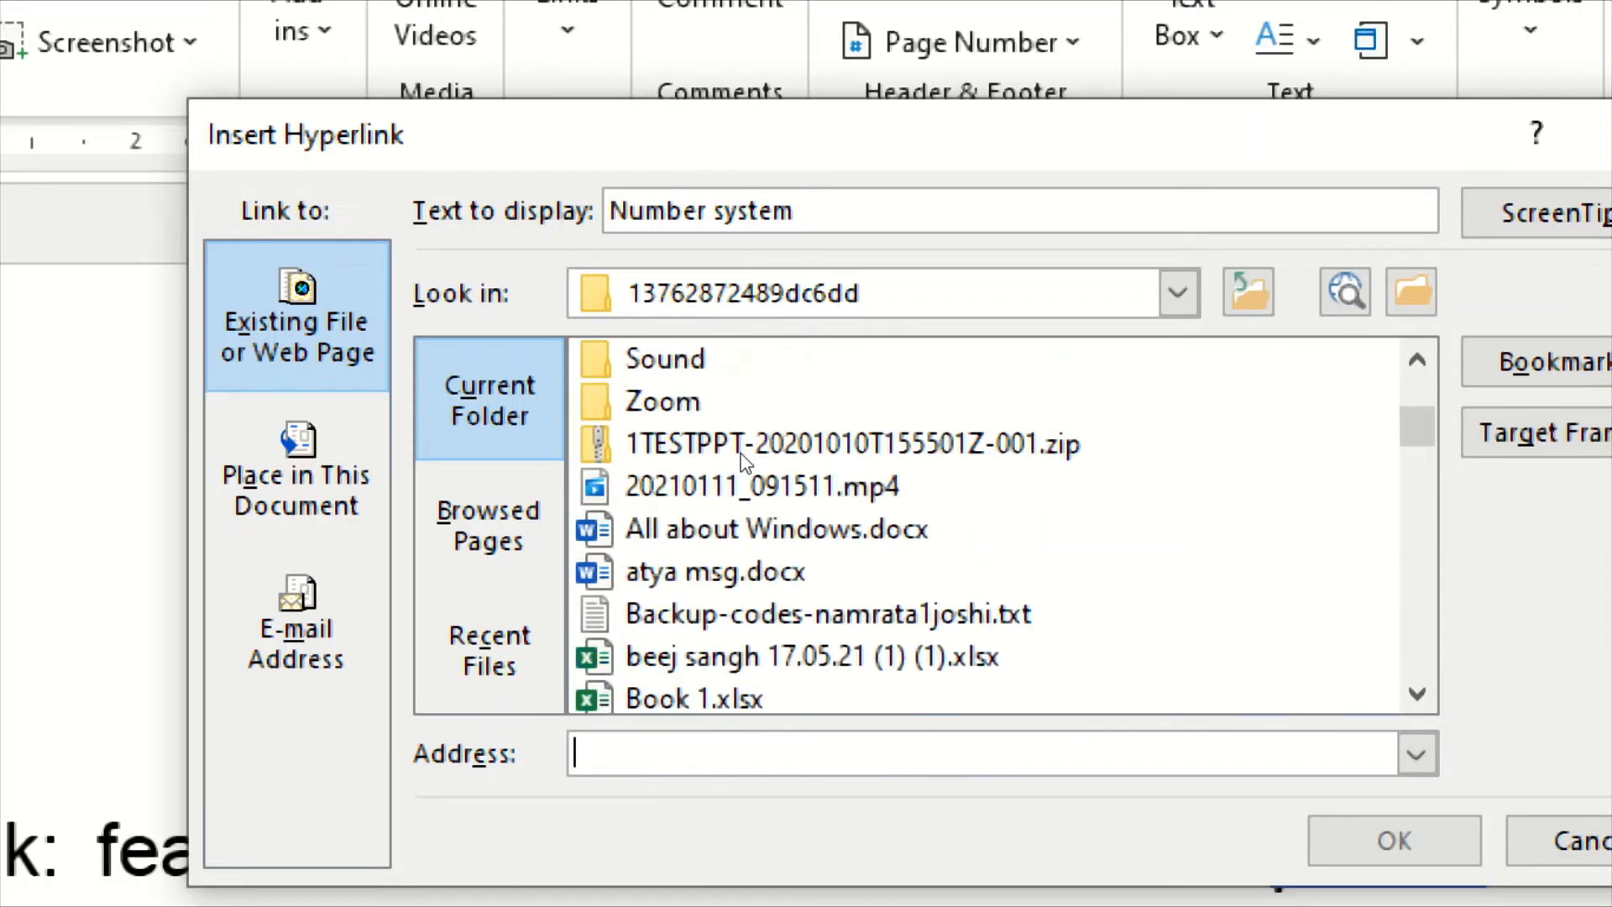
{"action": "scroll", "coordinate": [743, 457], "scroll_direction": "down", "scroll_amount": 7}
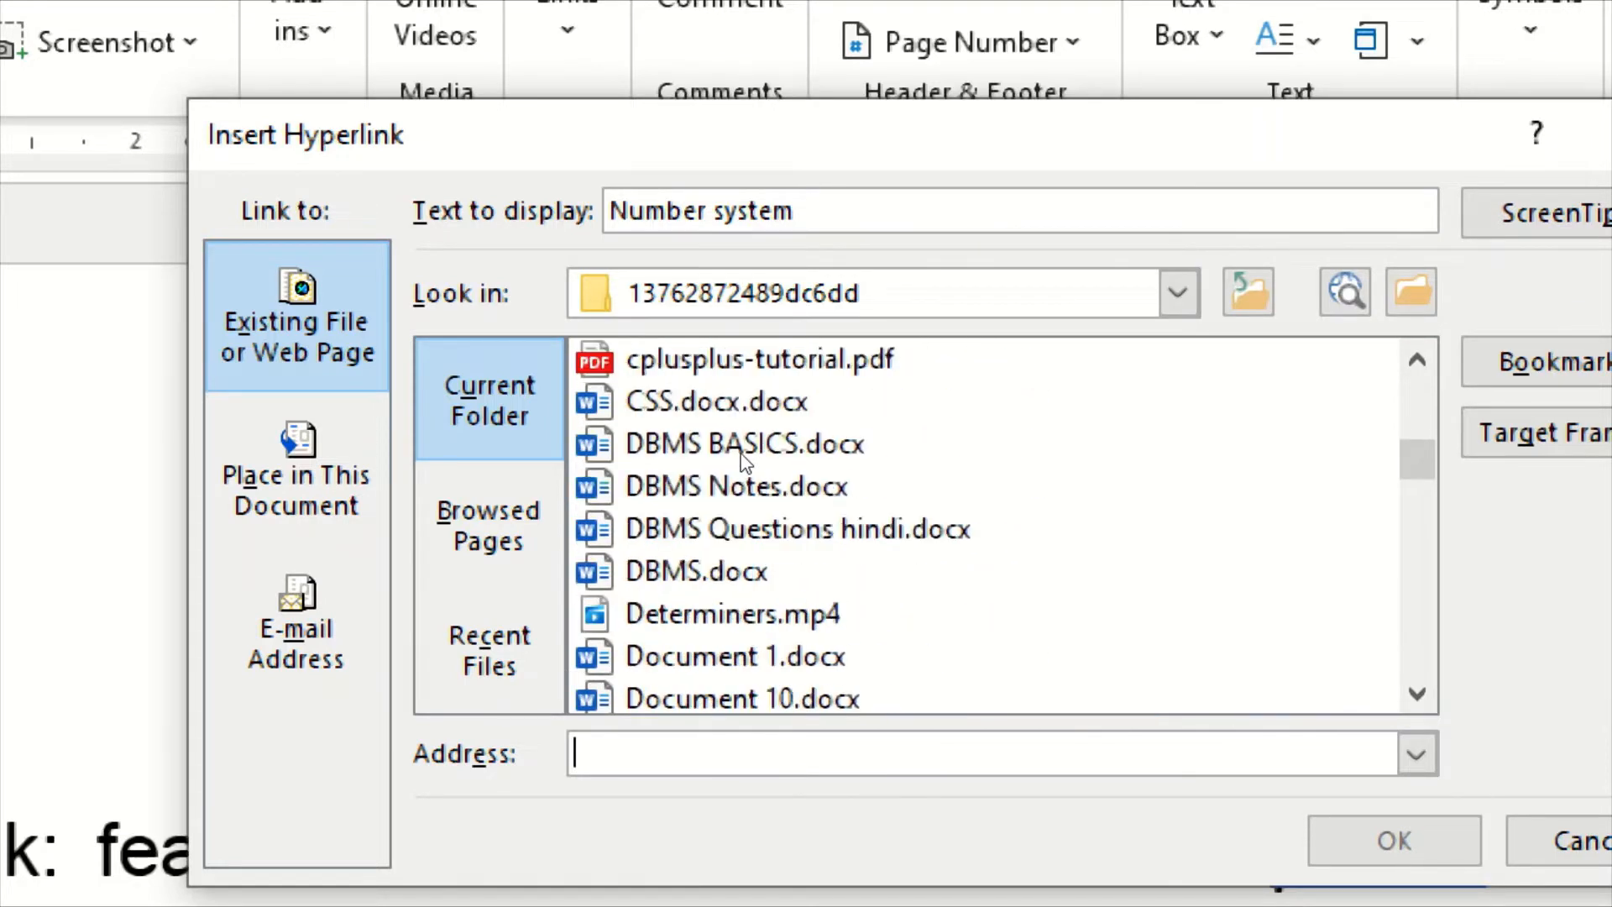
{"action": "scroll", "coordinate": [742, 454], "scroll_direction": "down", "scroll_amount": 12}
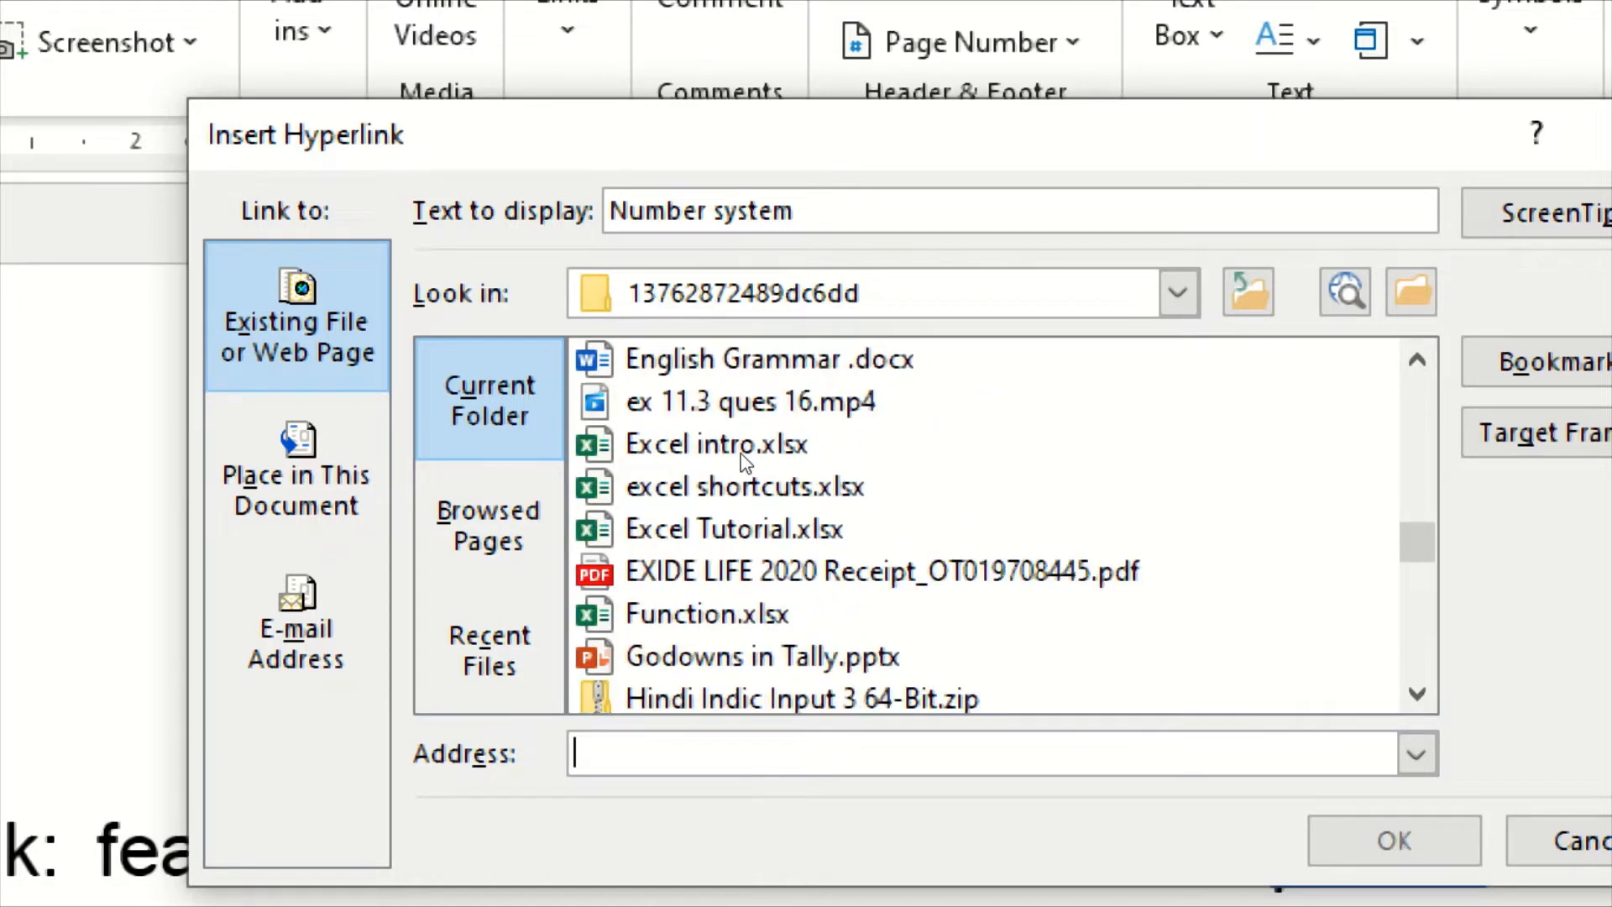
{"action": "scroll", "coordinate": [742, 461], "scroll_direction": "down", "scroll_amount": 4}
{"action": "scroll", "coordinate": [742, 460], "scroll_direction": "down", "scroll_amount": 15}
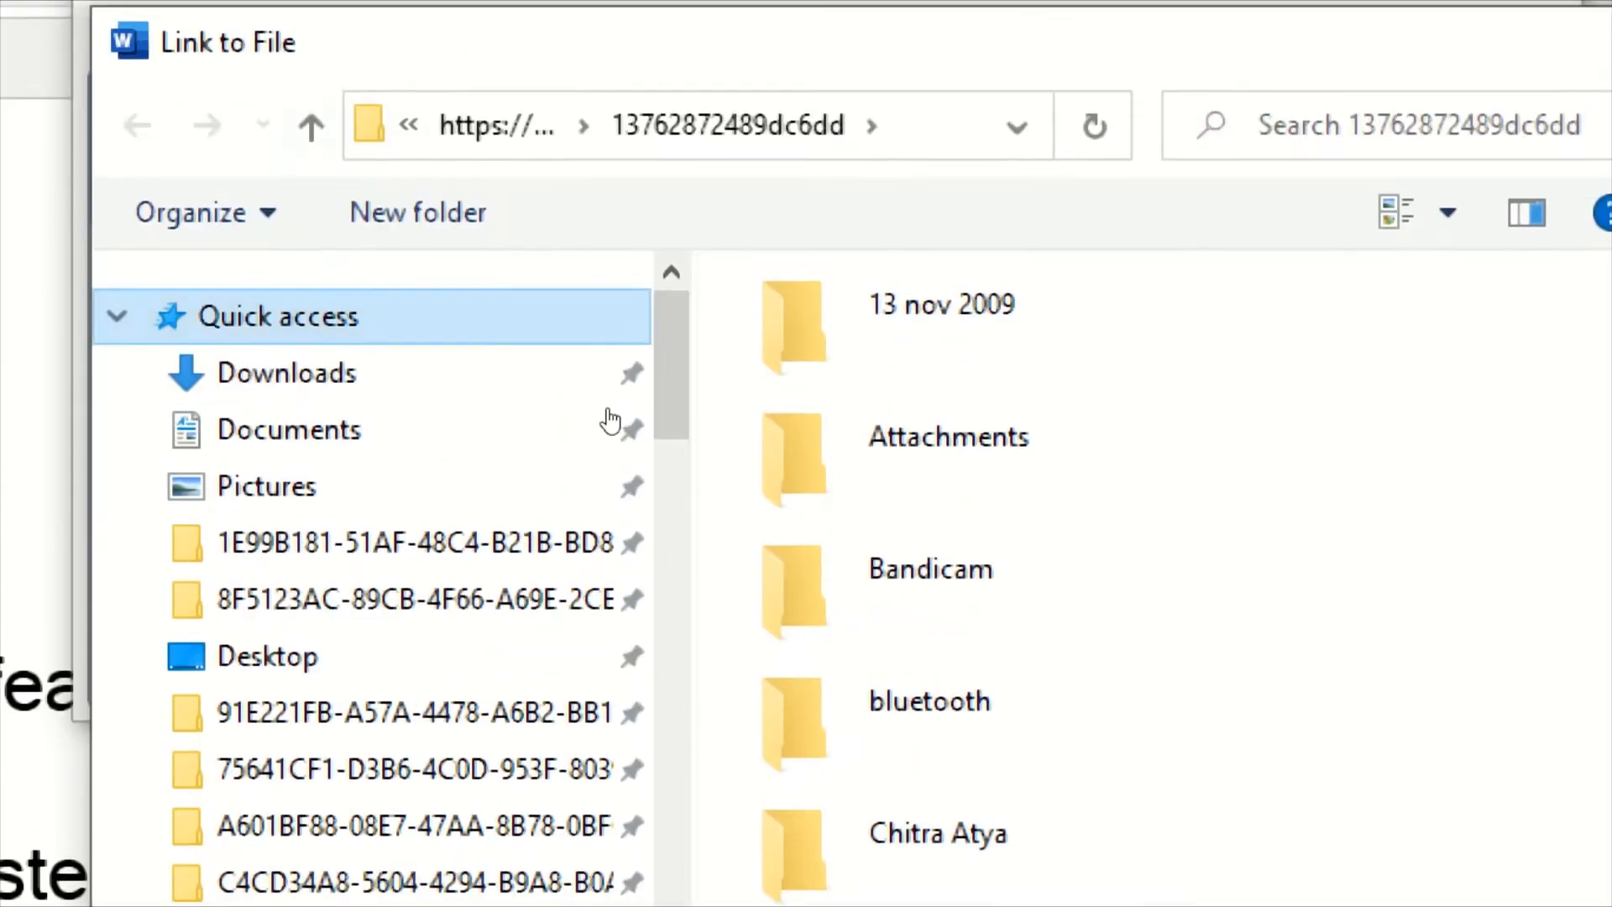
- Browse to the Documents folder under This PC in the Link to File dialog and look through its files for the link target
{"action": "left_click_drag", "start_coordinate": [672, 252], "coordinate": [742, 293]}
{"action": "left_click_drag", "start_coordinate": [742, 449], "coordinate": [742, 626]}
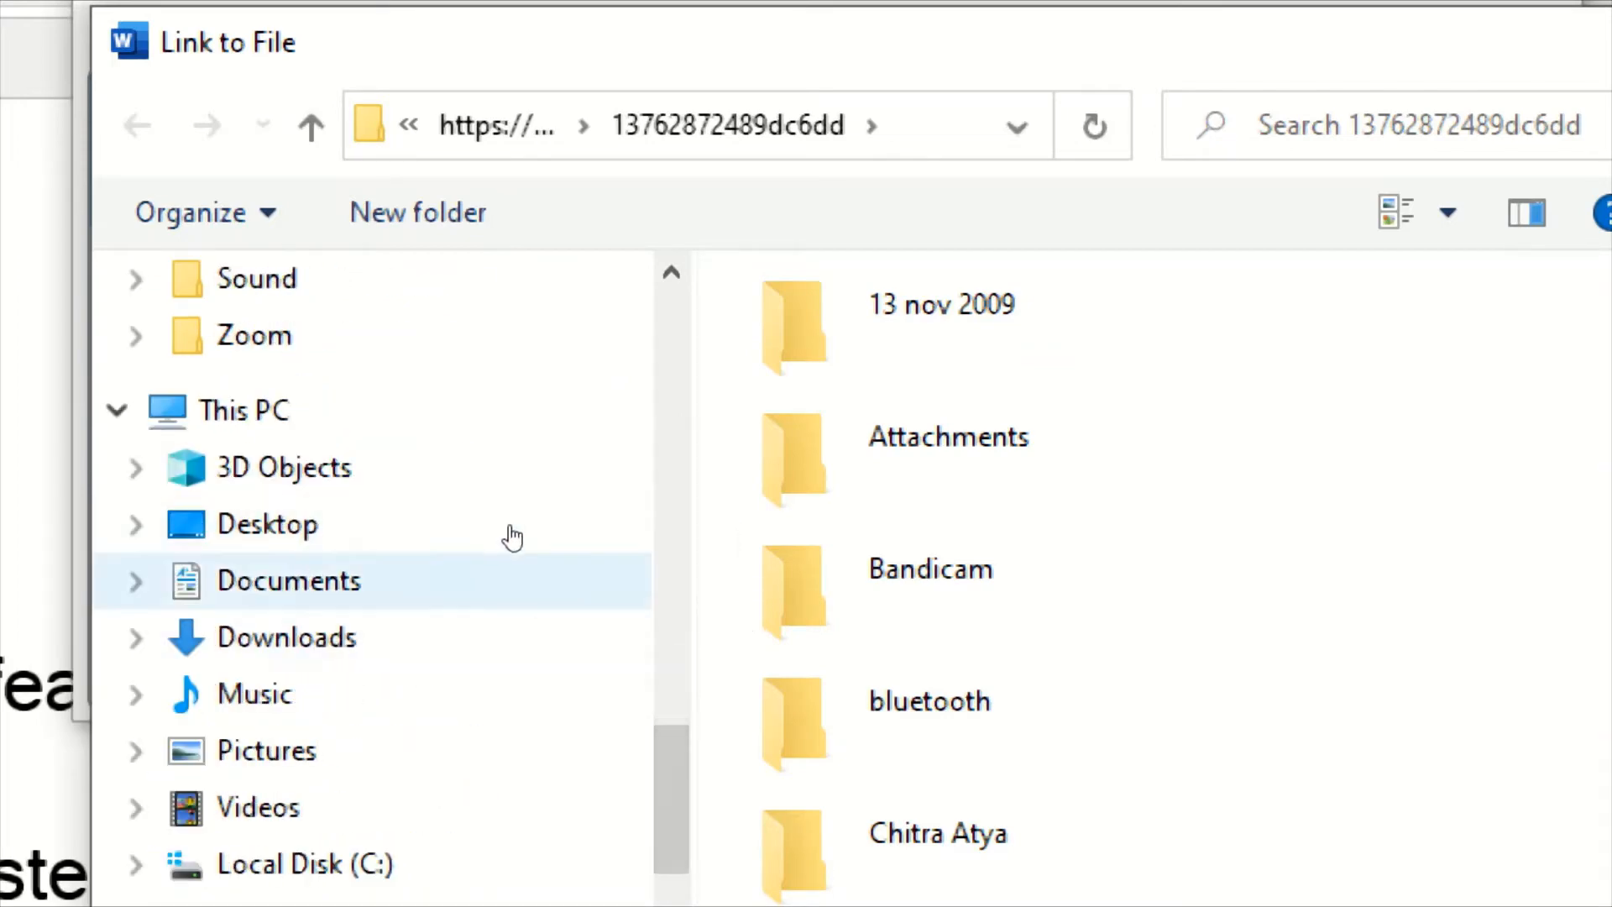
{"action": "left_click", "coordinate": [573, 547]}
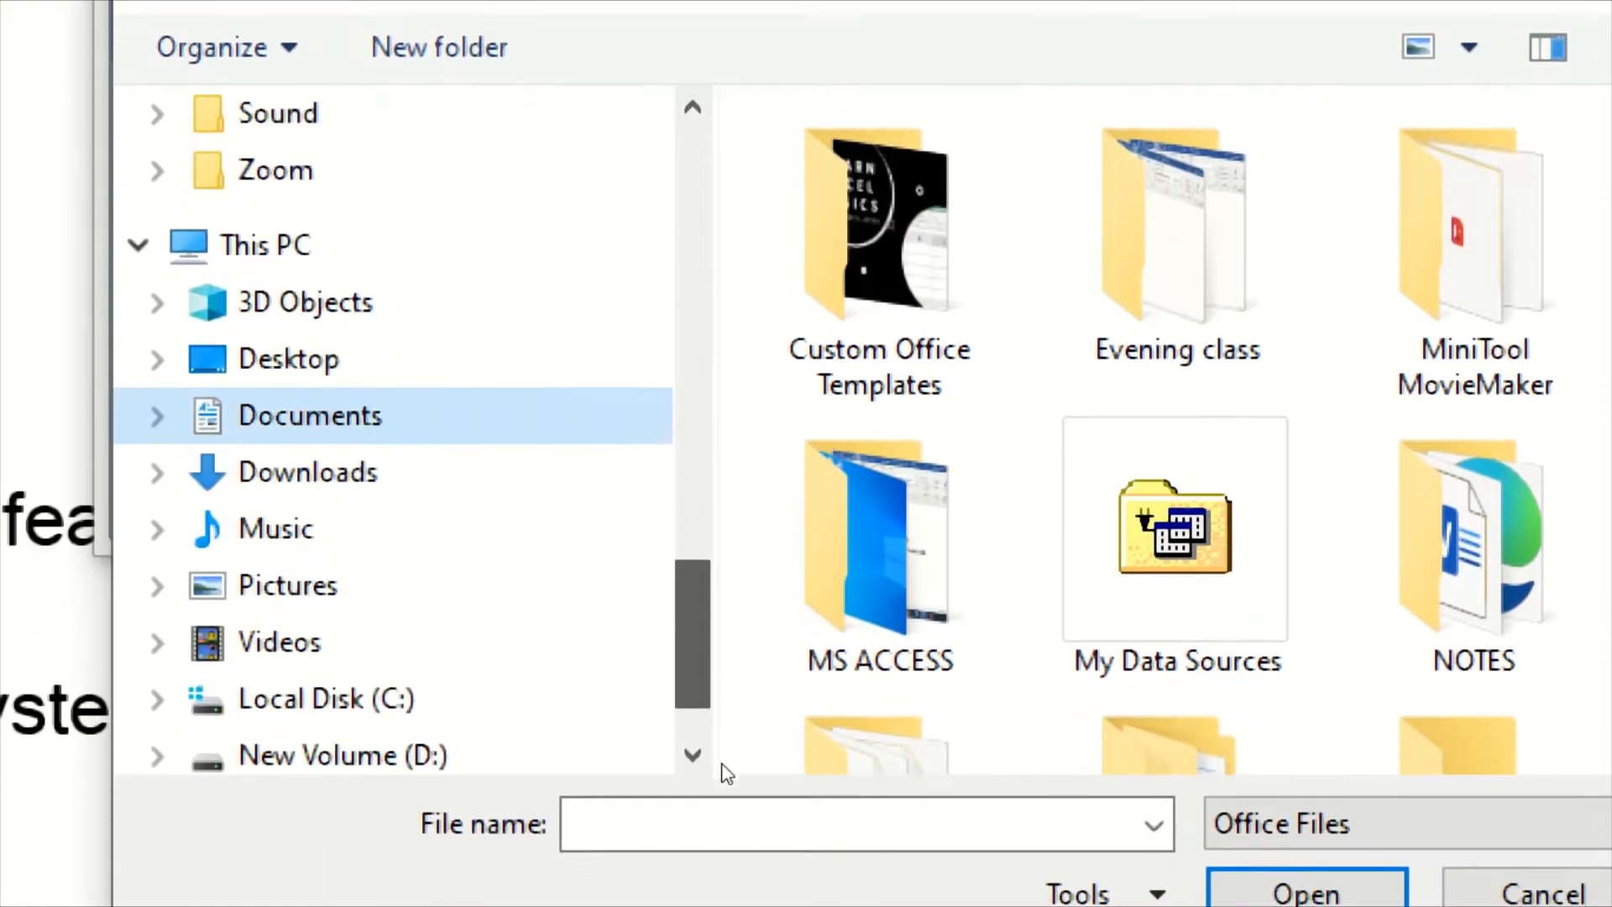
{"action": "scroll", "coordinate": [1010, 568], "scroll_direction": "down", "scroll_amount": 5}
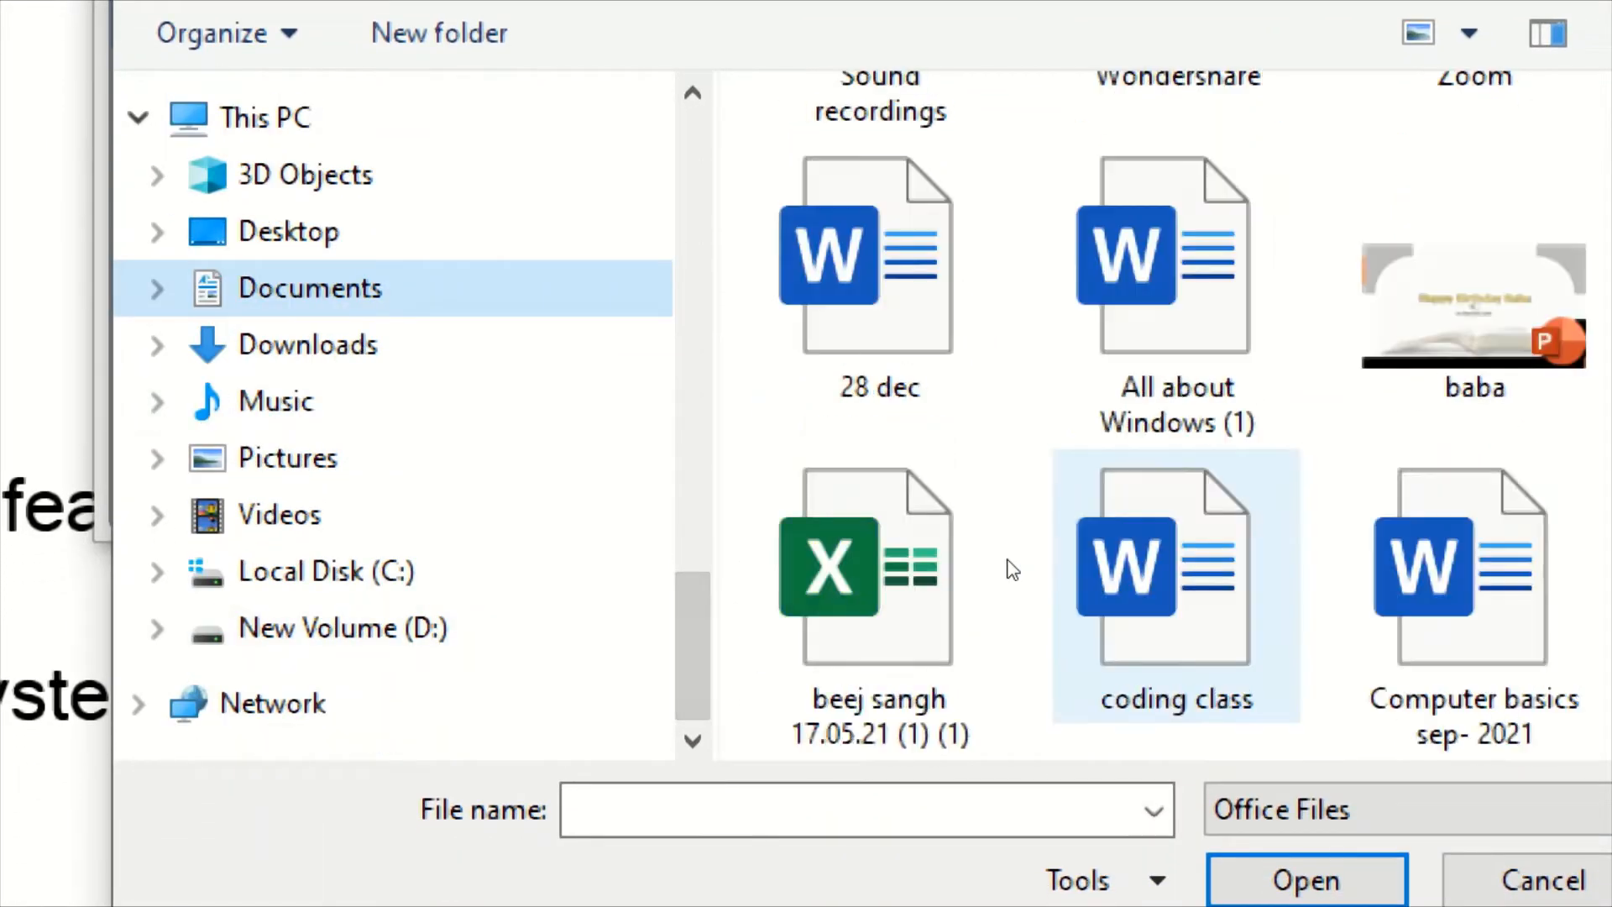
{"action": "scroll", "coordinate": [1012, 569], "scroll_direction": "down", "scroll_amount": 10}
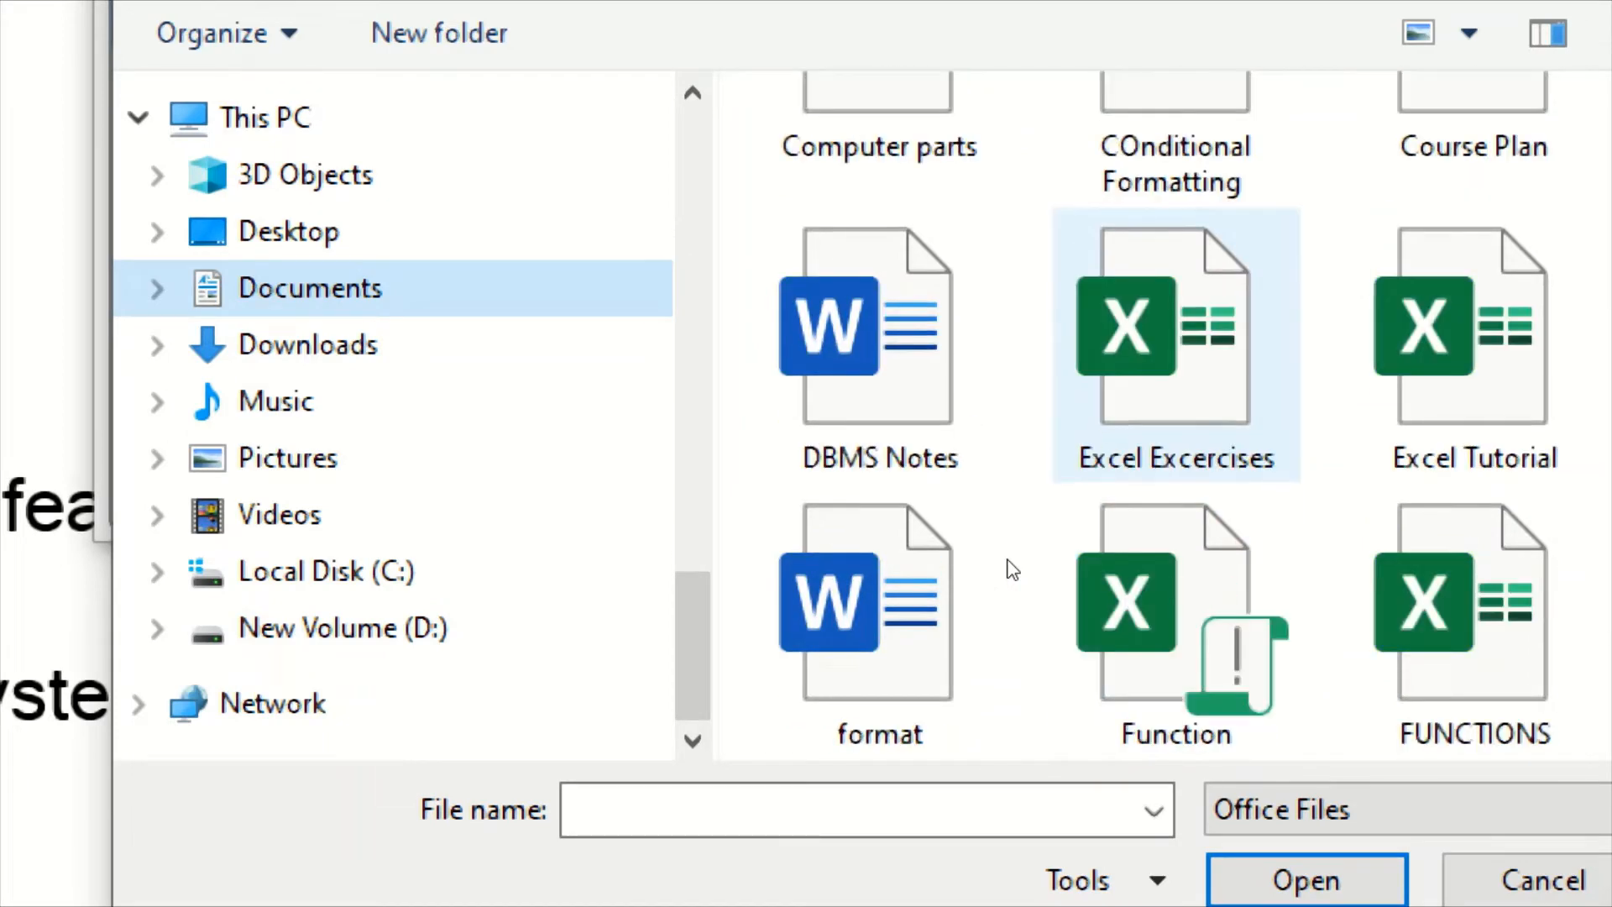
{"action": "scroll", "coordinate": [1012, 570], "scroll_direction": "down", "scroll_amount": 3}
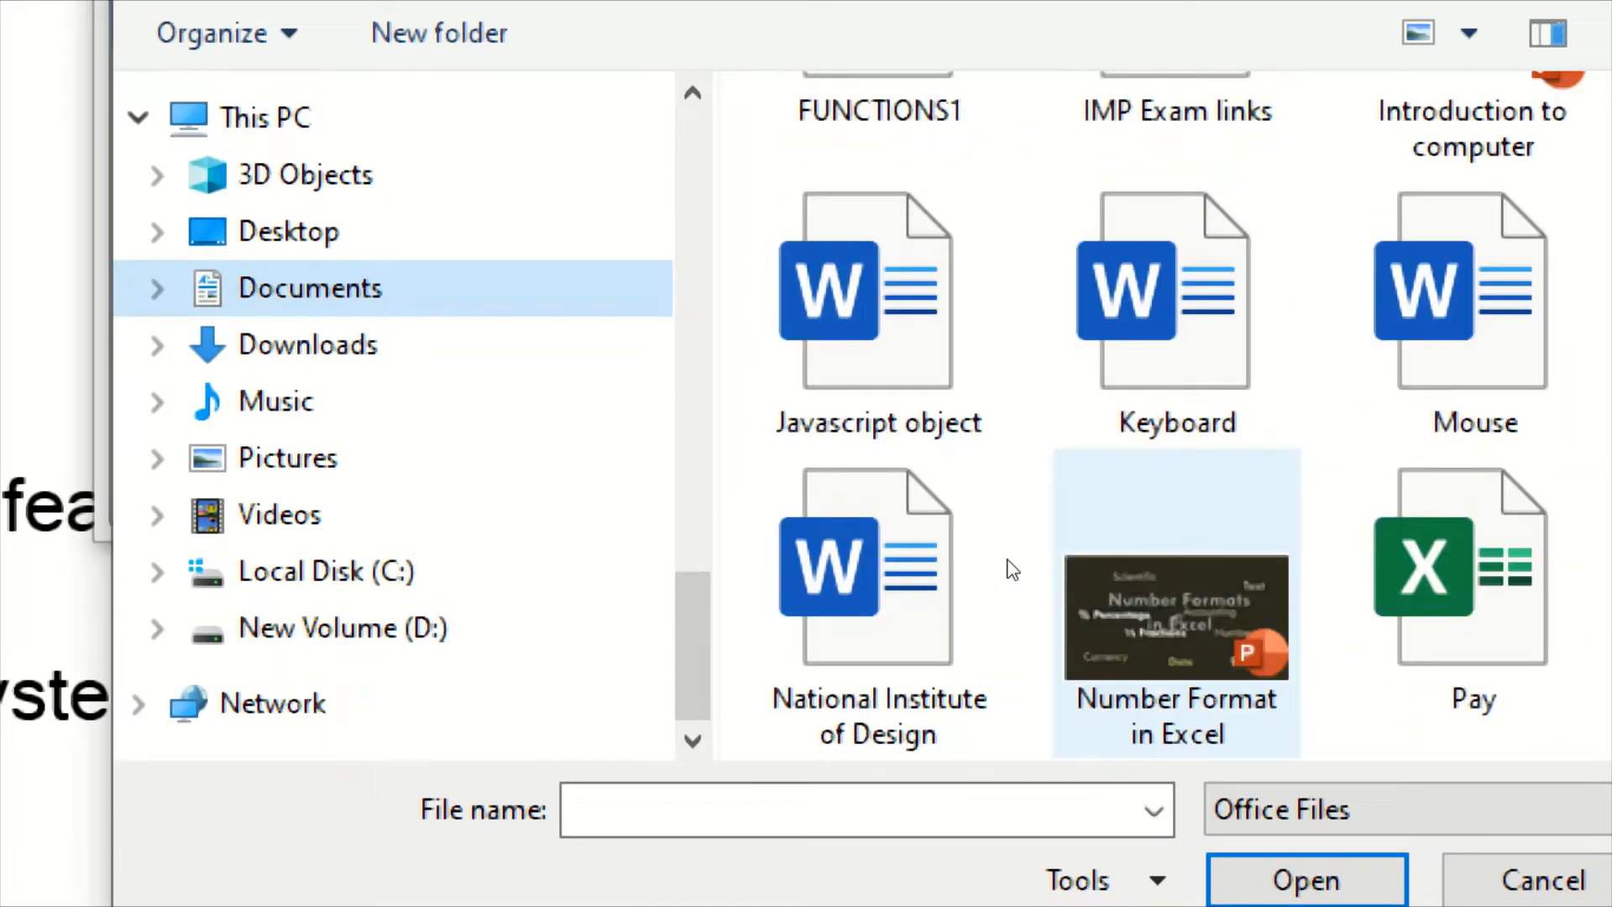
{"action": "scroll", "coordinate": [1012, 569], "scroll_direction": "down", "scroll_amount": 9}
{"action": "scroll", "coordinate": [1011, 569], "scroll_direction": "down", "scroll_amount": 6}
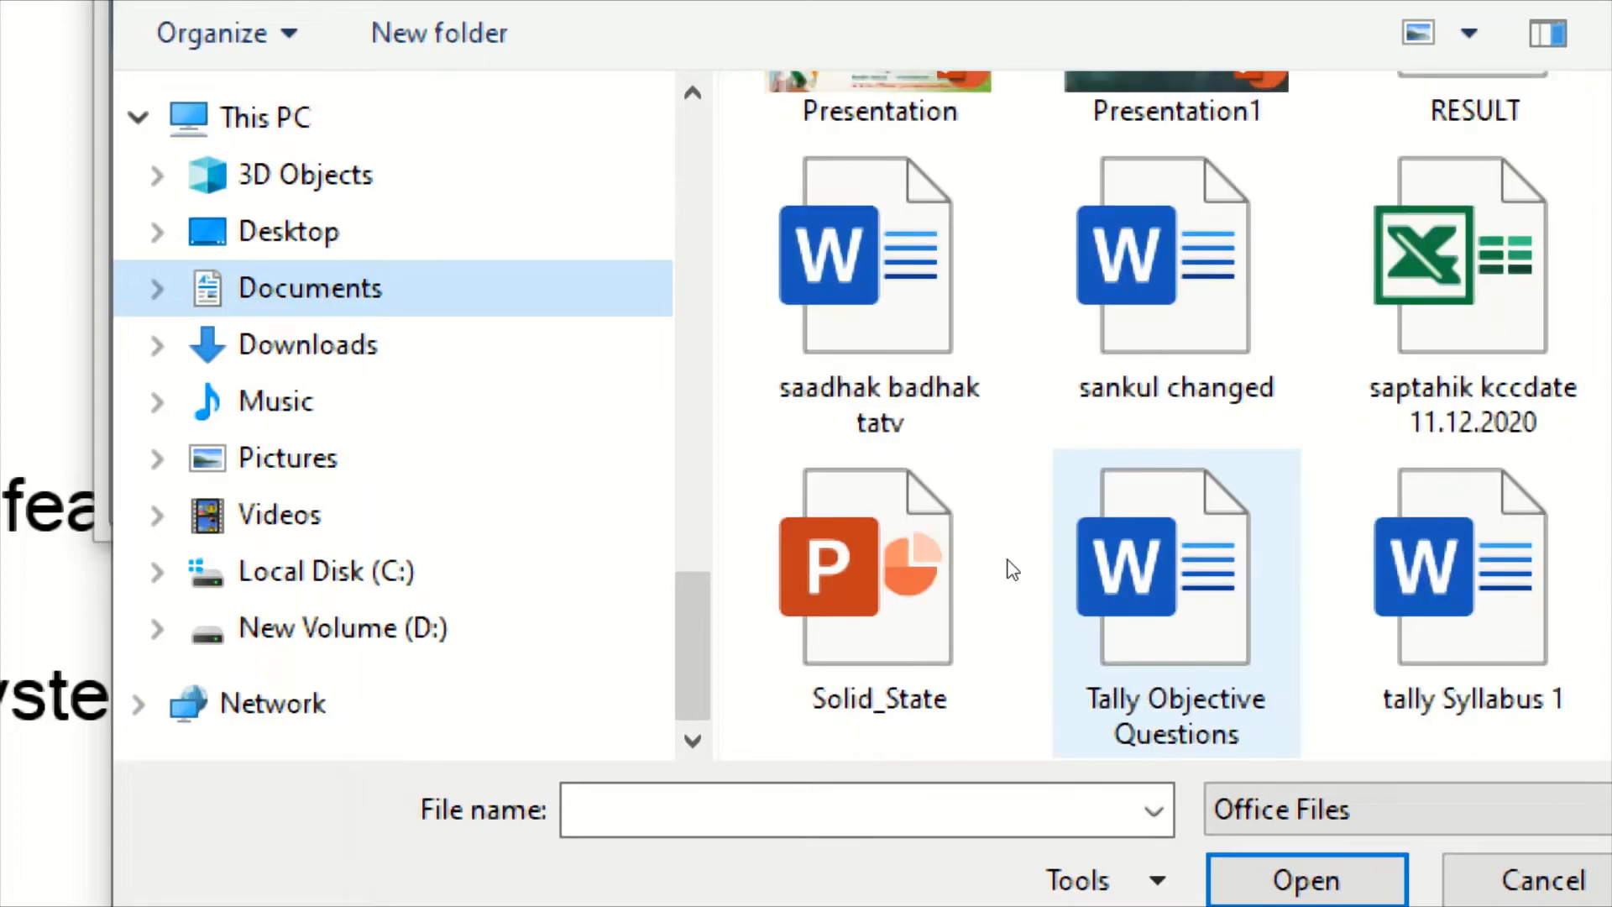
{"action": "scroll", "coordinate": [1012, 569], "scroll_direction": "down", "scroll_amount": 10}
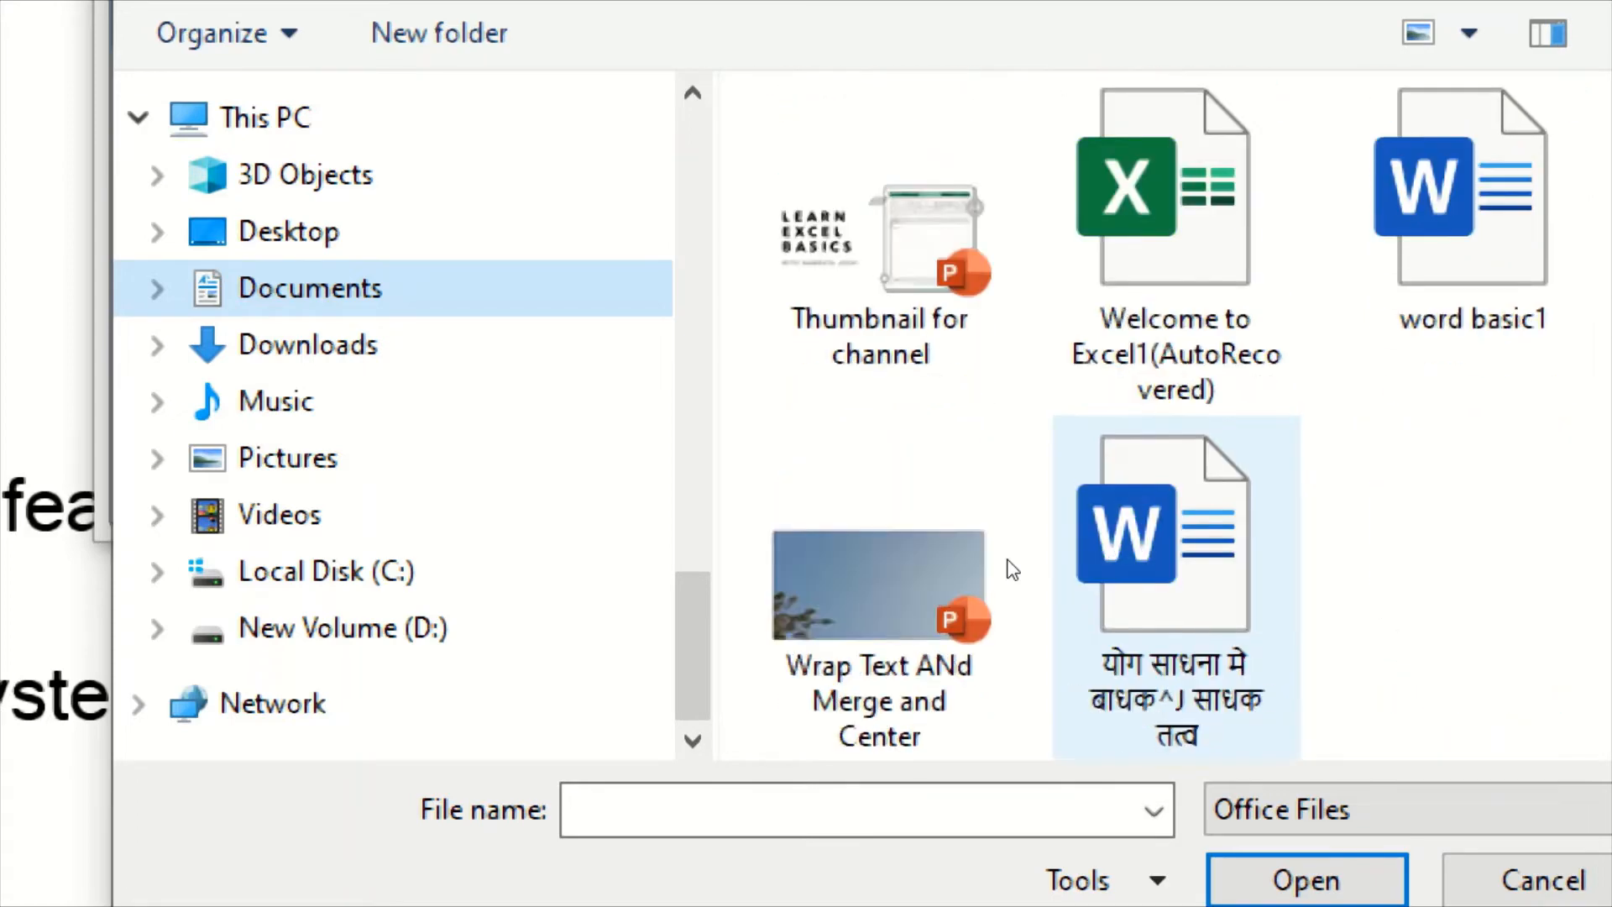
{"action": "scroll", "coordinate": [1012, 569], "scroll_direction": "up", "scroll_amount": 3}
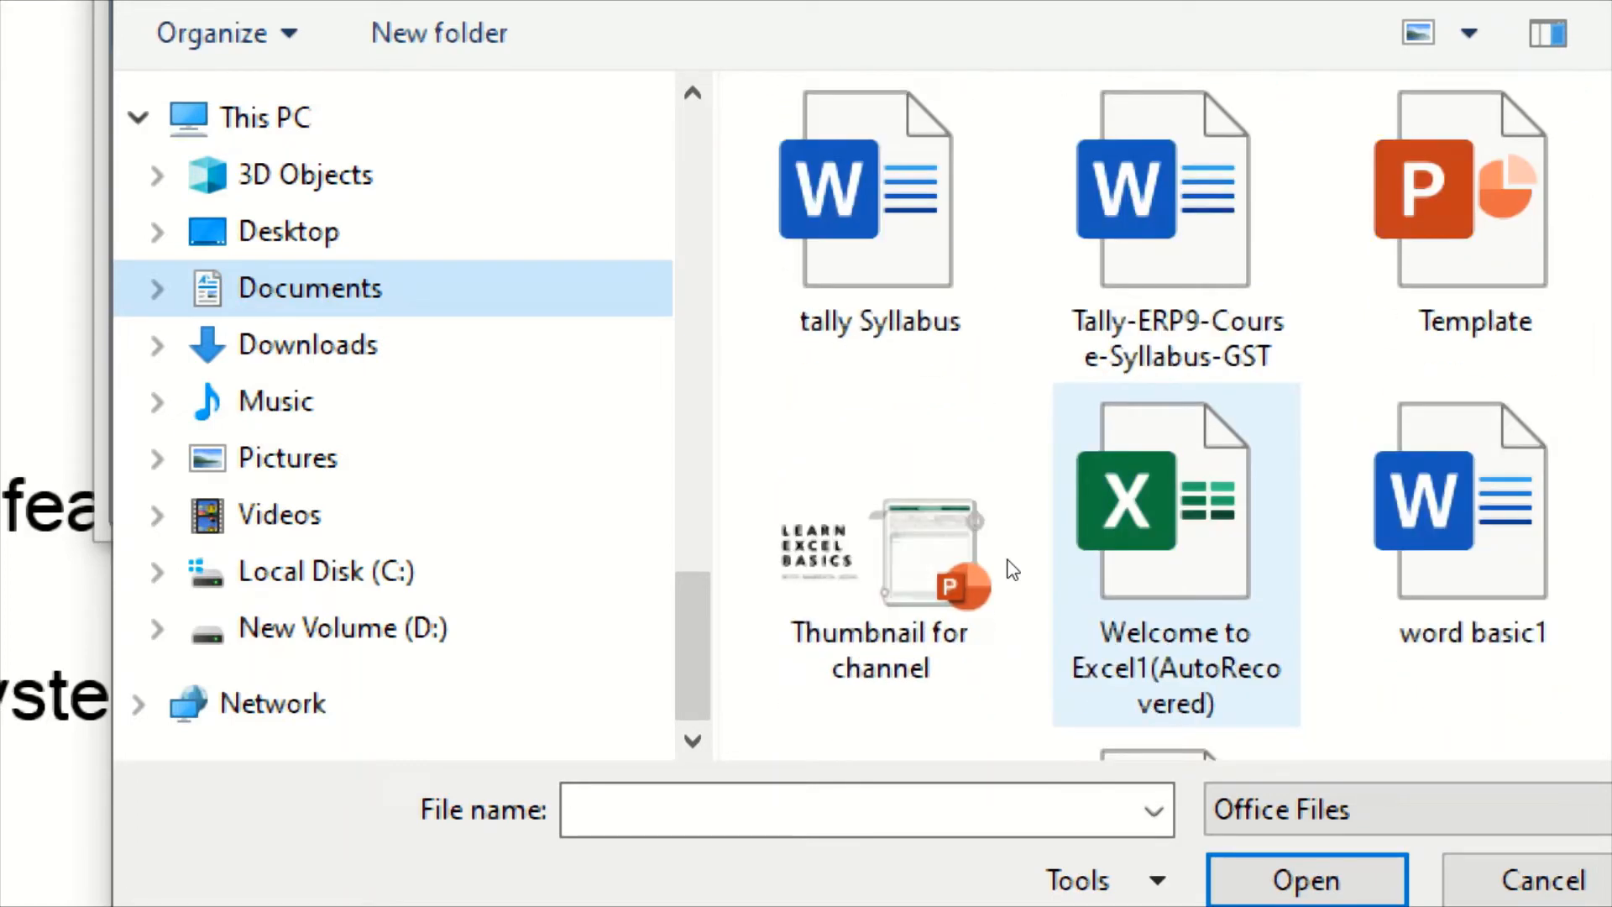
{"action": "scroll", "coordinate": [1012, 569], "scroll_direction": "up", "scroll_amount": 6}
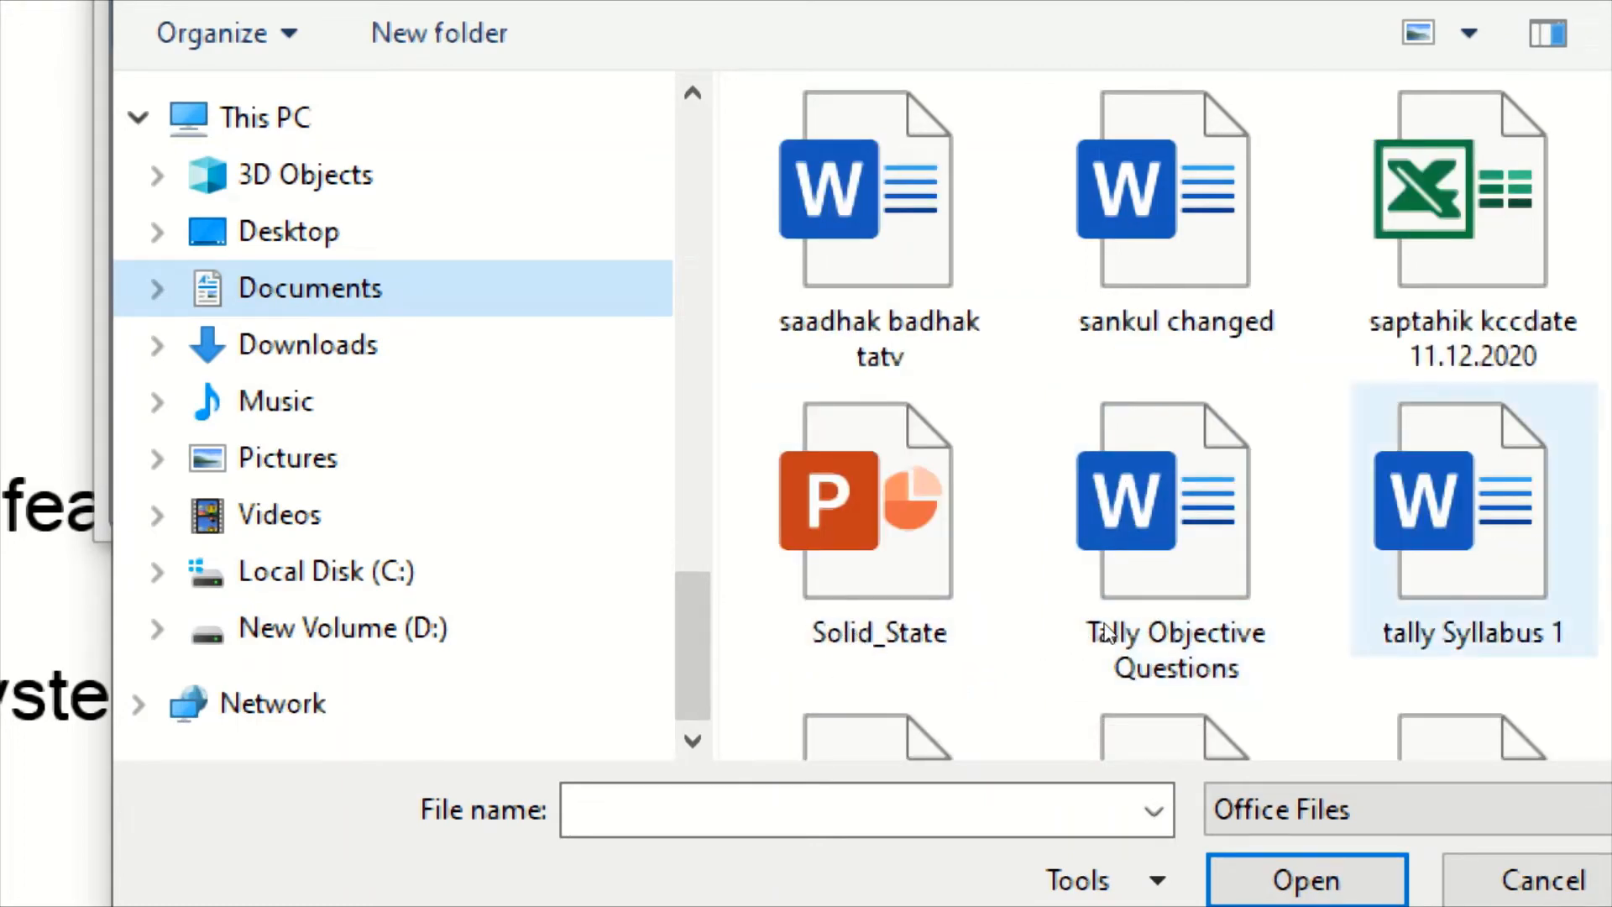
{"action": "scroll", "coordinate": [1090, 580], "scroll_direction": "up", "scroll_amount": 3}
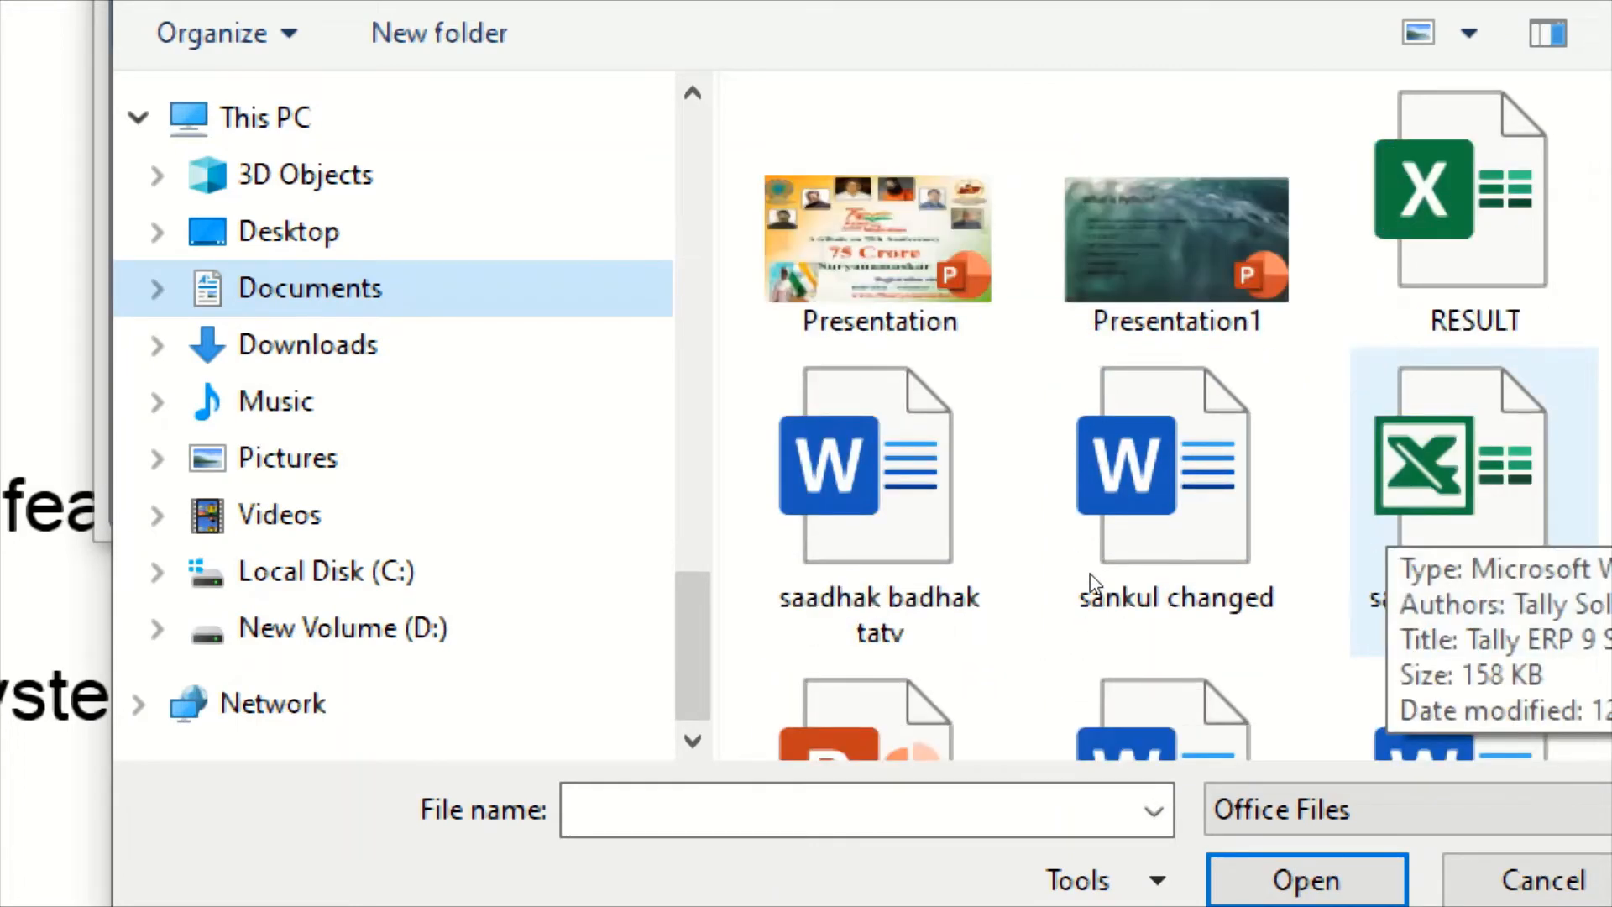
{"action": "scroll", "coordinate": [1091, 582], "scroll_direction": "up", "scroll_amount": 8}
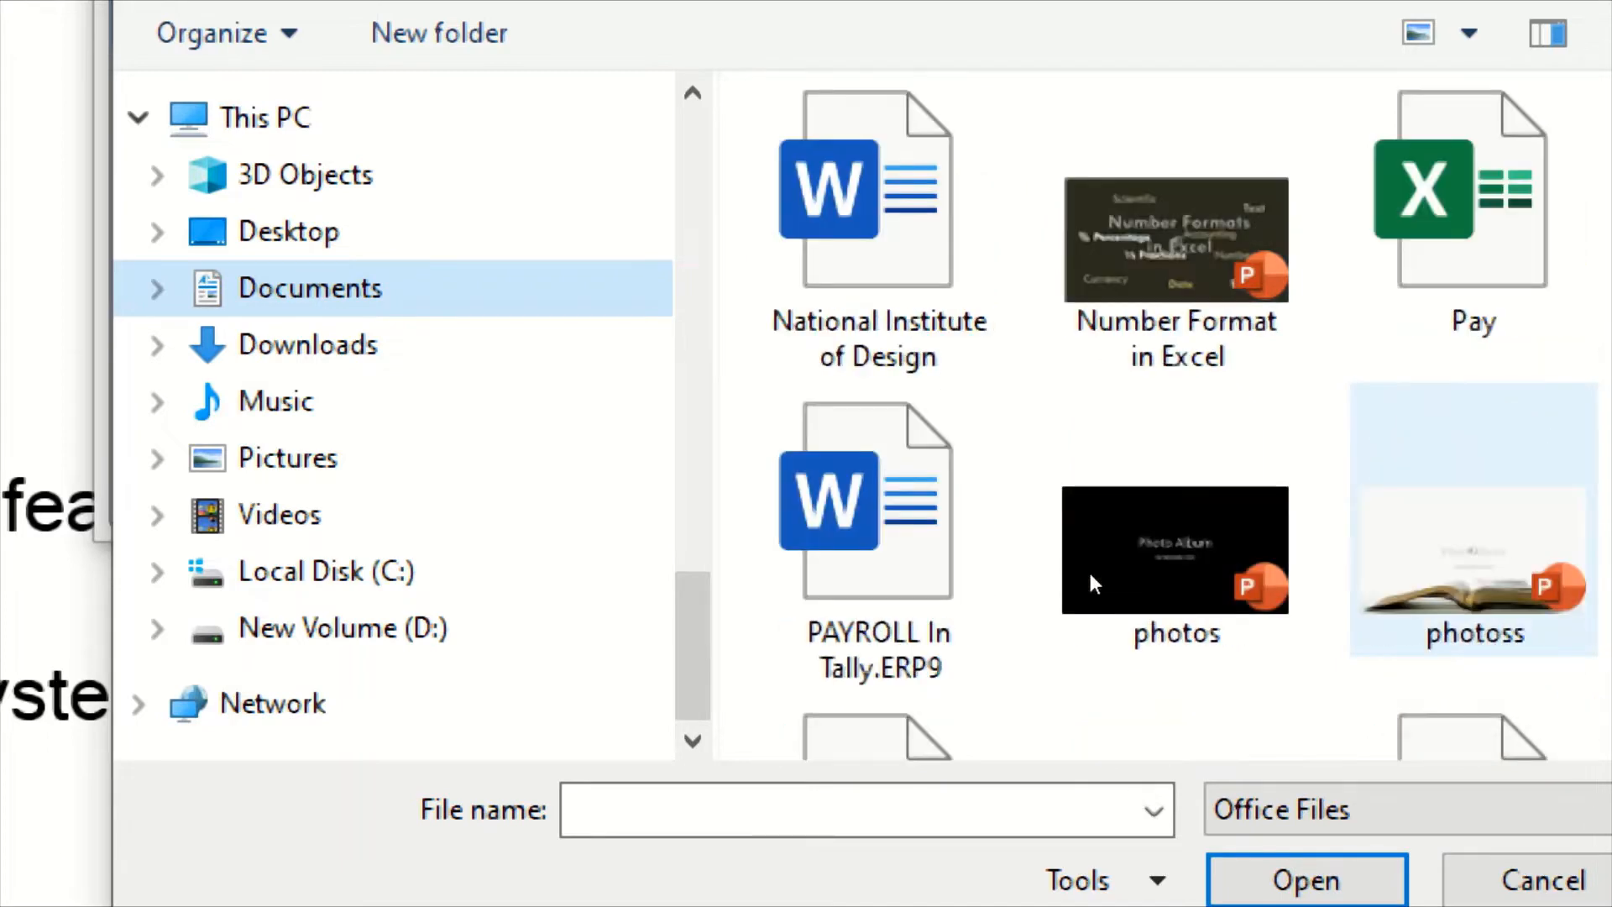
{"action": "scroll", "coordinate": [1090, 578], "scroll_direction": "up", "scroll_amount": 6}
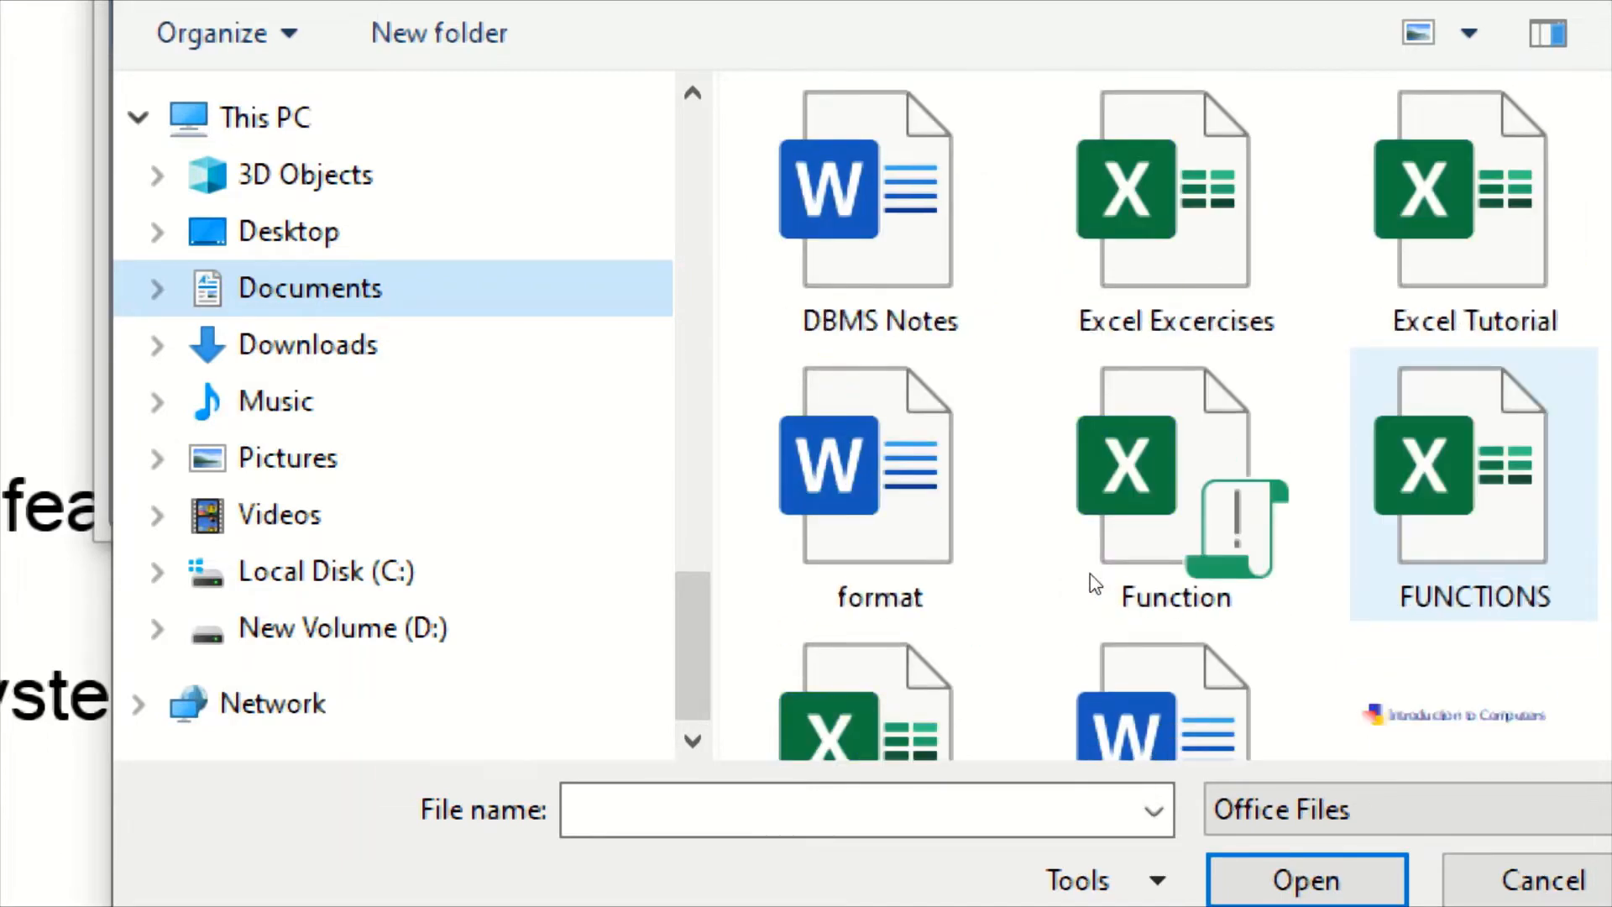
{"action": "scroll", "coordinate": [1090, 572], "scroll_direction": "up", "scroll_amount": 4}
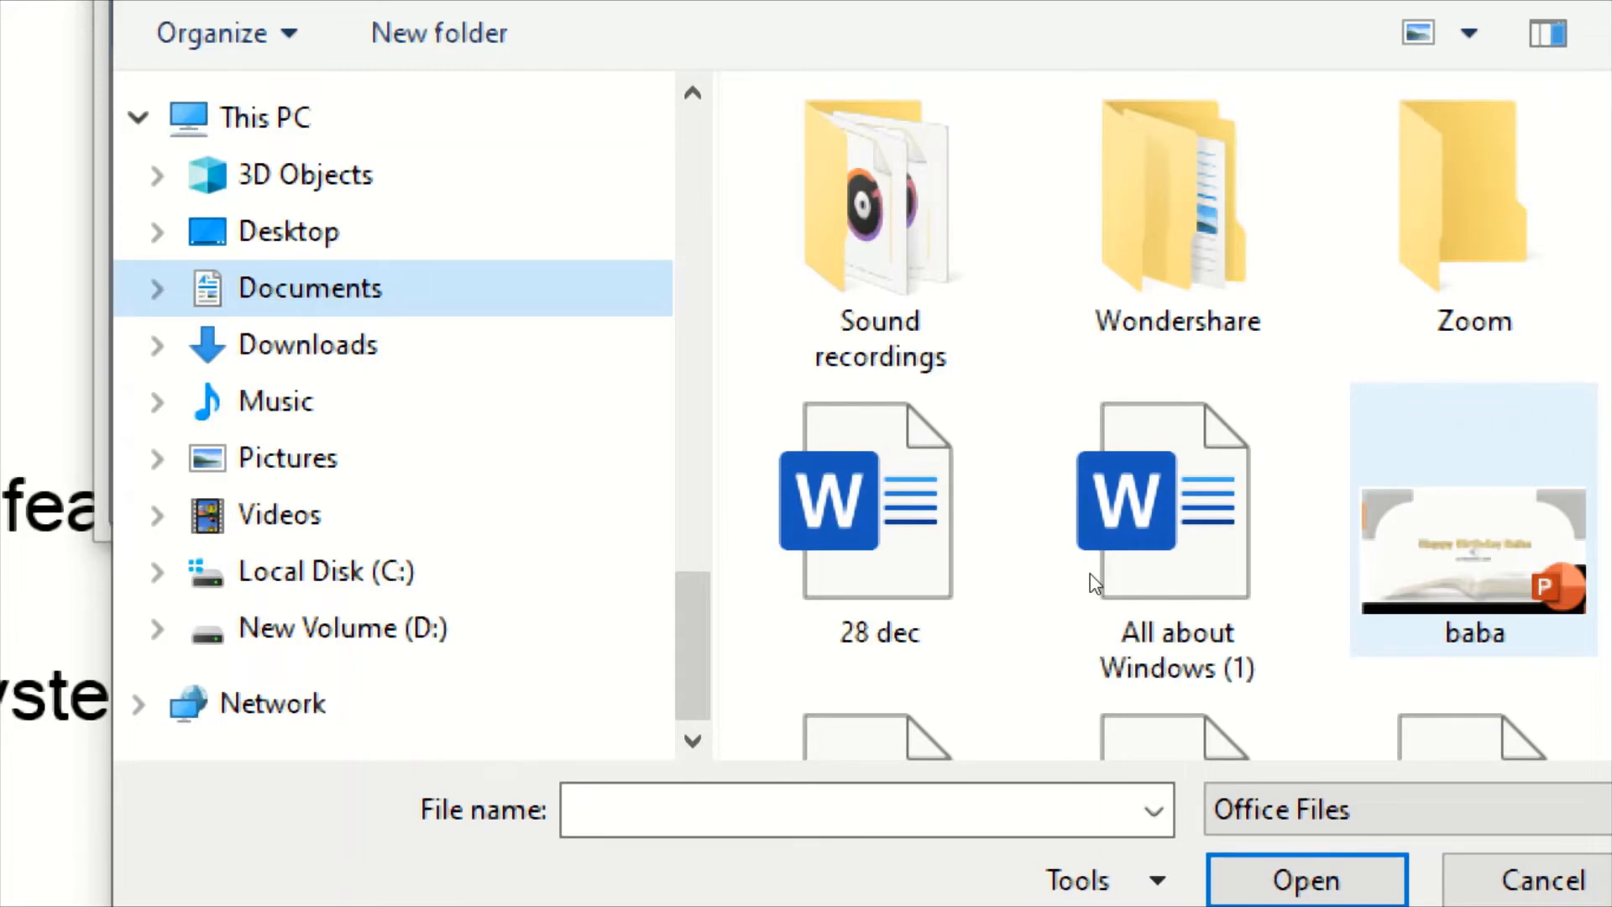
{"action": "scroll", "coordinate": [1089, 573], "scroll_direction": "up", "scroll_amount": 5}
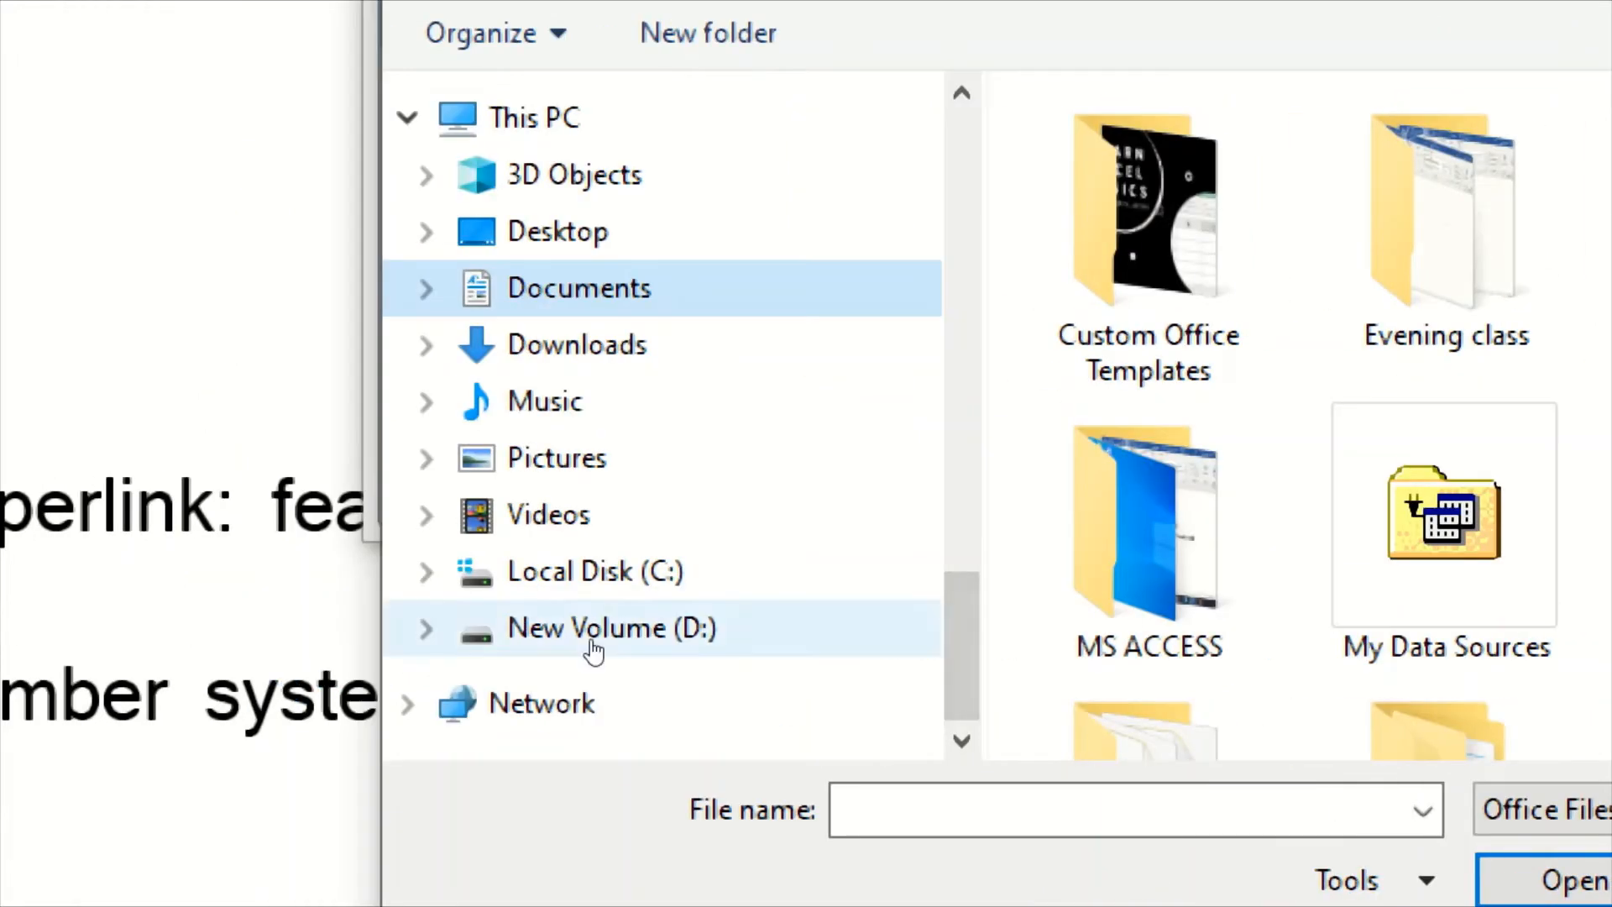
- Link the text "Number system" to the Word file "number system questions" in the MATHS folder on drive D:
{"action": "left_click", "coordinate": [591, 652]}
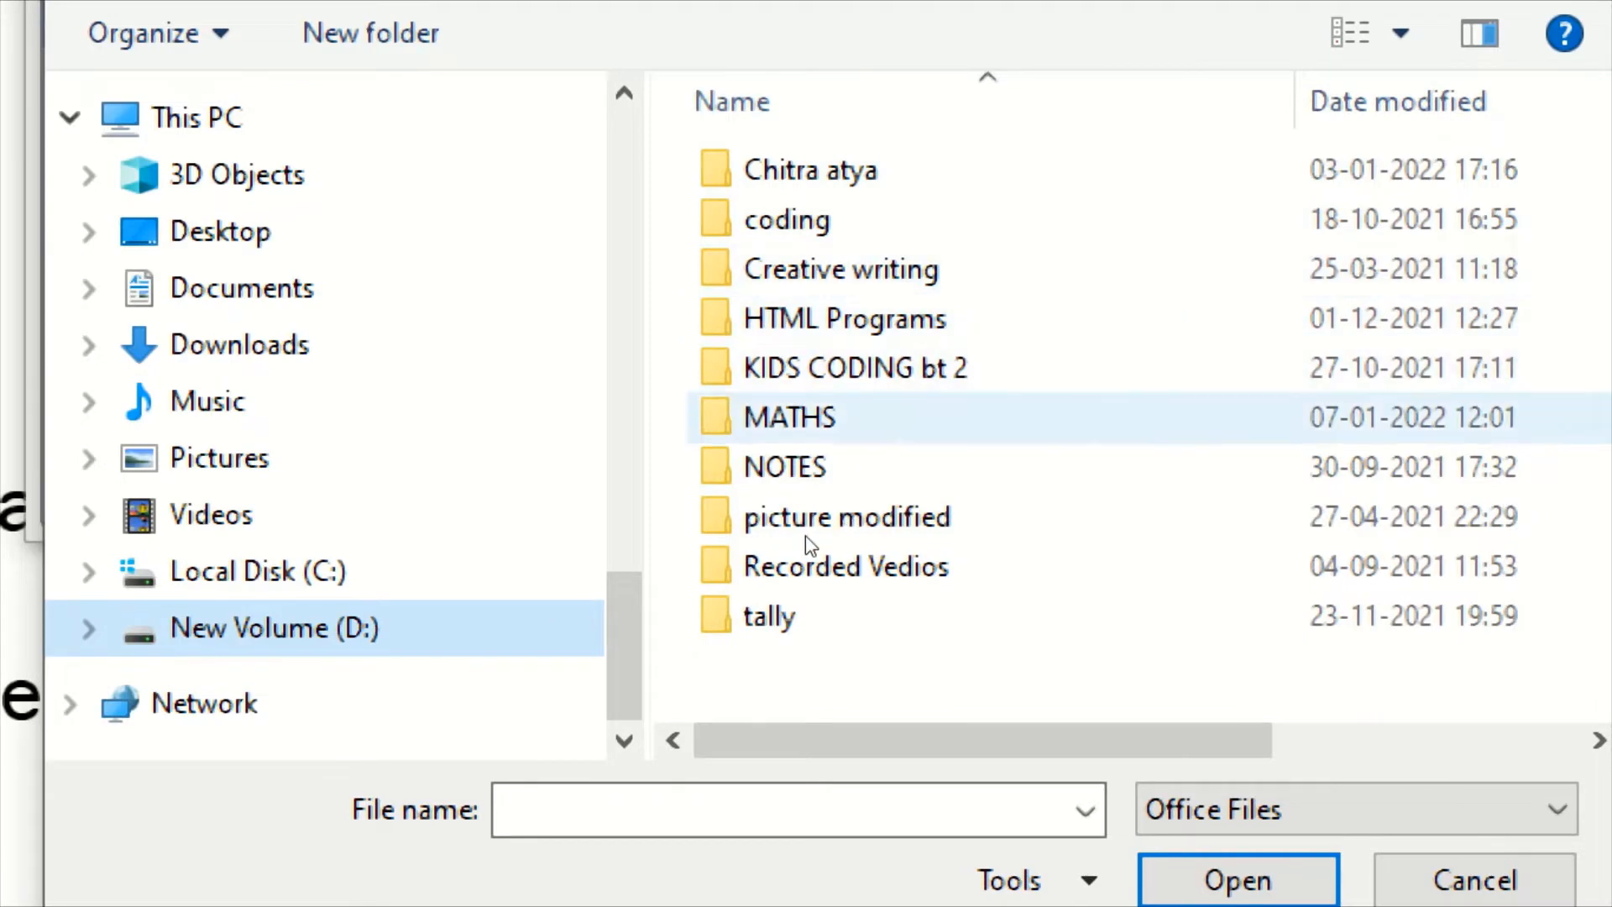
{"action": "double_click", "coordinate": [804, 418]}
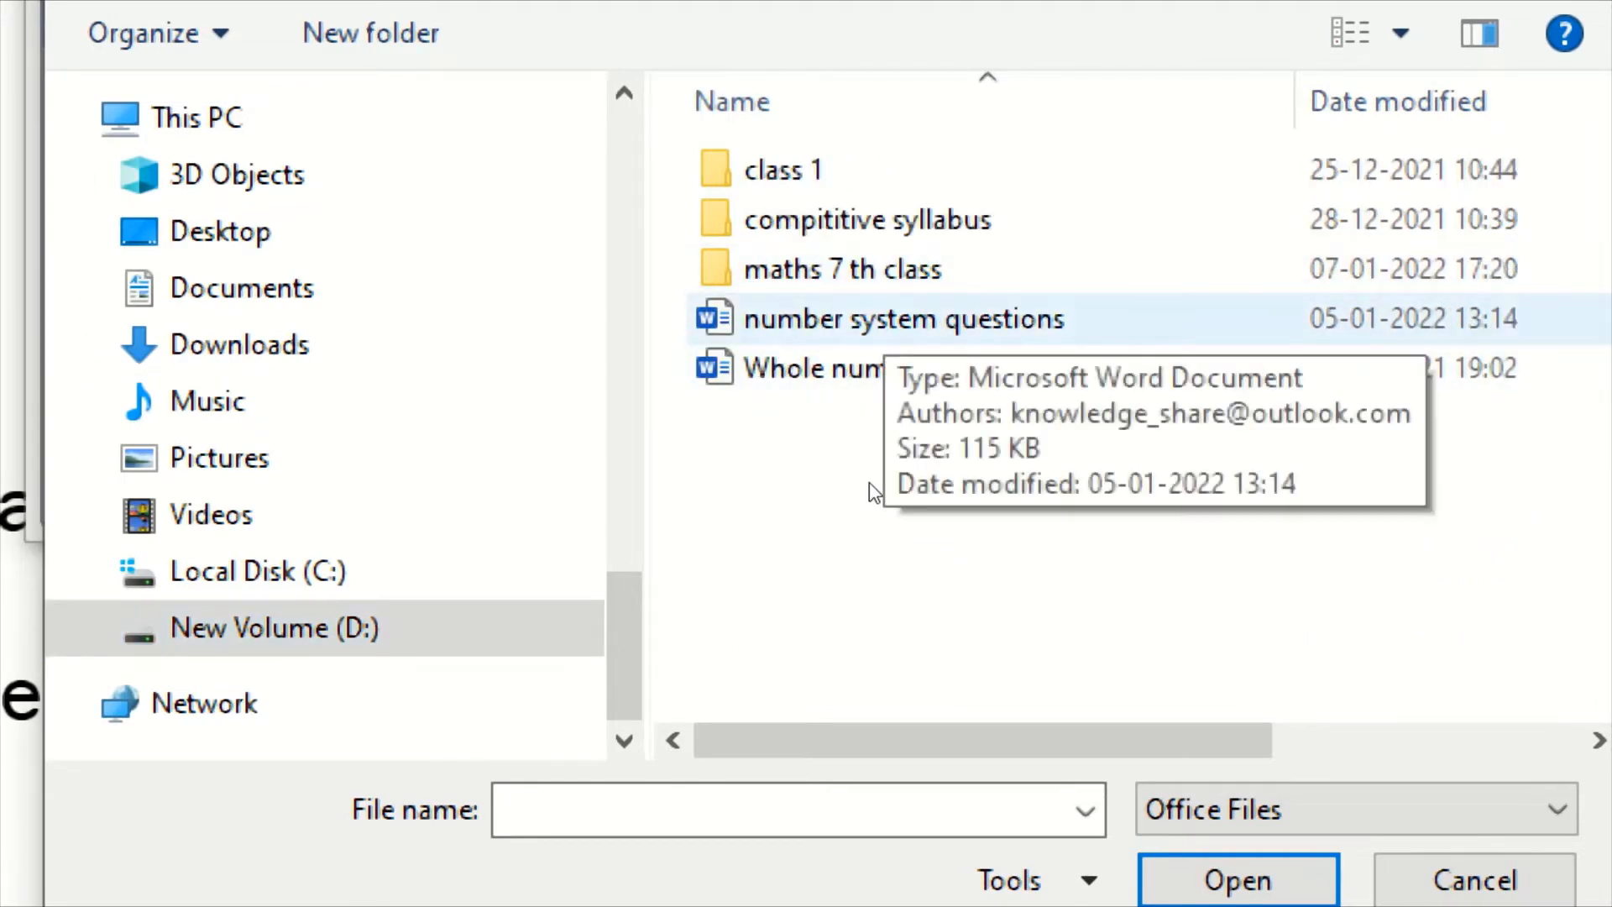
{"action": "left_click", "coordinate": [869, 319]}
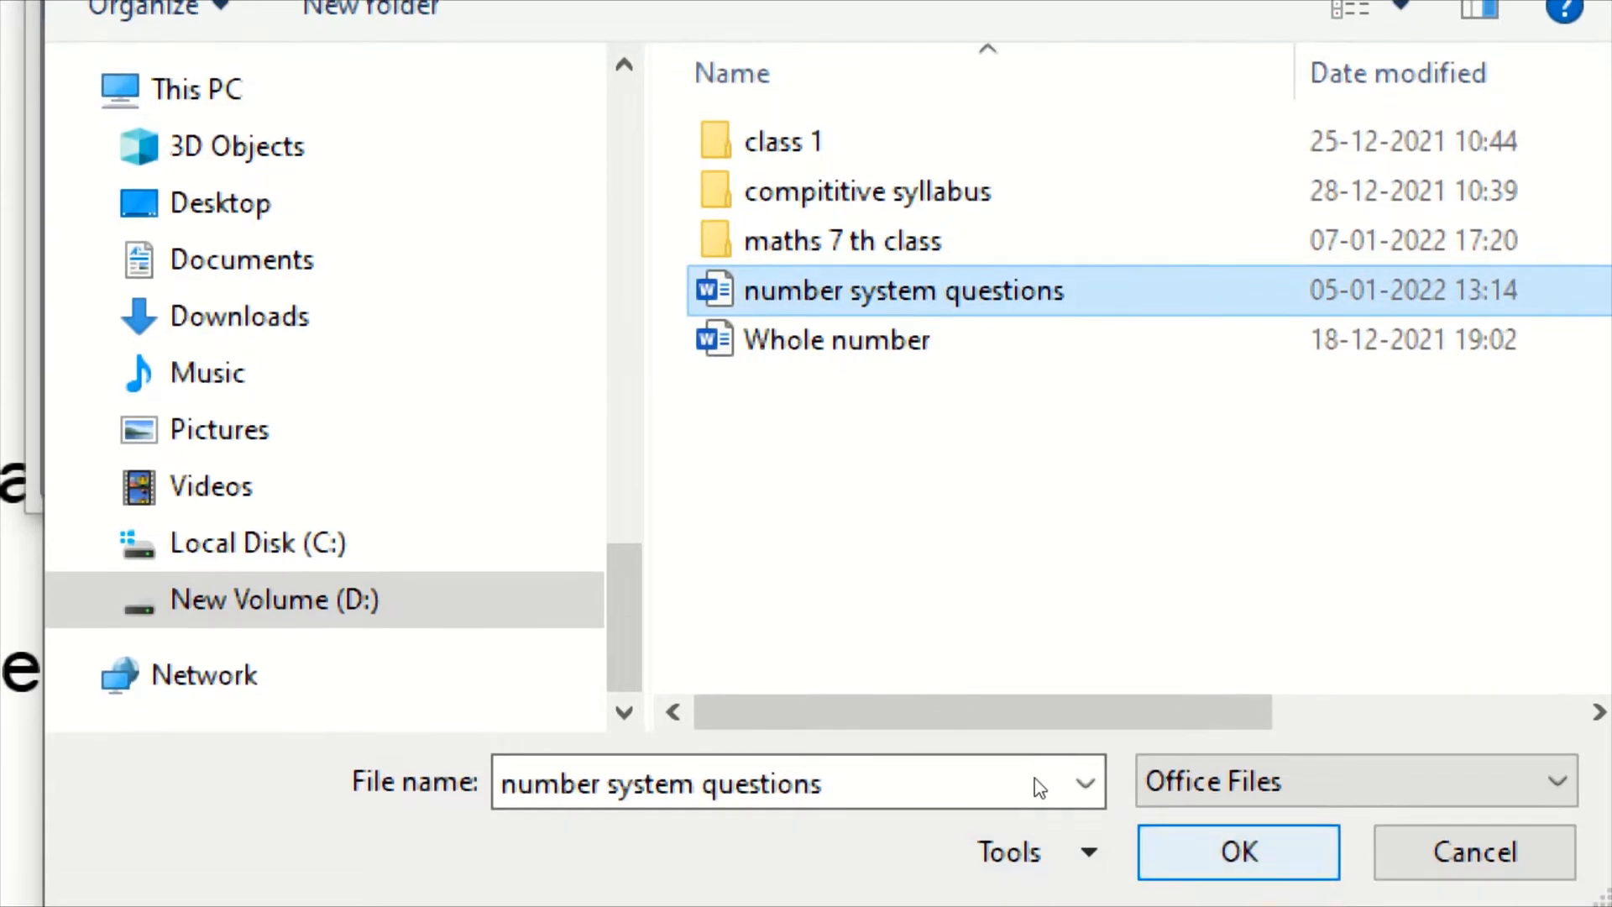
{"action": "key", "text": "Return"}
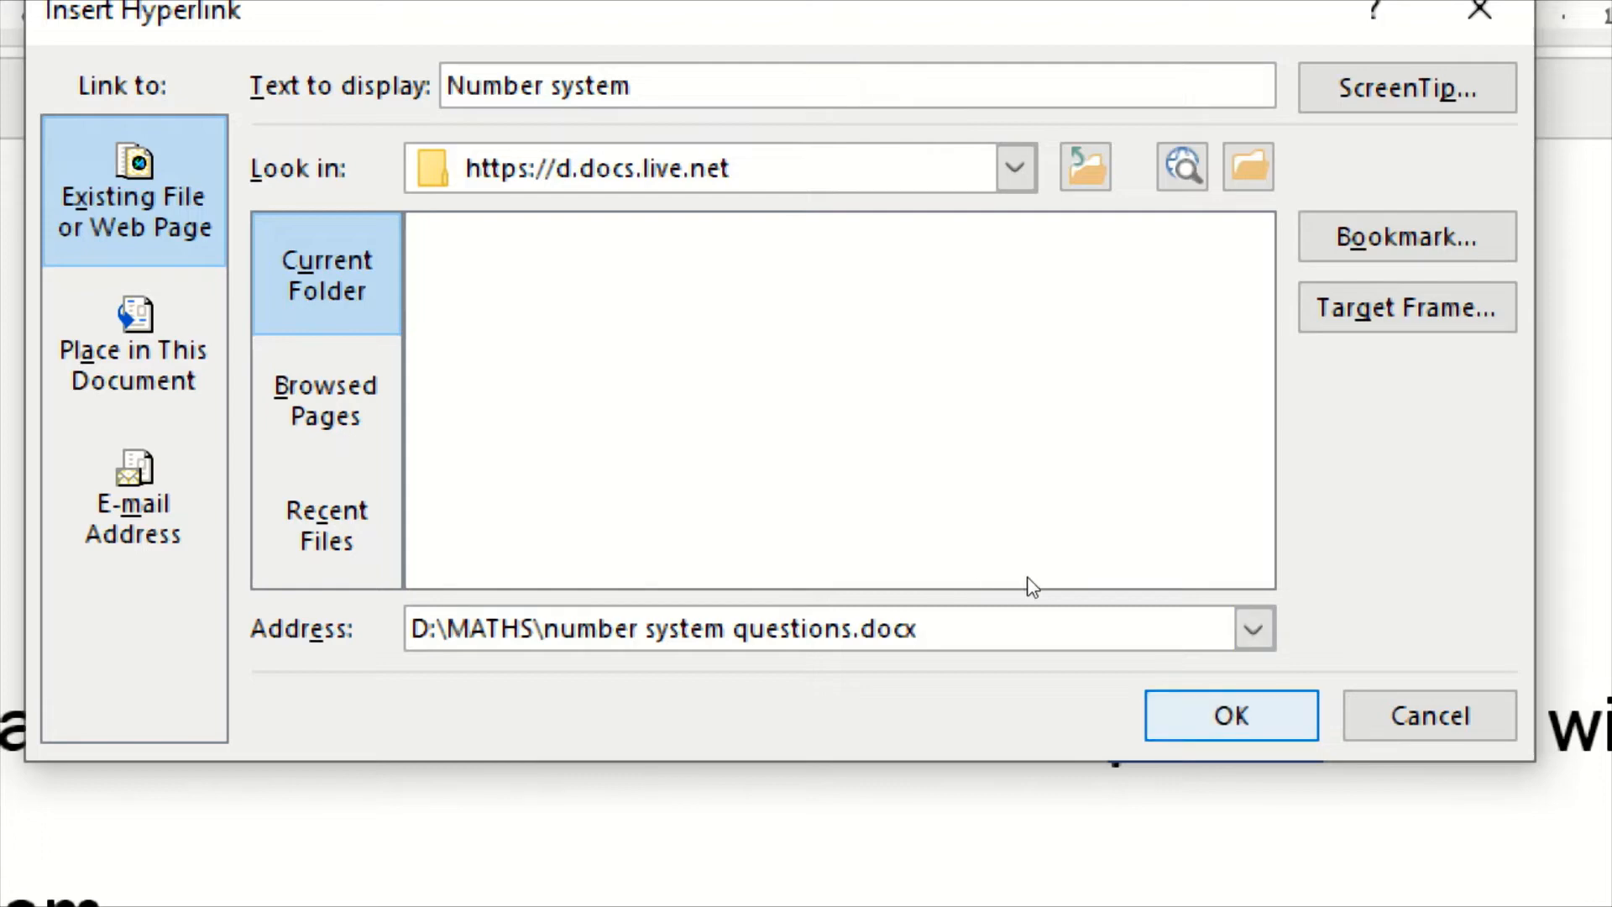
{"action": "key", "text": "Return"}
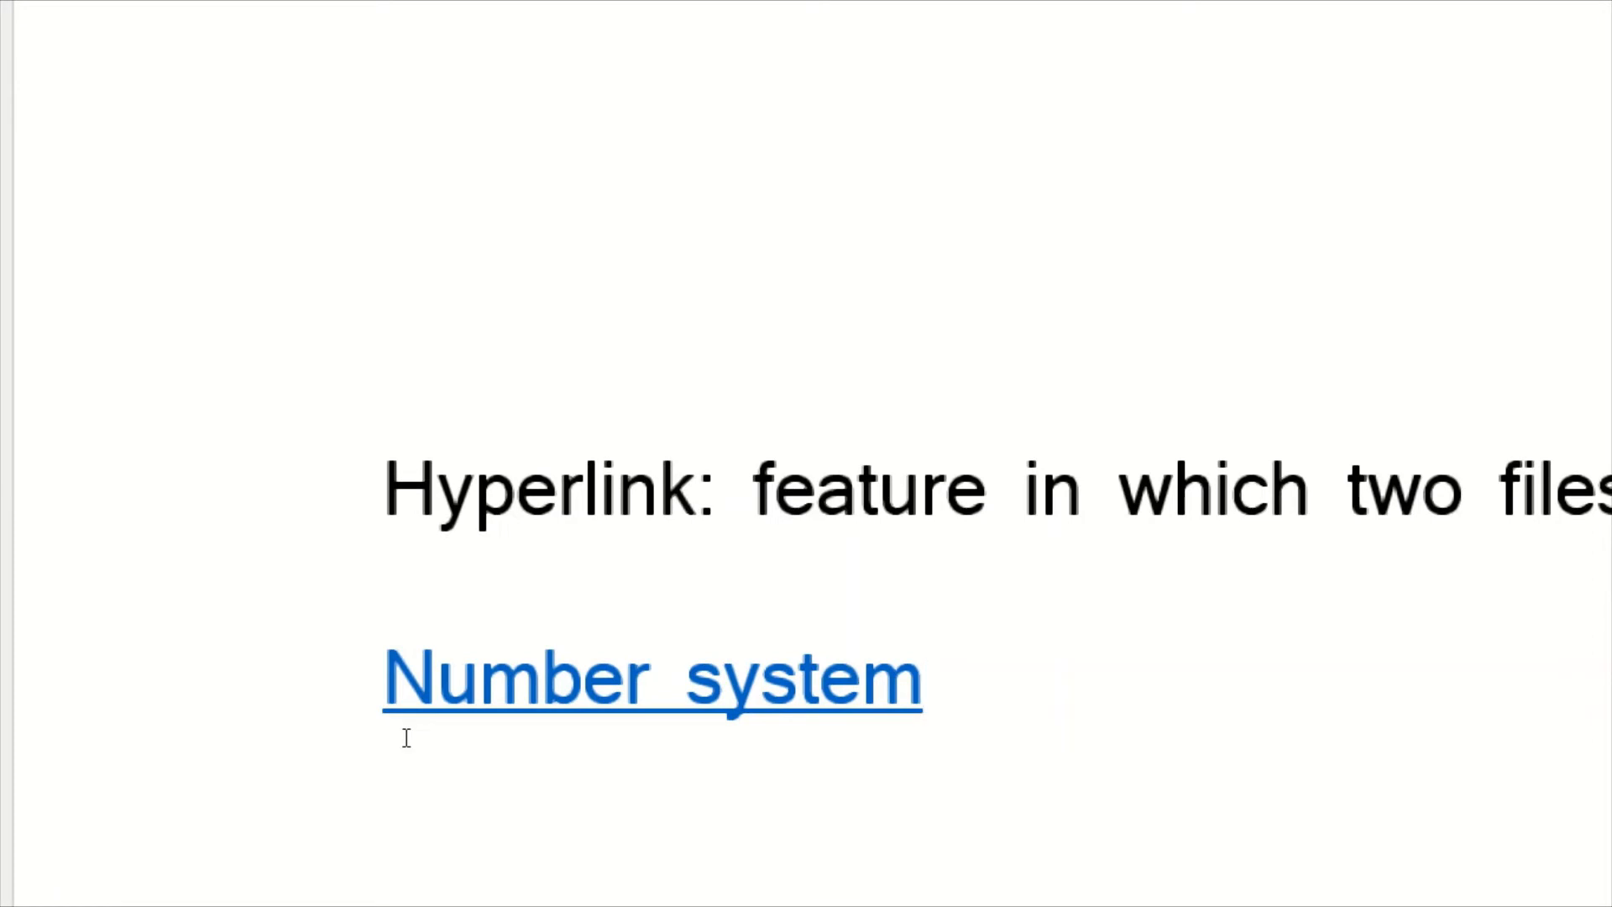
{"action": "mouse_move", "coordinate": [395, 686]}
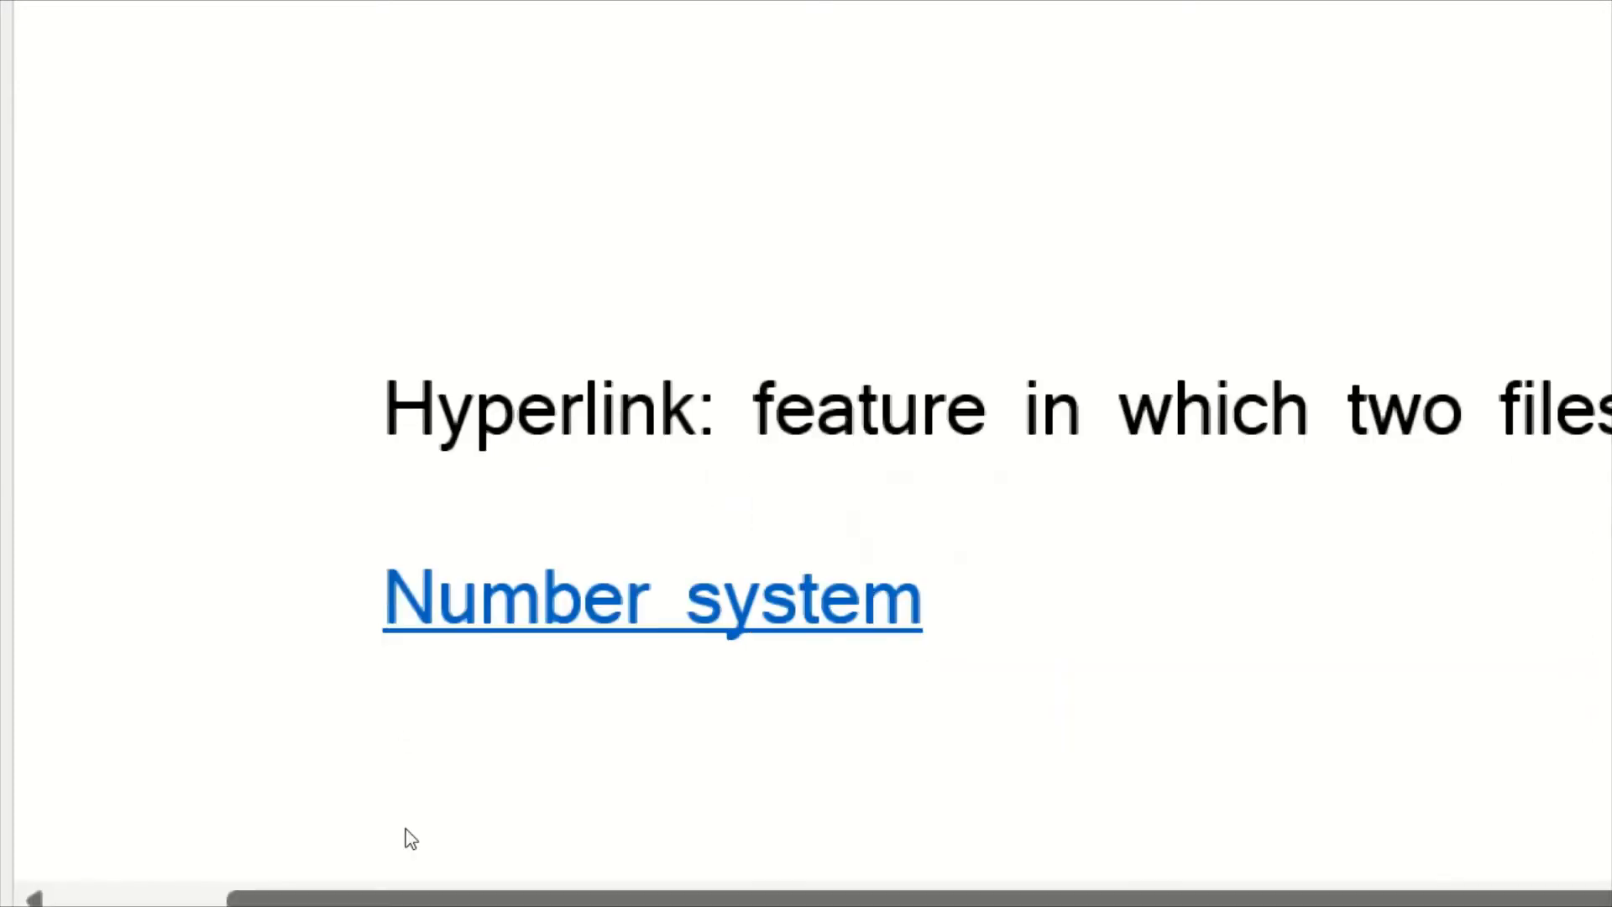
{"action": "mouse_move", "coordinate": [384, 680]}
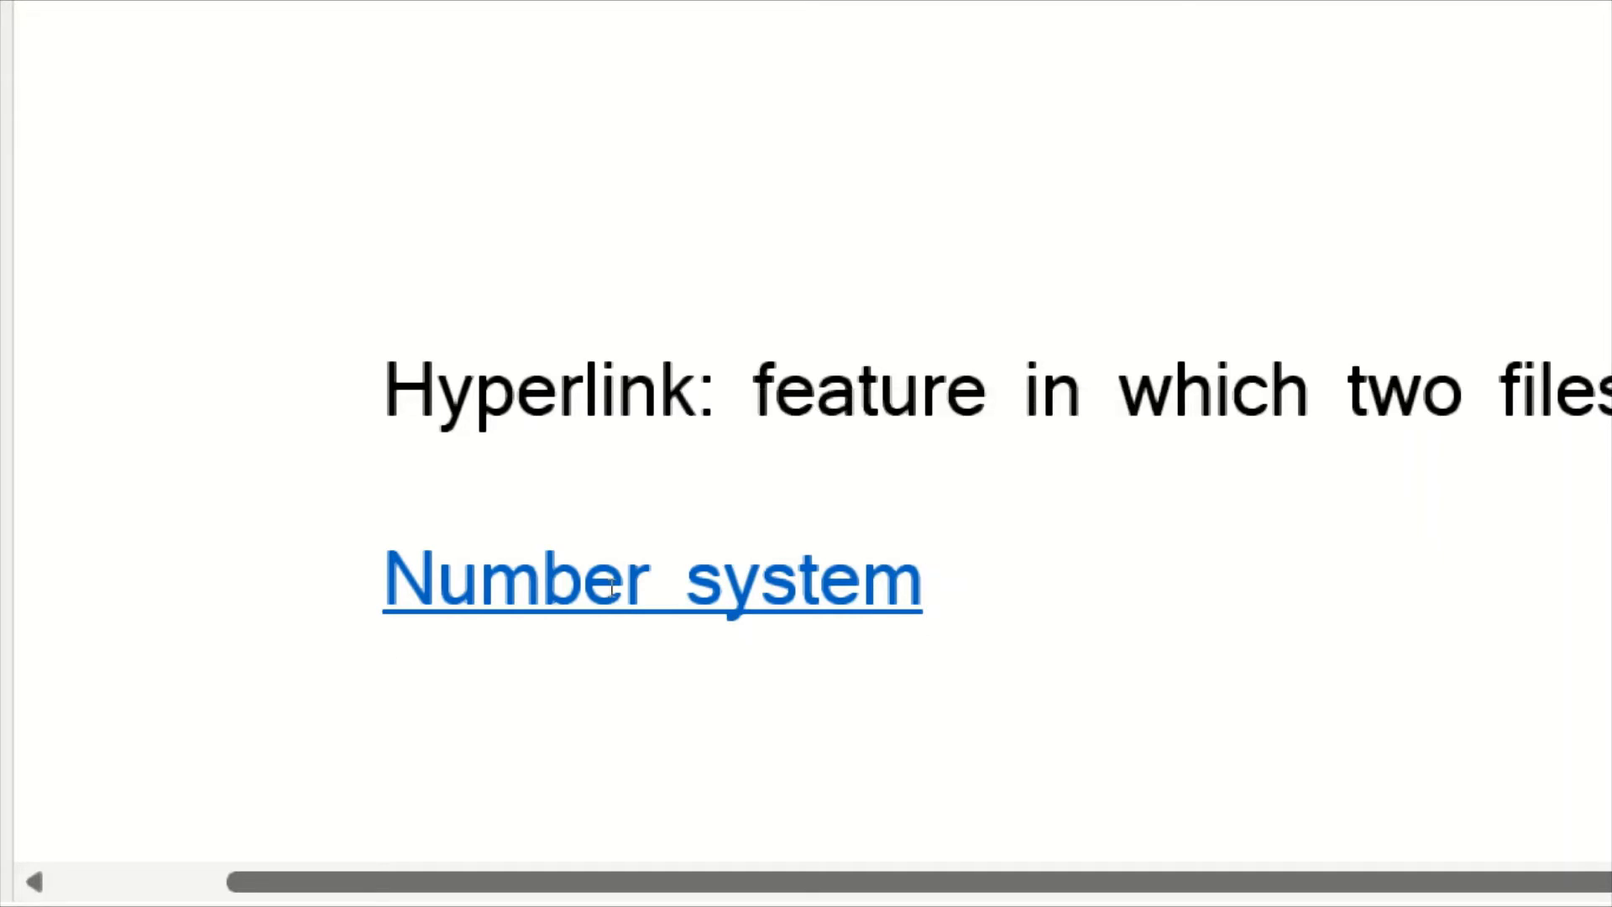
- Follow the "Number system" hyperlink and allow the linked file "number system questions" to open
{"action": "mouse_move", "coordinate": [433, 673]}
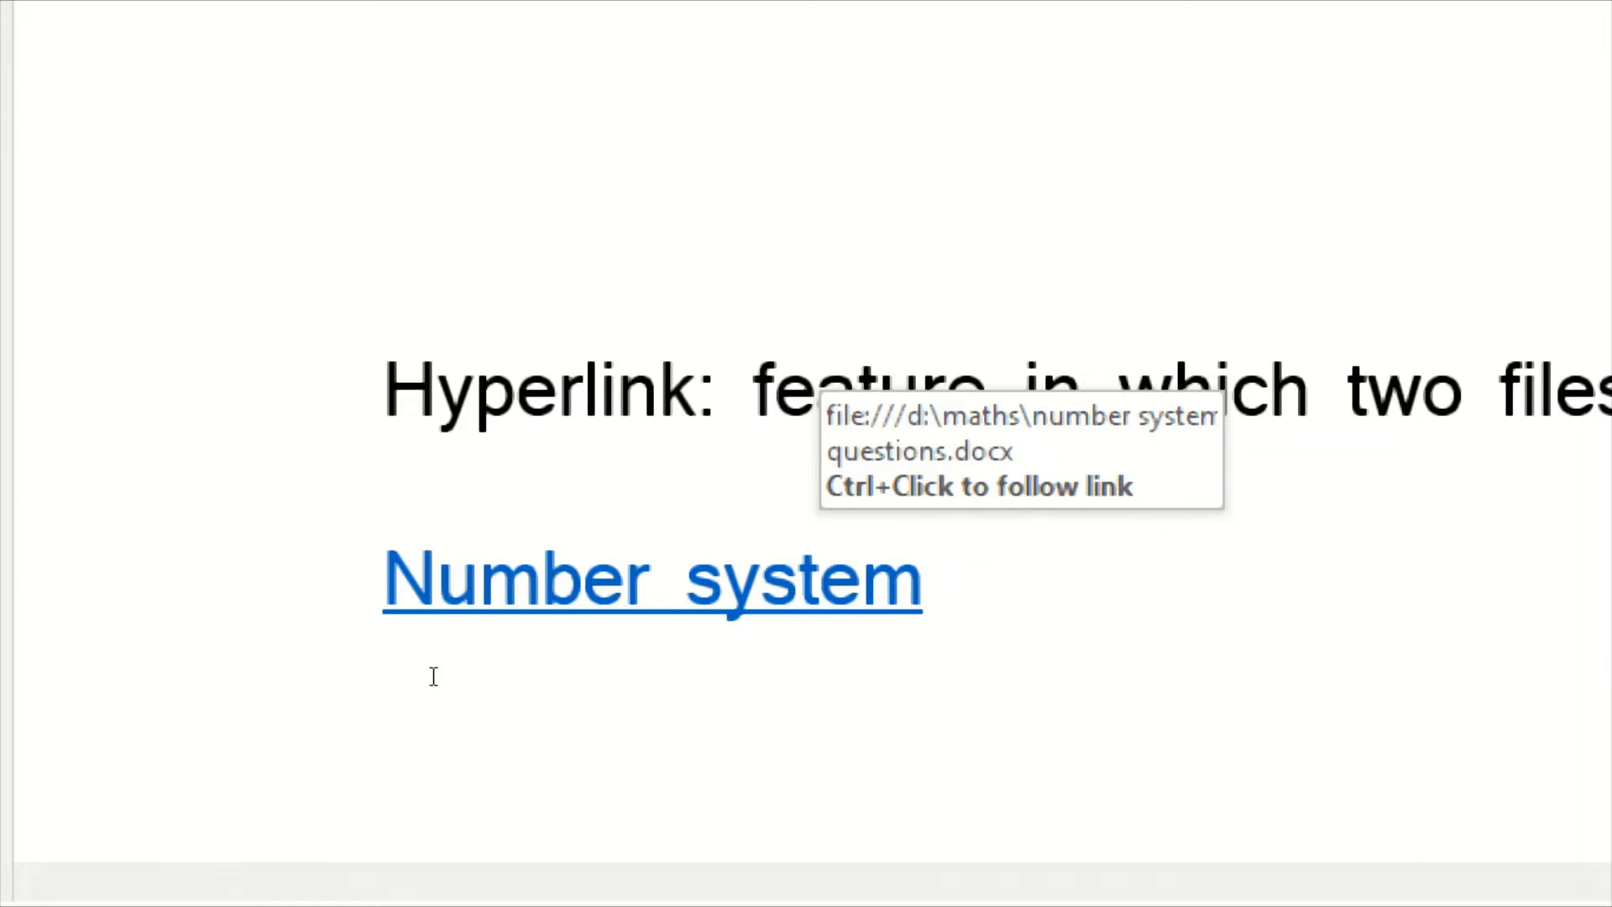
{"action": "left_click", "coordinate": [820, 588], "text": "ctrl"}
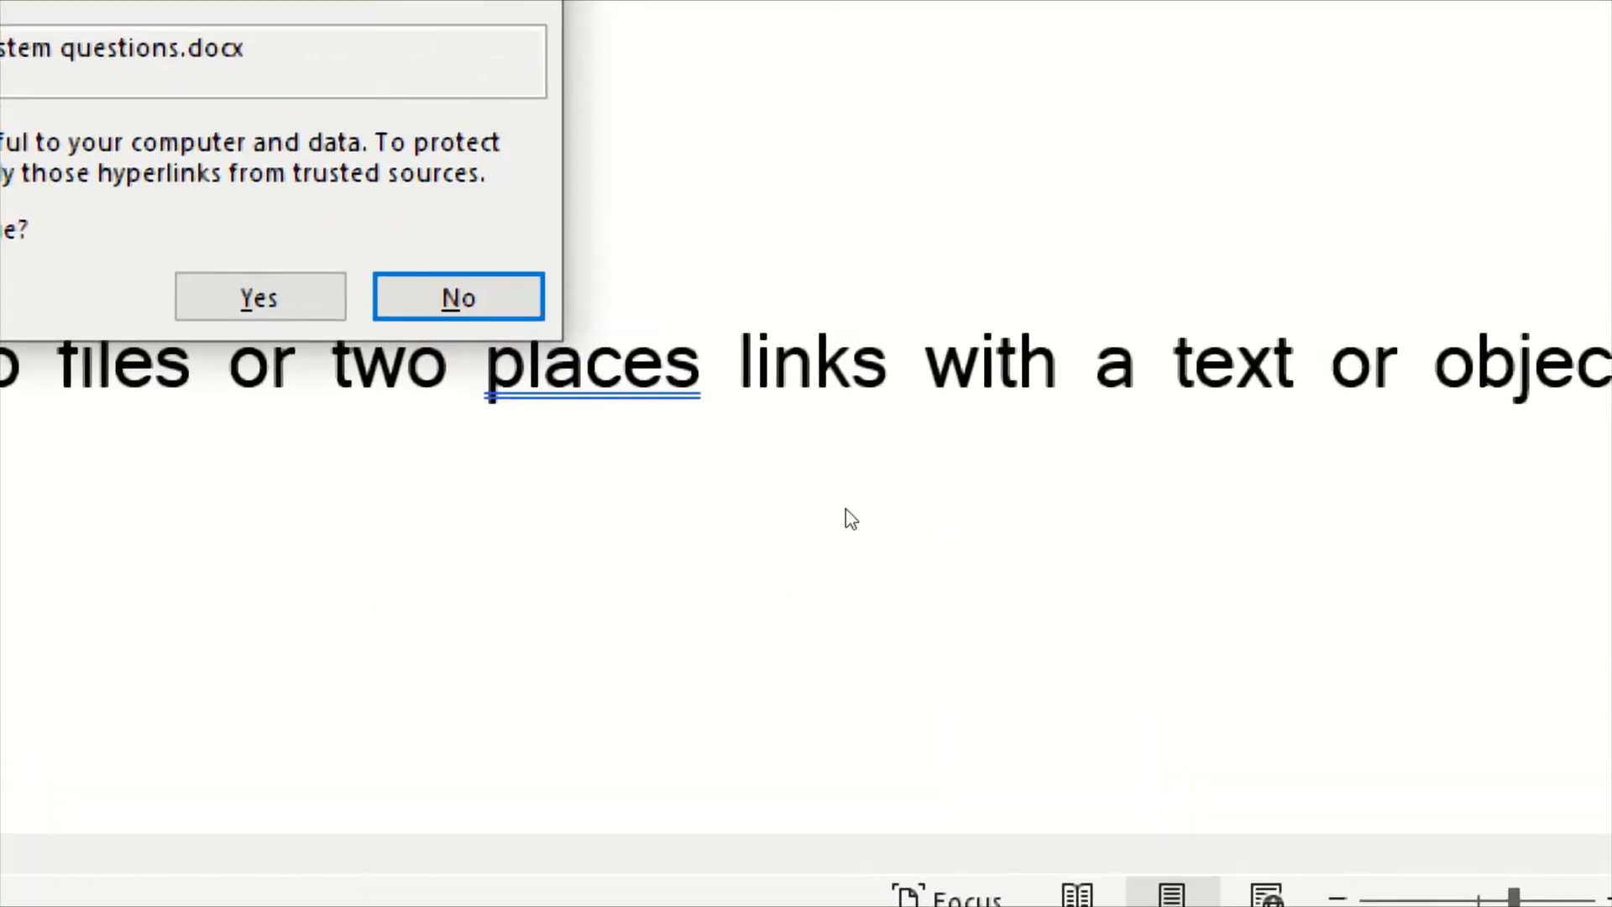
{"action": "key", "text": "Tab"}
{"action": "key", "text": "Return"}
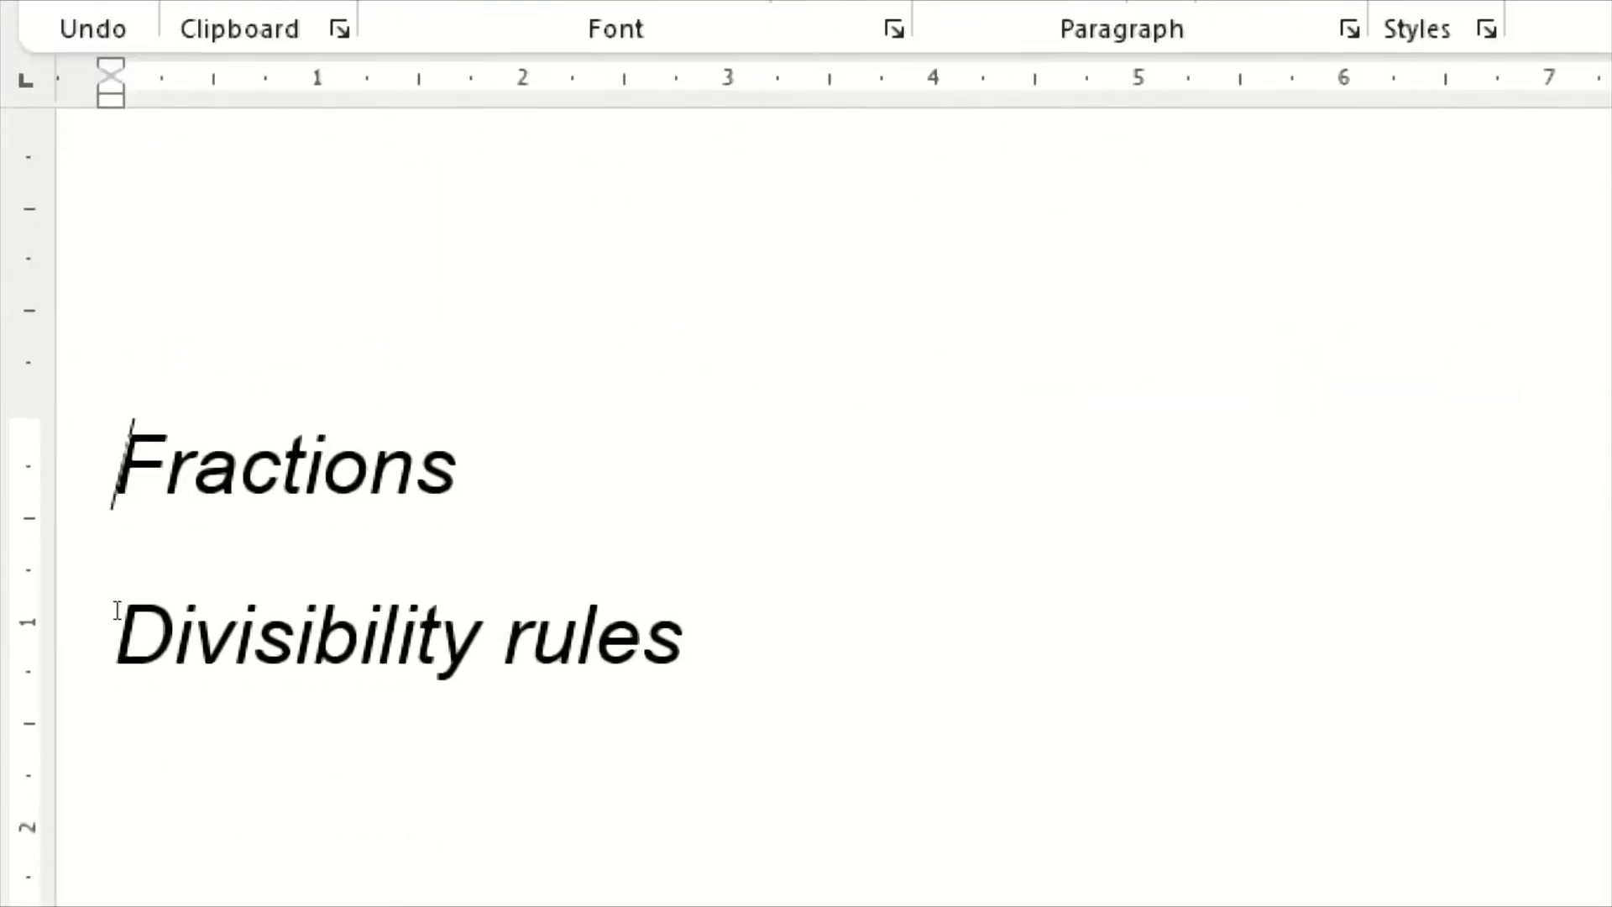
- Add a new line reading "back" above "Fractions" at the start of the number system questions document
{"action": "scroll", "coordinate": [129, 646], "scroll_direction": "down", "scroll_amount": 15}
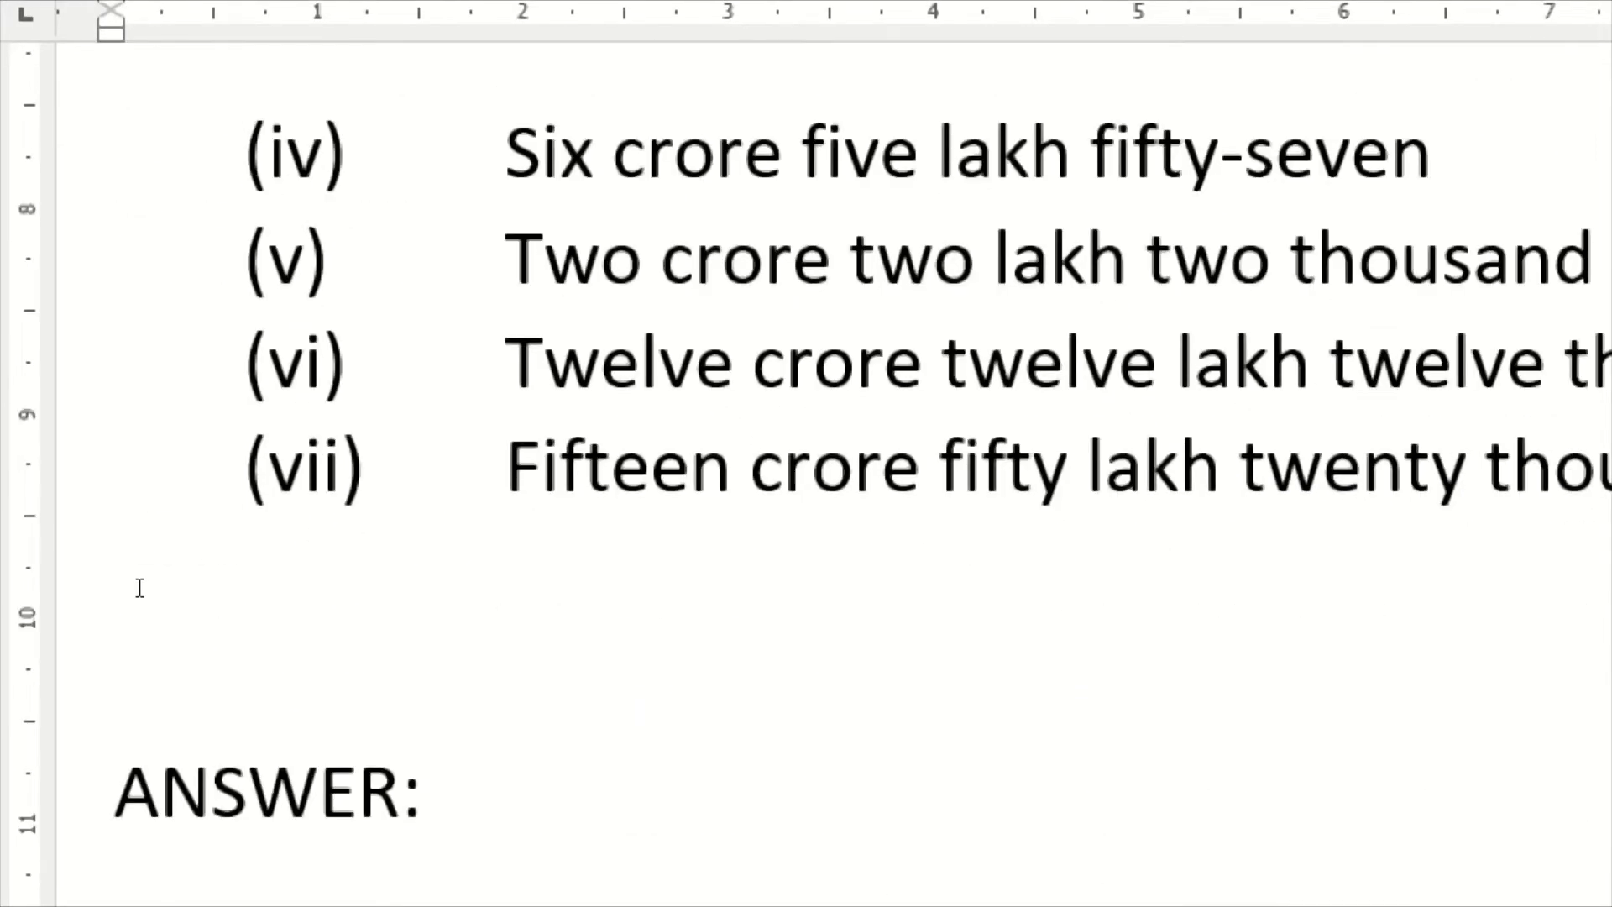
{"action": "scroll", "coordinate": [139, 585], "scroll_direction": "down", "scroll_amount": 6}
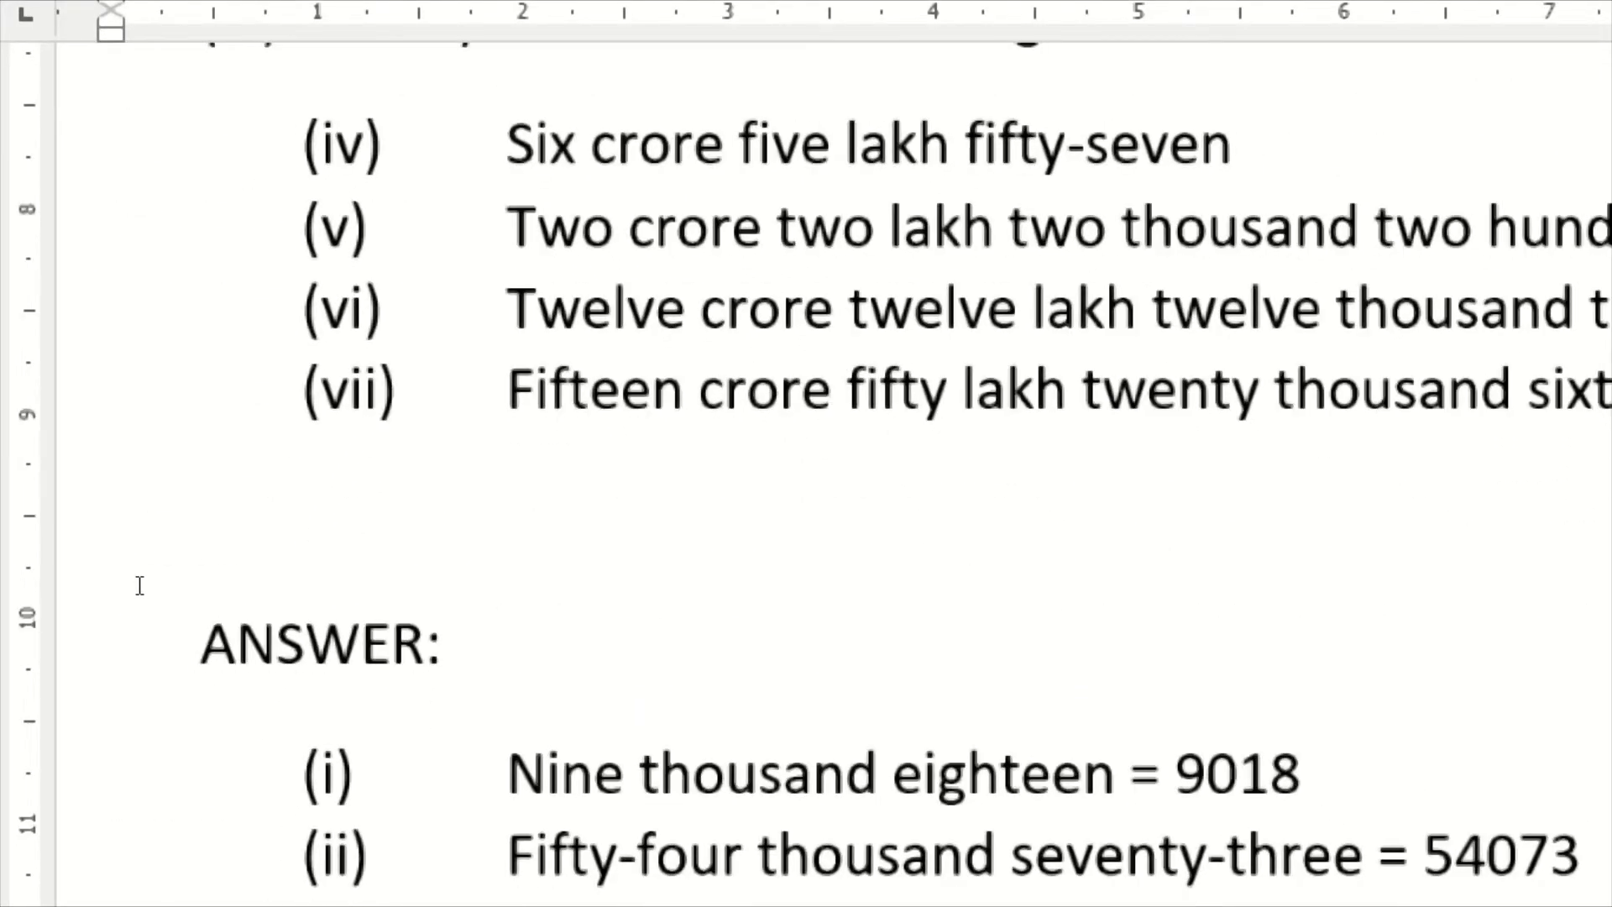
{"action": "scroll", "coordinate": [131, 596], "scroll_direction": "down", "scroll_amount": 1}
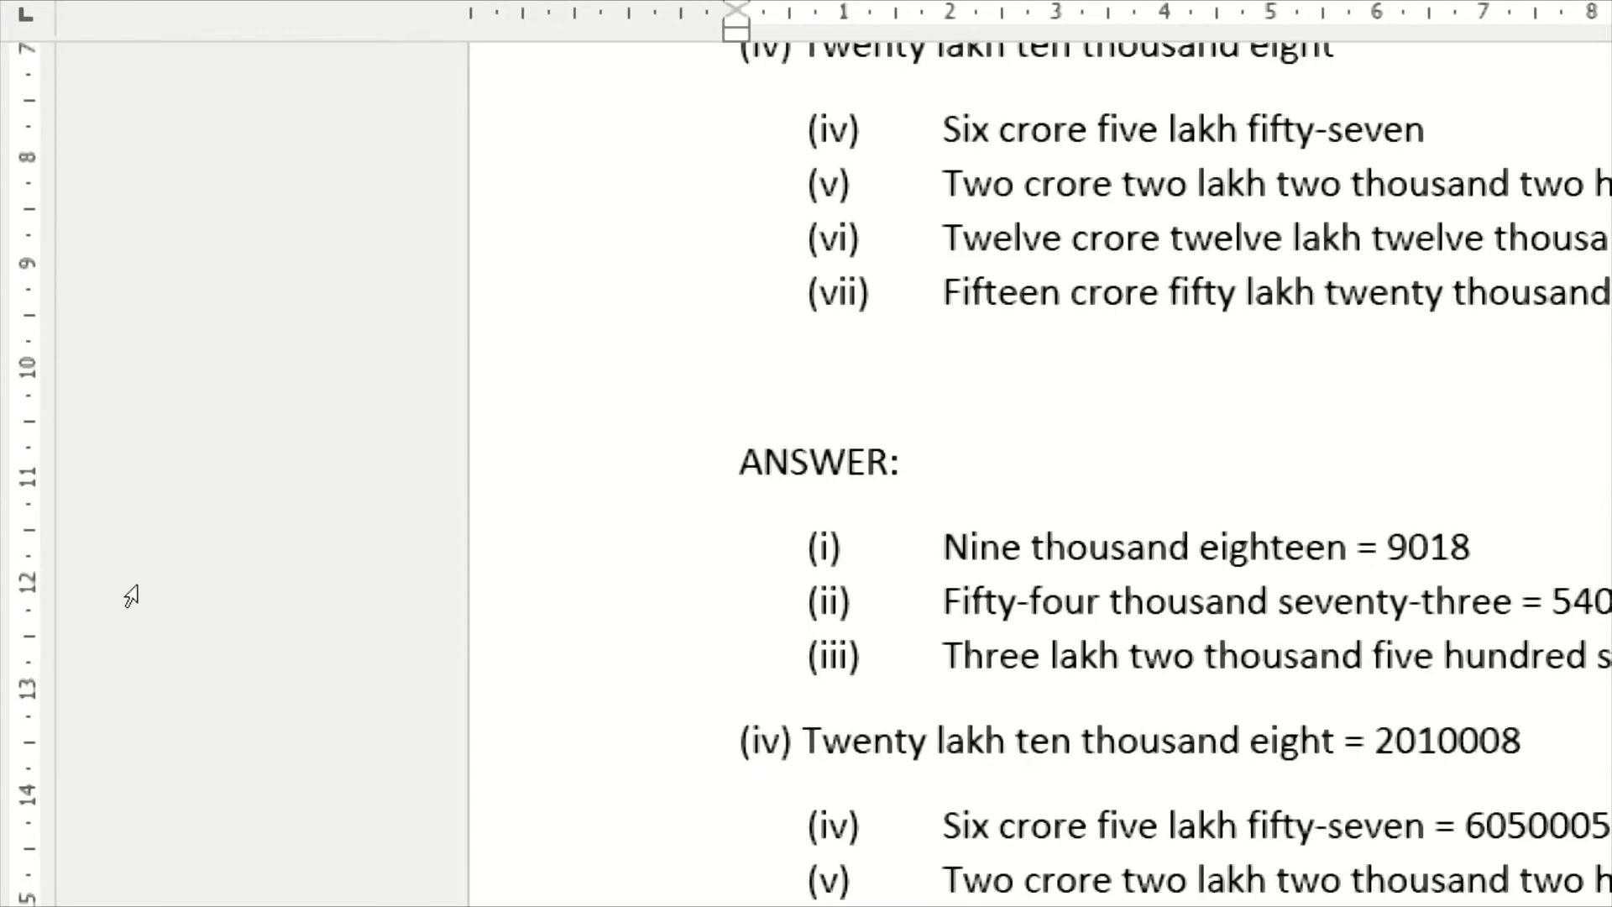
{"action": "scroll", "coordinate": [510, 378], "scroll_direction": "up", "scroll_amount": 12}
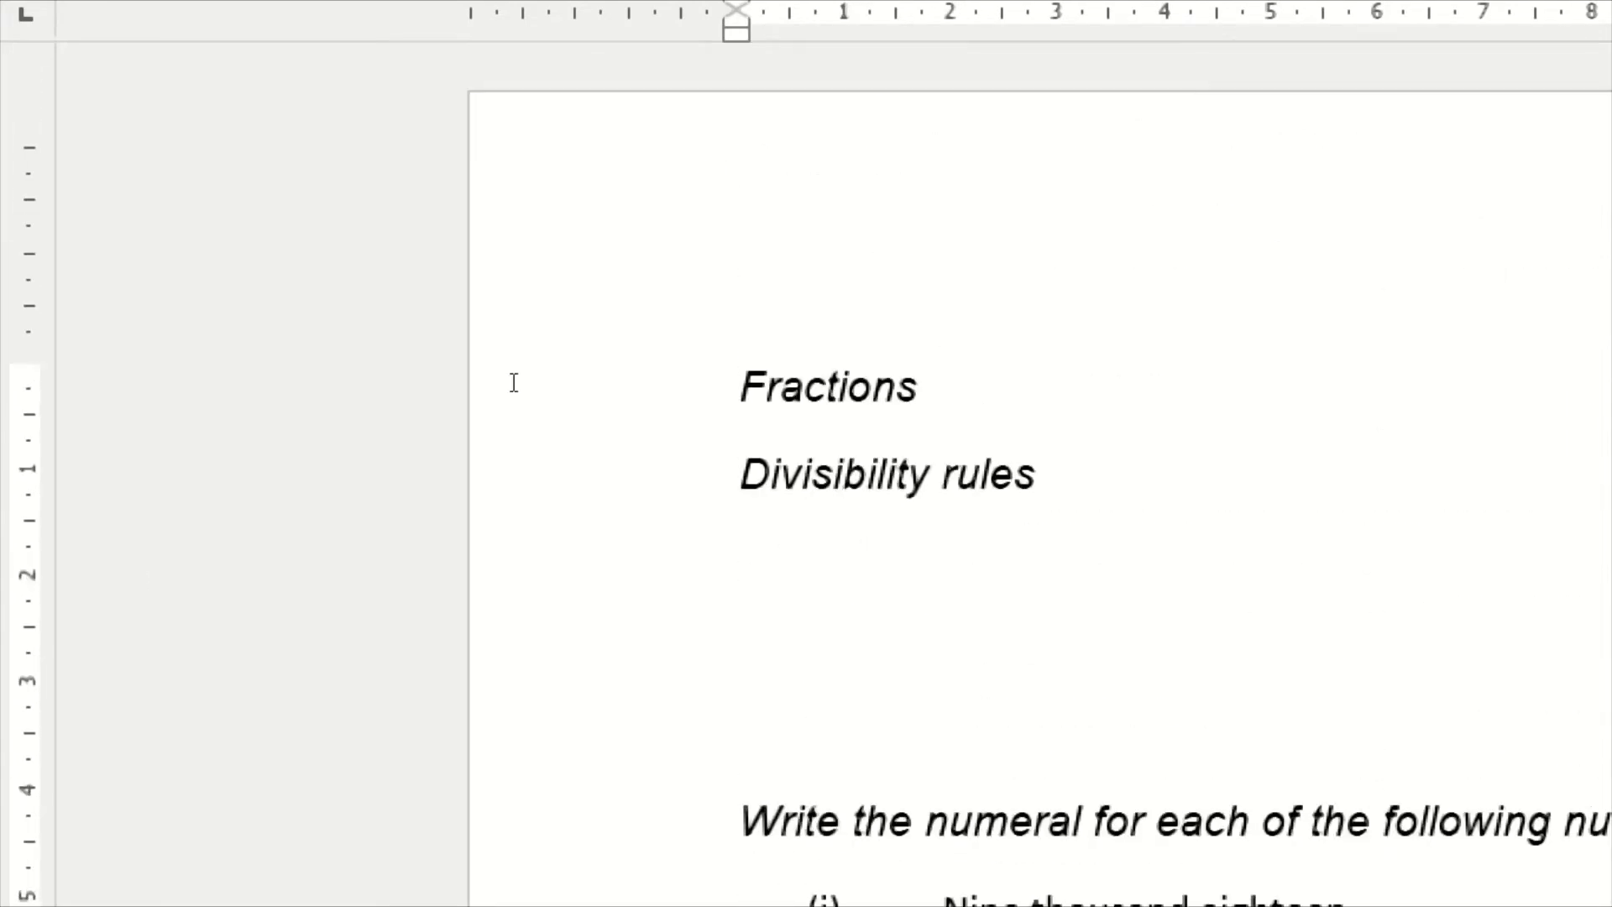
{"action": "left_click", "coordinate": [513, 383]}
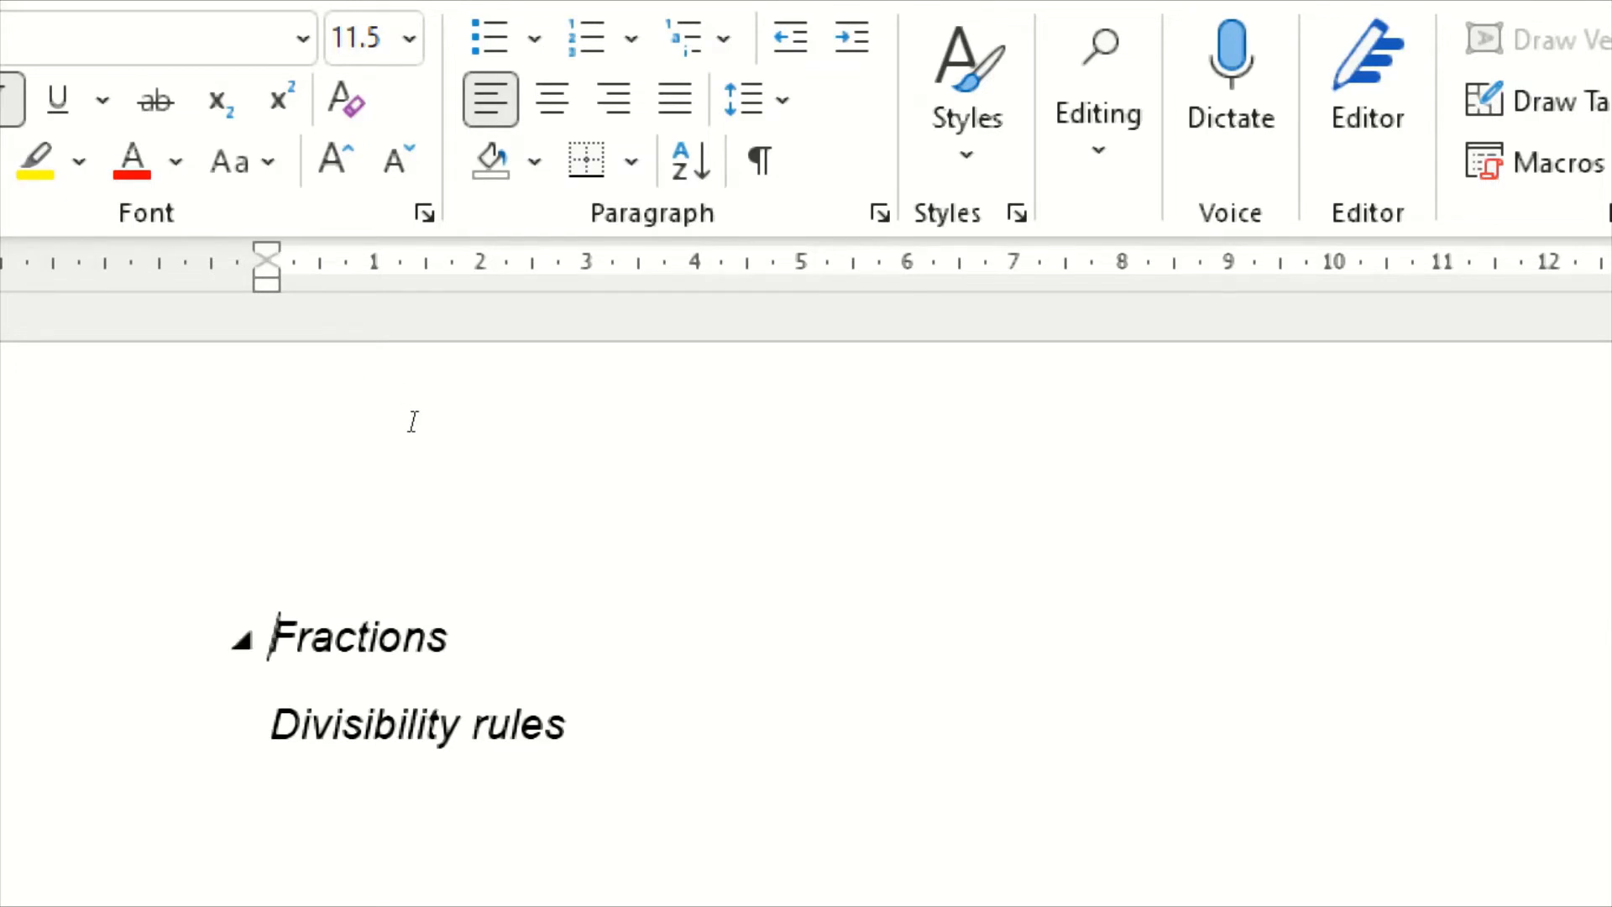
{"action": "key", "text": "Return"}
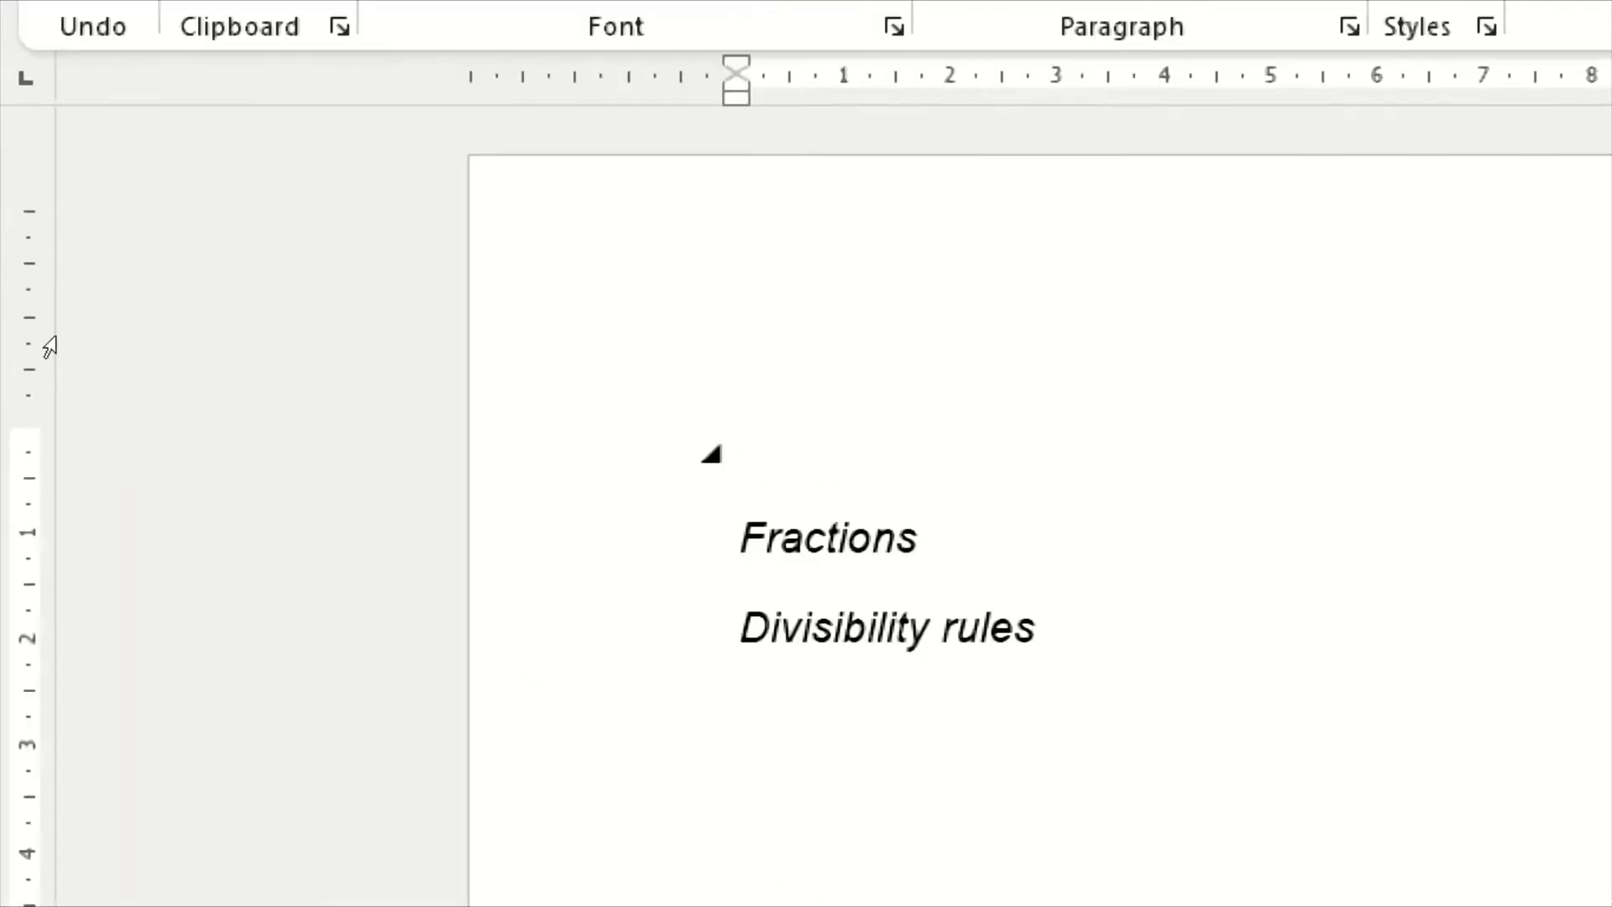
{"action": "type", "text": "back"}
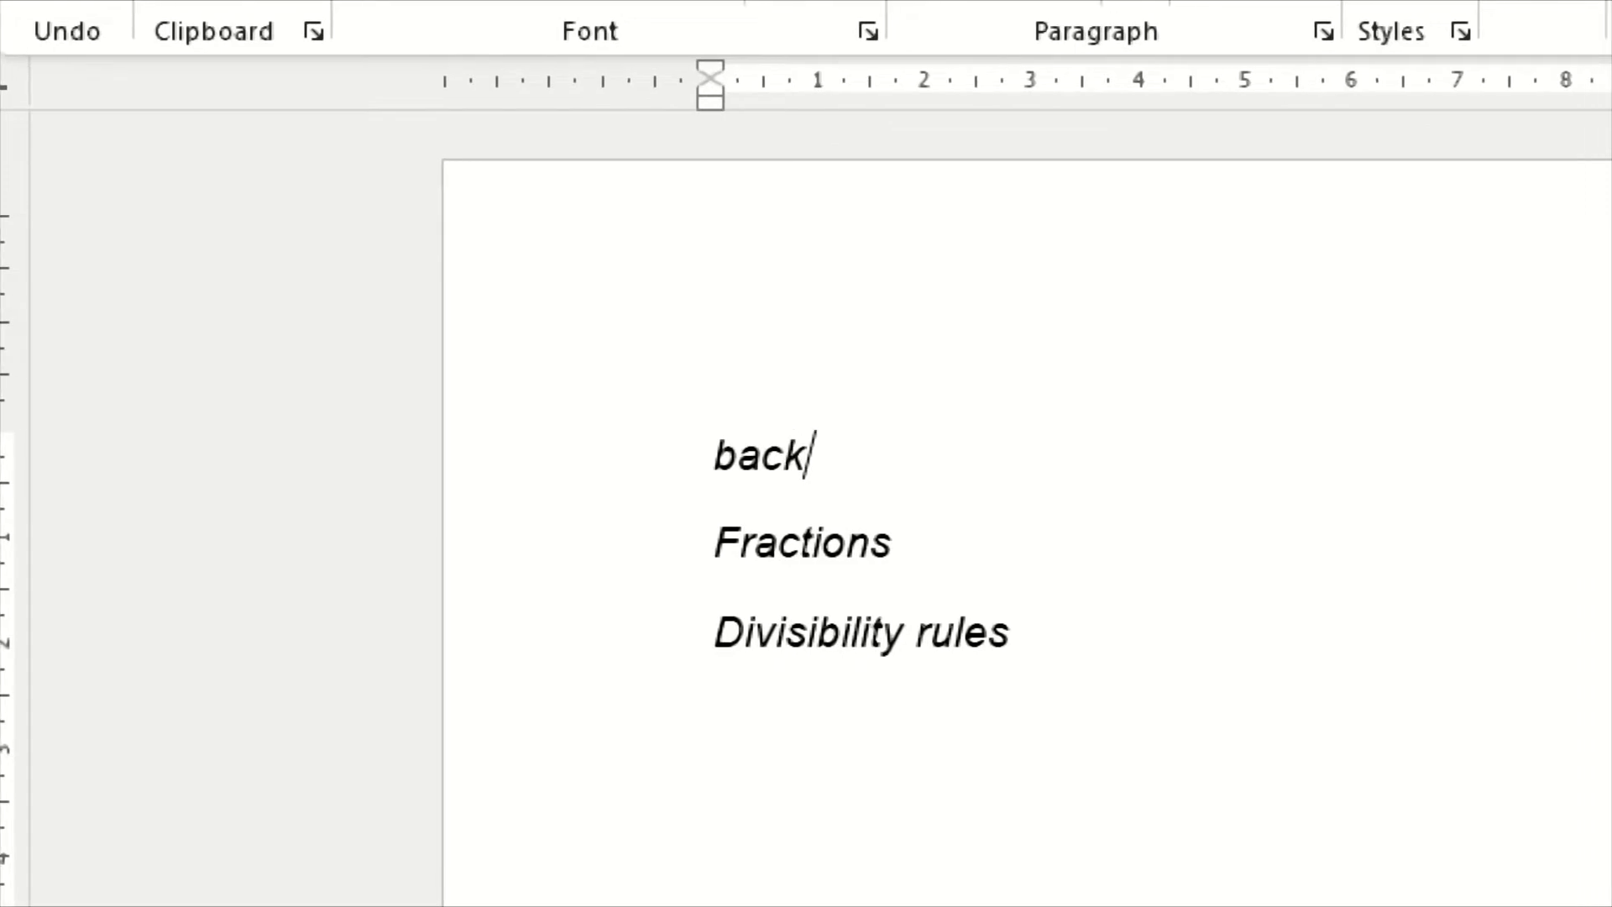
- Start inserting a hyperlink on the word "back" and review the link target options and files offered
{"action": "left_click", "coordinate": [391, 422]}
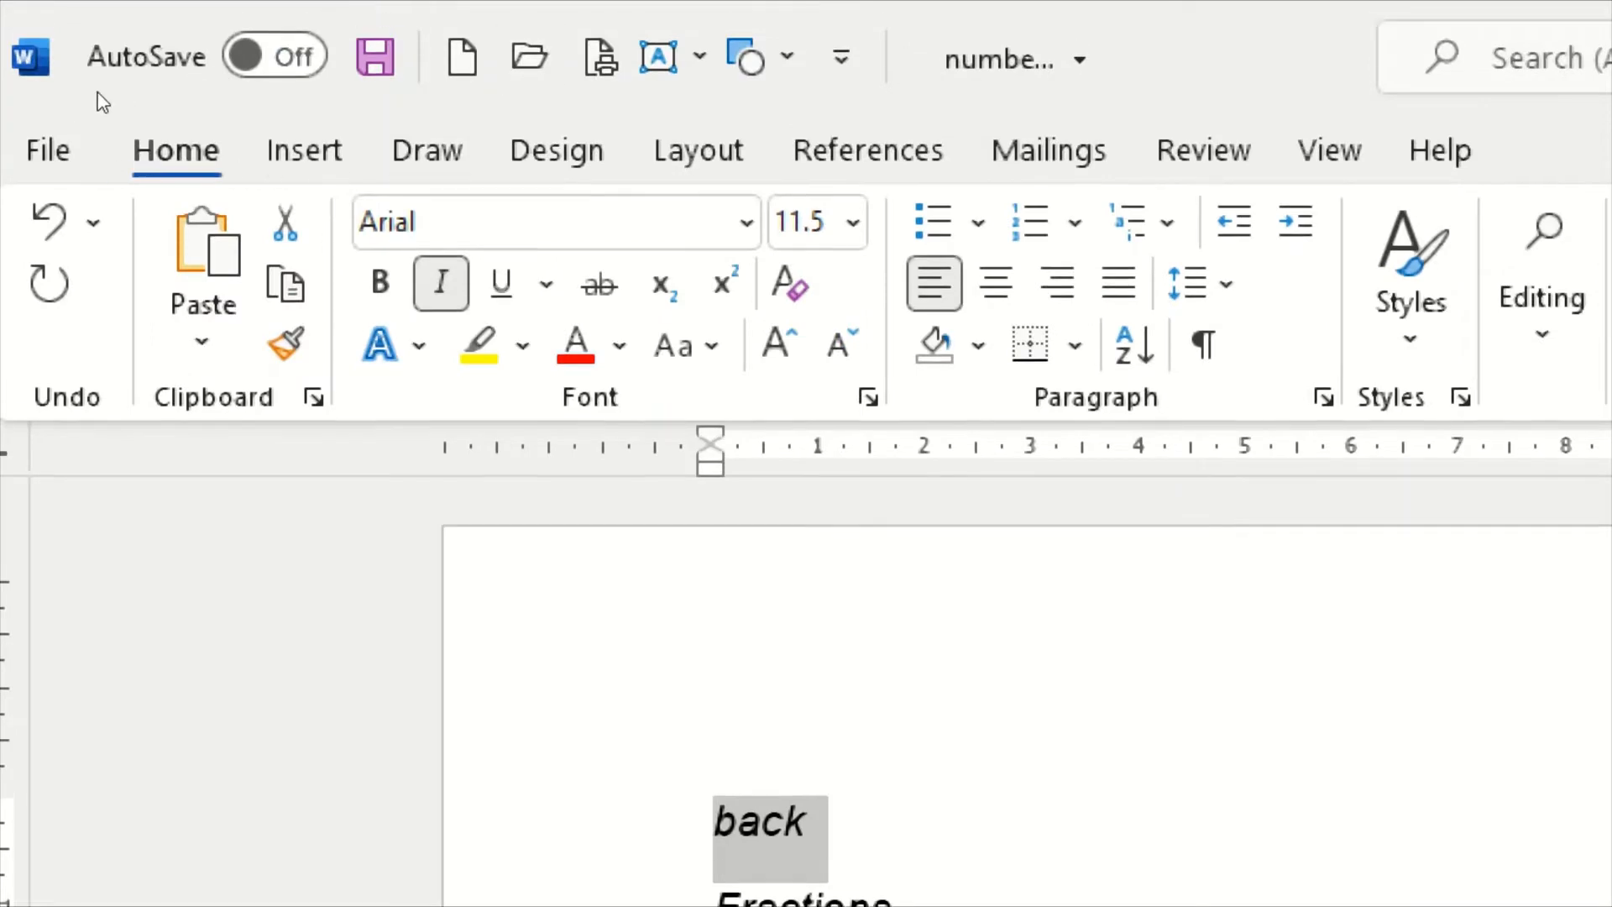
{"action": "left_click", "coordinate": [304, 150]}
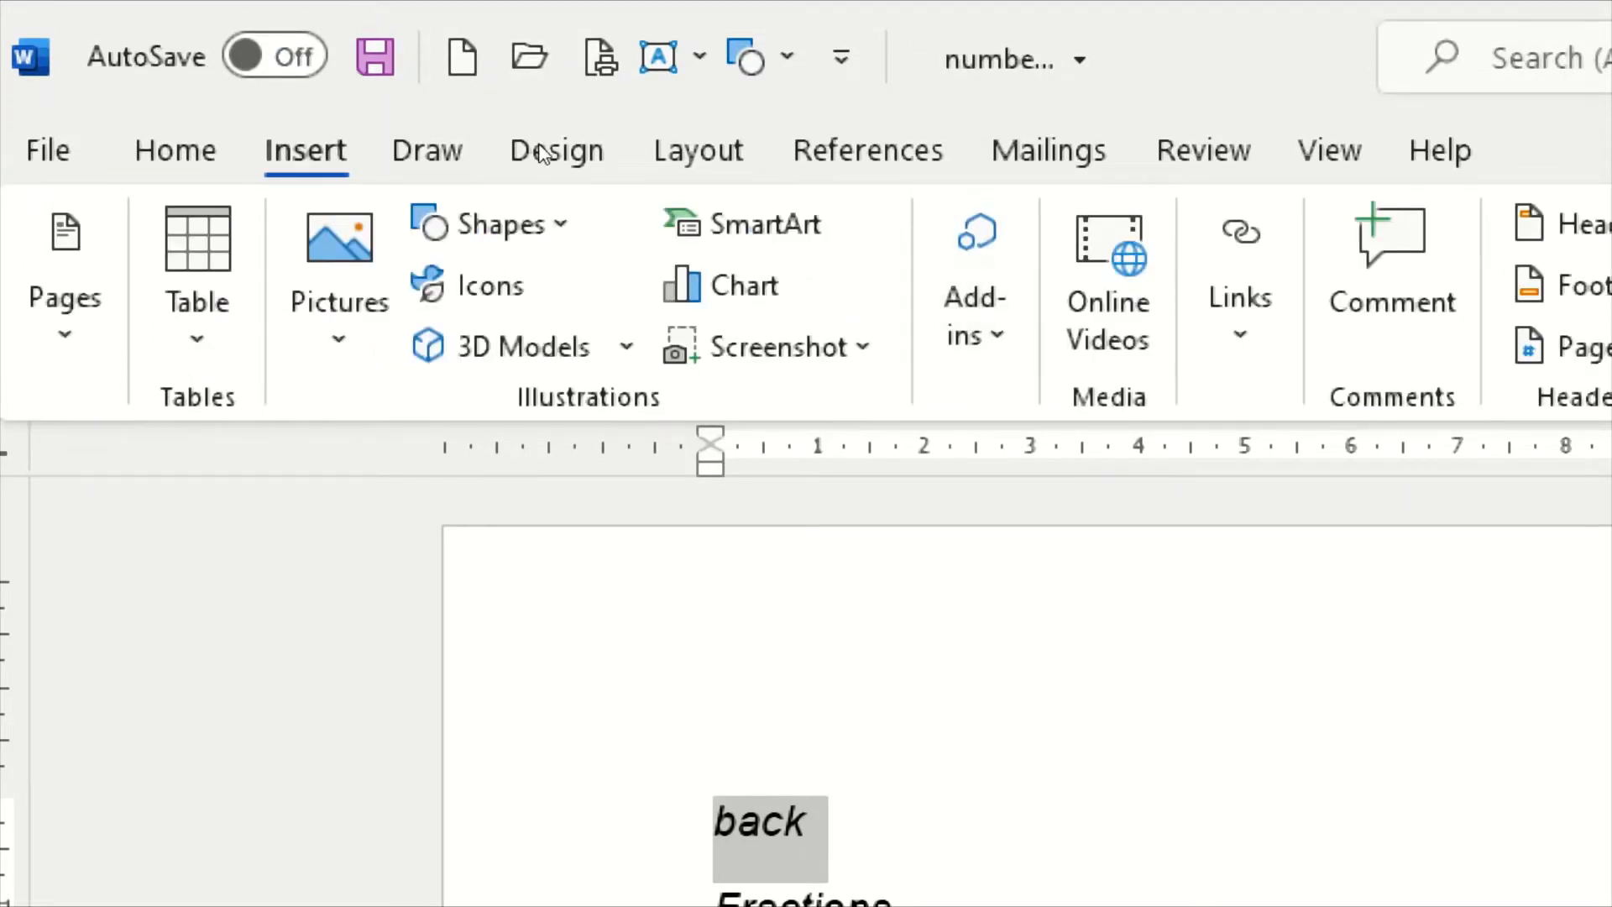
{"action": "key", "text": "alt+n"}
{"action": "key", "text": "k"}
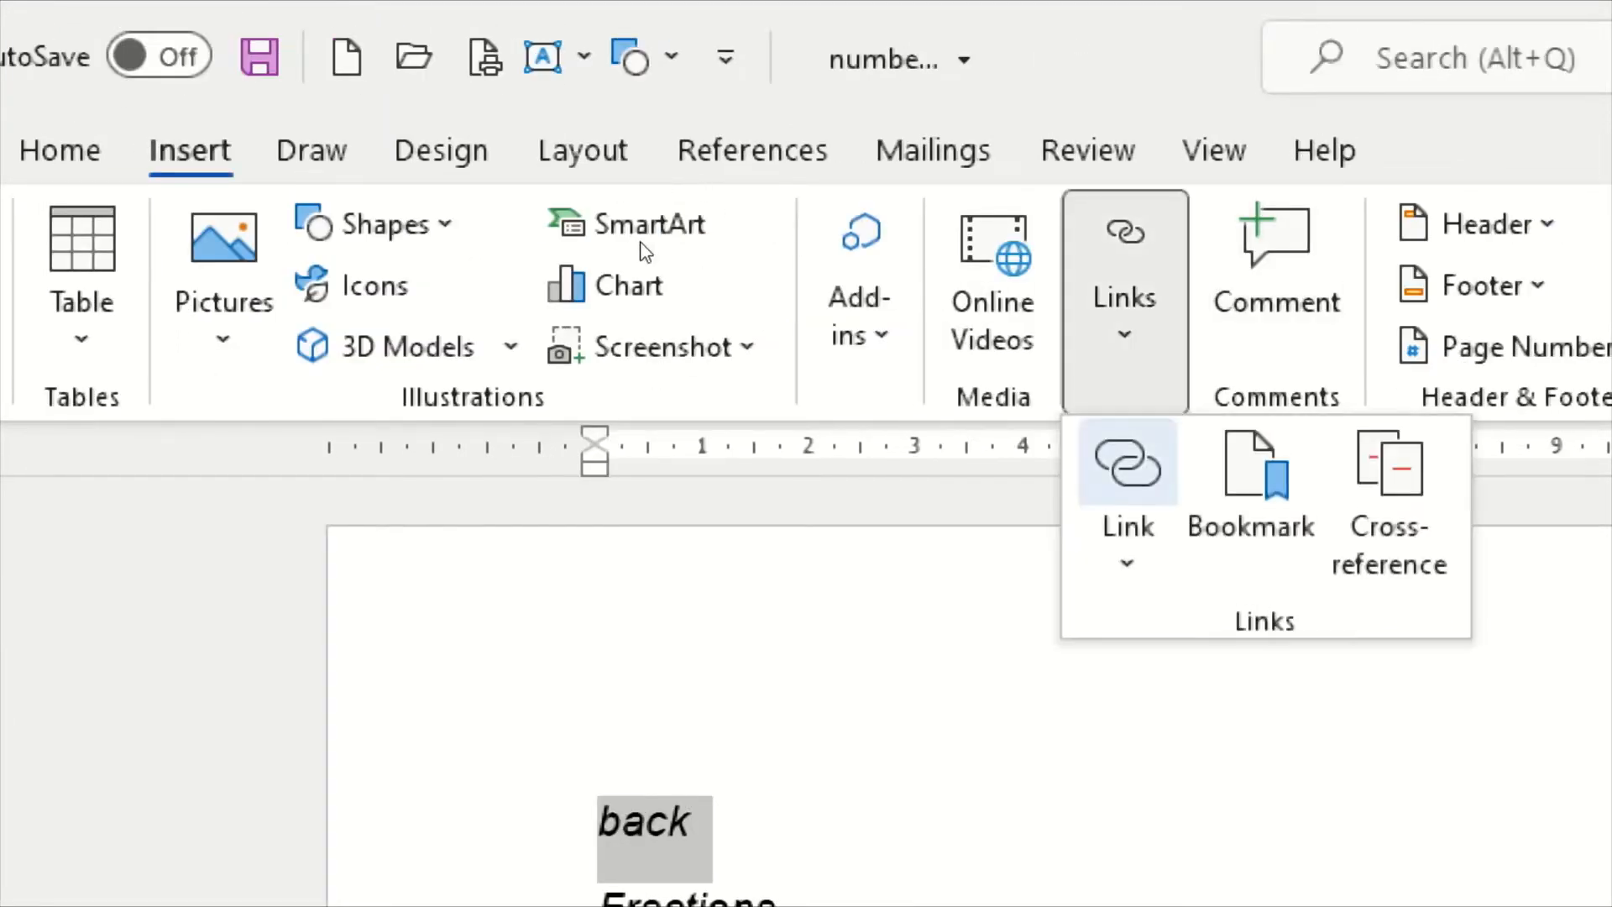
{"action": "key", "text": "Return"}
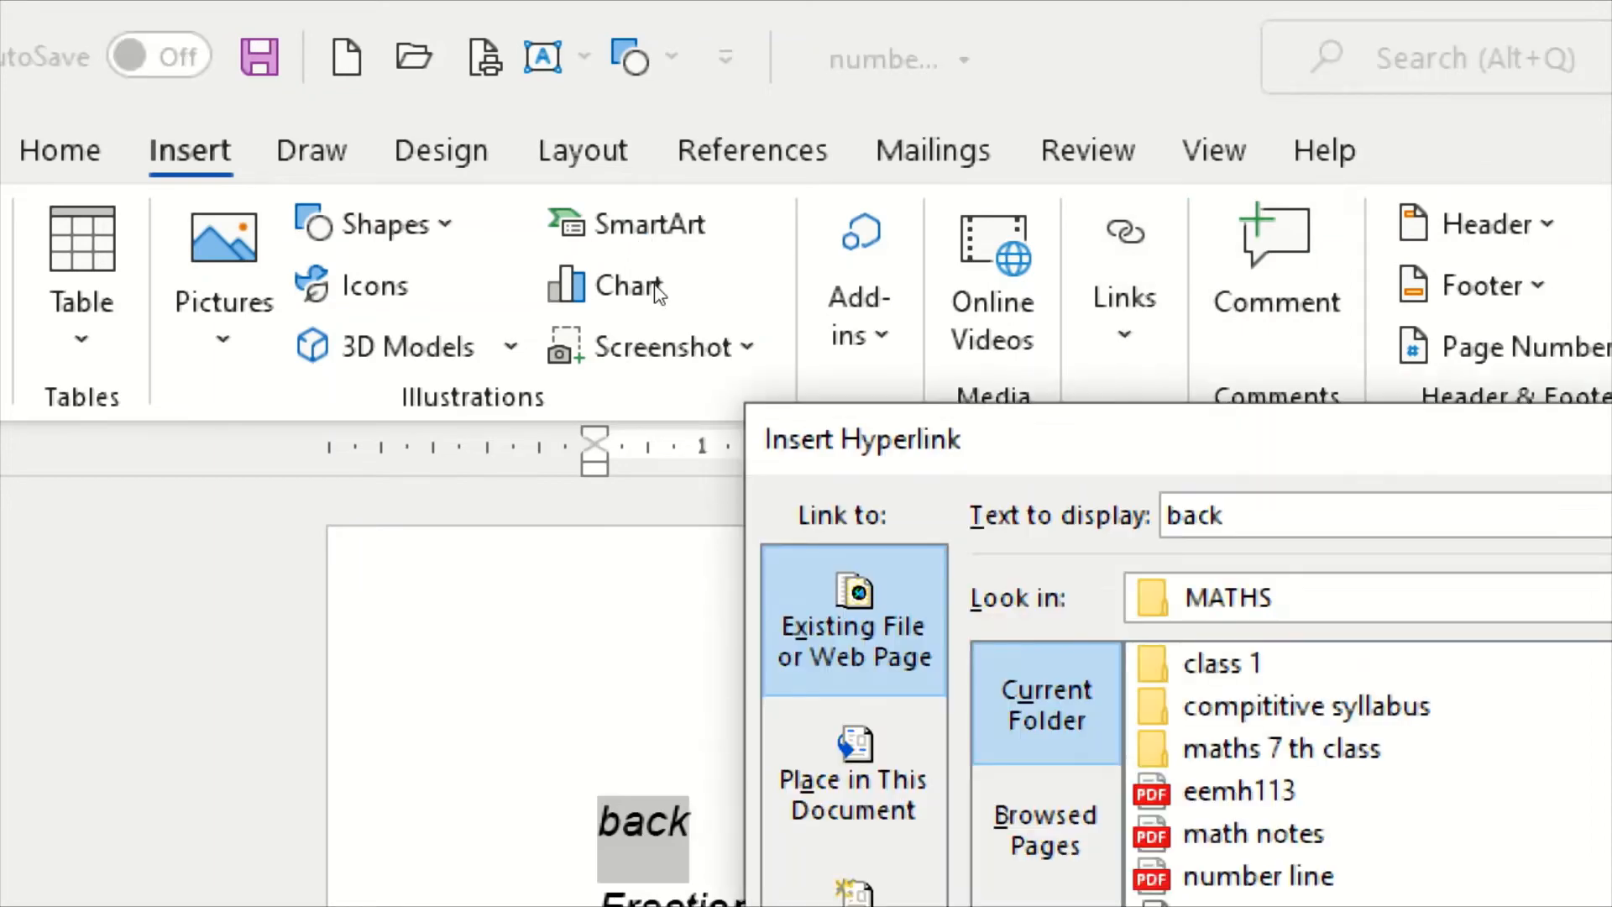
{"action": "scroll", "coordinate": [749, 365], "scroll_direction": "down", "scroll_amount": 1}
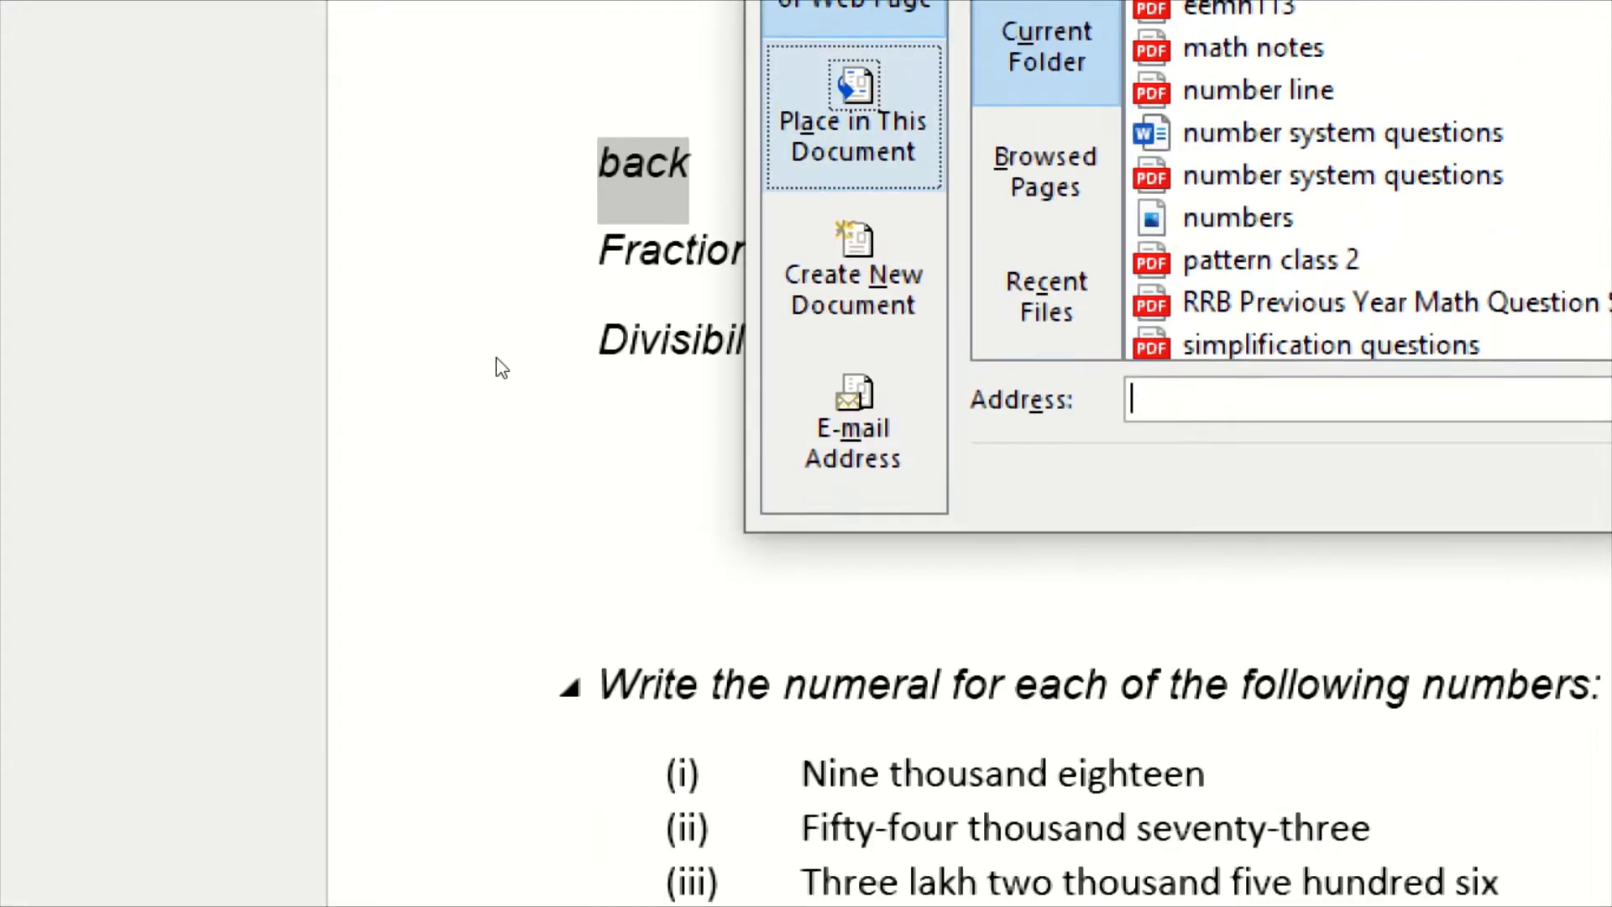
{"action": "scroll", "coordinate": [901, 400], "scroll_direction": "down", "scroll_amount": 1}
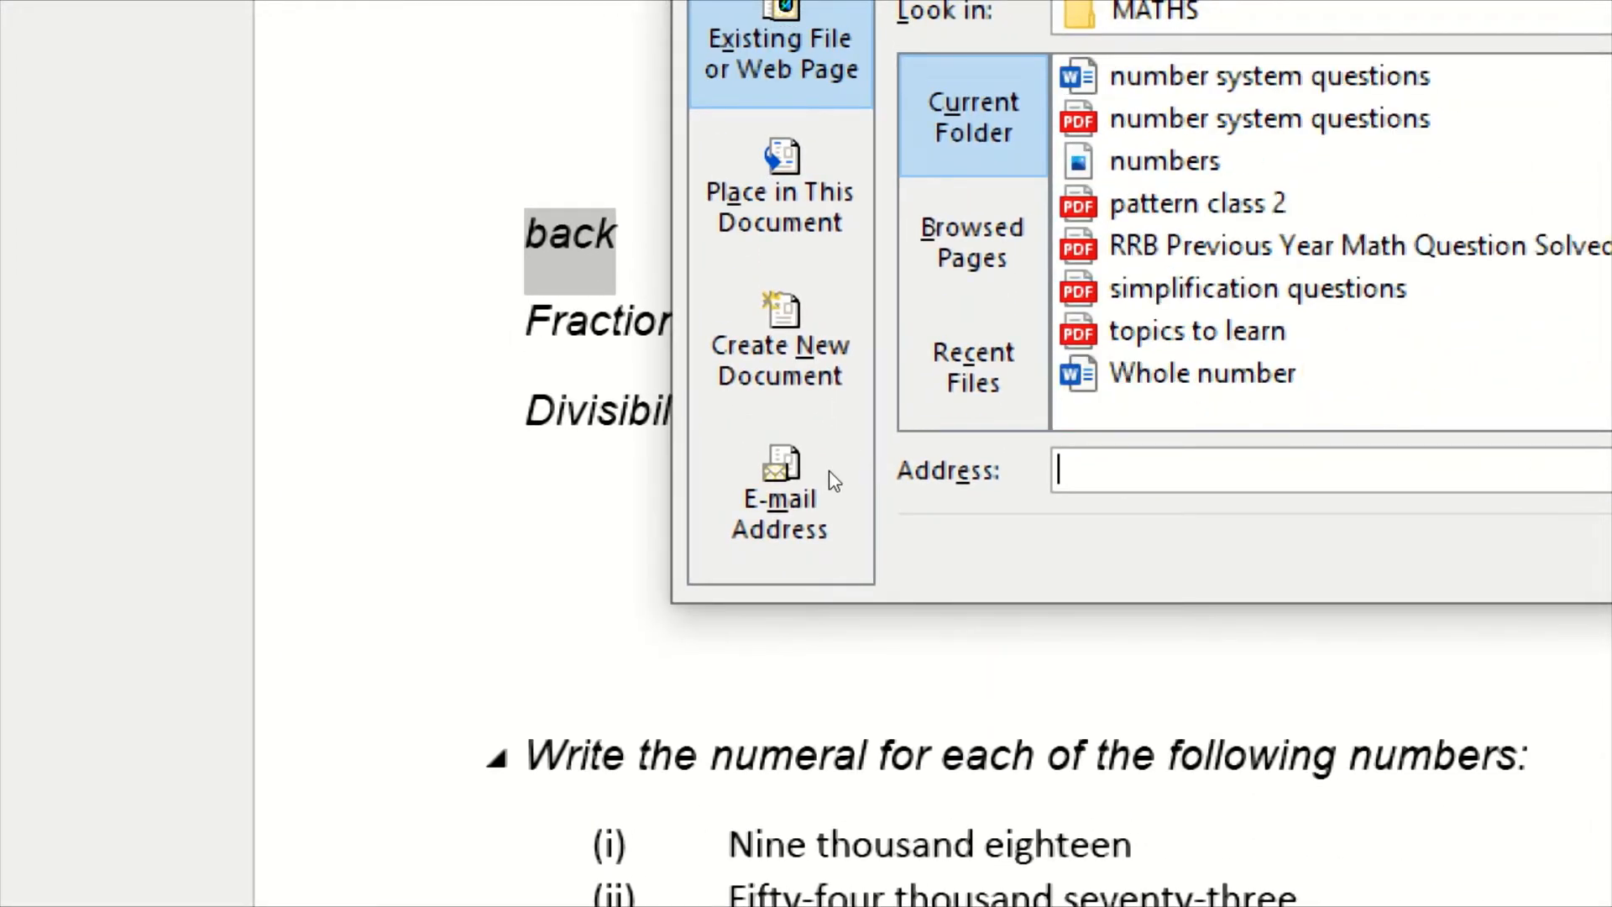
{"action": "scroll", "coordinate": [828, 474], "scroll_direction": "up", "scroll_amount": 2}
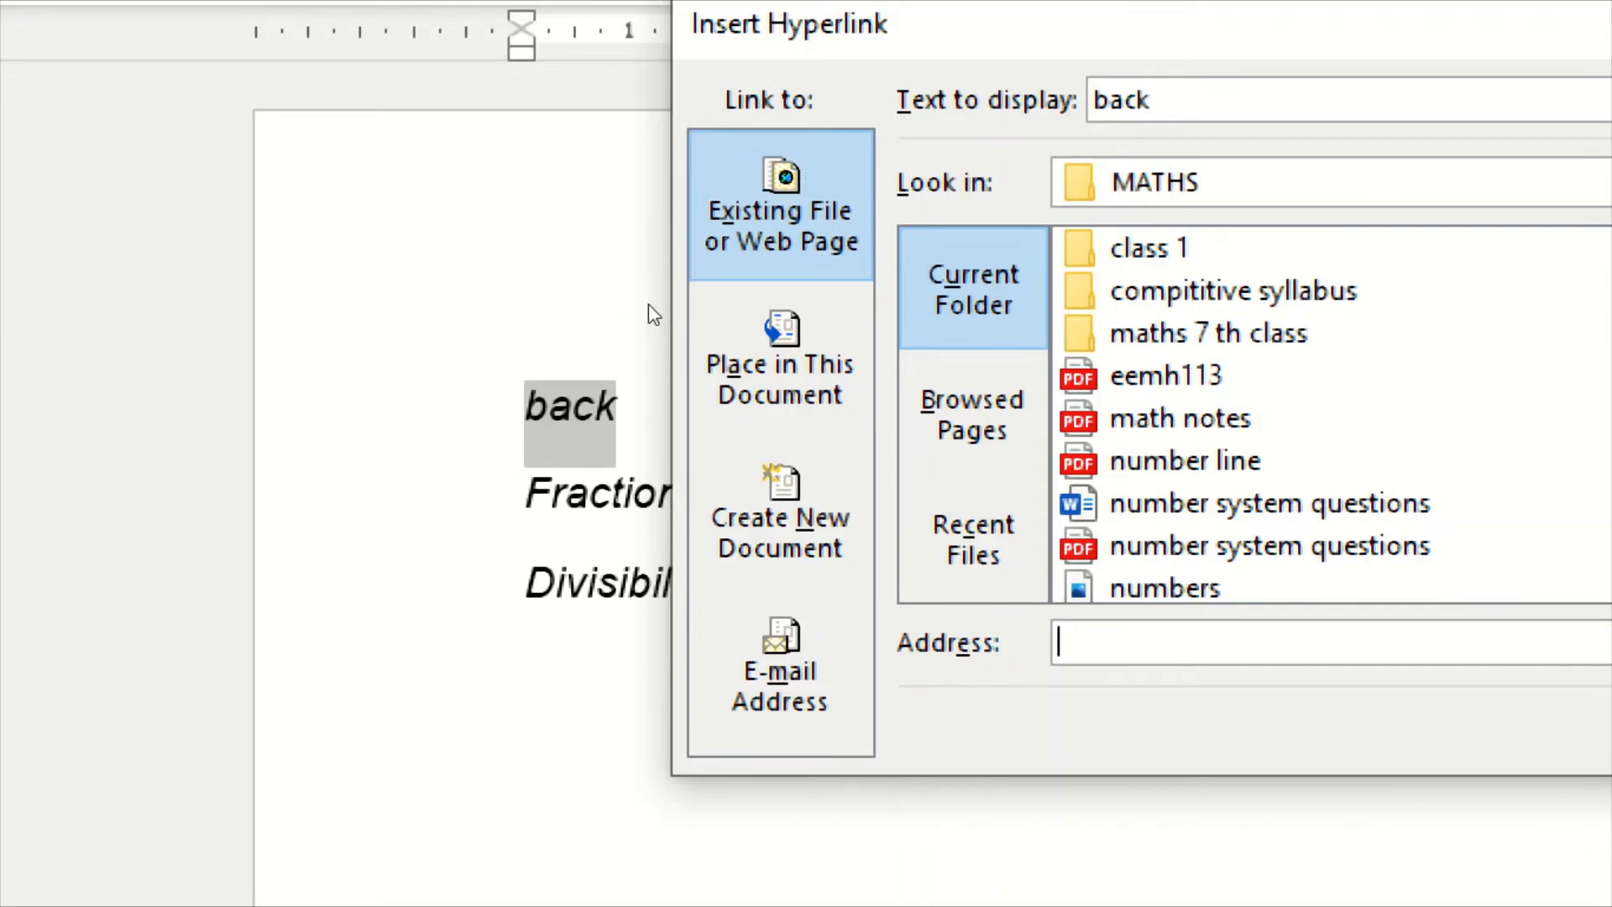
- Link "back" to the Word file "योग साधना मे बाधक^J साधक तत्व" in the Documents folder
{"action": "key", "text": "shift+Tab"}
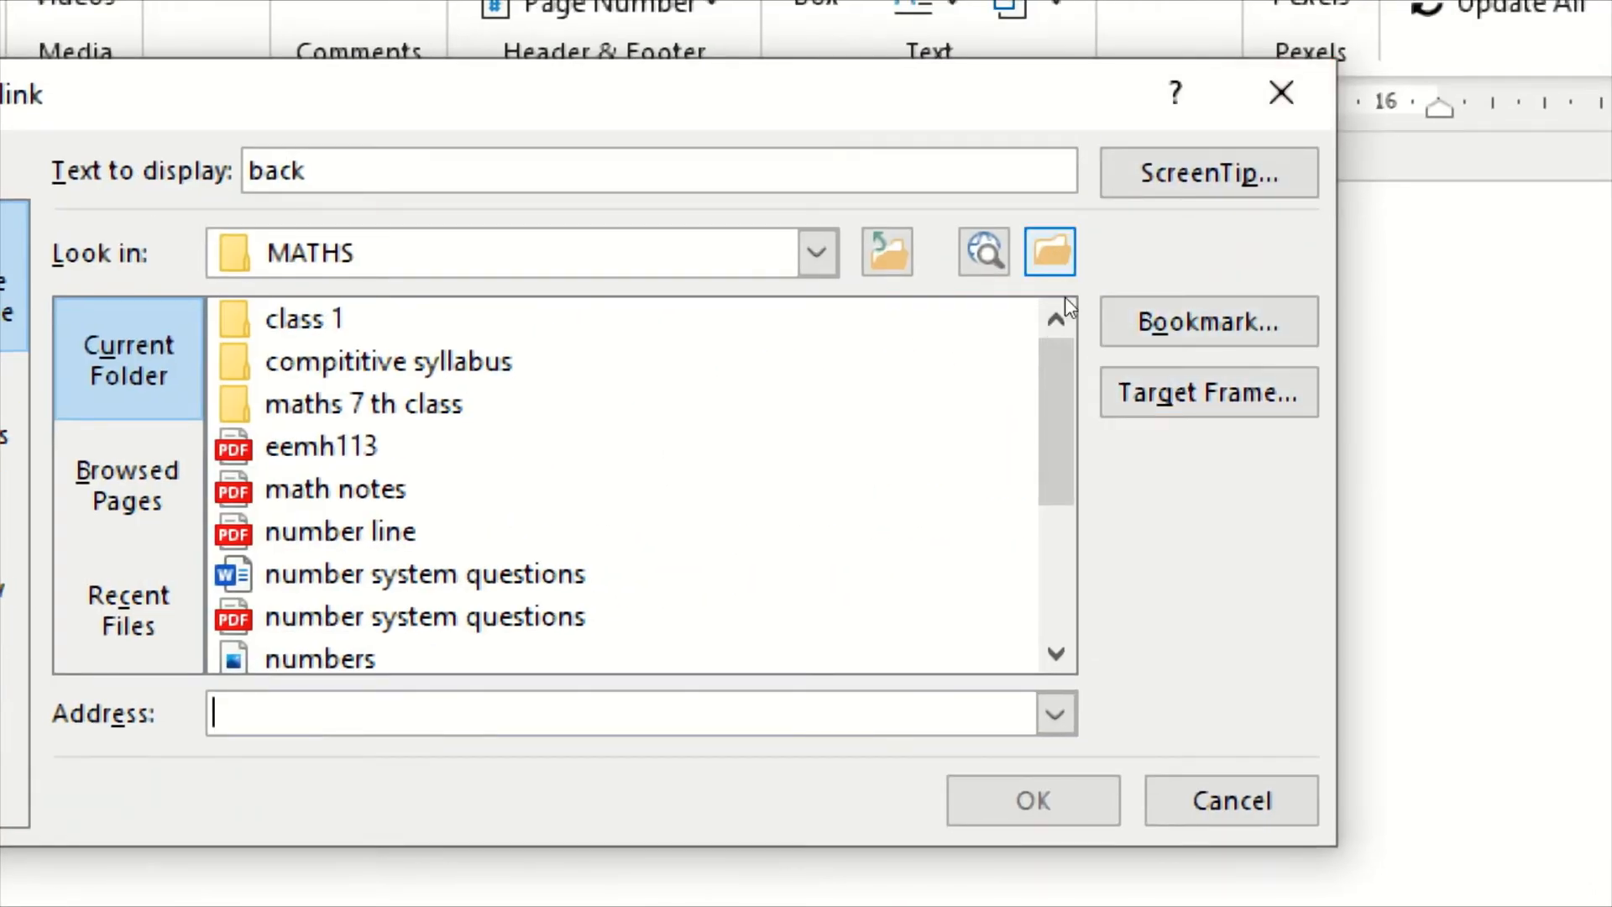
{"action": "left_click", "coordinate": [1054, 261]}
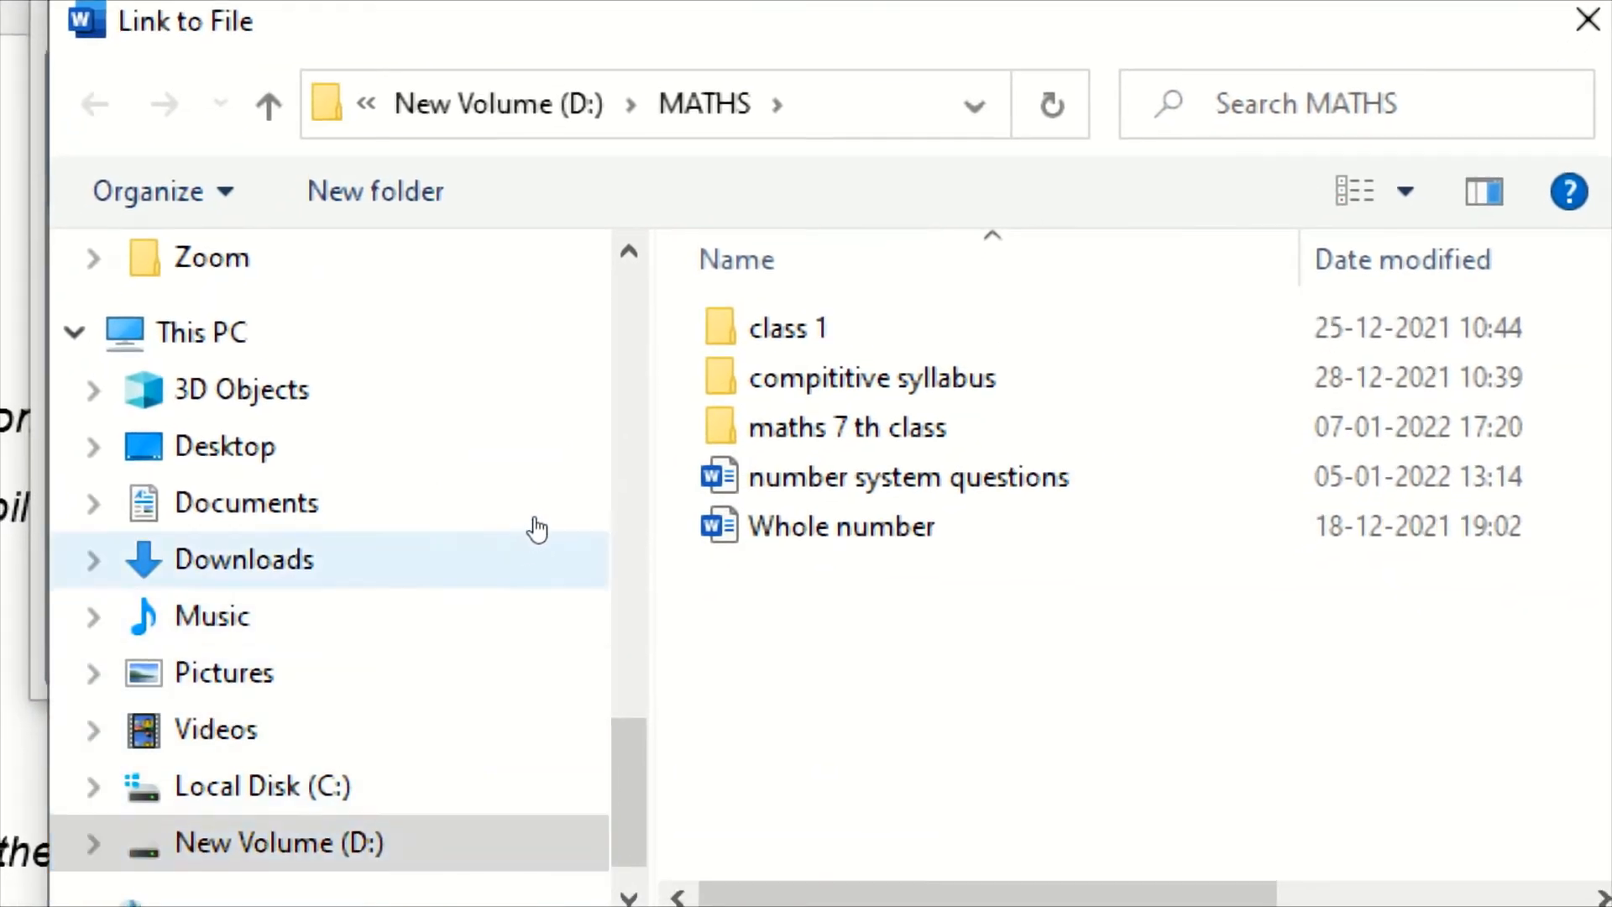
{"action": "left_click", "coordinate": [544, 504]}
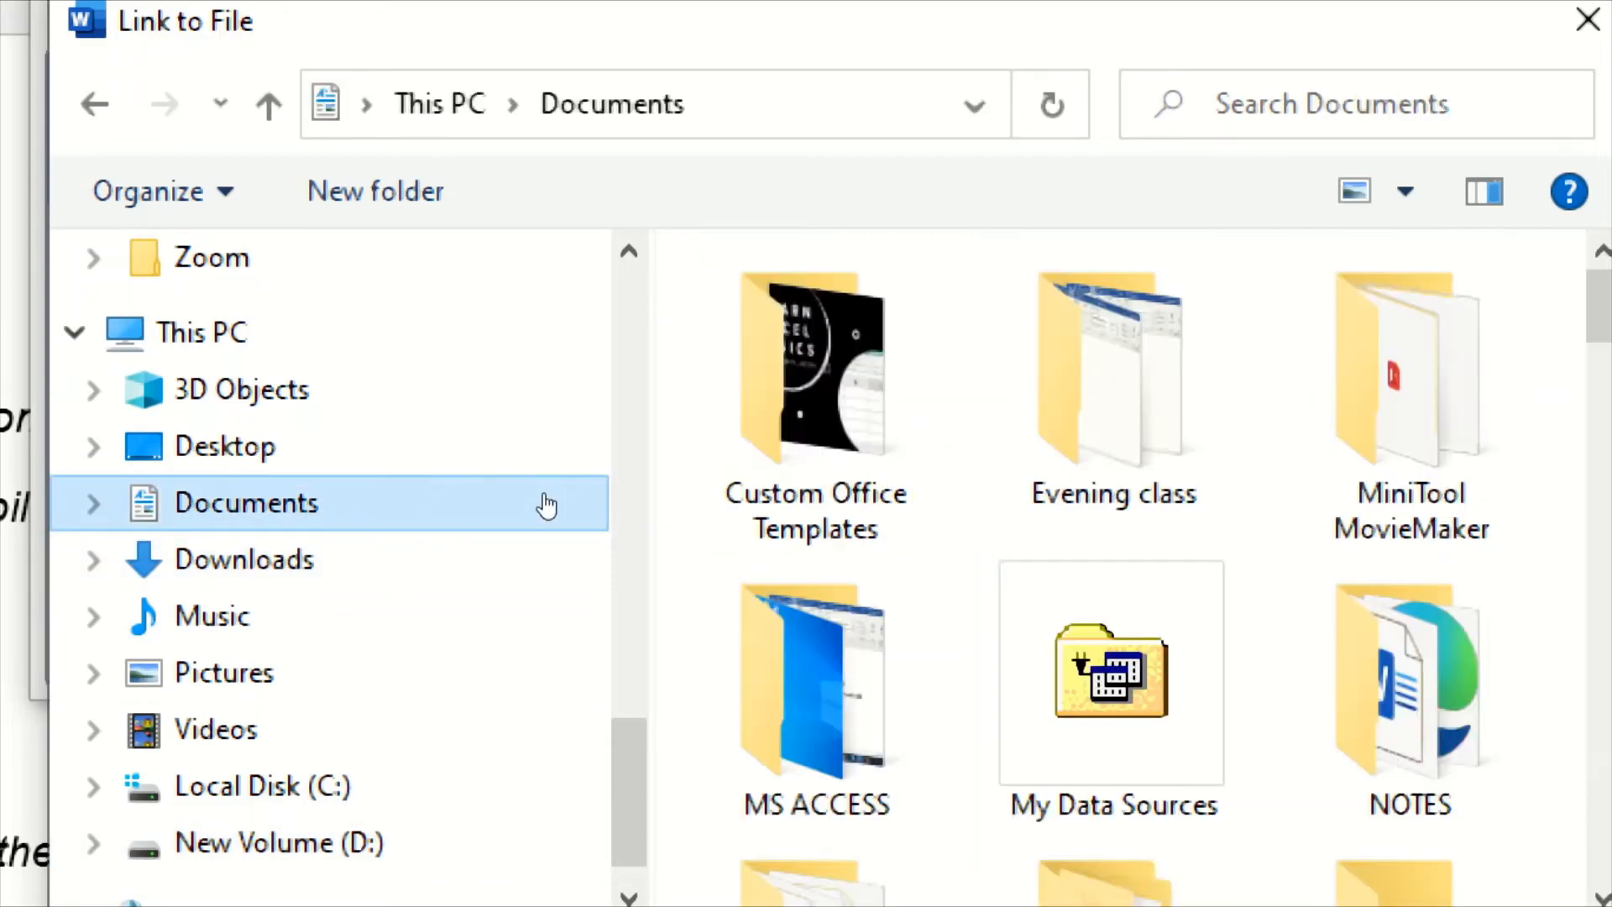
{"action": "scroll", "coordinate": [1172, 425], "scroll_direction": "down", "scroll_amount": 15}
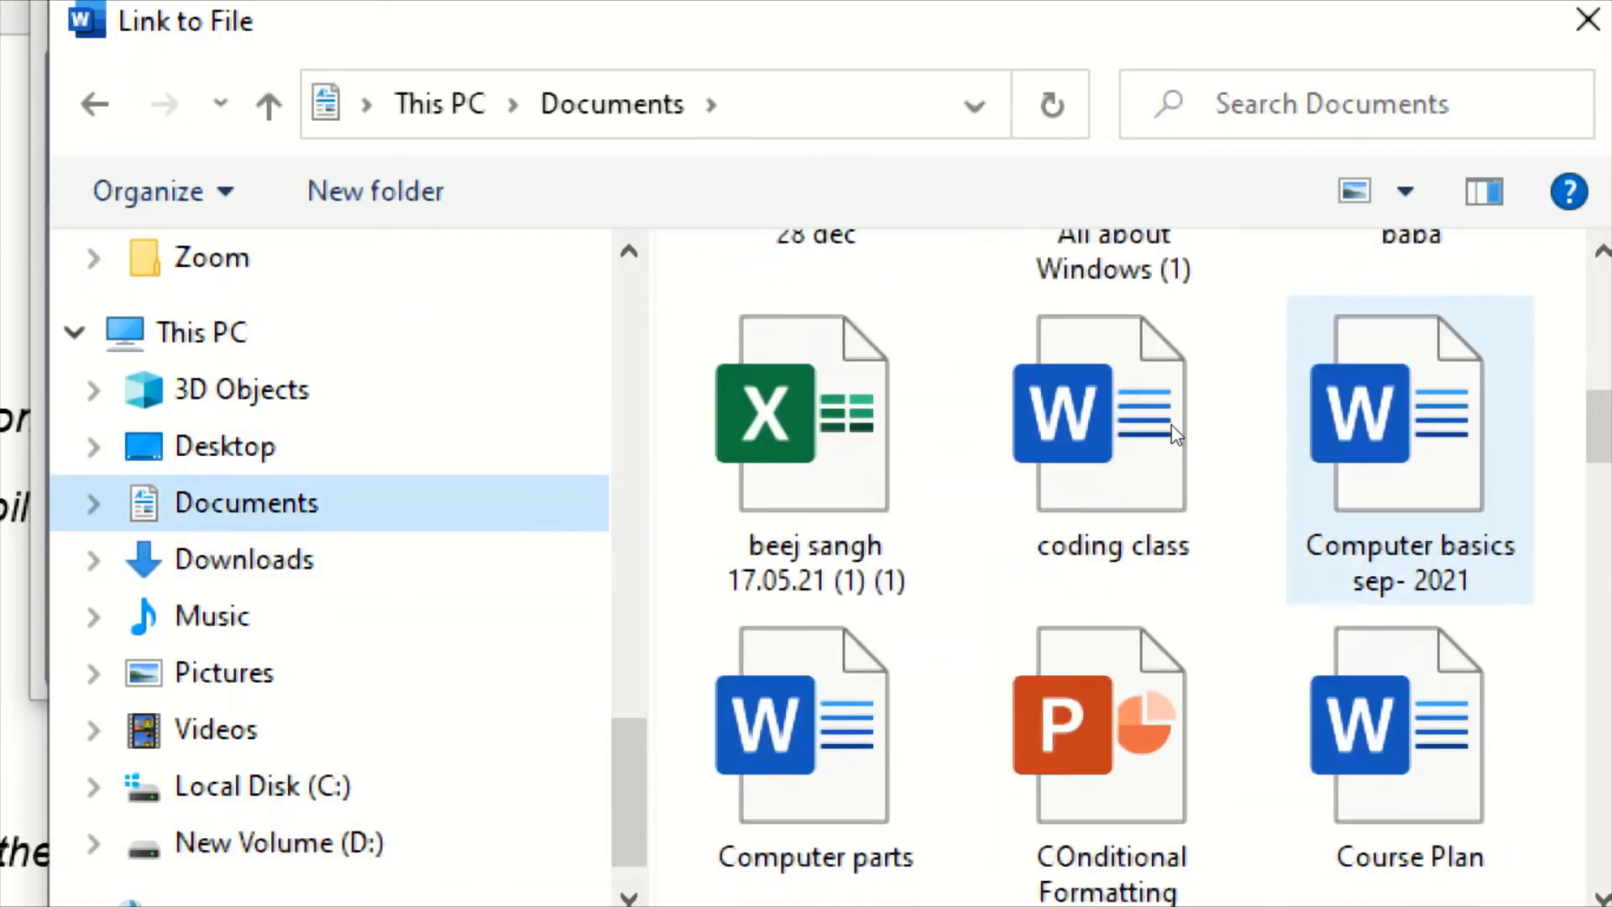
{"action": "scroll", "coordinate": [1171, 424], "scroll_direction": "down", "scroll_amount": 20}
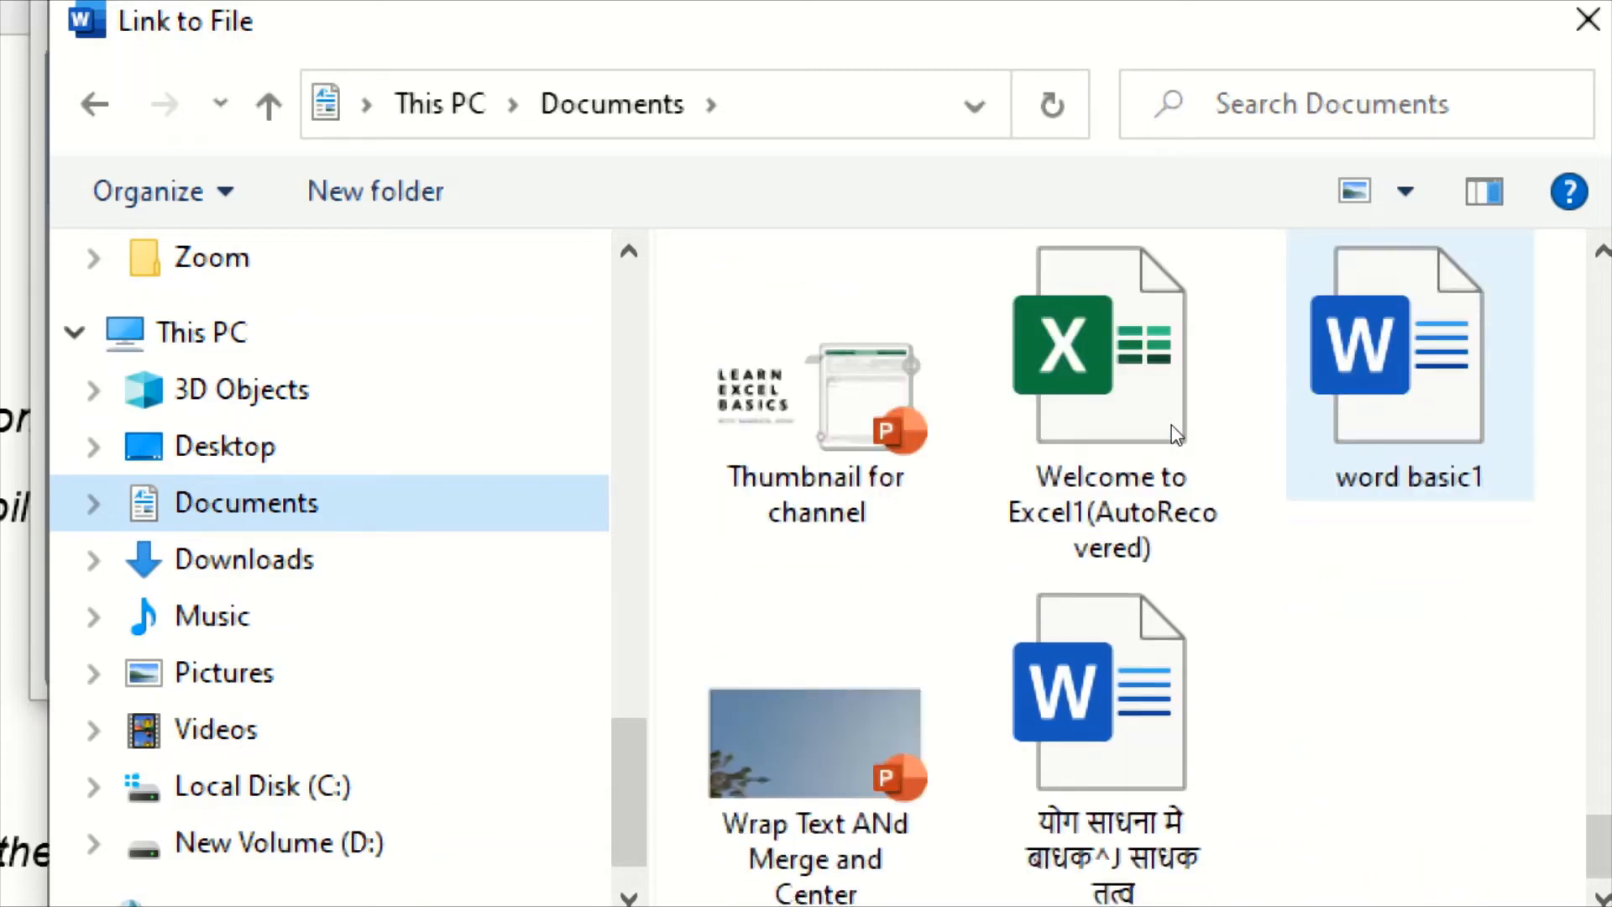
{"action": "left_click", "coordinate": [1011, 601]}
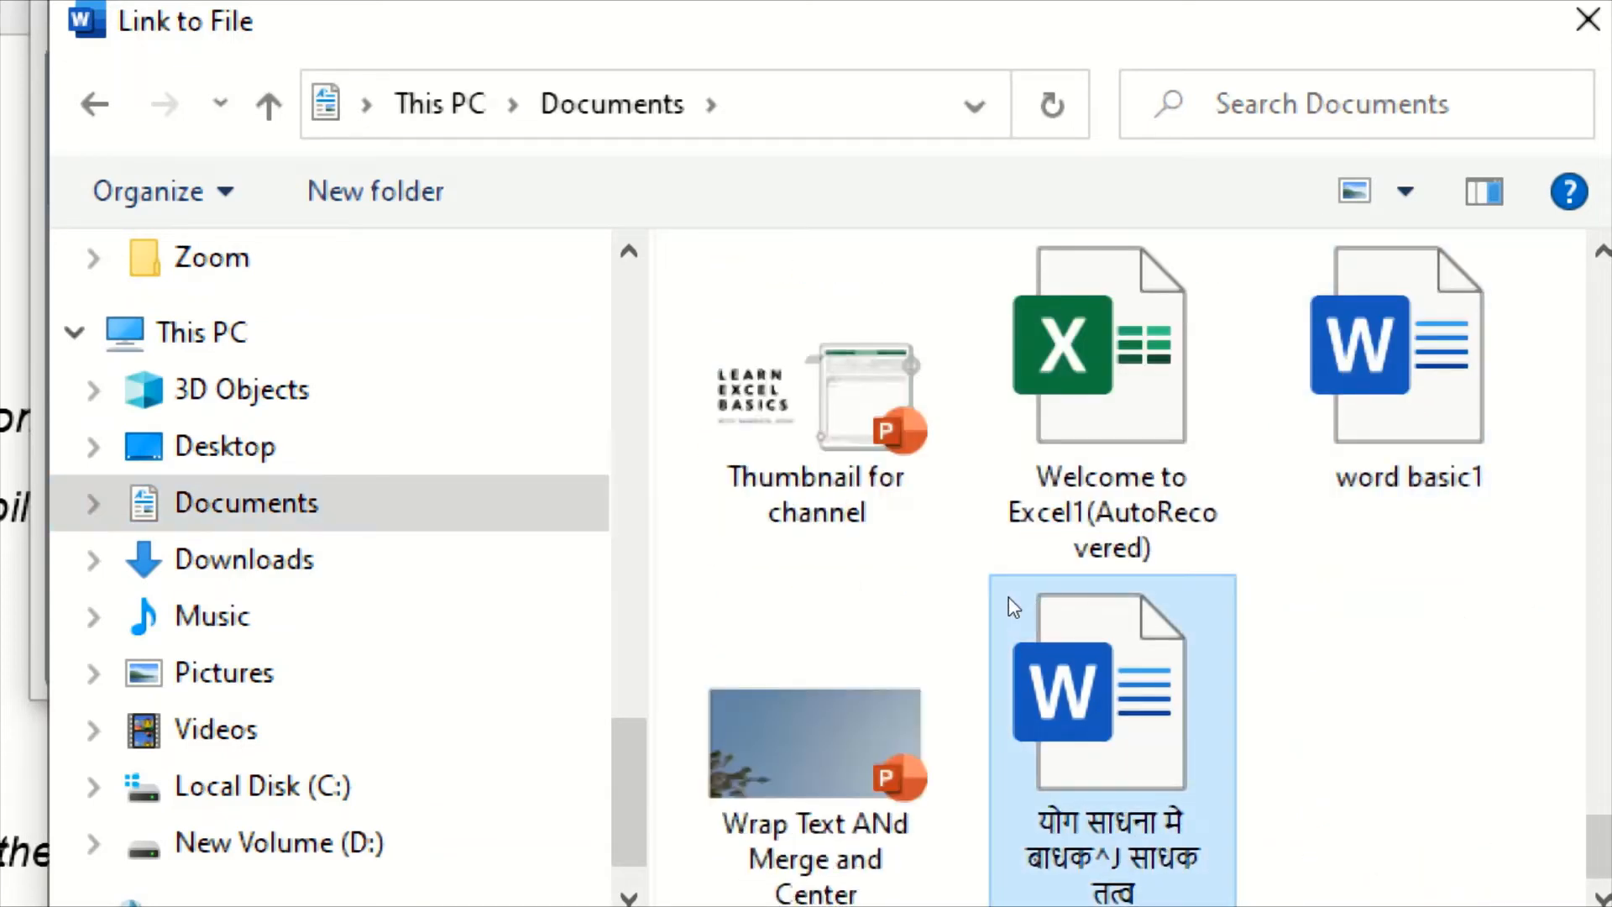
{"action": "double_click", "coordinate": [1009, 597]}
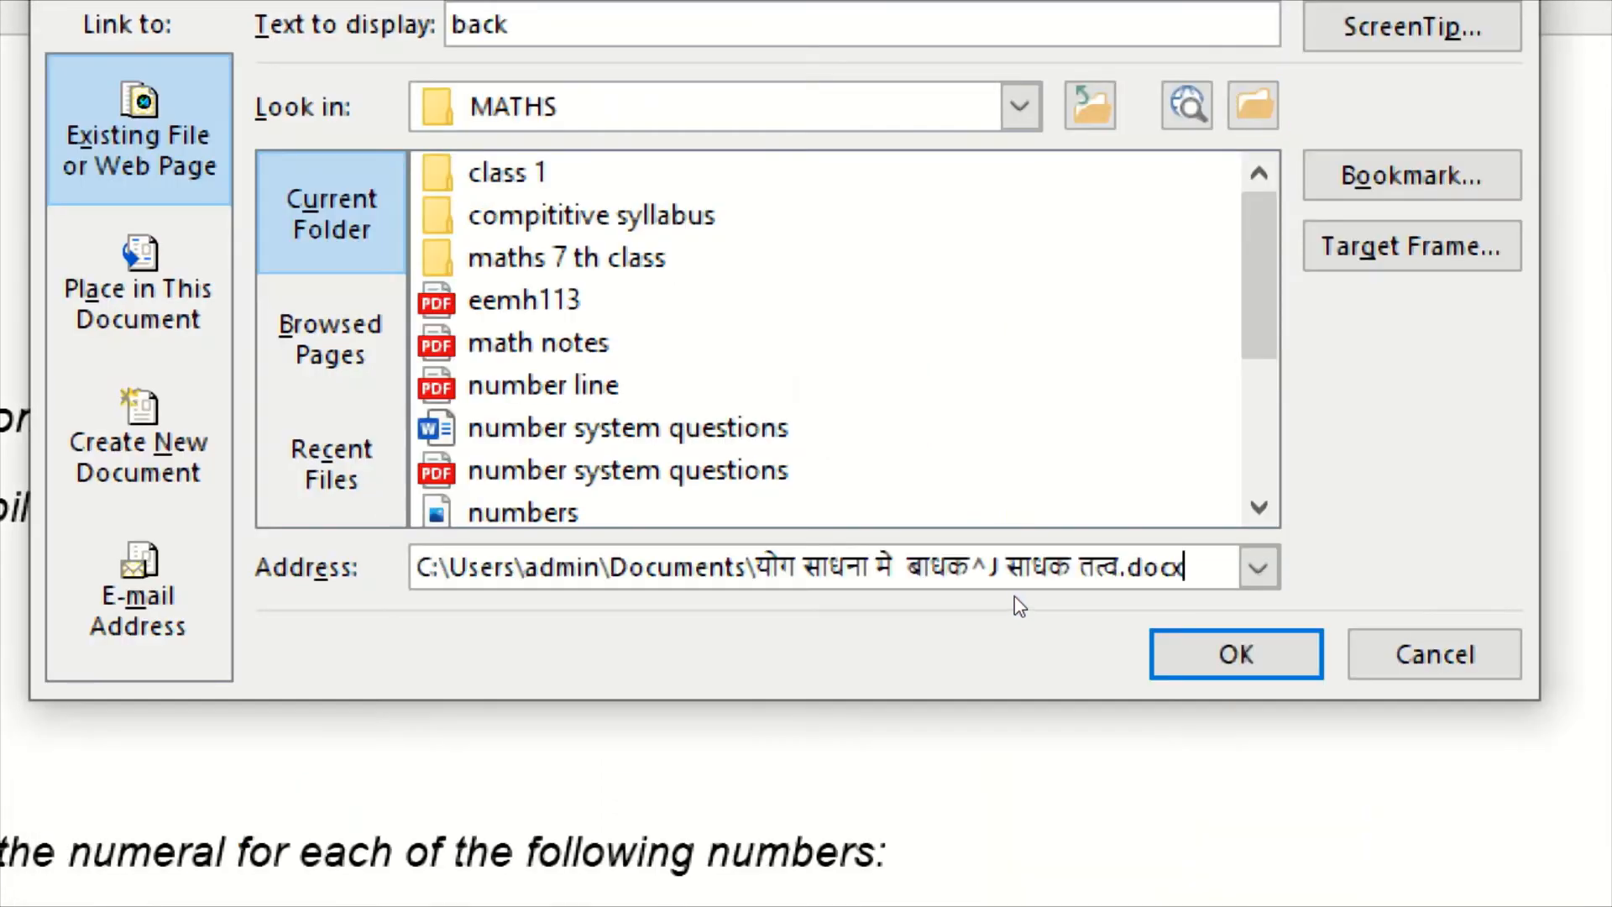
{"action": "key", "text": "Return"}
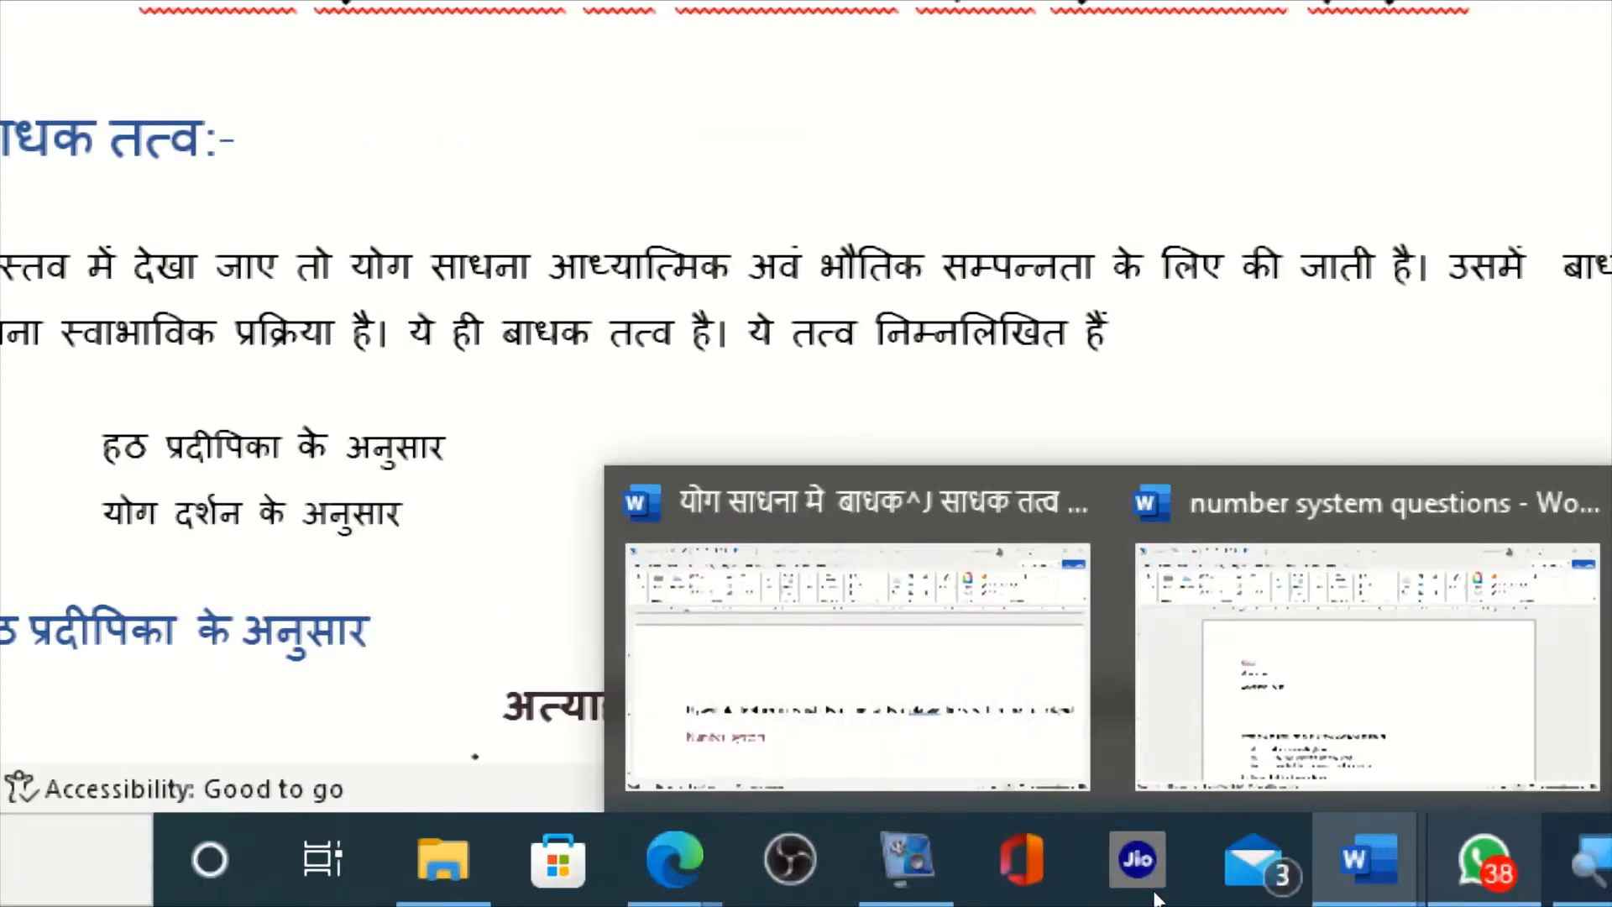
- Close Magnifier and switch to the Word document that contains the hyperlink definition
{"action": "mouse_move", "coordinate": [1611, 892]}
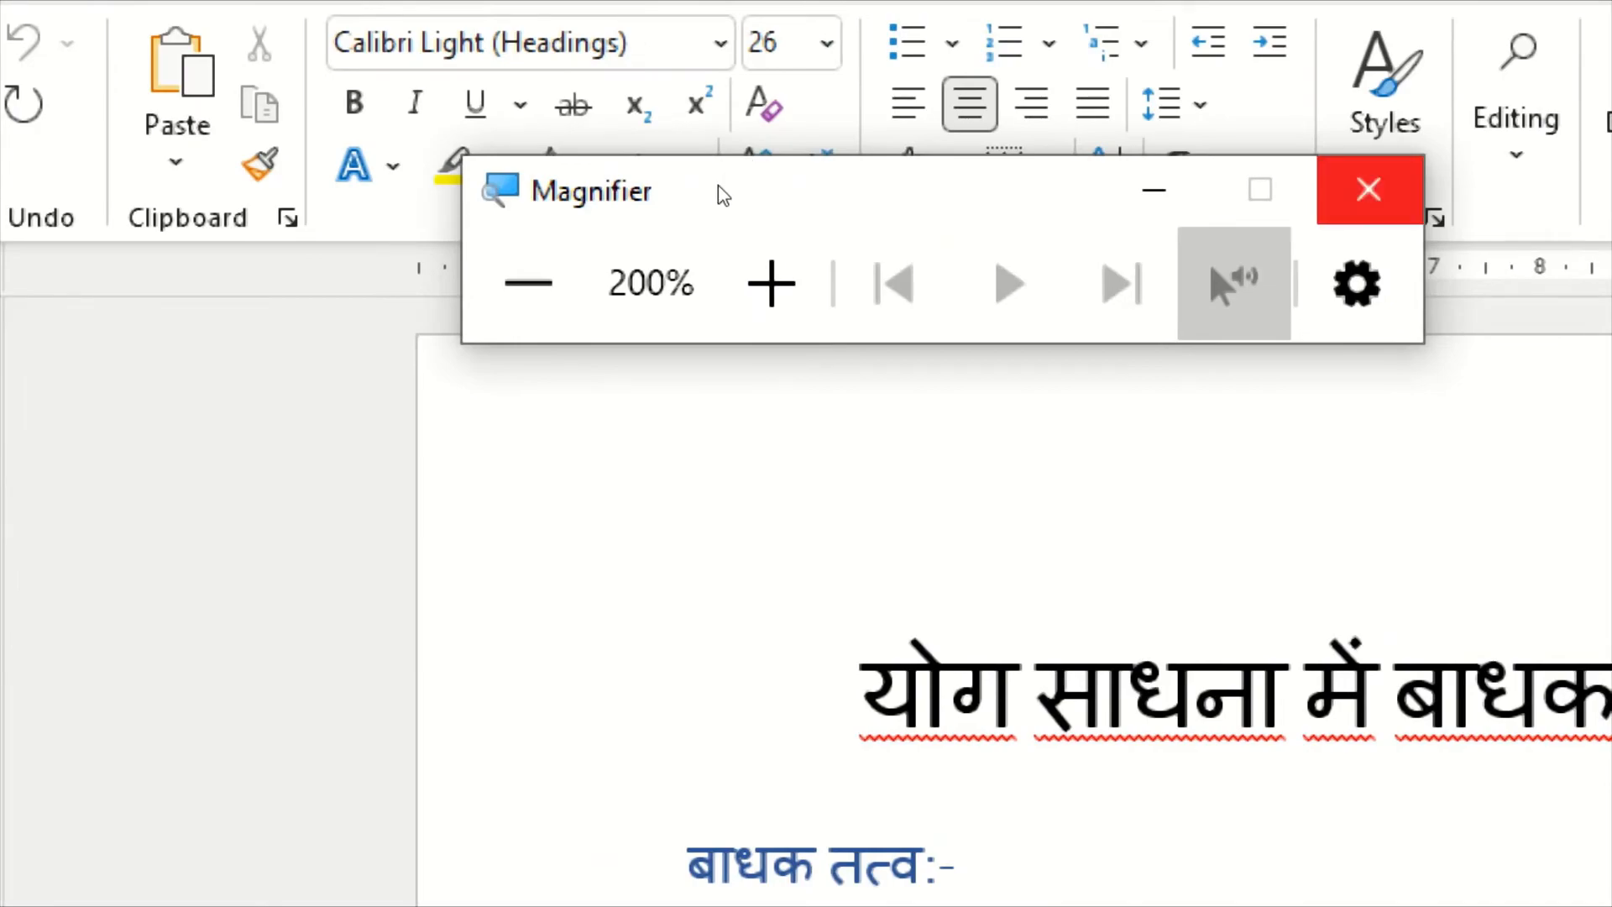
{"action": "left_click", "coordinate": [1369, 189]}
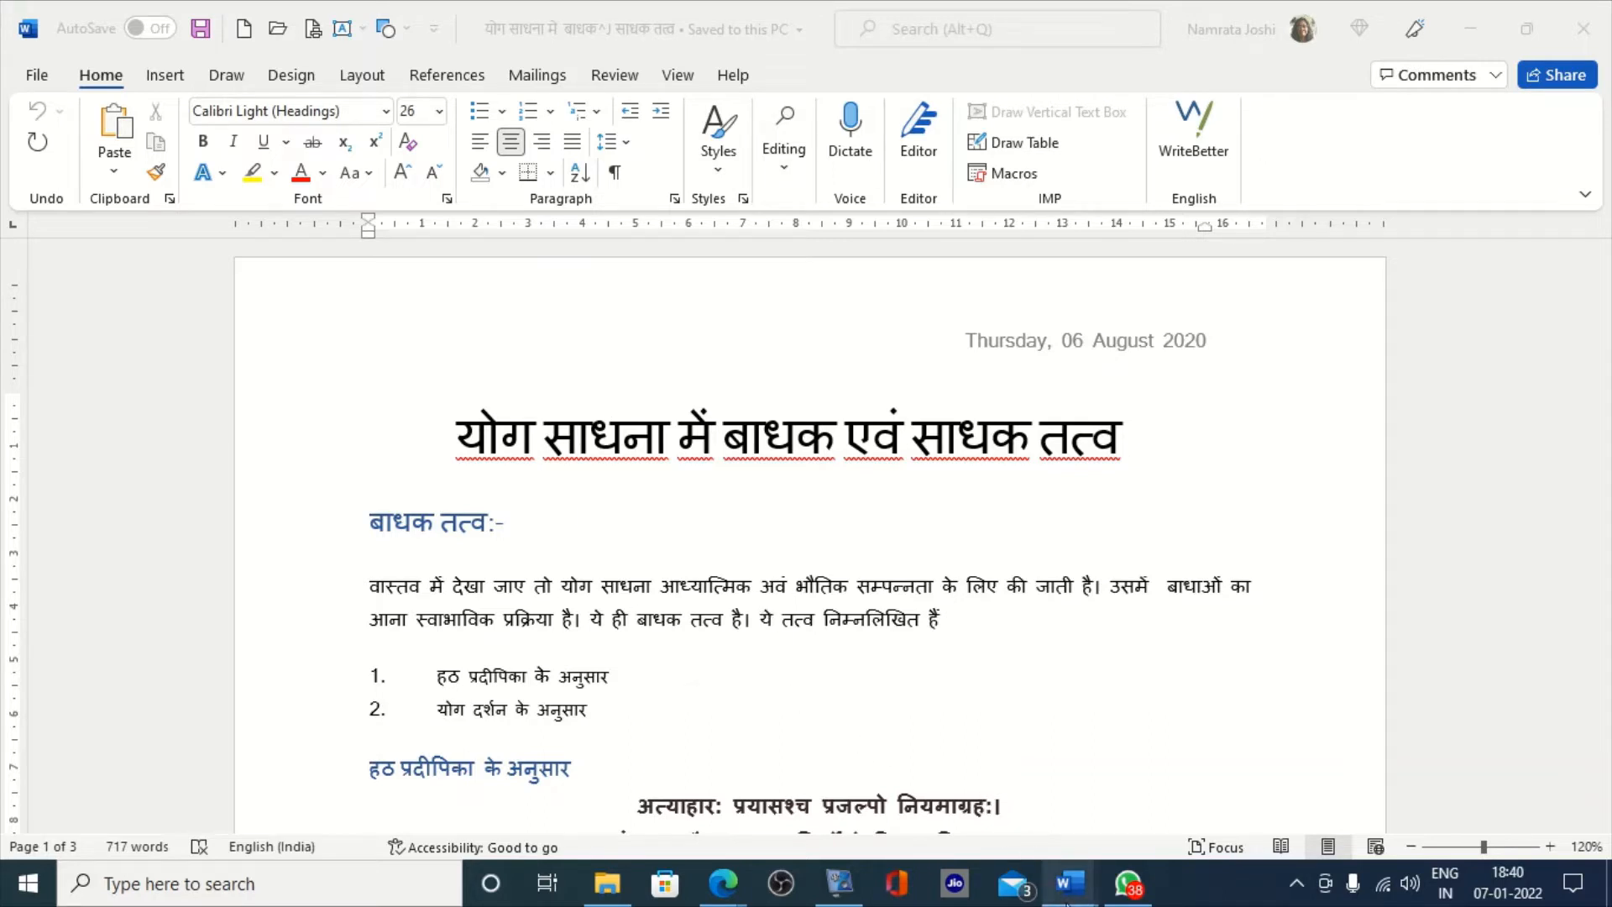
{"action": "mouse_move", "coordinate": [1066, 902]}
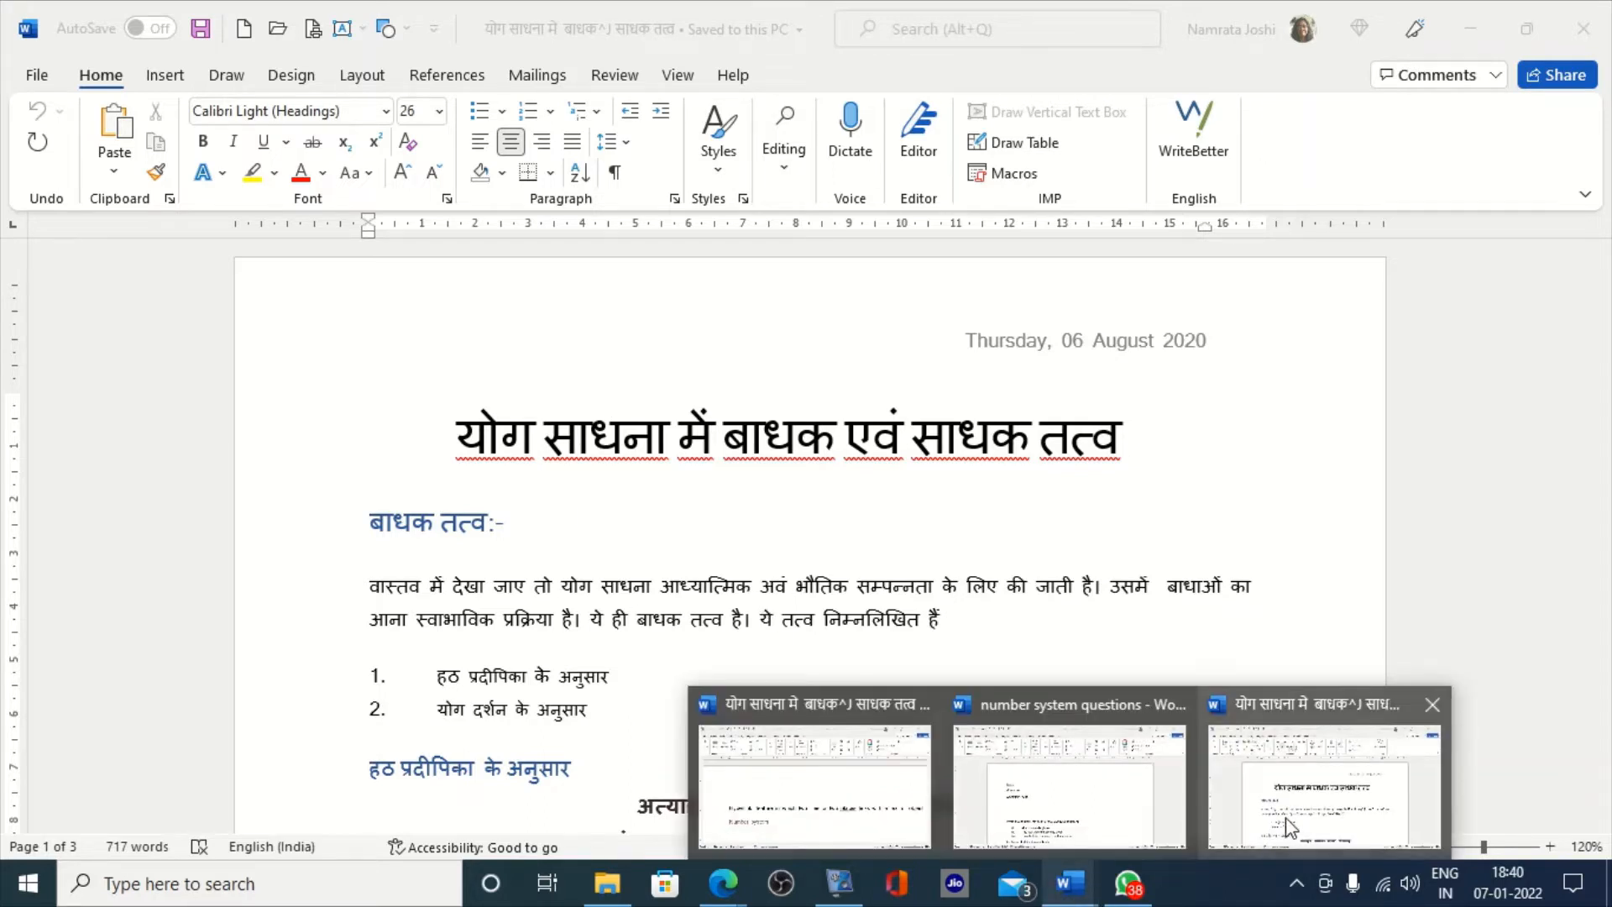
{"action": "mouse_move", "coordinate": [1142, 826]}
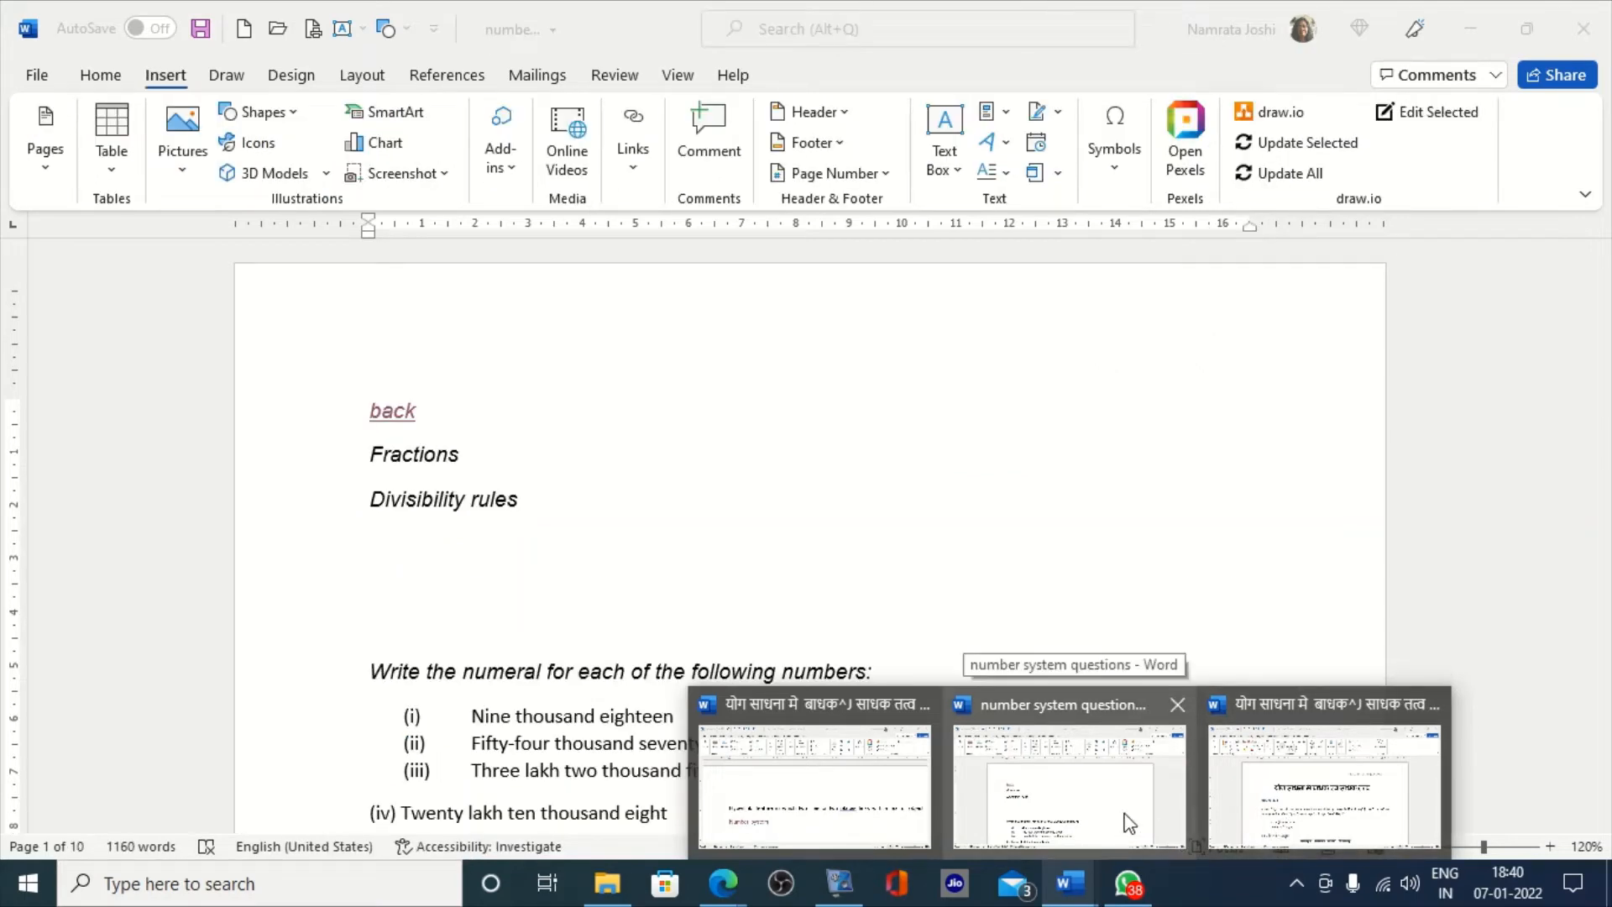
{"action": "mouse_move", "coordinate": [865, 827]}
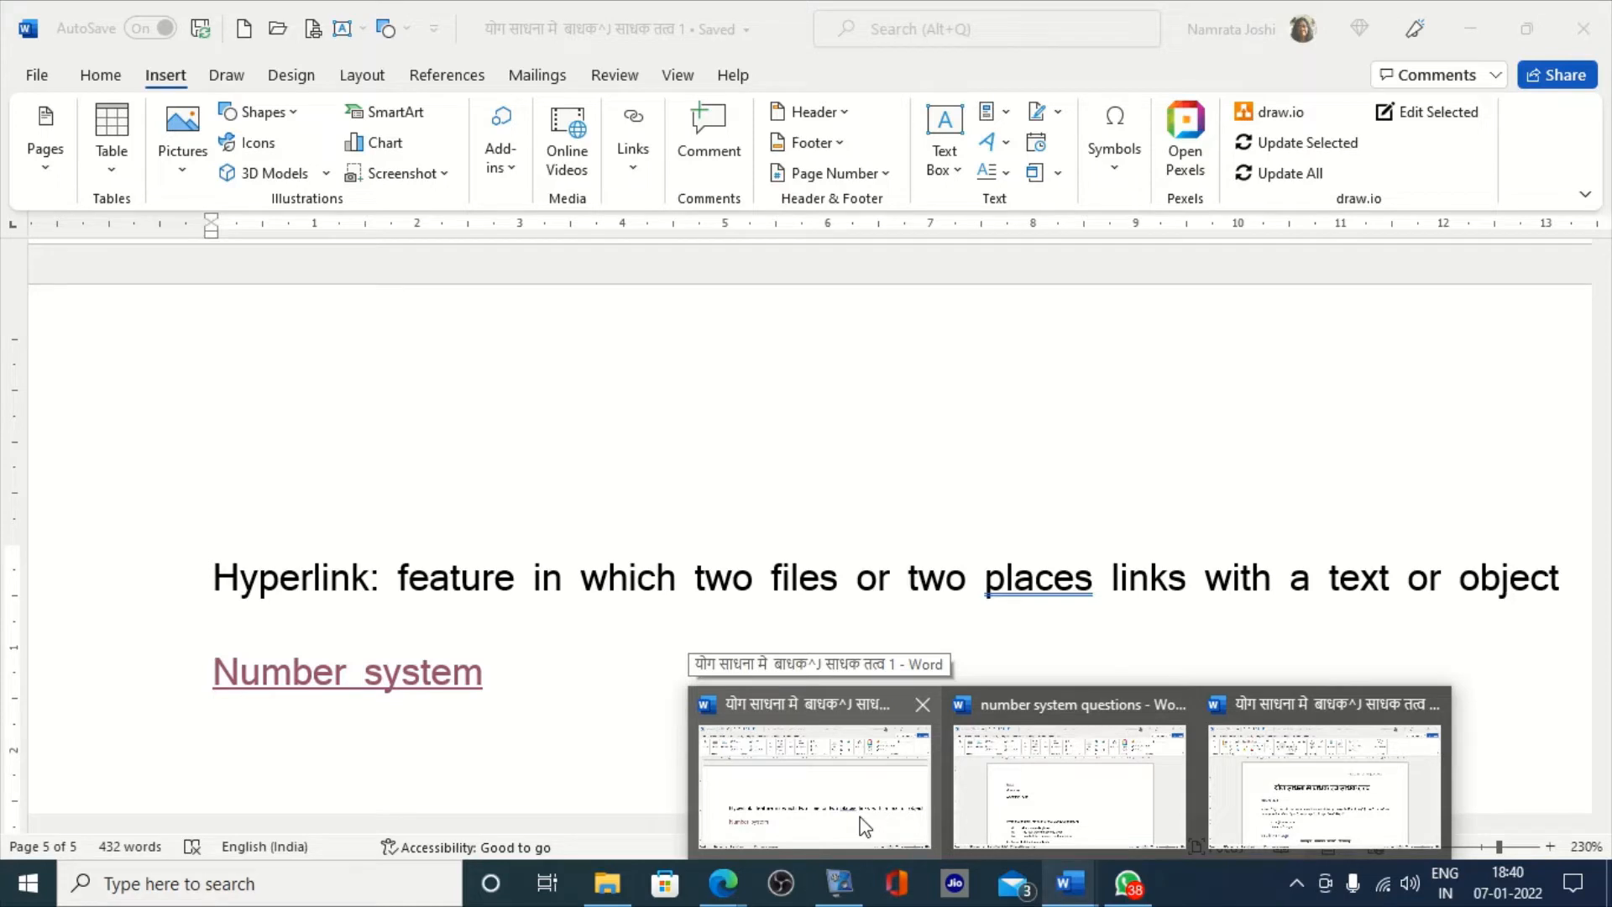
{"action": "left_click", "coordinate": [865, 827]}
- Add a new line reading "Bookmark:" below the "Number system" link
{"action": "left_click", "coordinate": [443, 676], "text": "ctrl"}
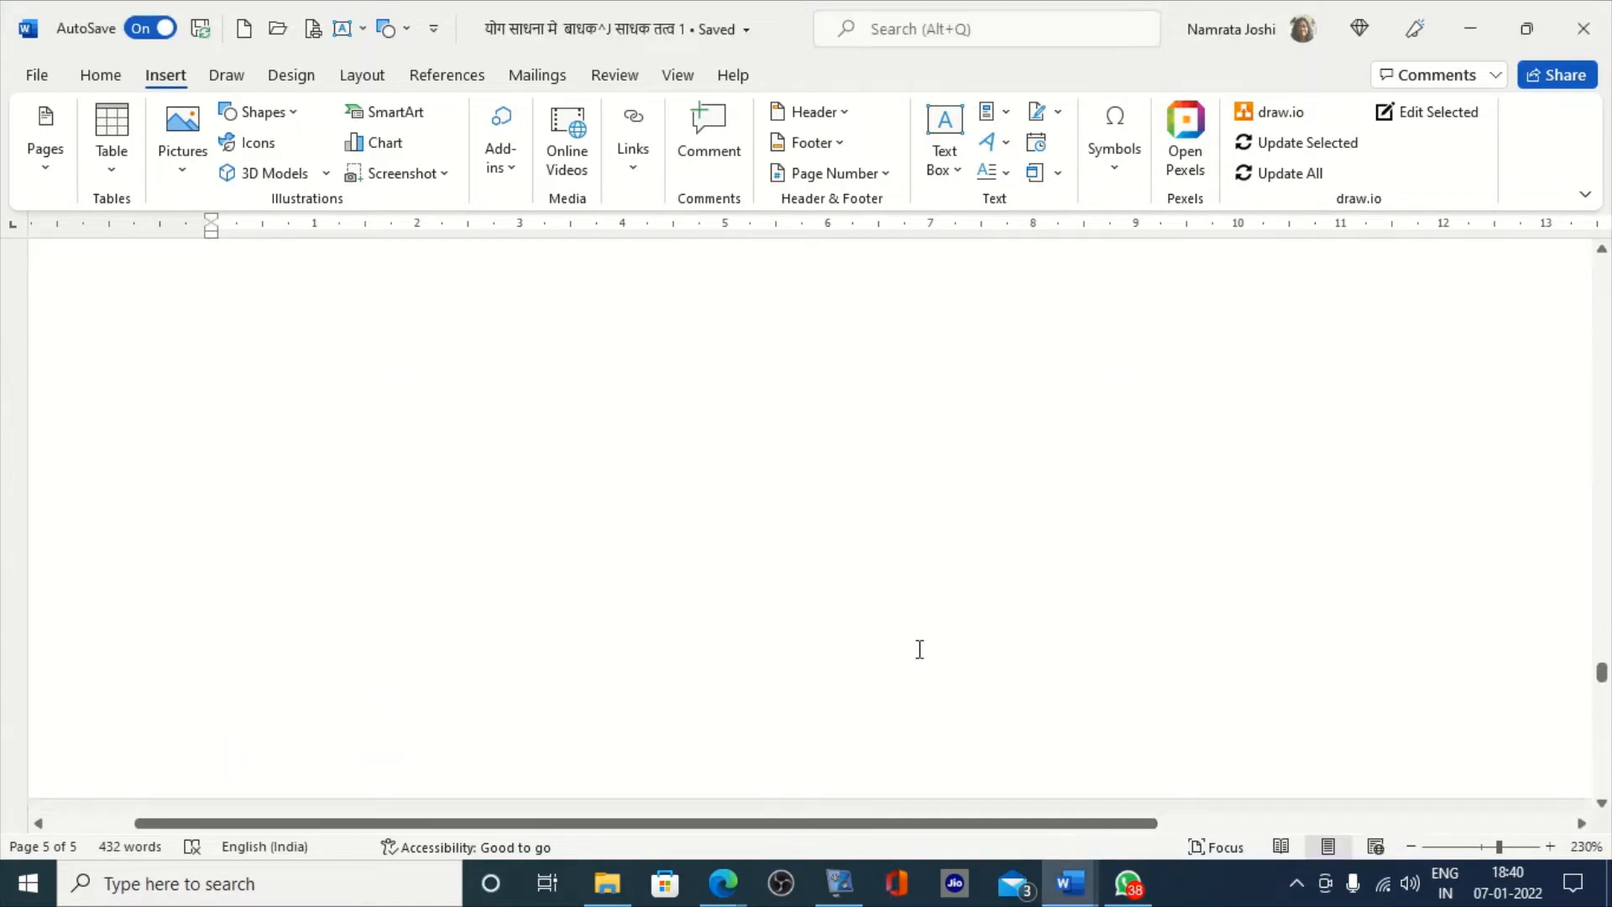
{"action": "scroll", "coordinate": [920, 649], "scroll_direction": "down", "scroll_amount": 5}
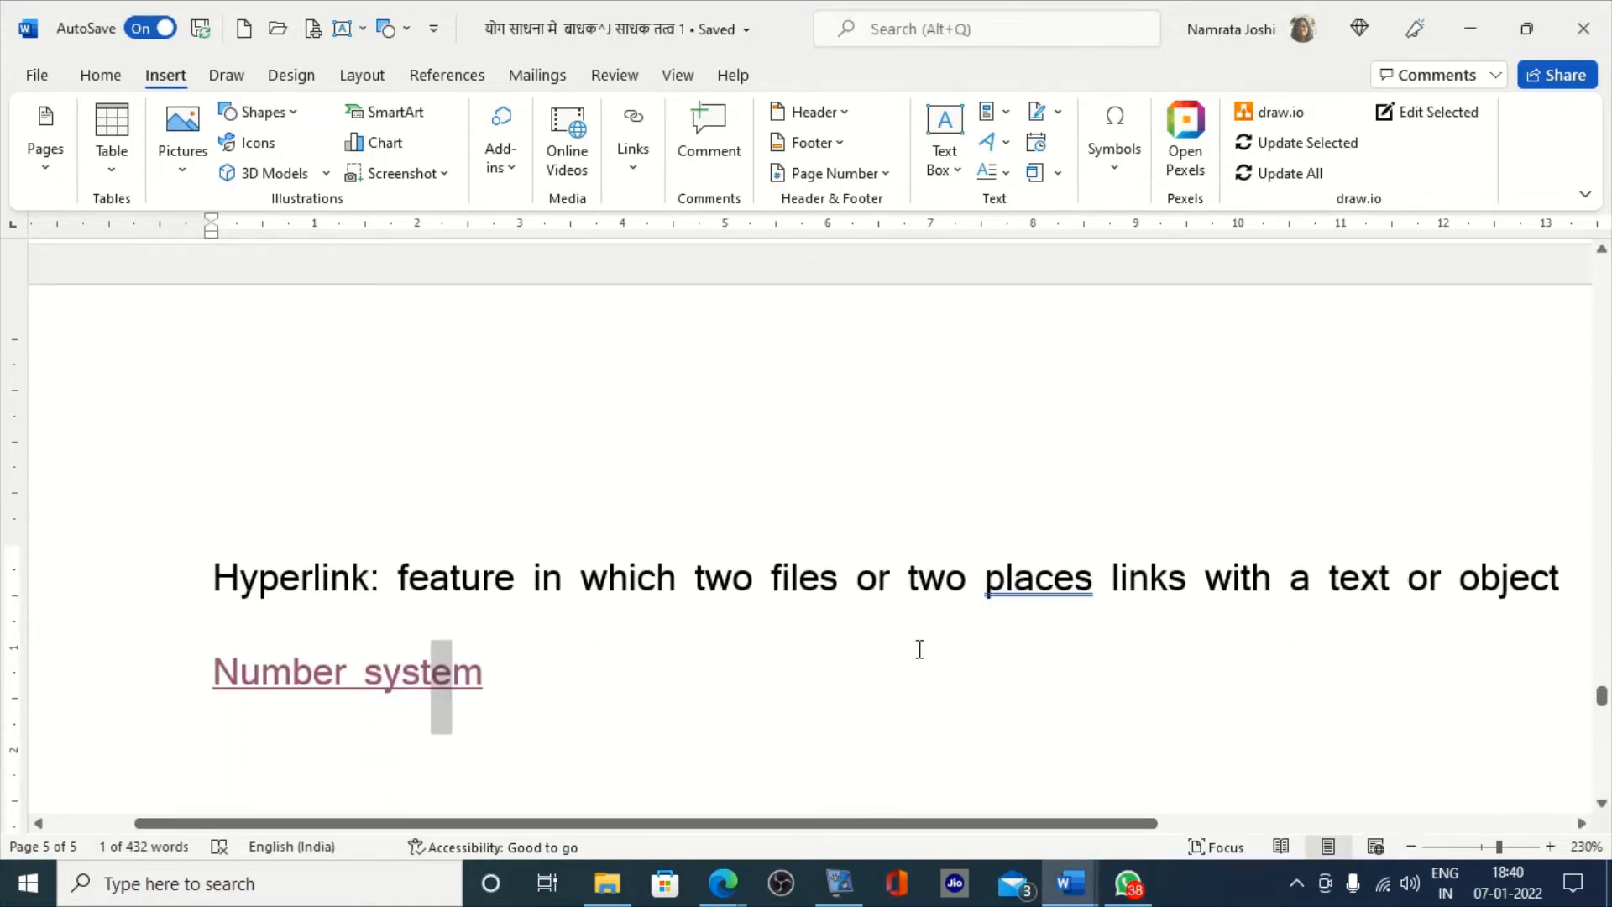
{"action": "key", "text": "End"}
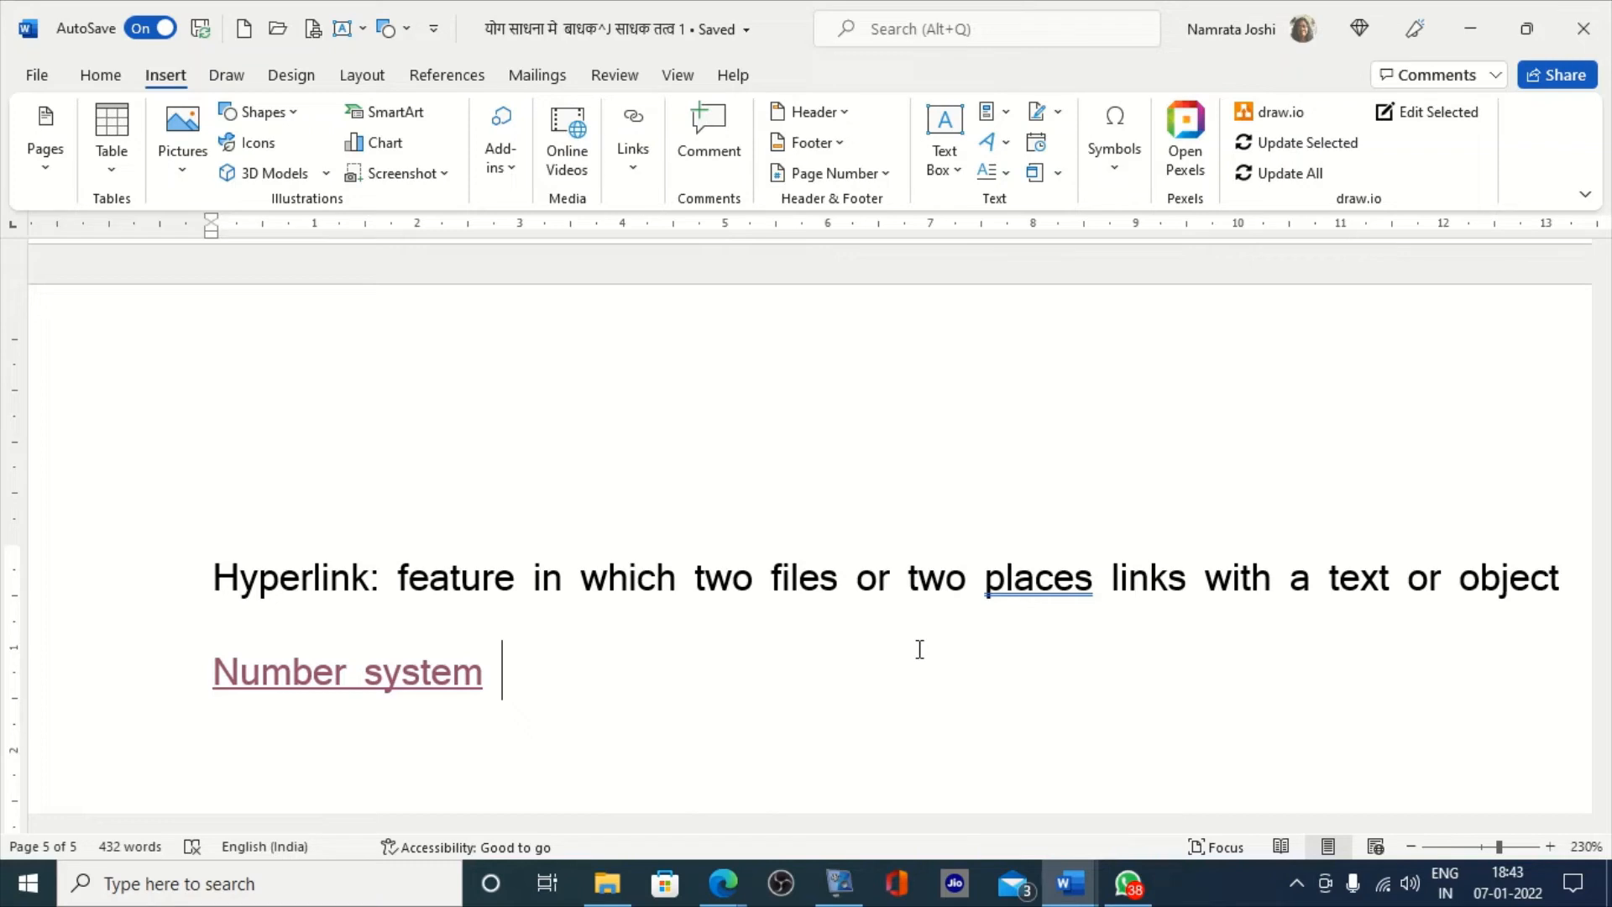
{"action": "key", "text": "Return"}
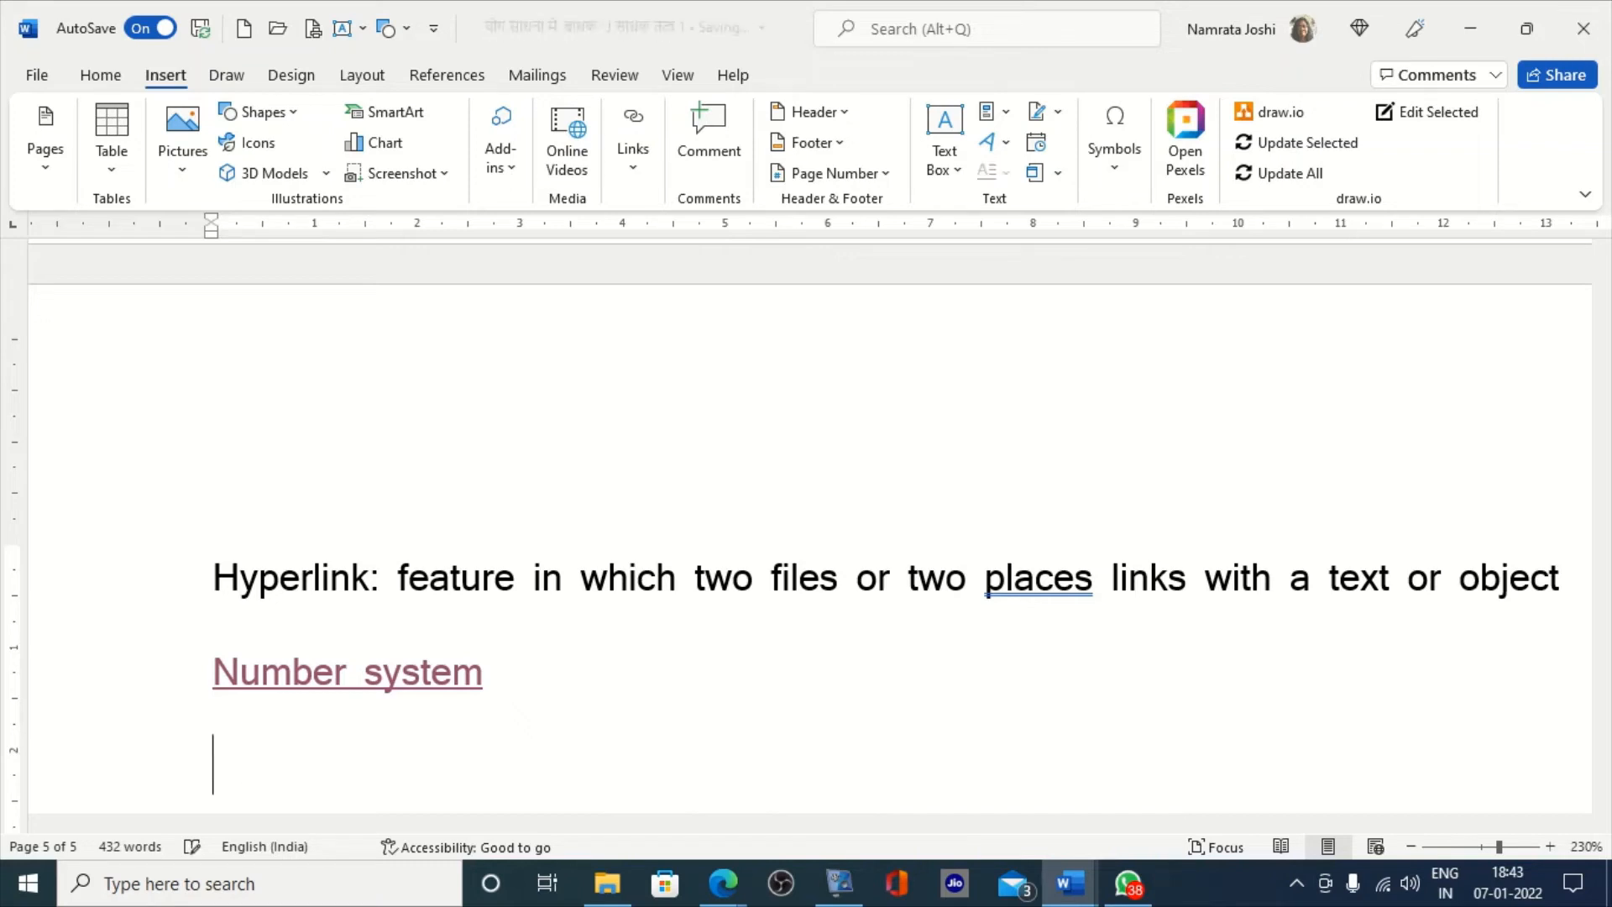
{"action": "type", "text": "Bookmark:"}
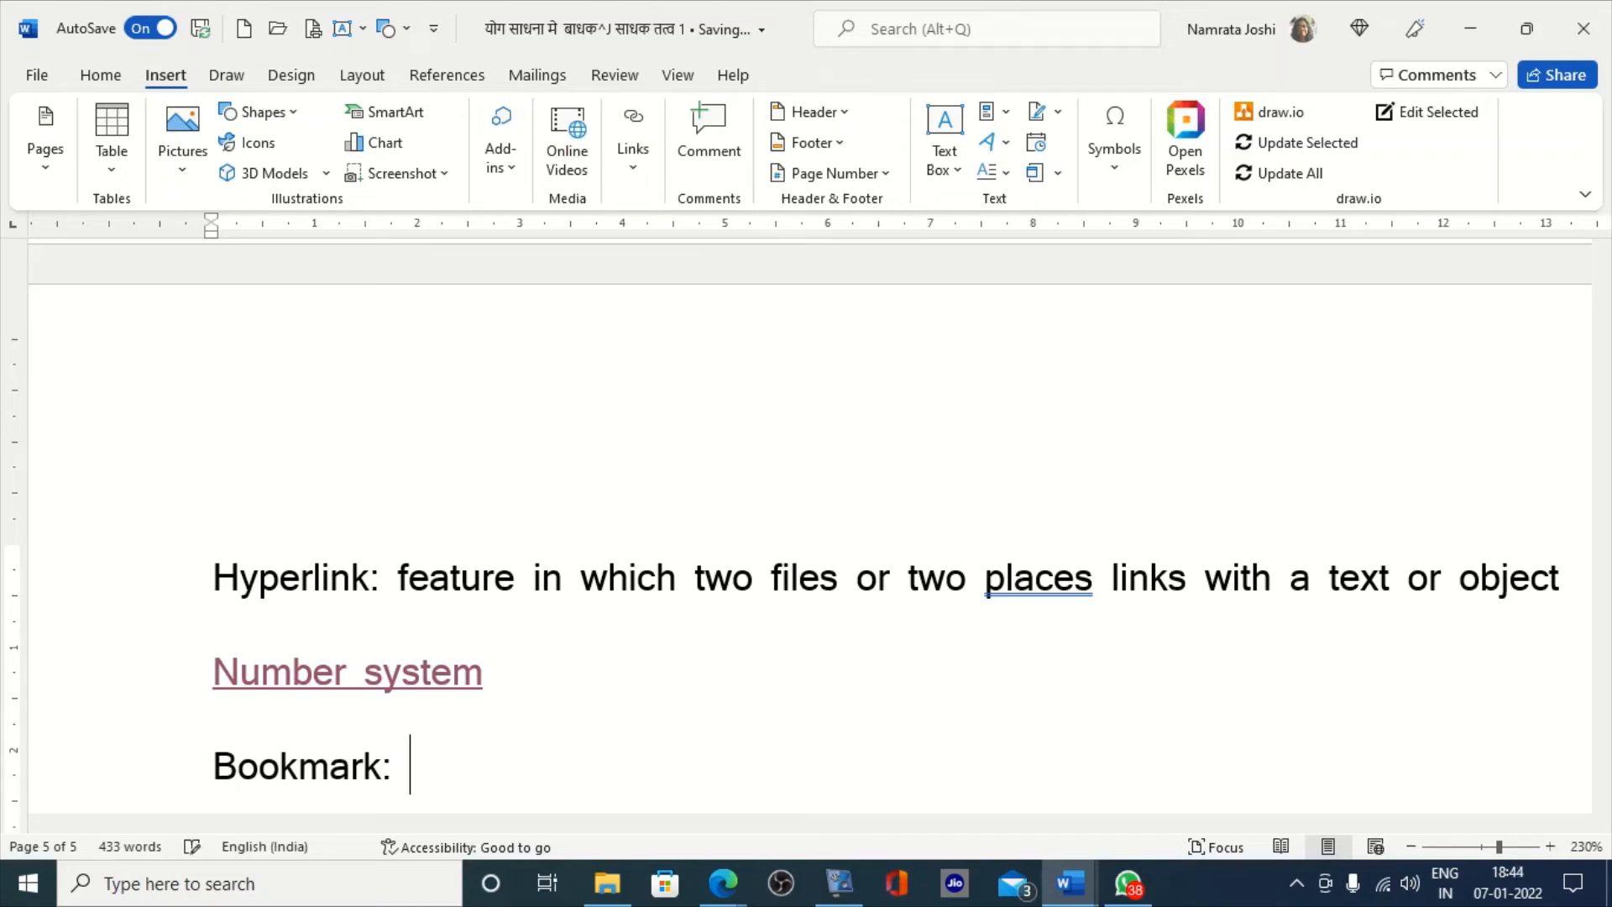
- Complete the "Bookmark:" line with the definition "Mark a place in a document by giving a name is called bookmark."
{"action": "type", "text": "Mat"}
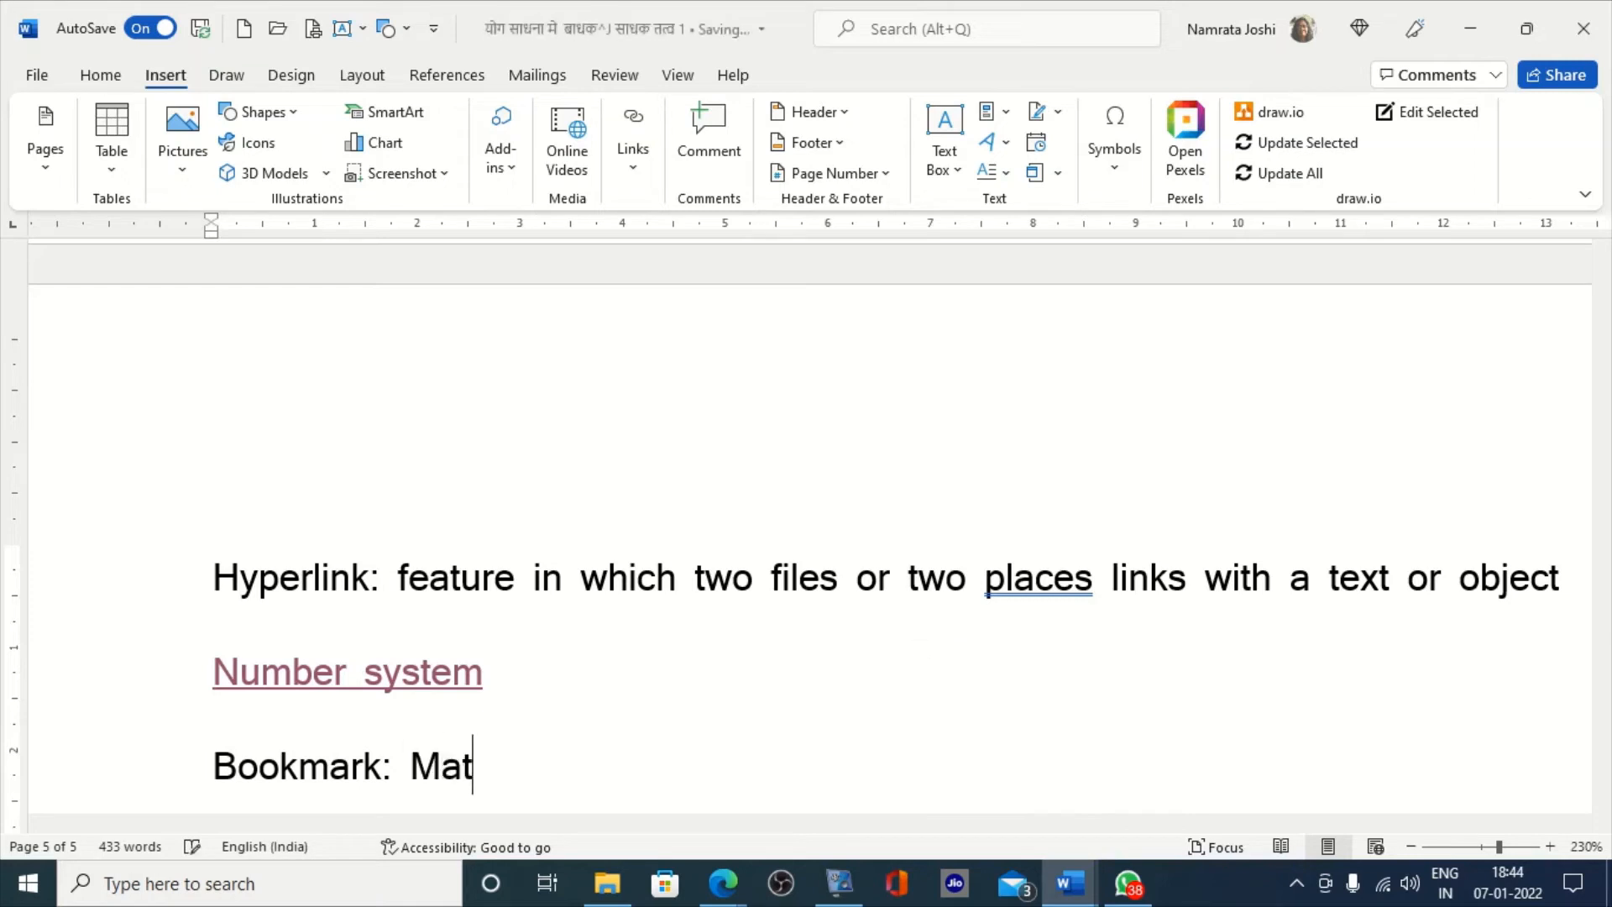
{"action": "key", "text": "BackSpace"}
{"action": "type", "text": "rk"}
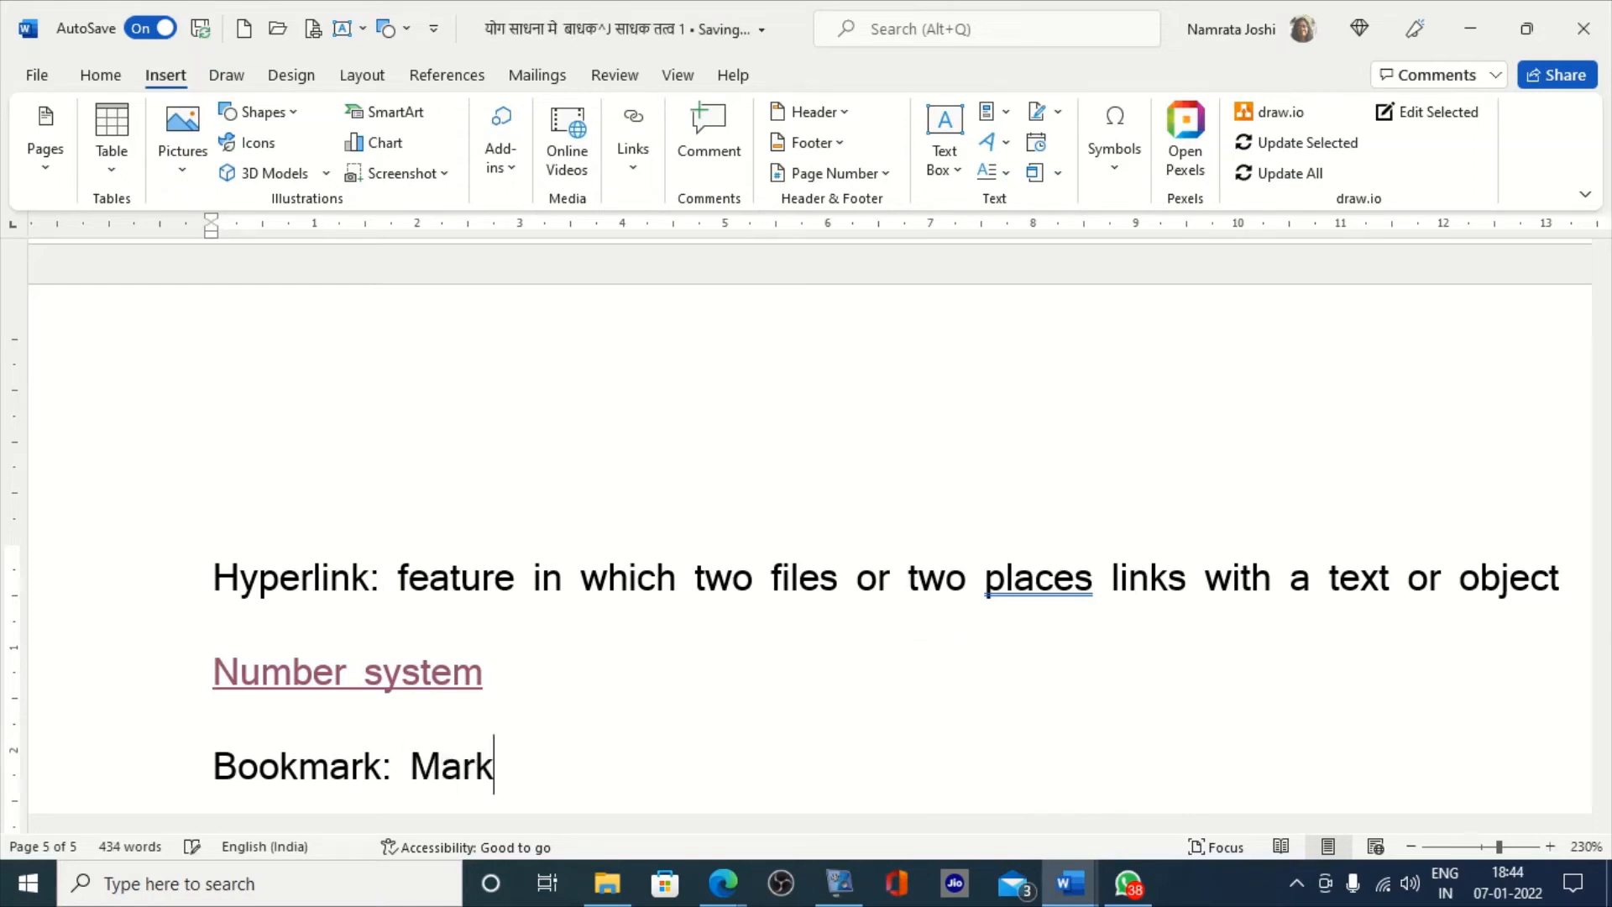
{"action": "type", "text": " a"}
{"action": "key", "text": "F12"}
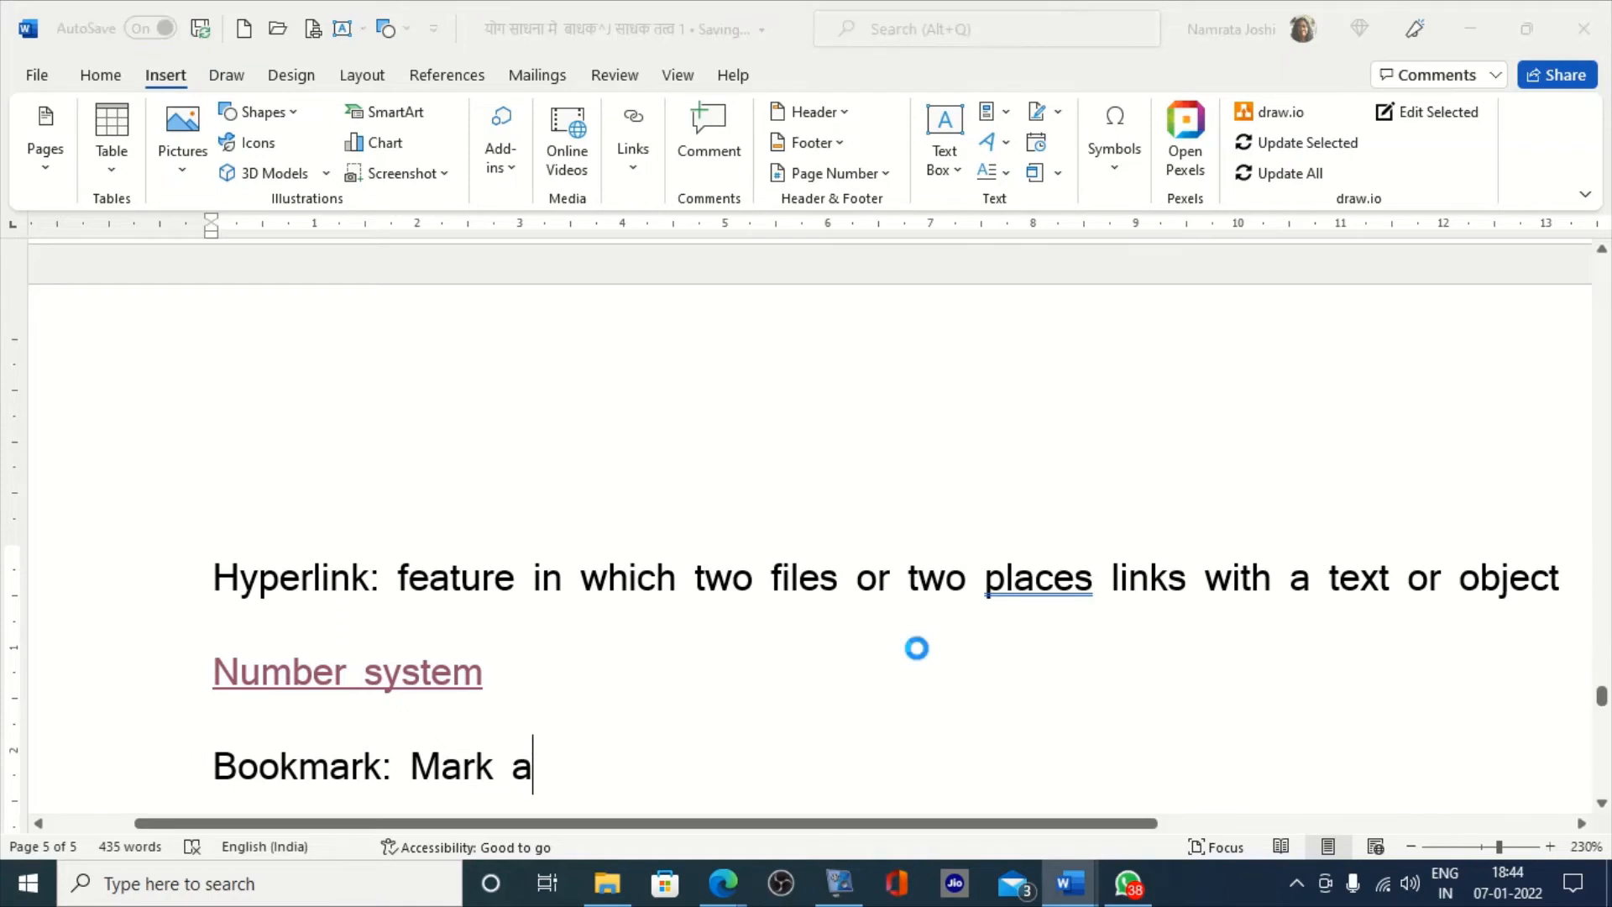
{"action": "key", "text": "Escape"}
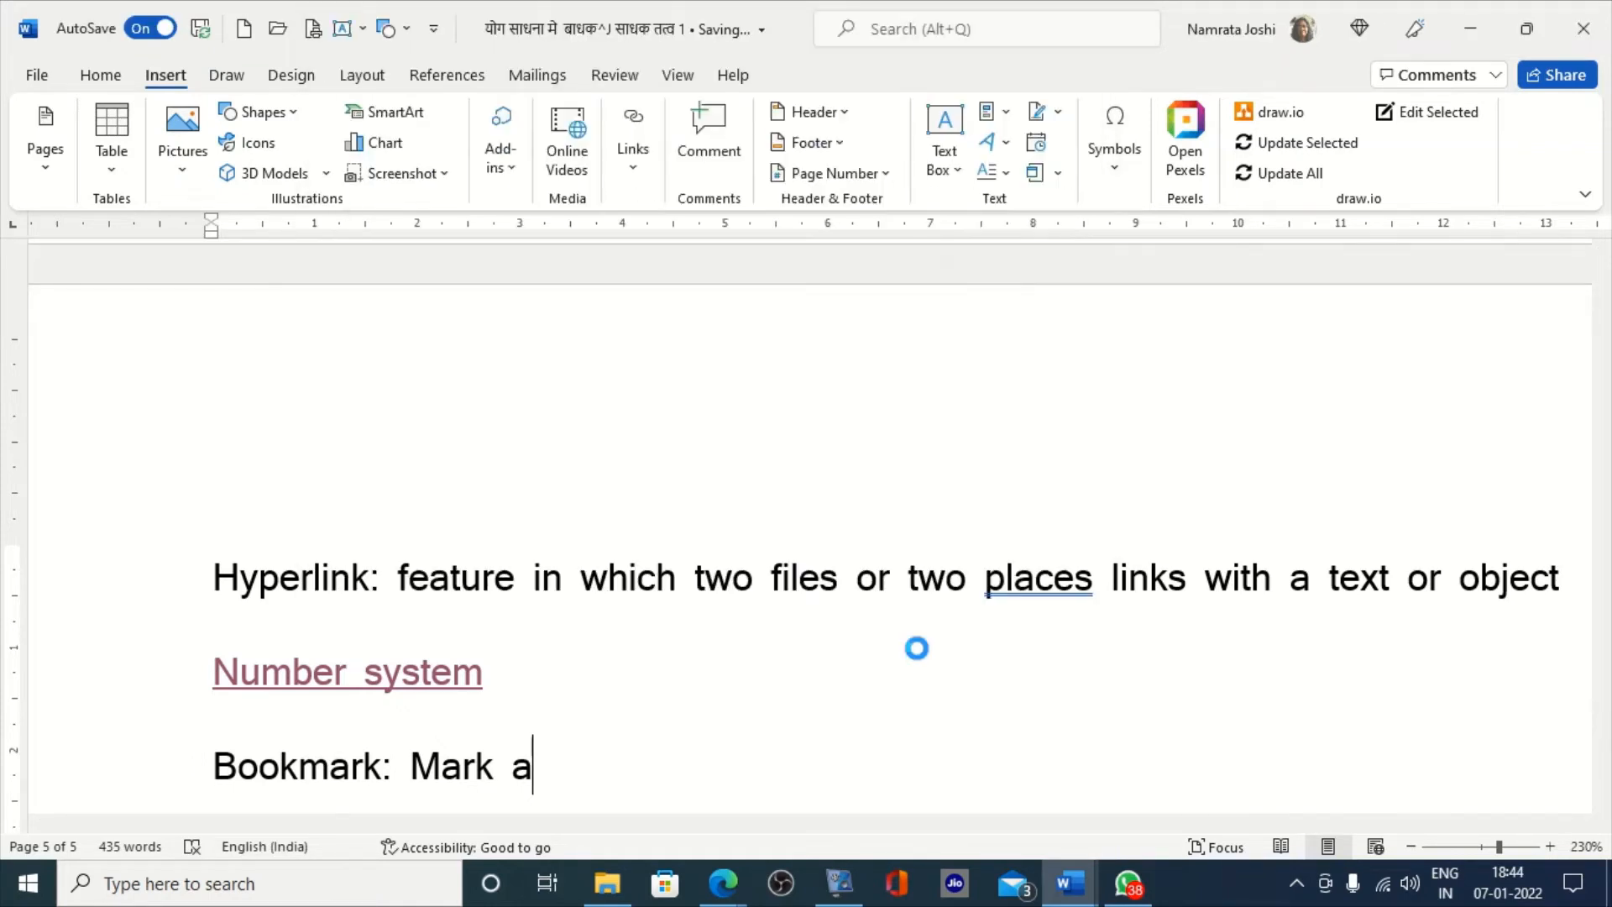
{"action": "type", "text": "pla"}
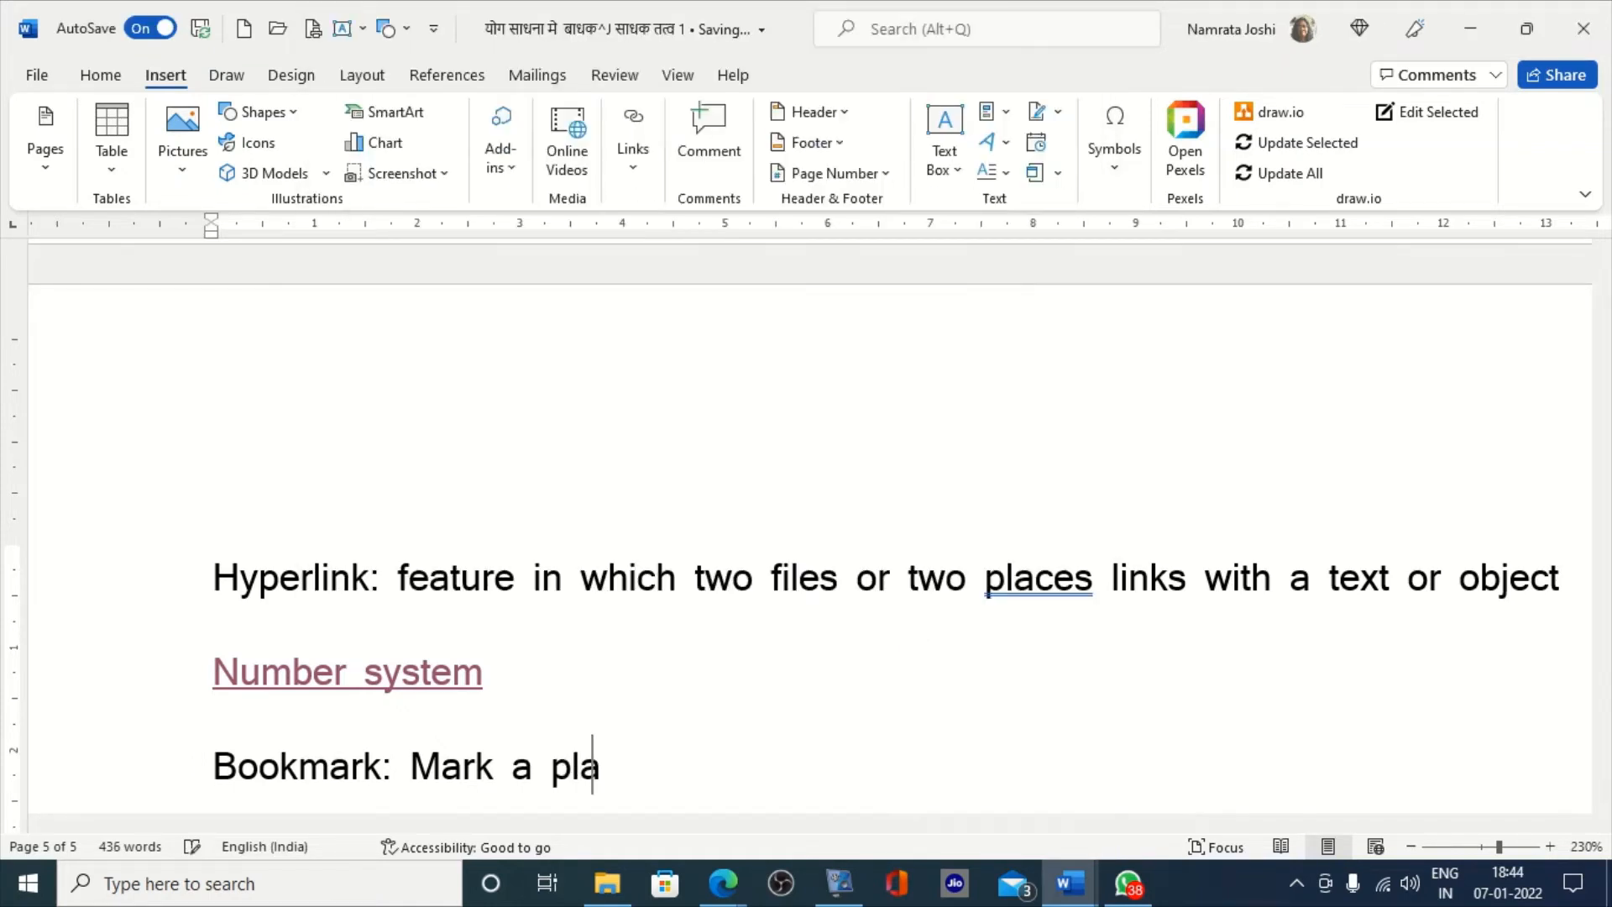
{"action": "type", "text": "ce in "}
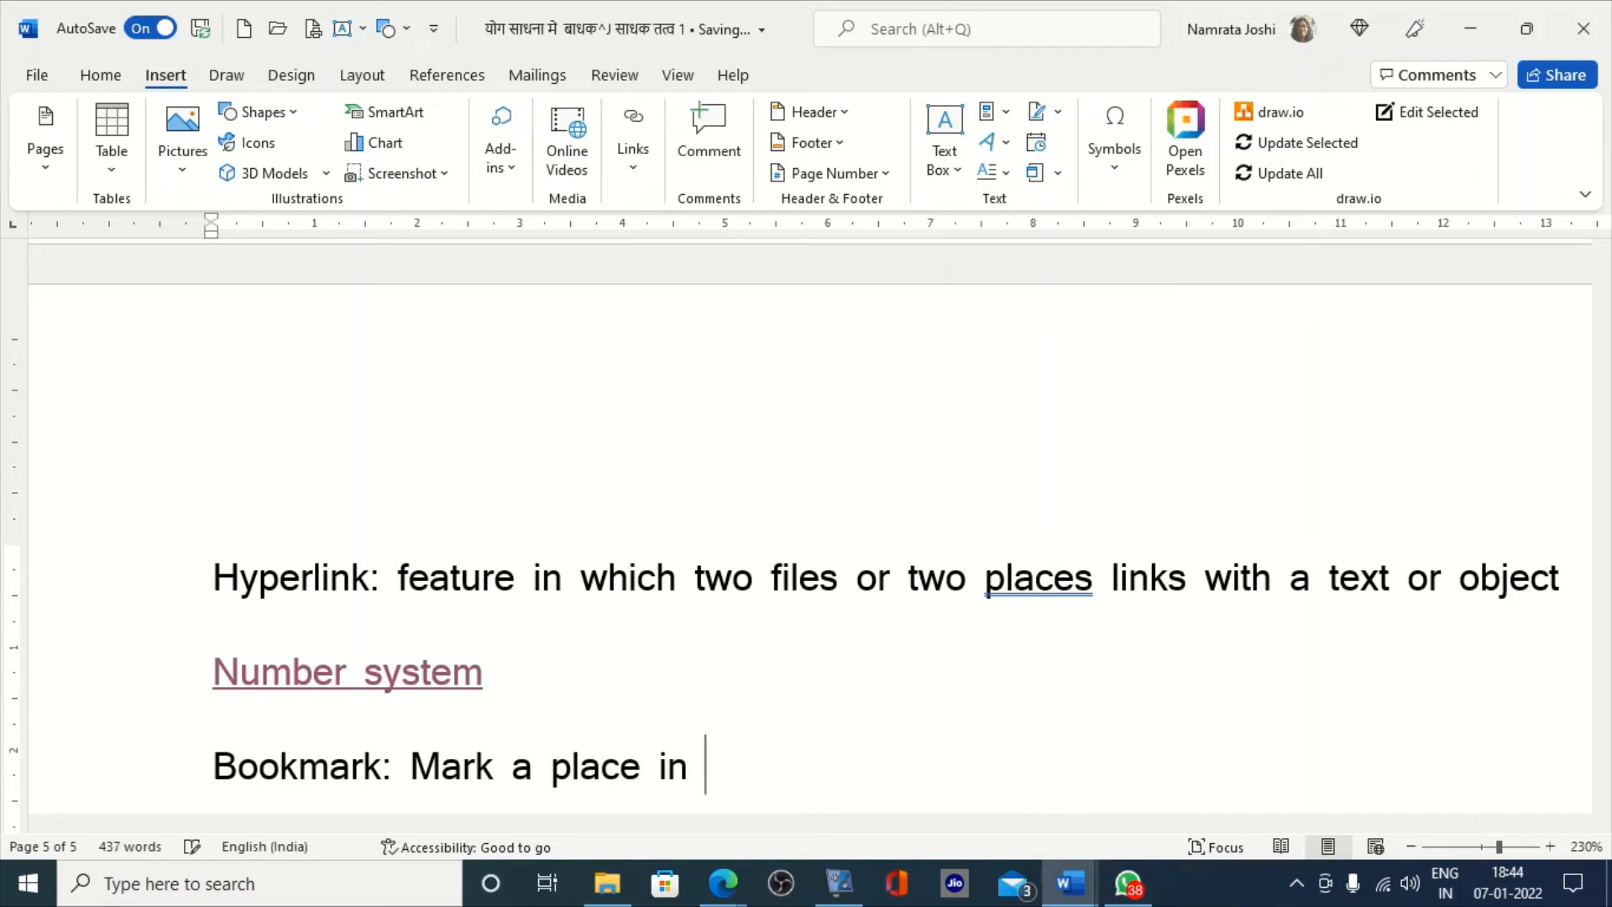
{"action": "type", "text": "a document "}
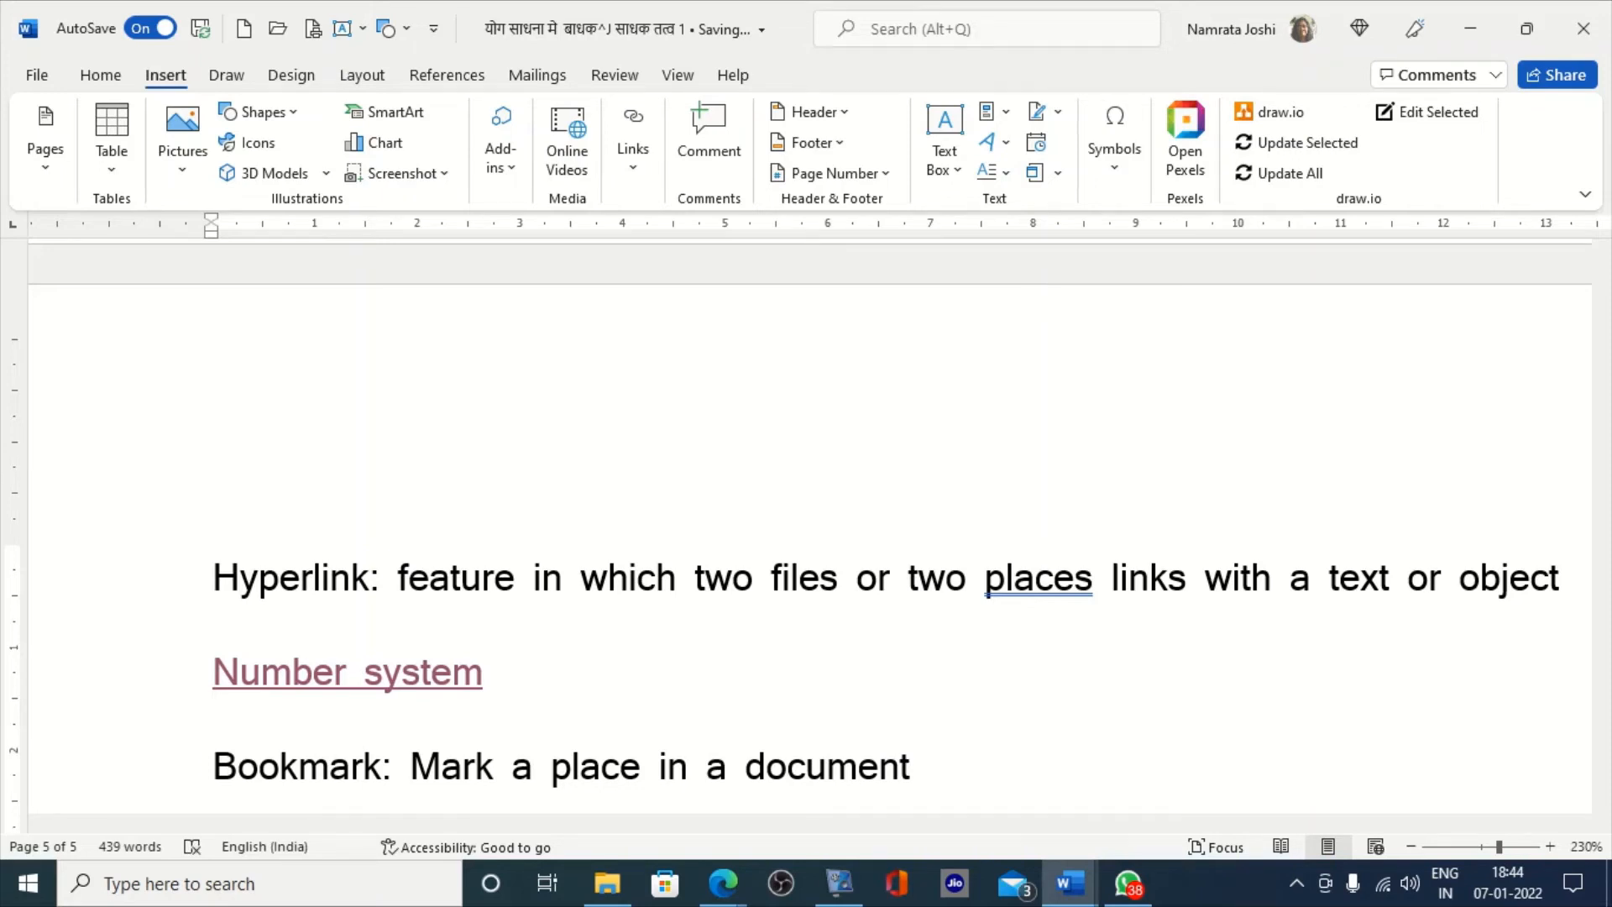
{"action": "type", "text": "by gi"}
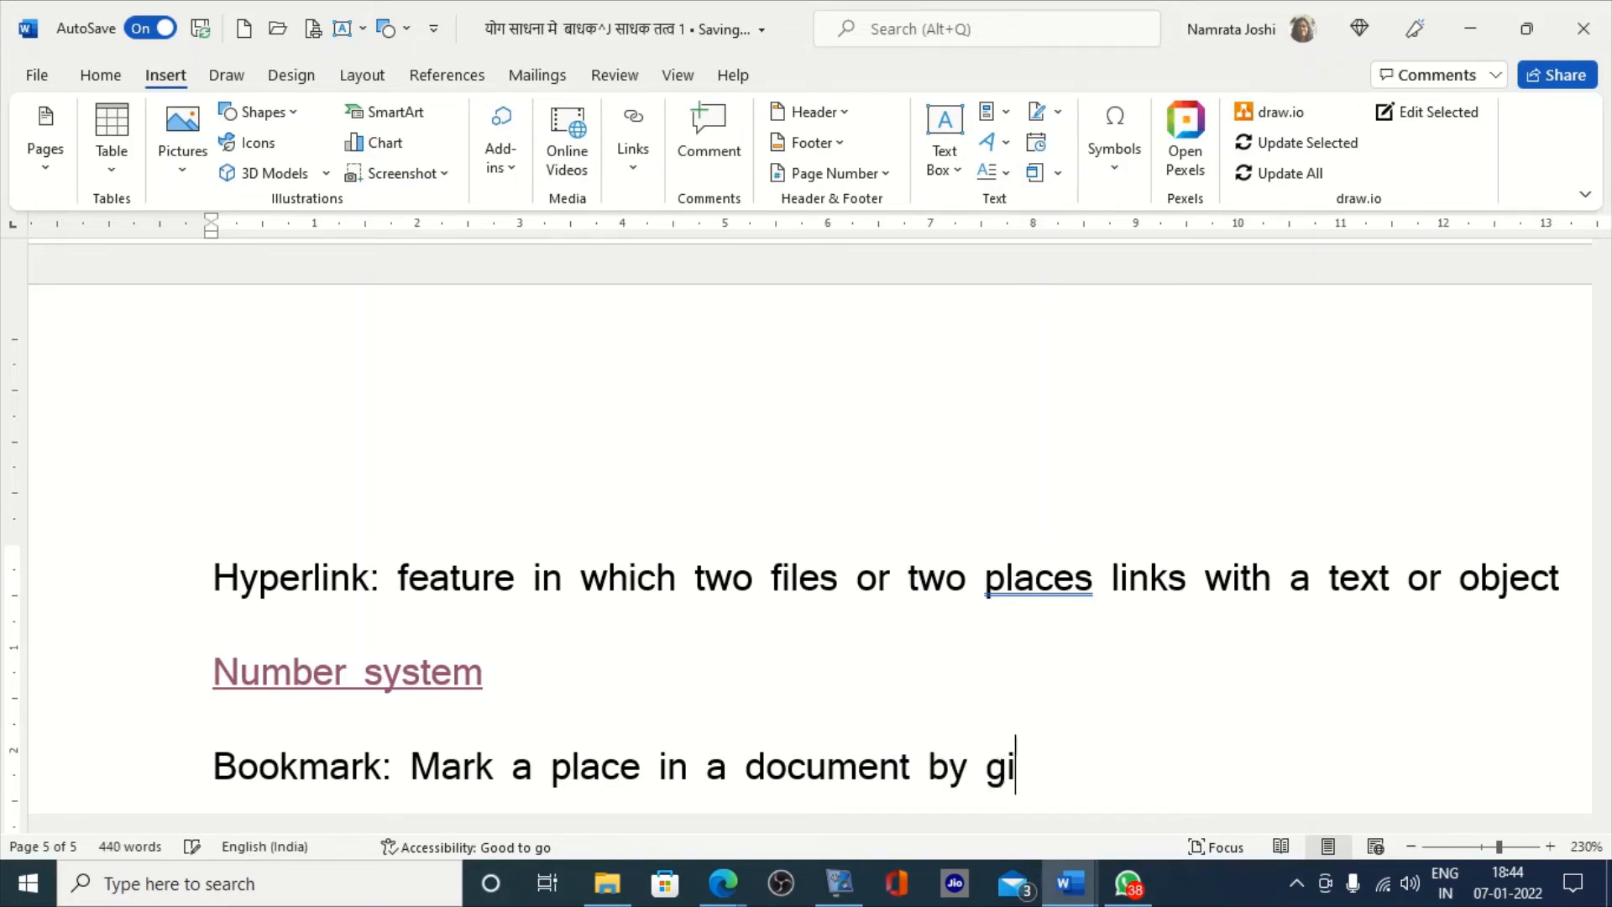
{"action": "type", "text": "ving a name "}
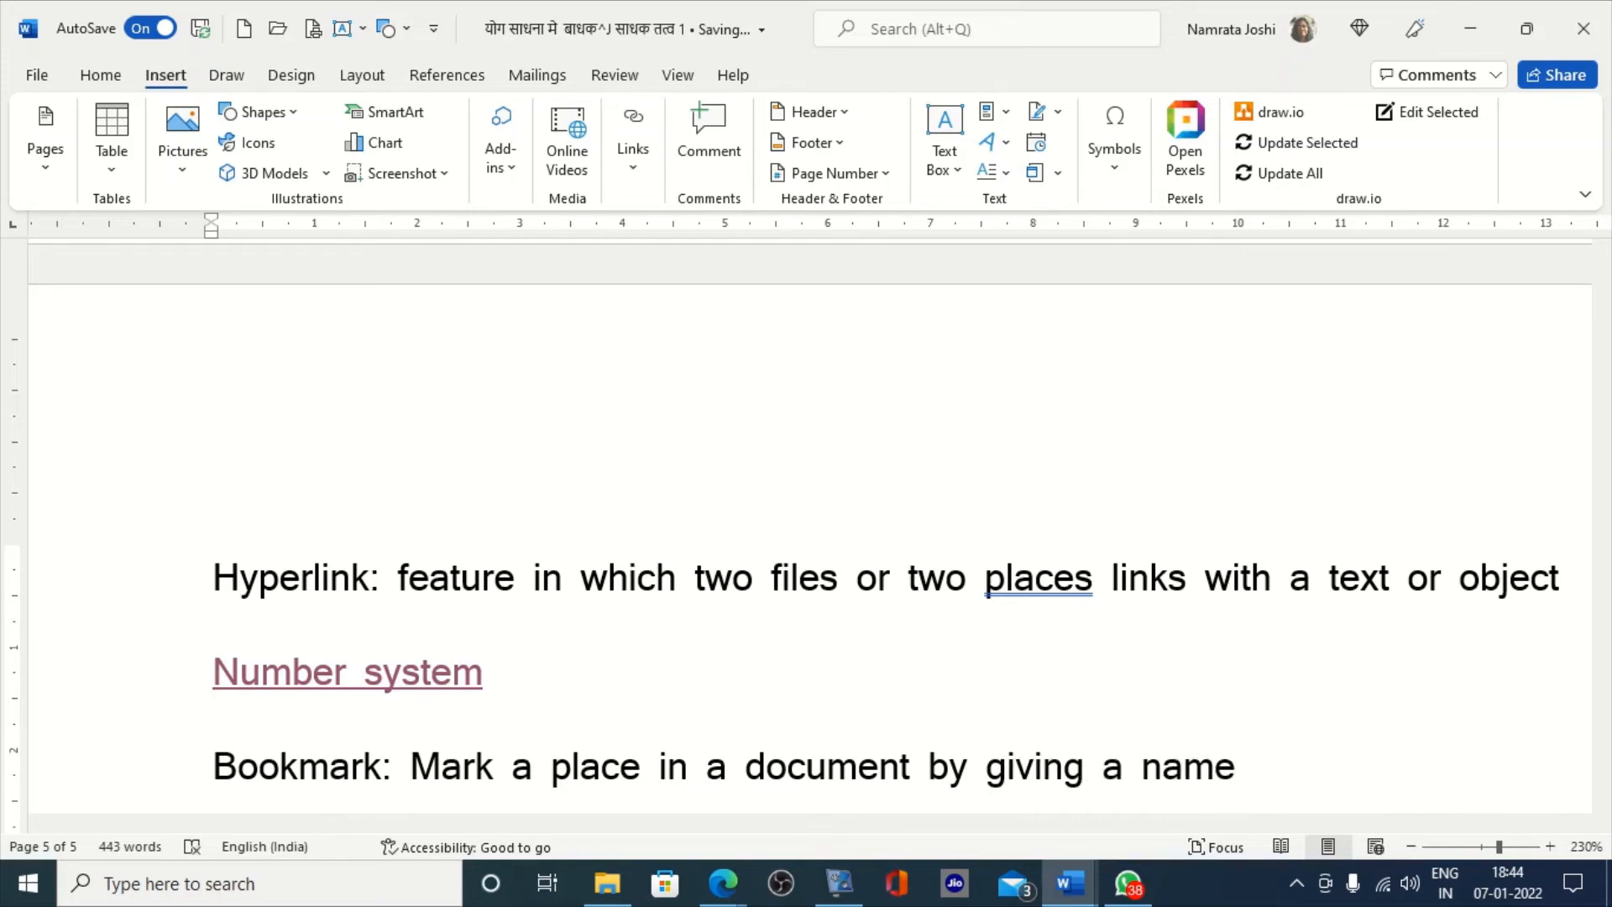
{"action": "type", "text": "is called "}
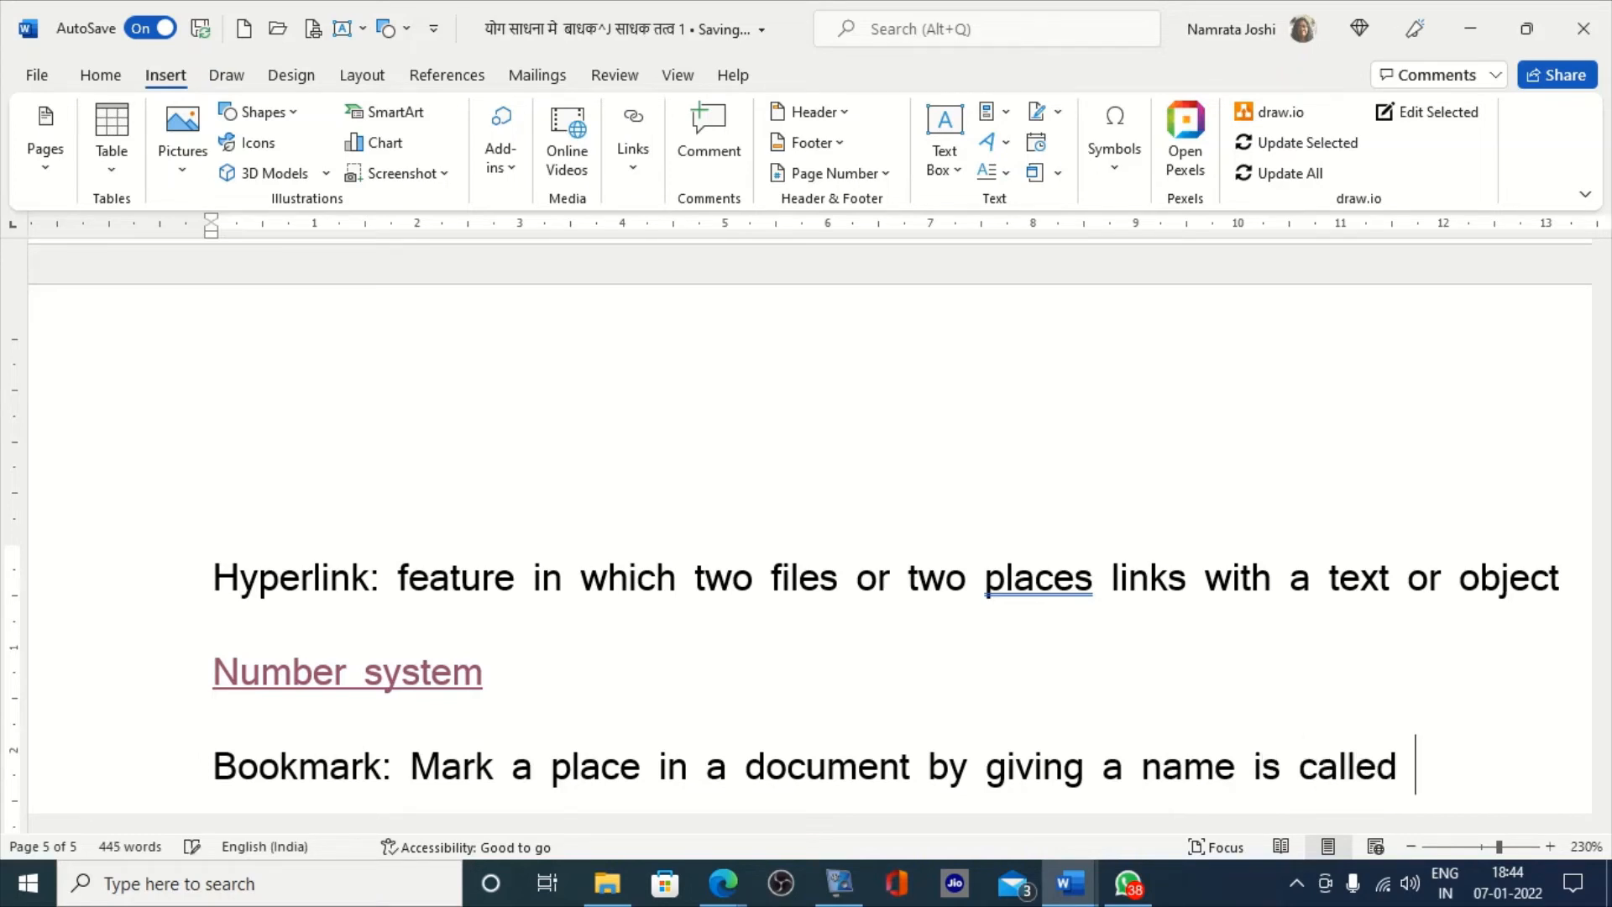
{"action": "type", "text": "bookmar"}
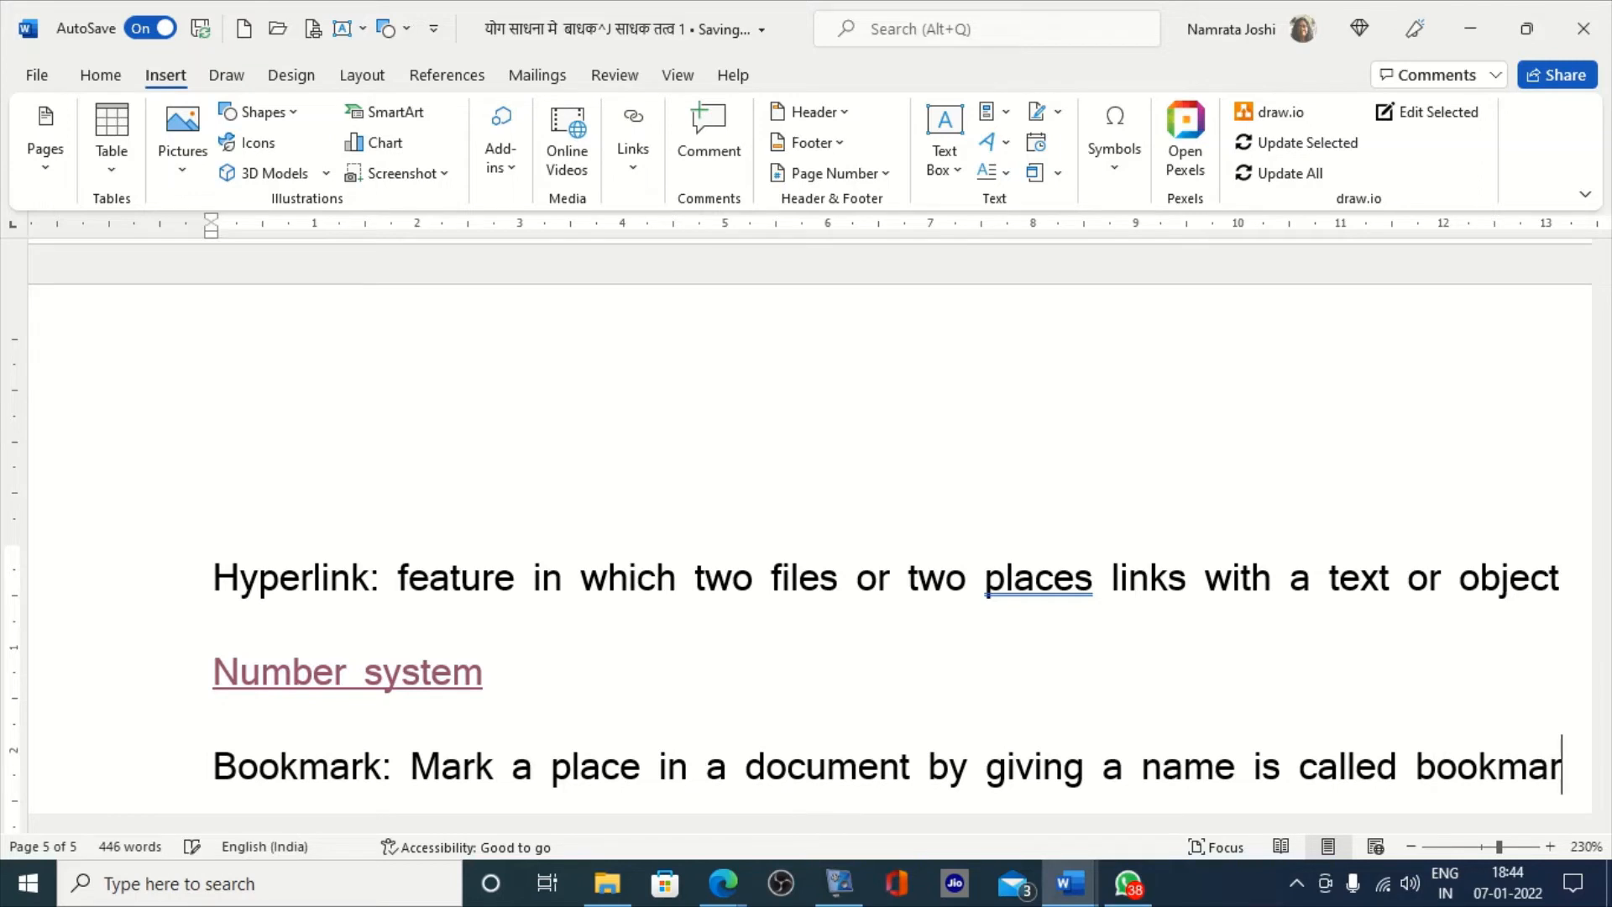
{"action": "type", "text": "k.v"}
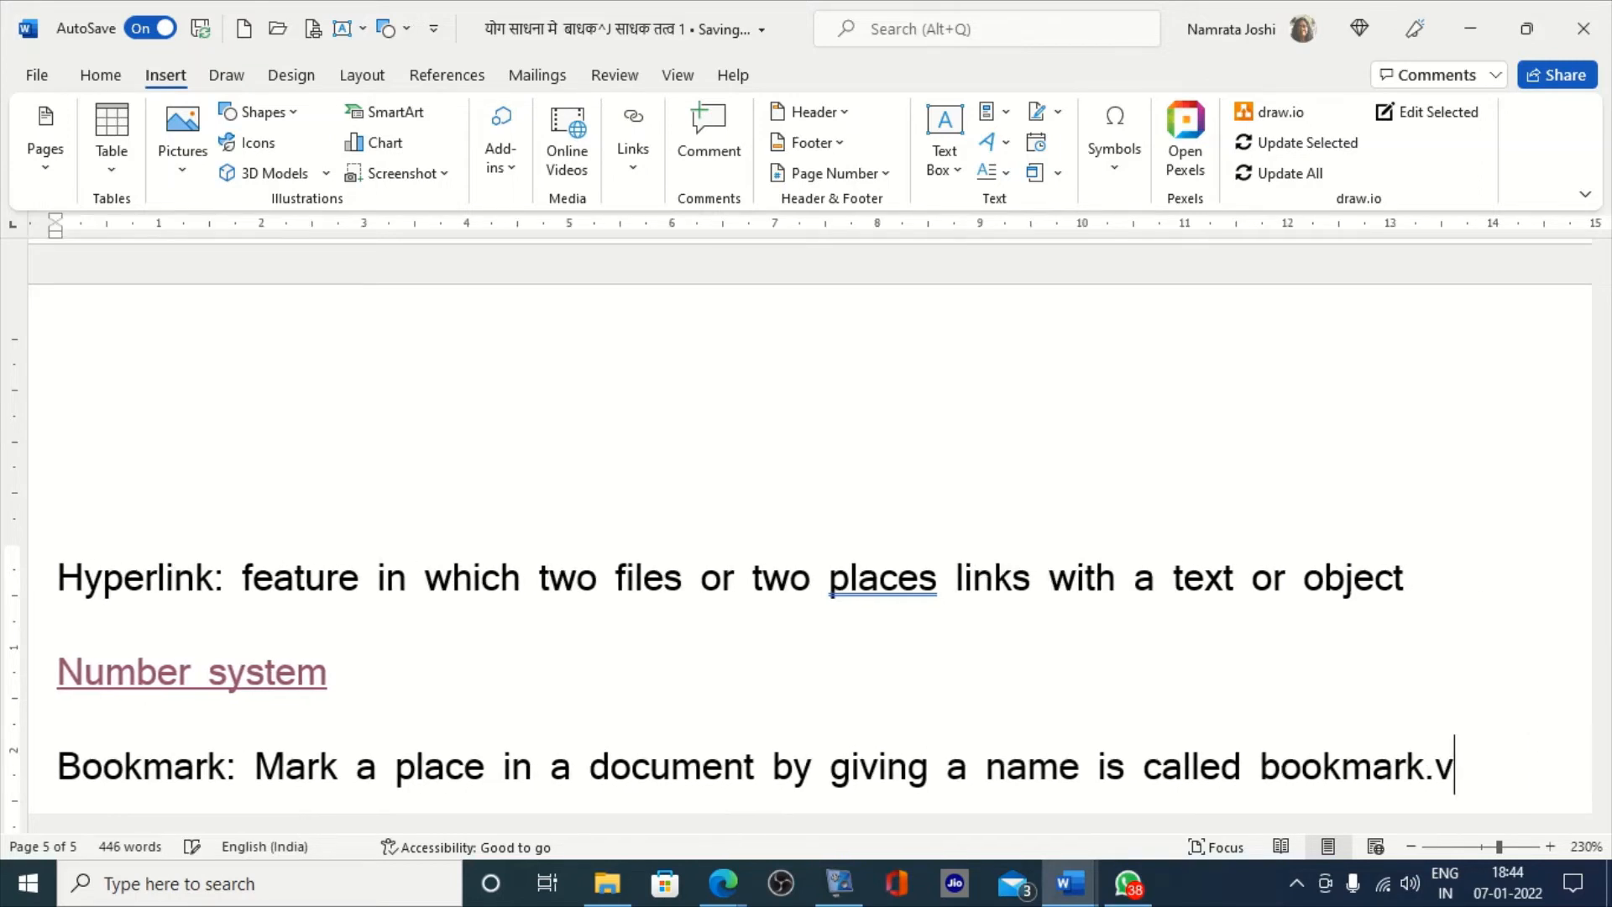
{"action": "key", "text": "BackSpace"}
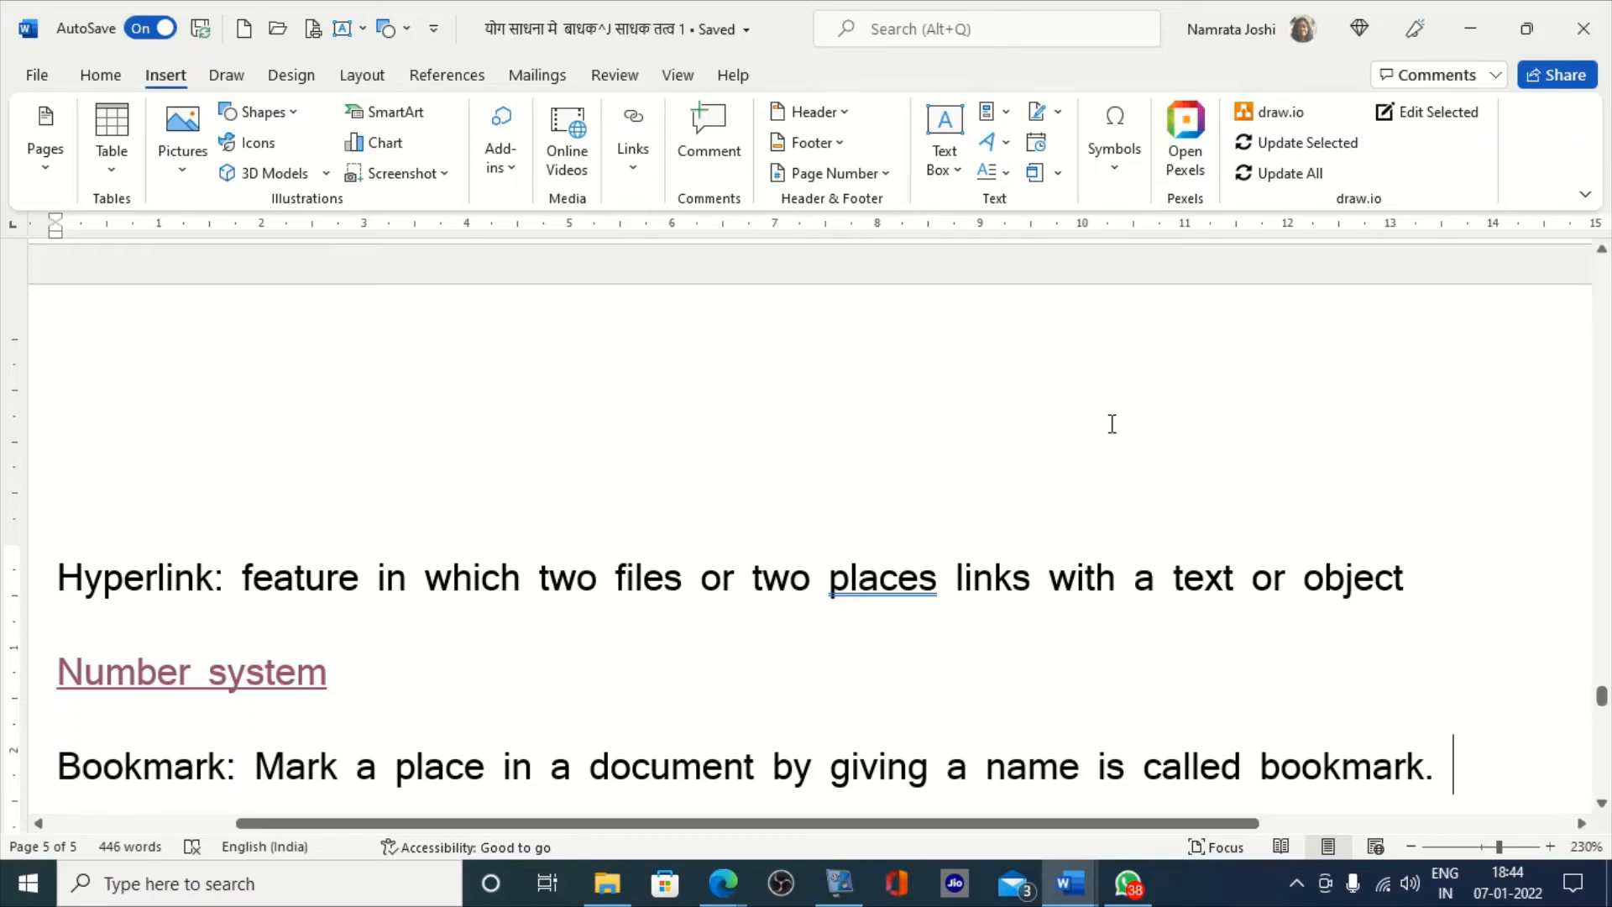
- Add a line below the definition reading "Select the place→insert tab → link group → bookmark option", followed by a new line
{"action": "key", "text": "Return"}
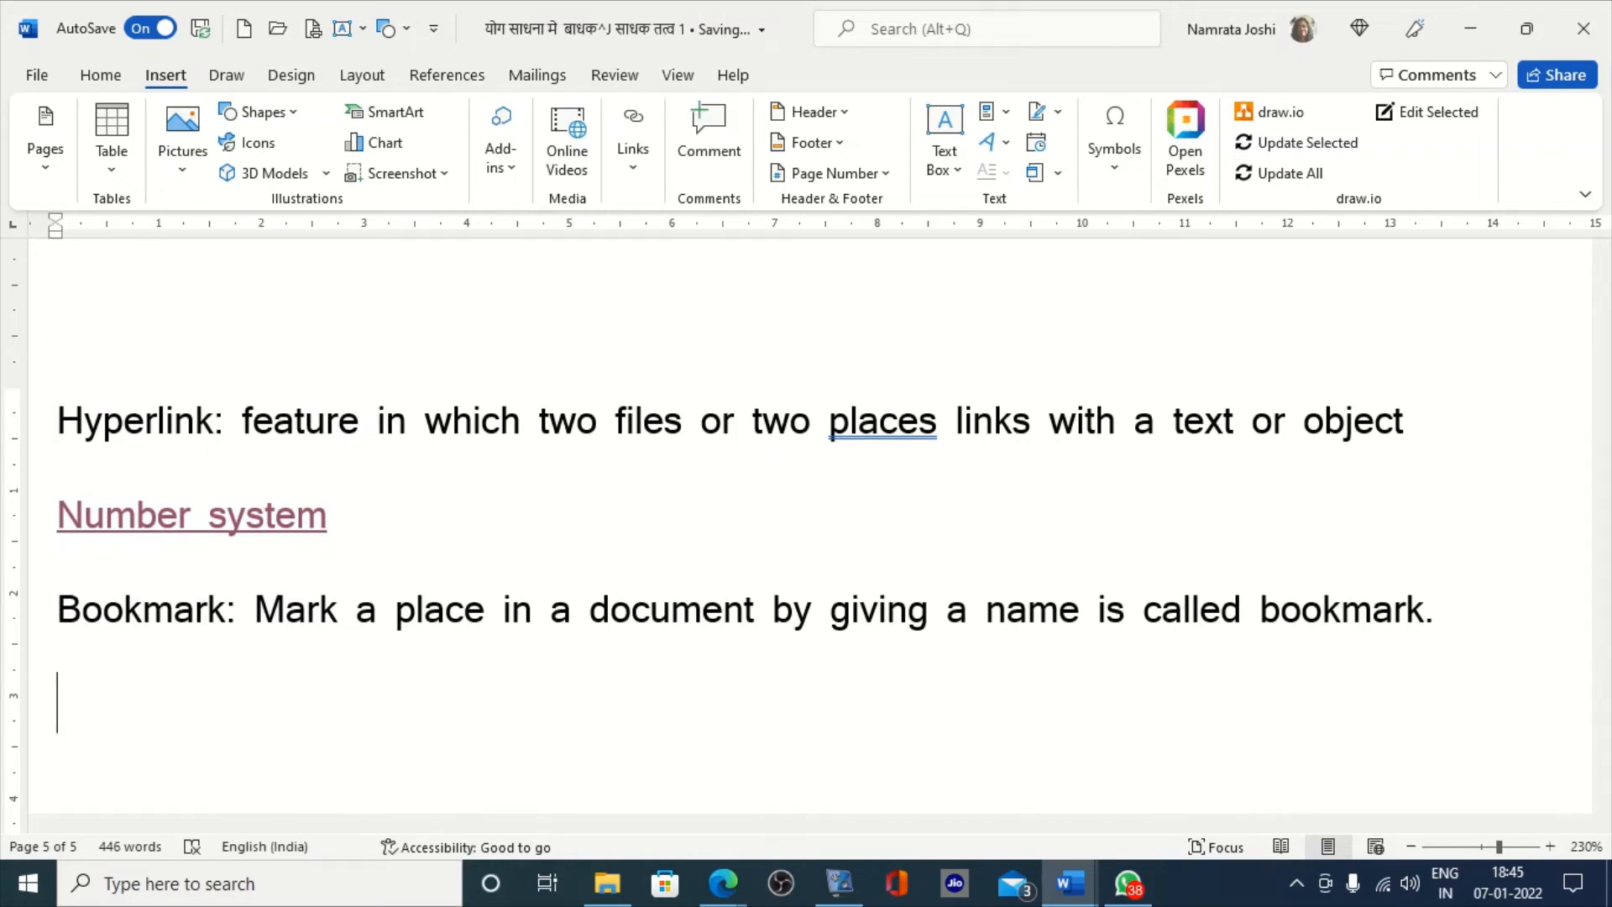
{"action": "type", "text": "select"}
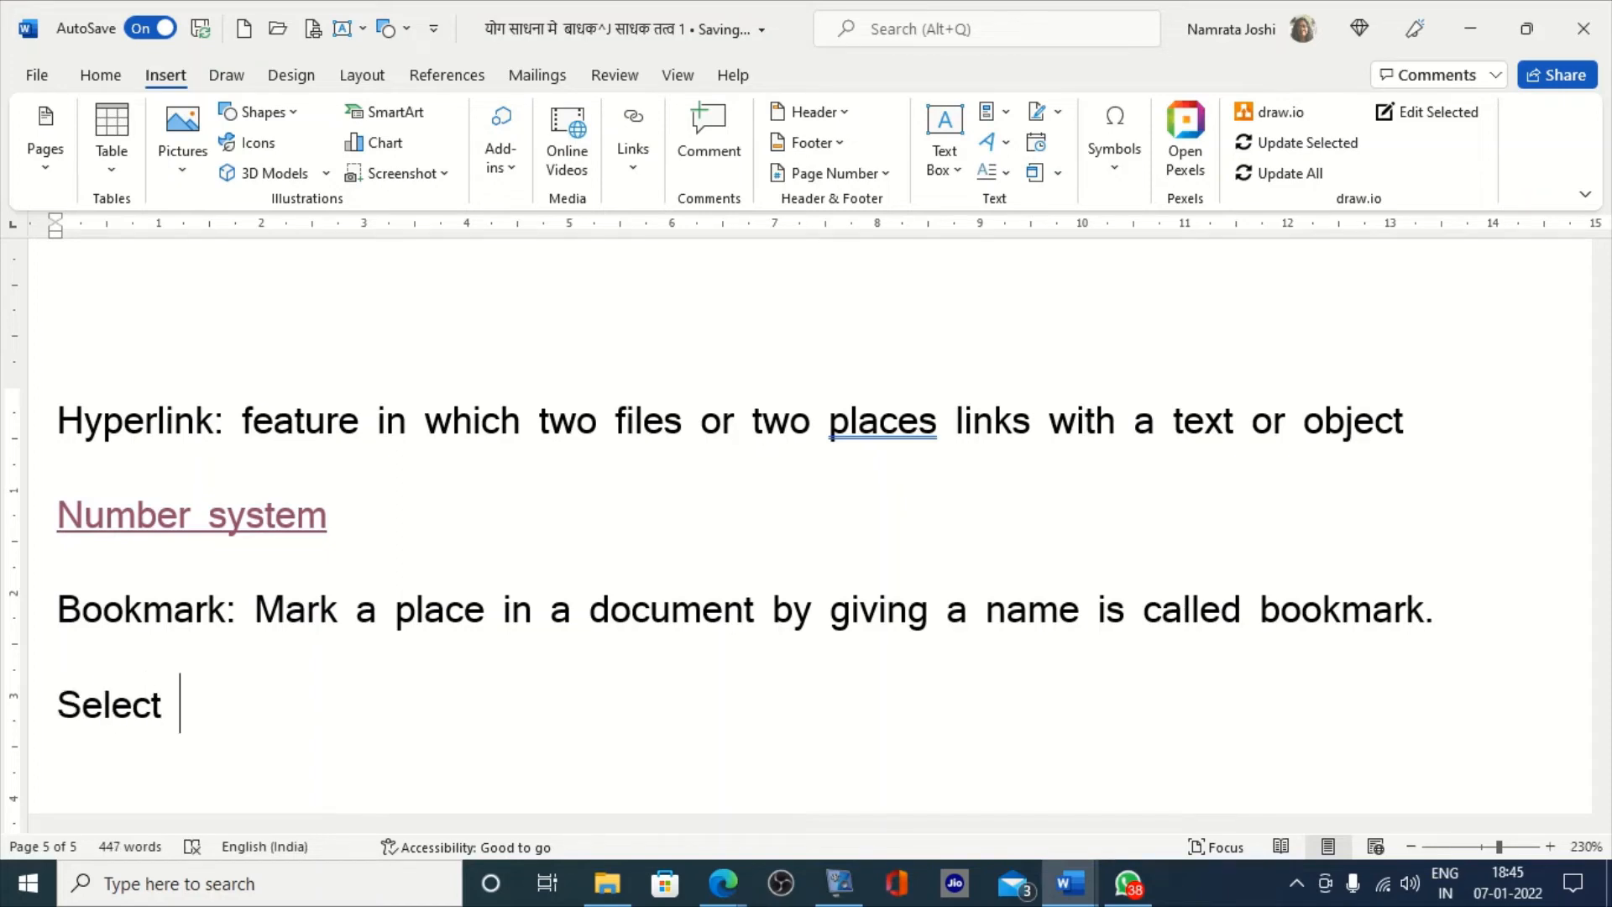
{"action": "type", "text": " the place"}
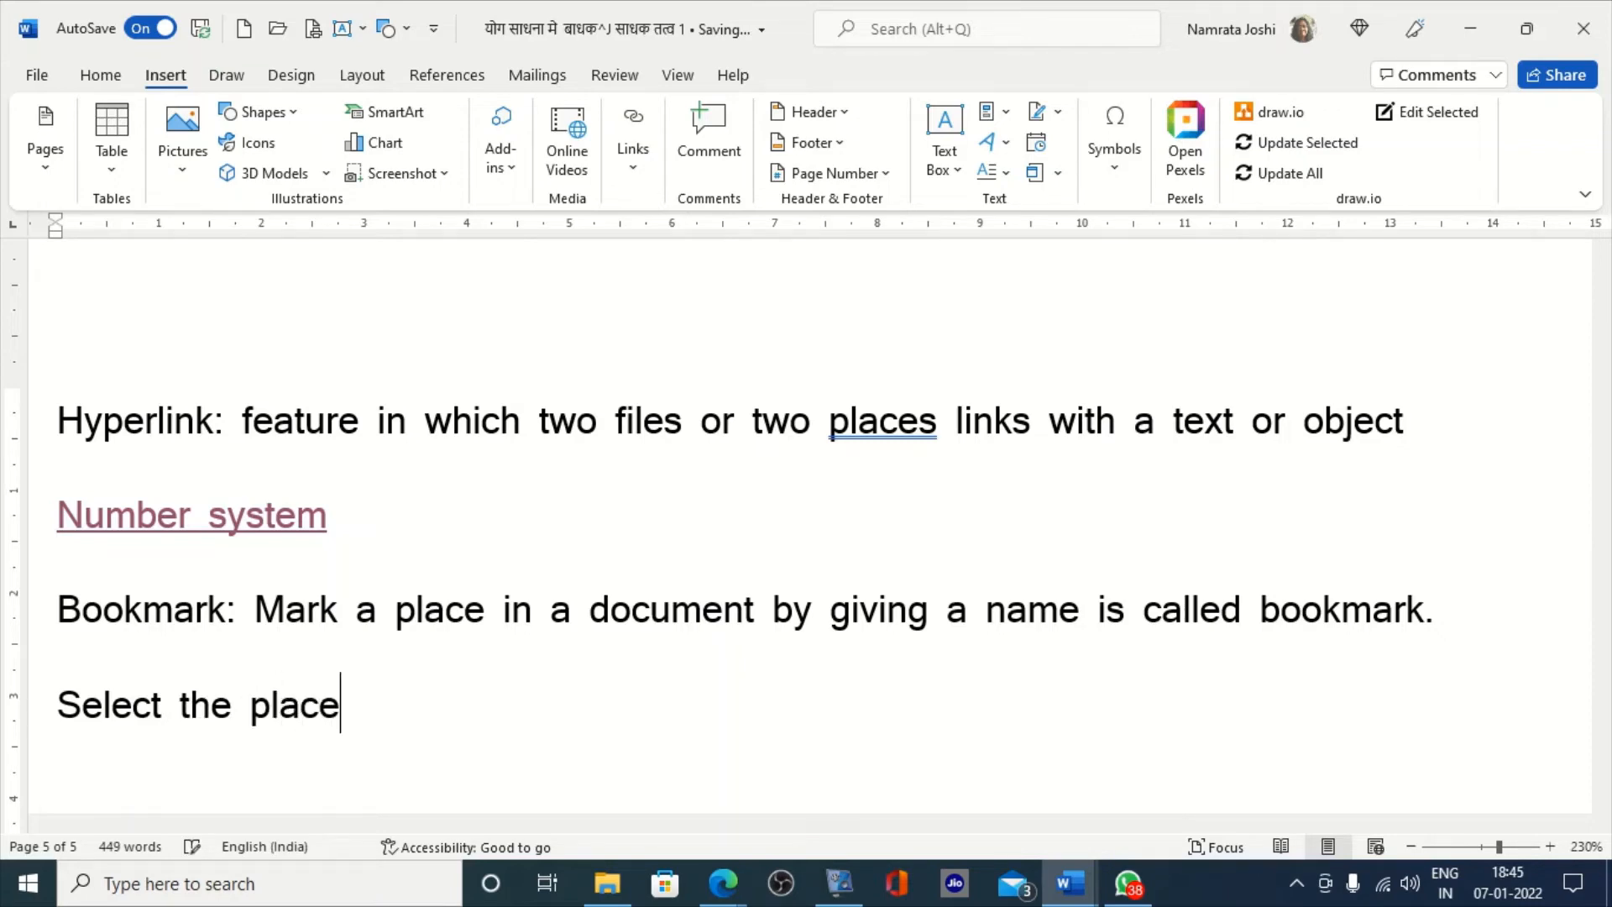
{"action": "type", "text": "-->"}
{"action": "type", "text": "inser"}
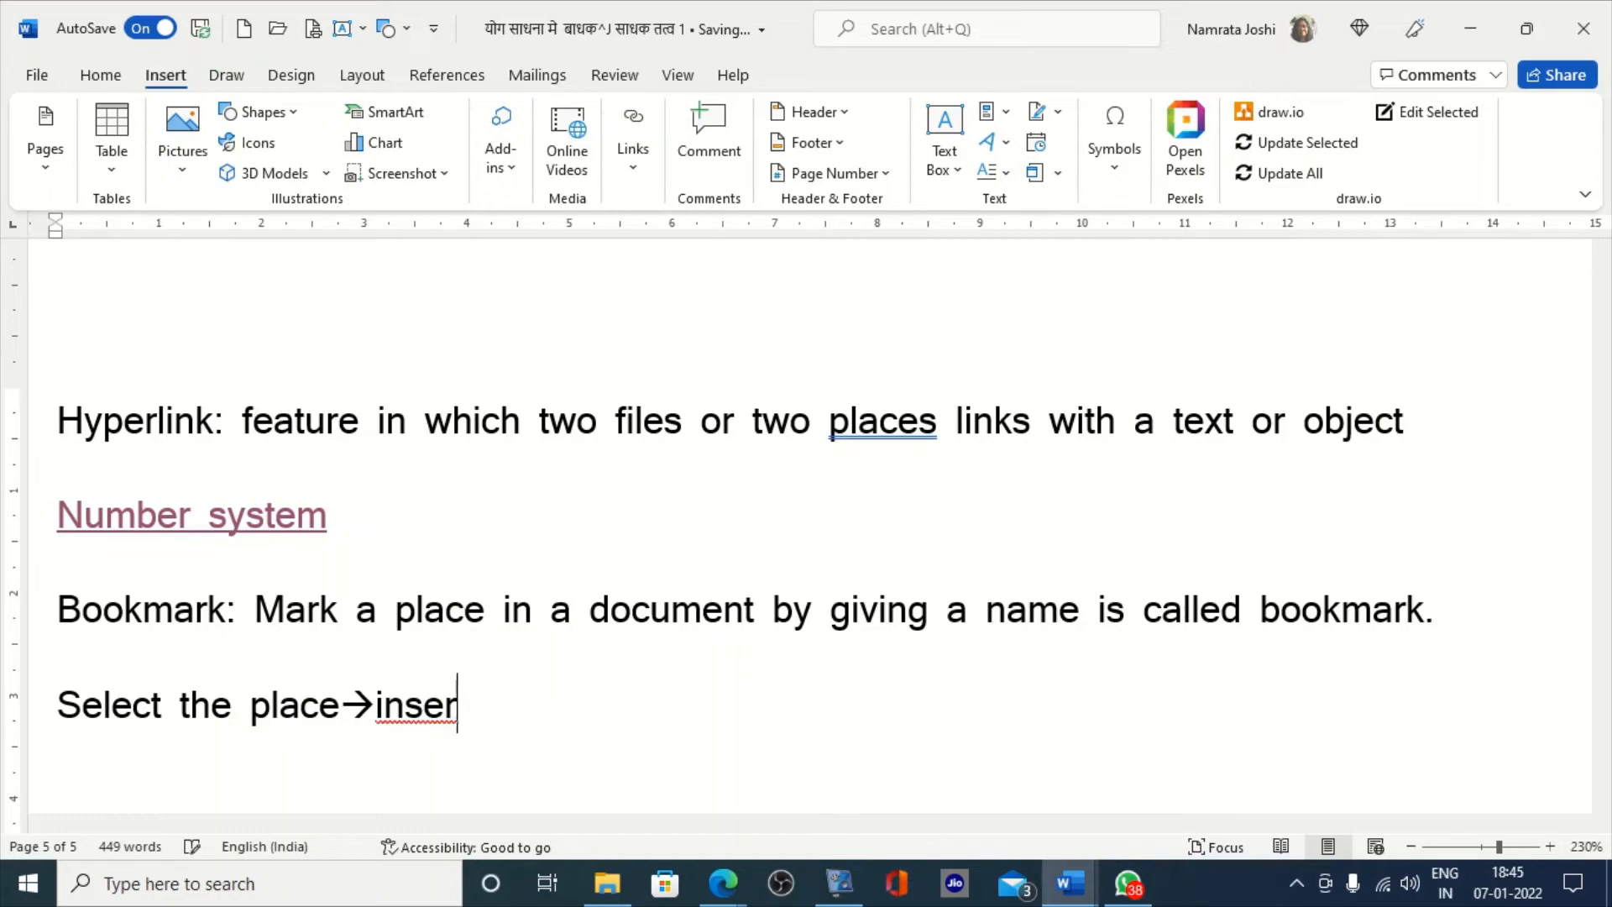
{"action": "type", "text": "t tab"}
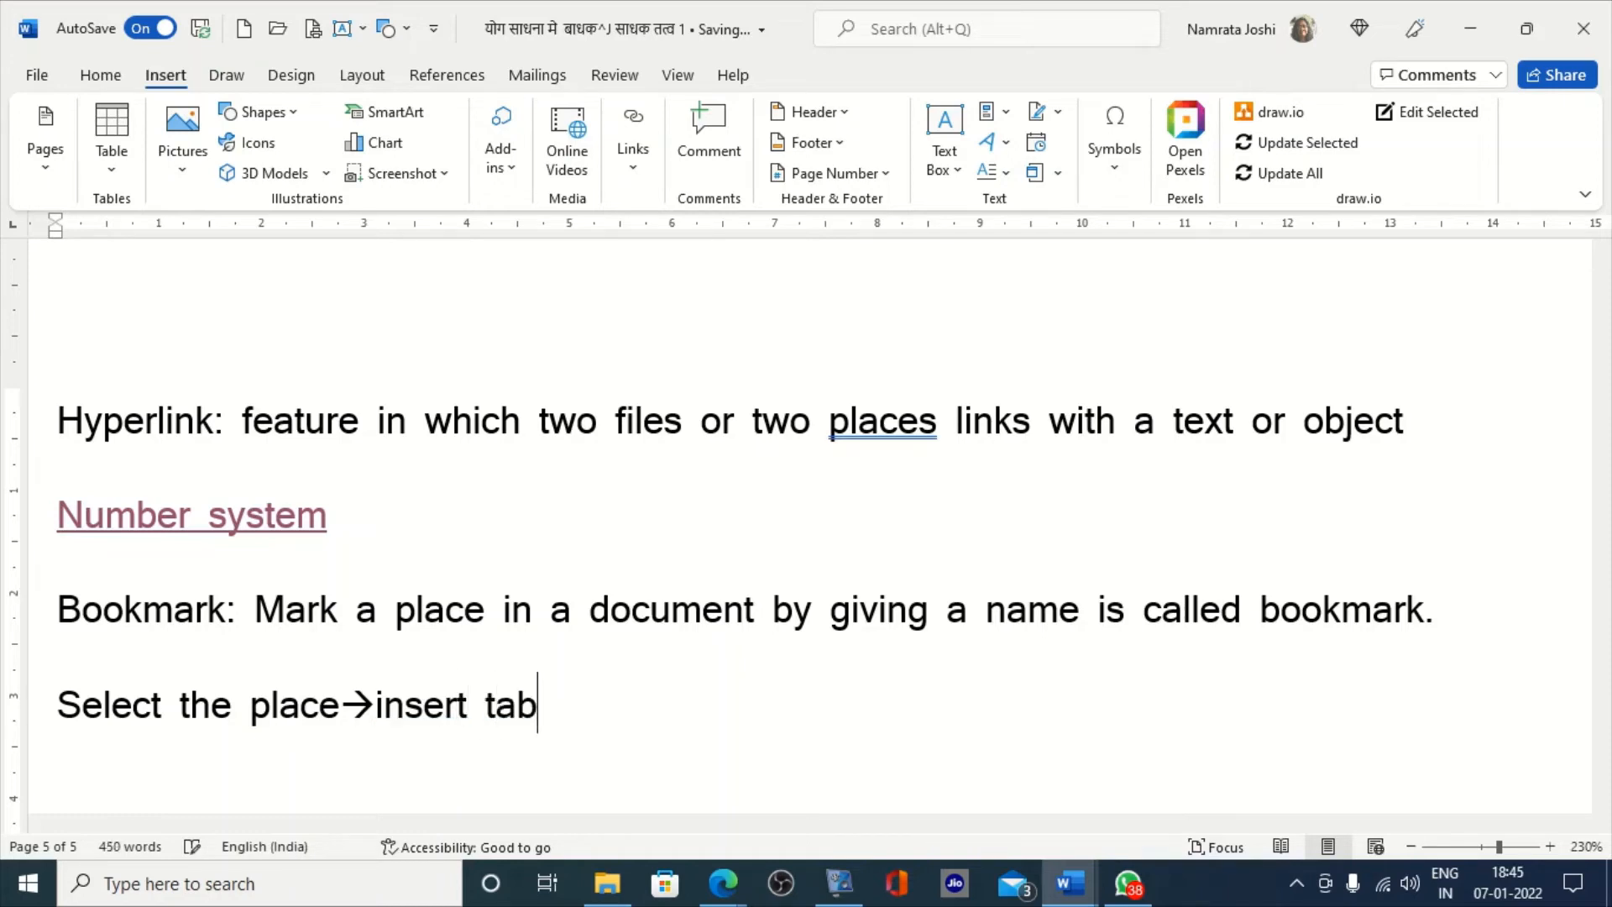
{"action": "type", "text": " -->"}
{"action": "type", "text": " link "}
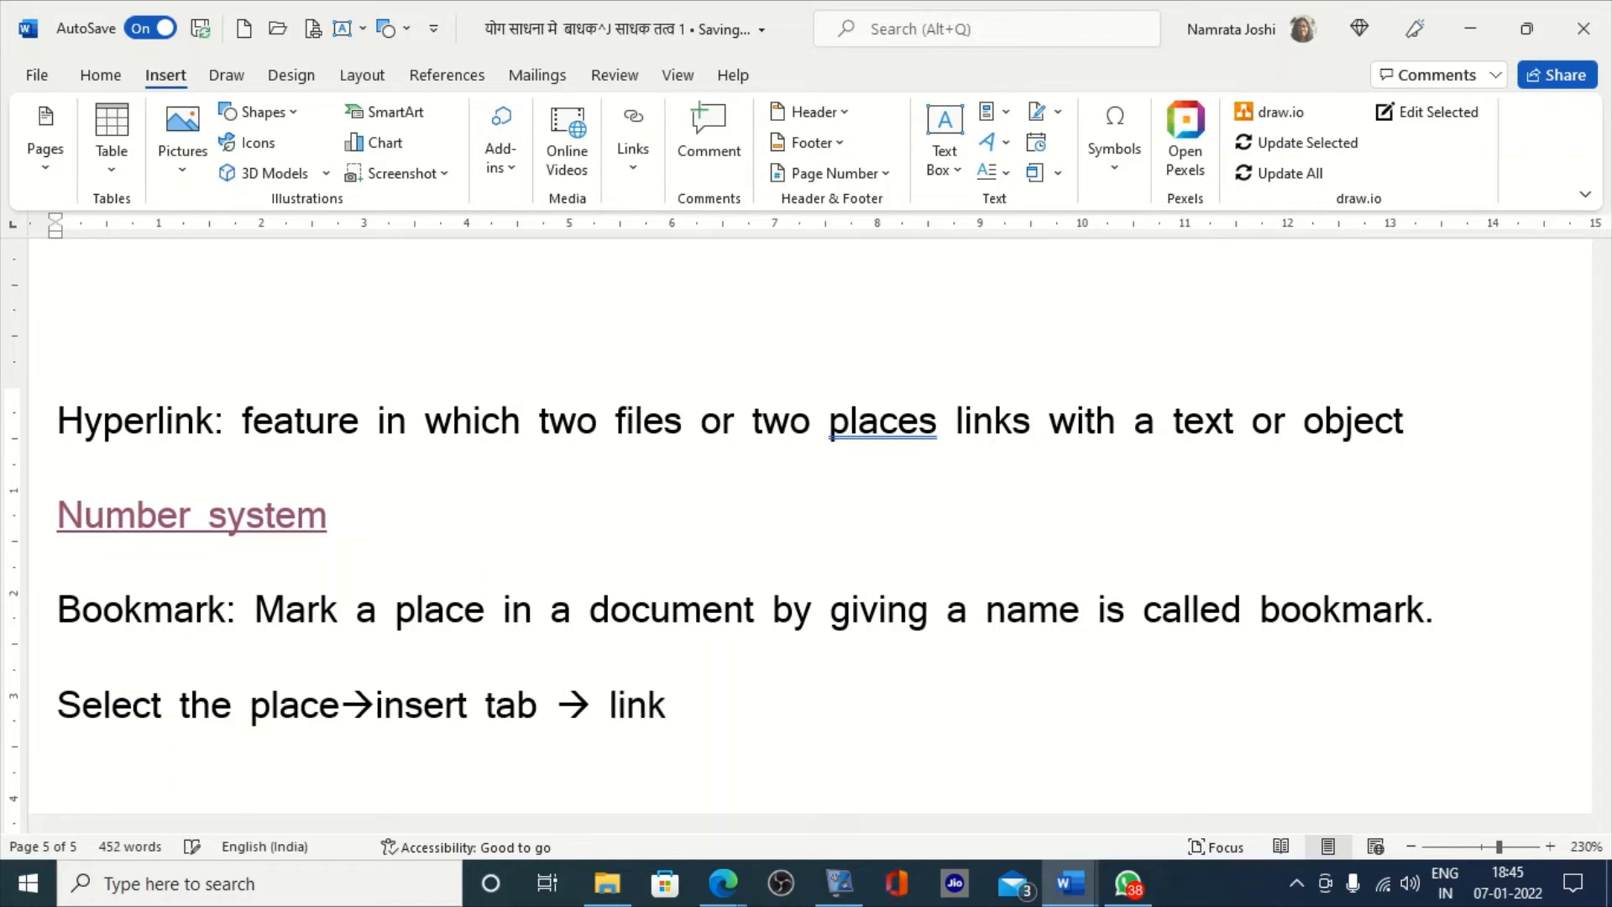
{"action": "type", "text": "grou"}
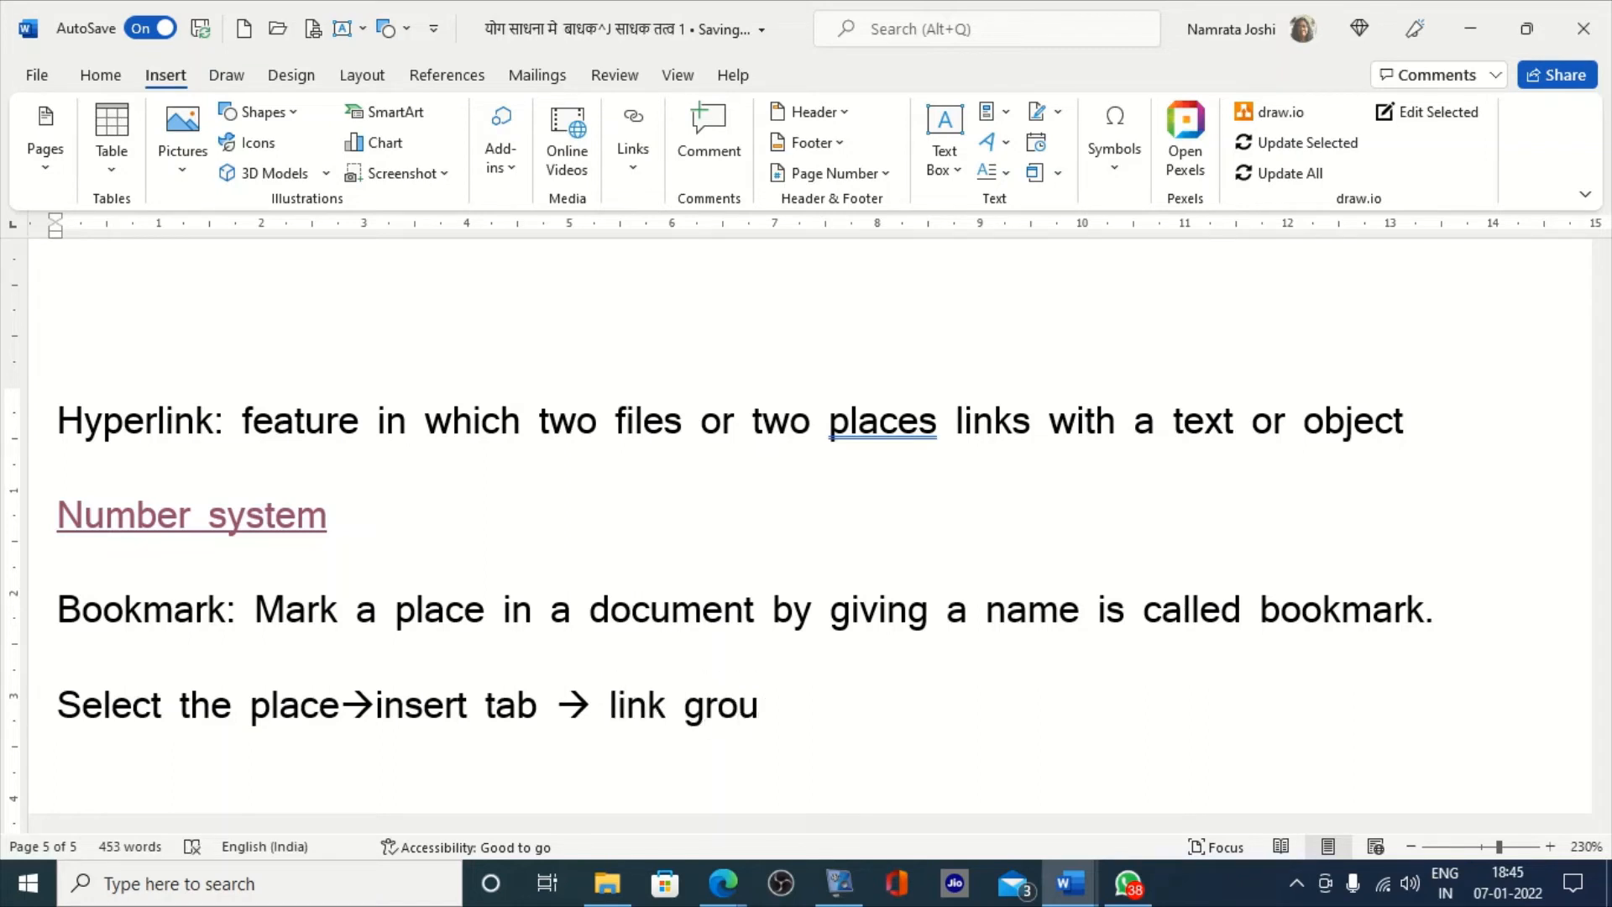
{"action": "type", "text": "p --"}
{"action": "type", "text": "> "}
{"action": "type", "text": "book"}
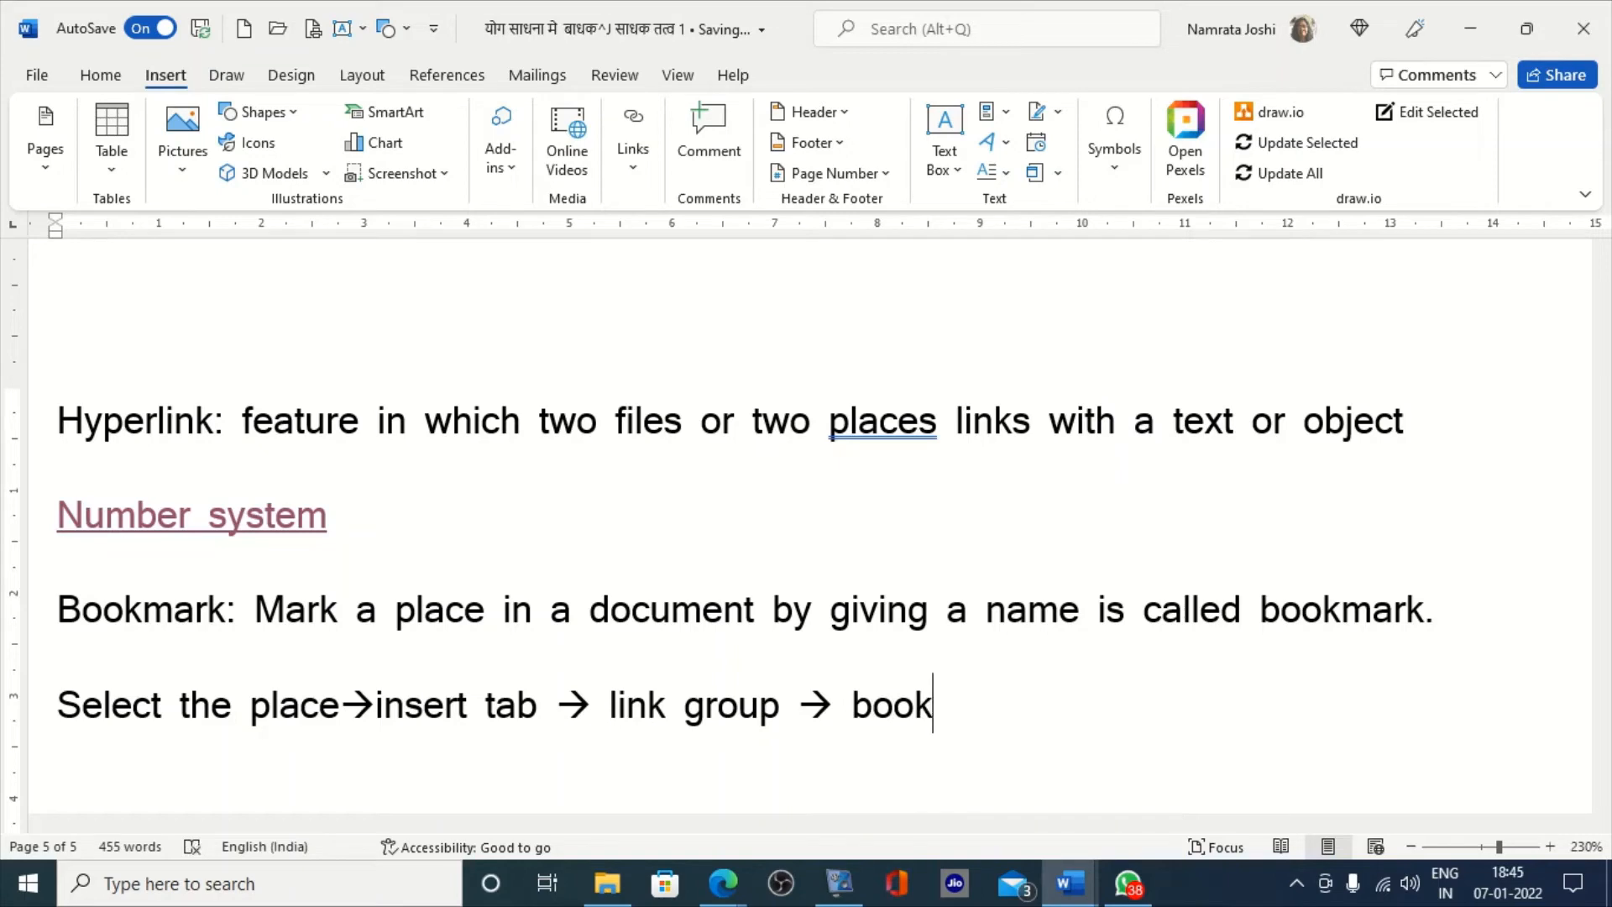
{"action": "type", "text": "mar"}
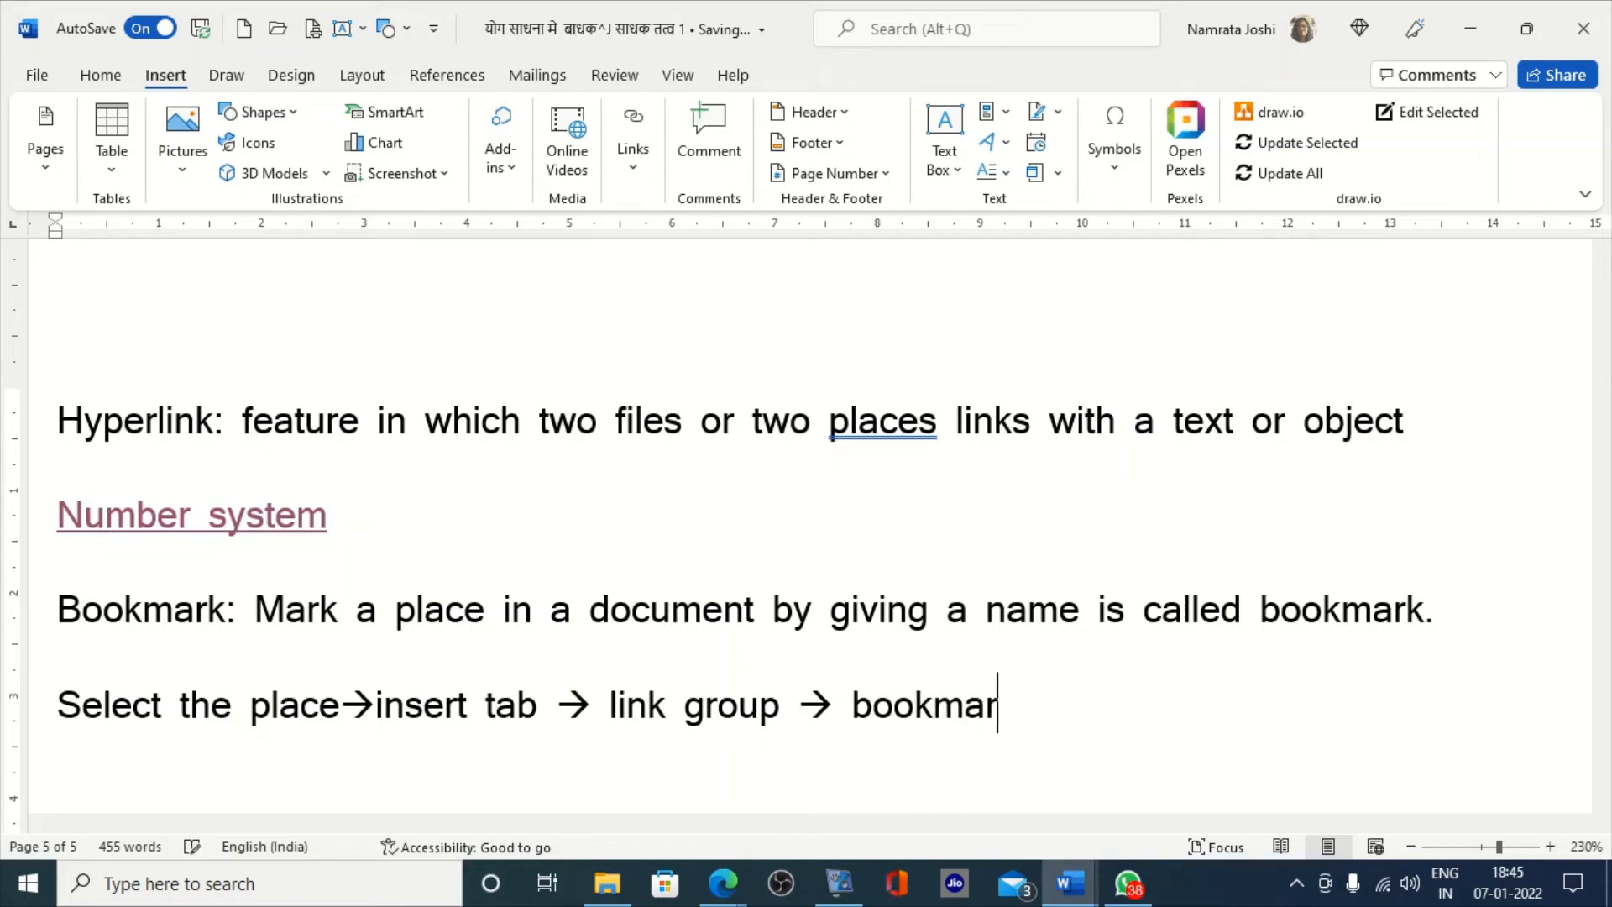
{"action": "type", "text": "k option"}
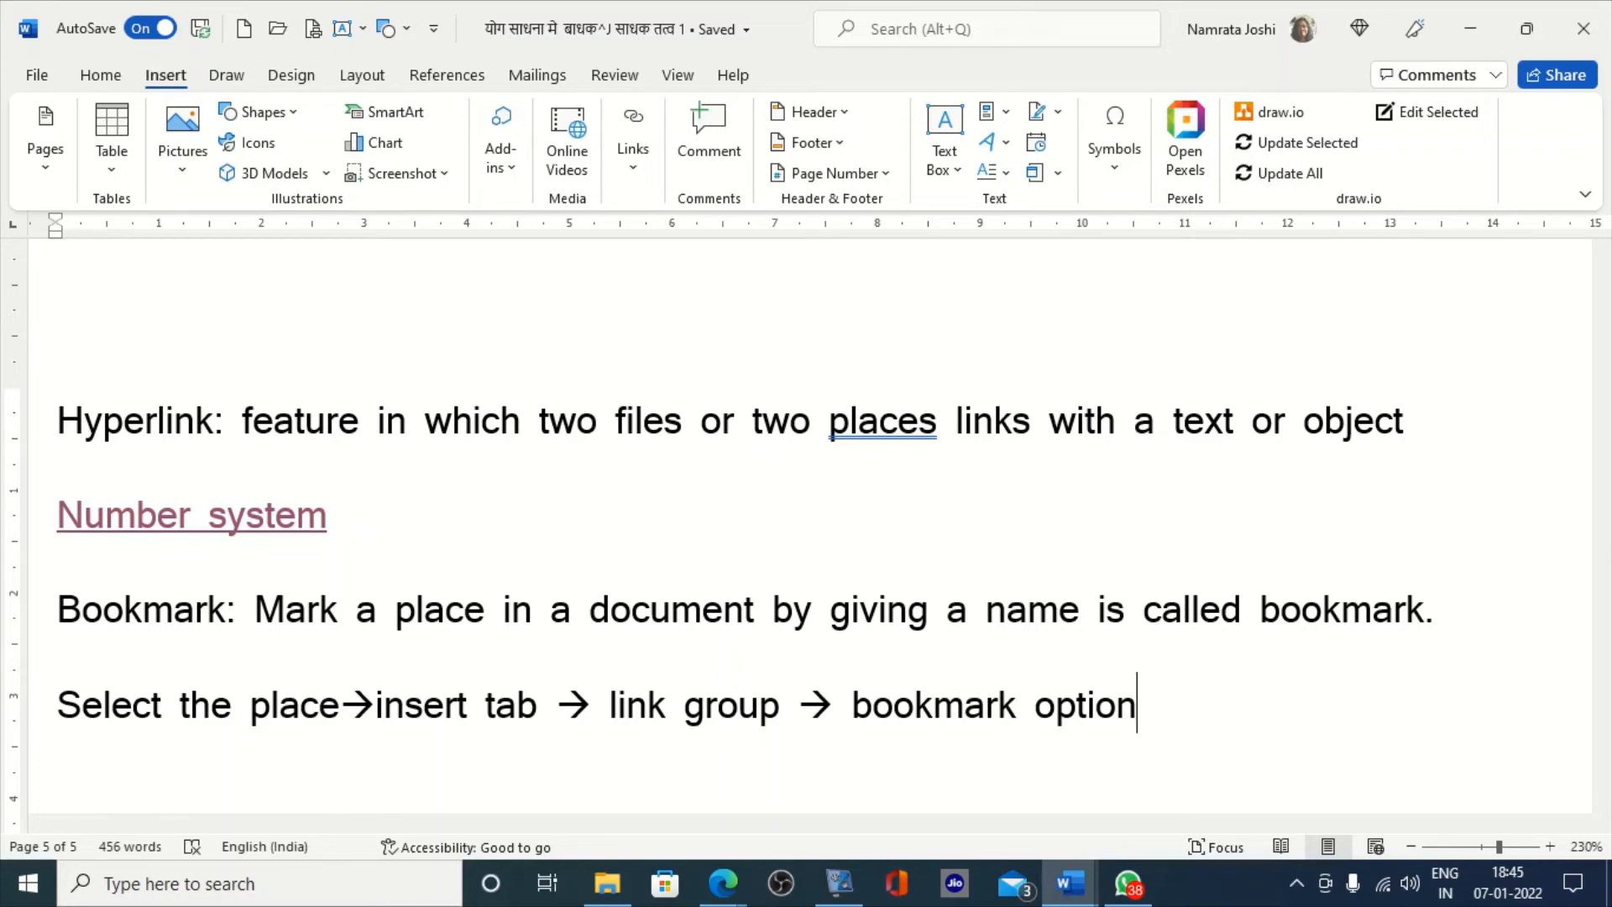
{"action": "key", "text": "Return"}
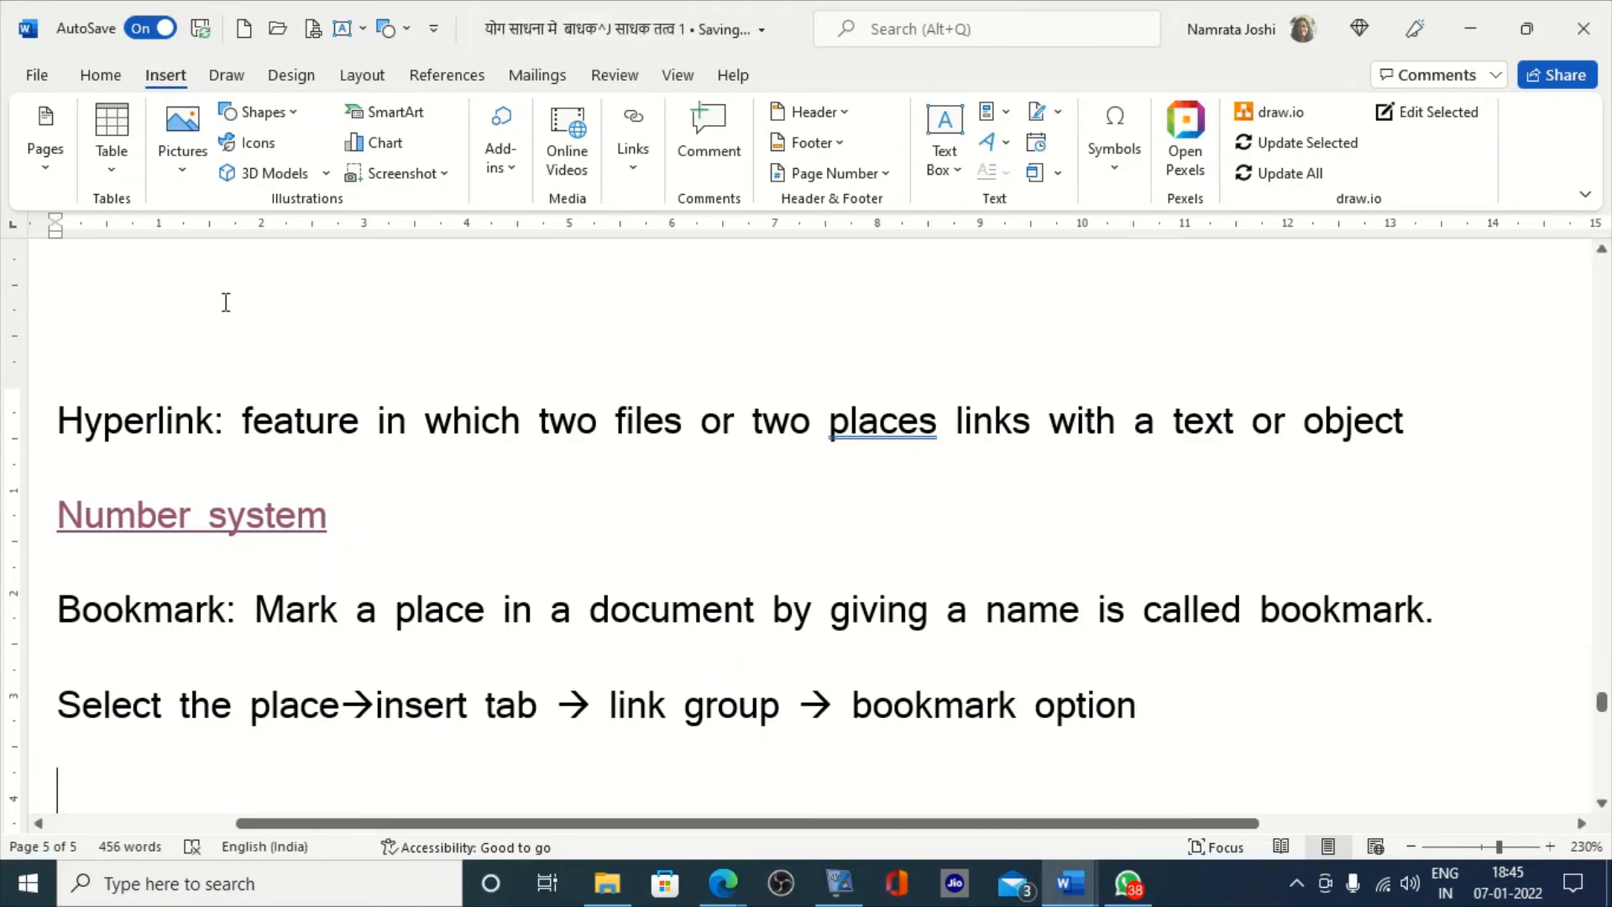
- Add a bookmark named "bookmark" on the word "Bookmark" that begins the definition line
{"action": "double_click", "coordinate": [126, 607]}
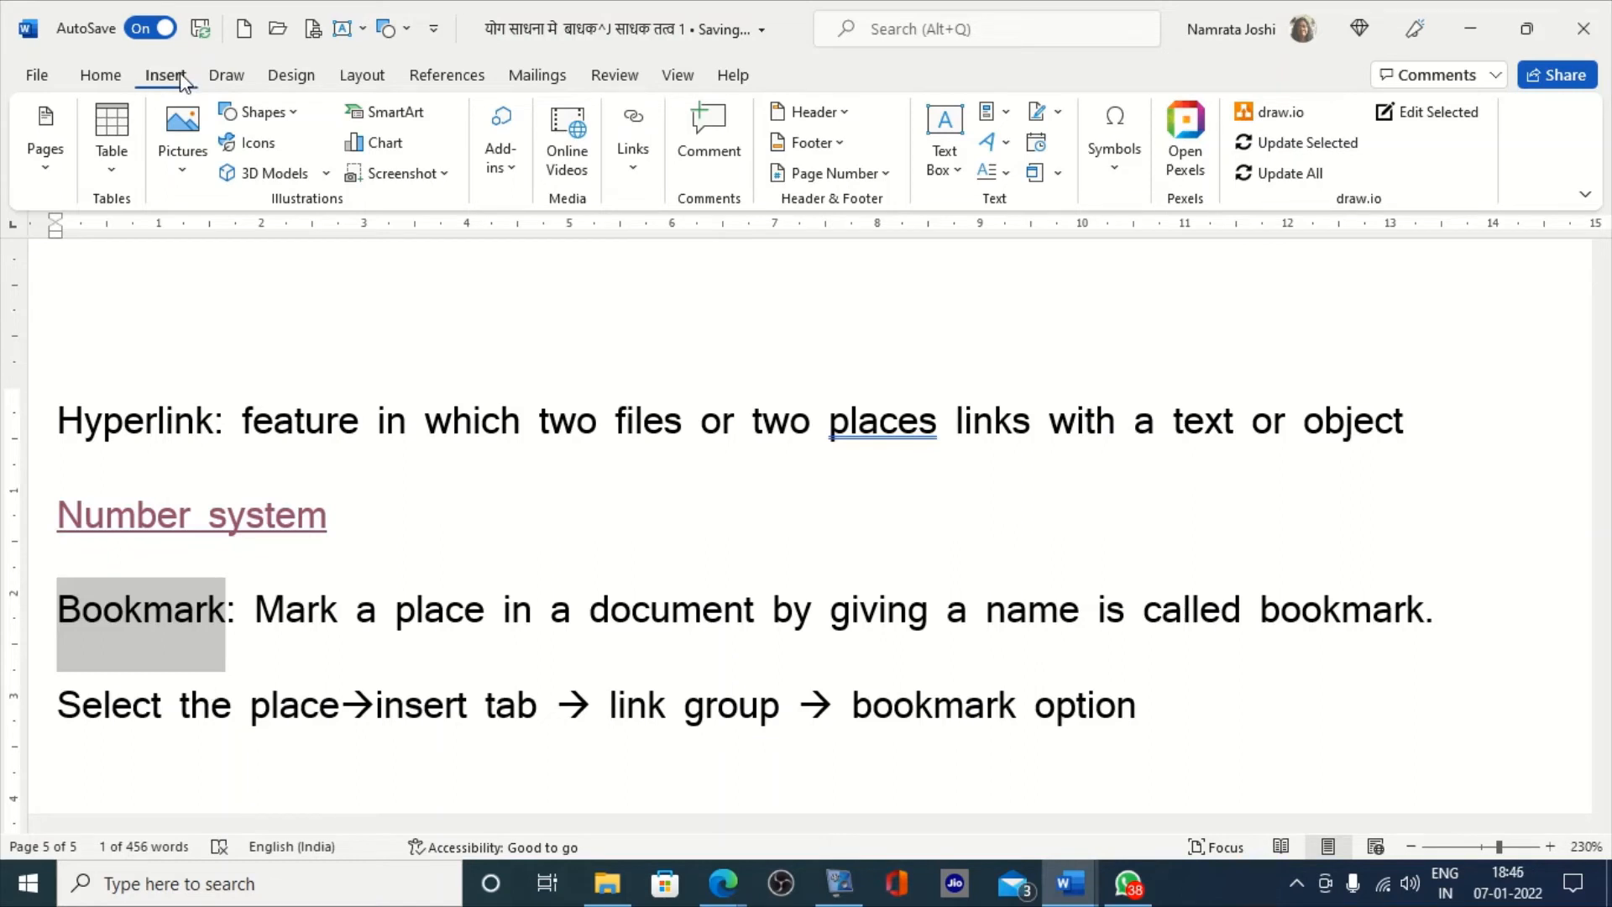
{"action": "left_click", "coordinate": [651, 179]}
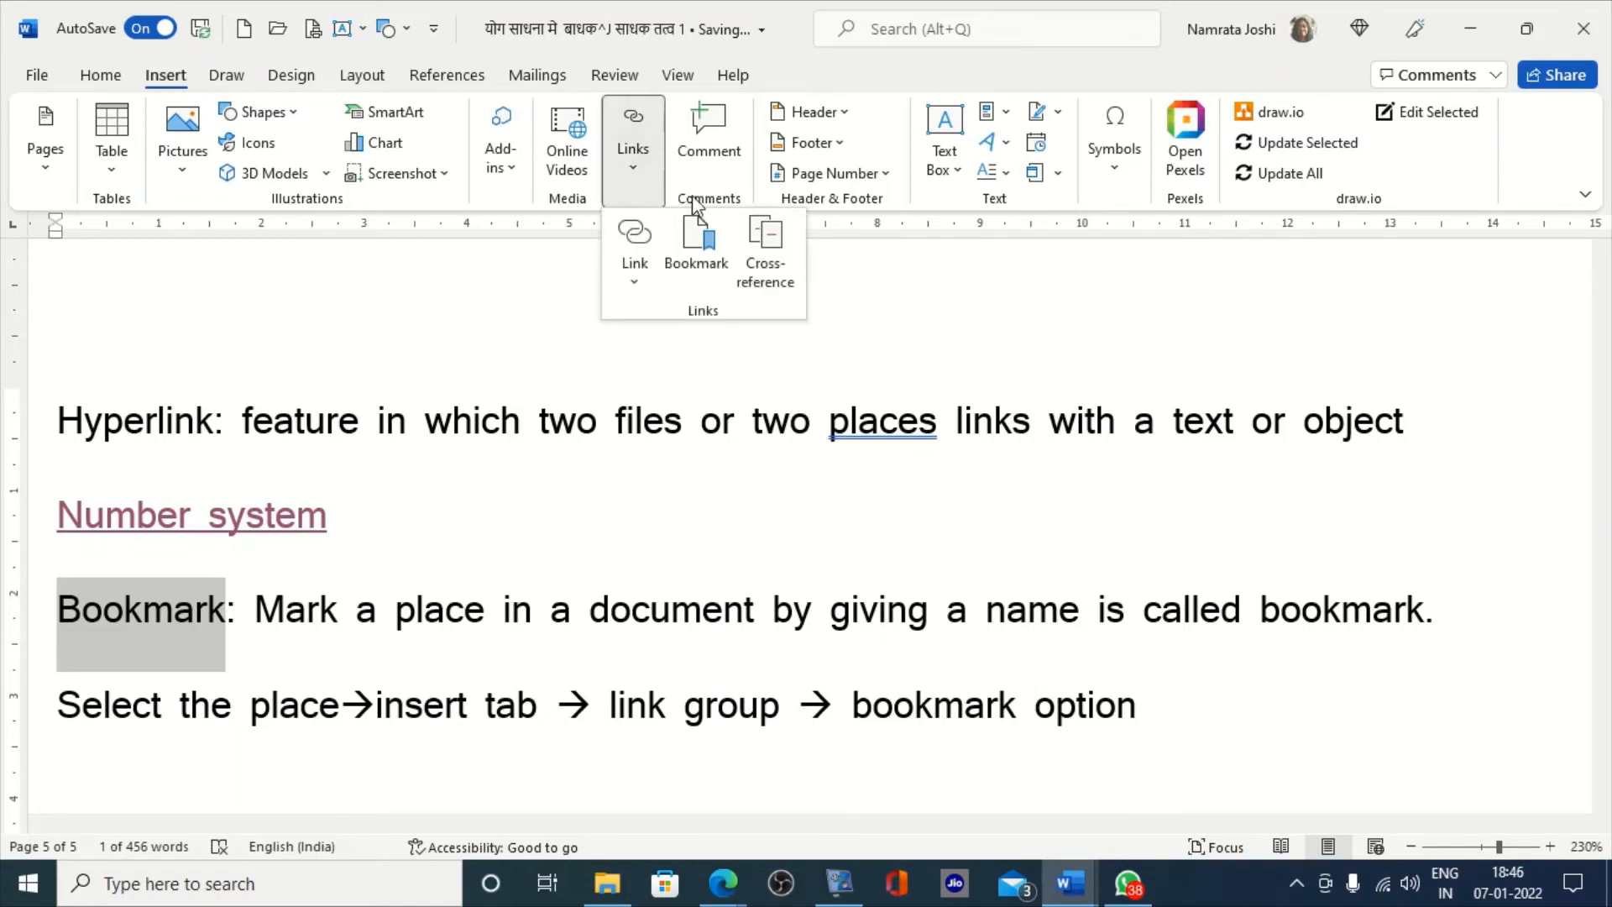
{"action": "left_click", "coordinate": [704, 241]}
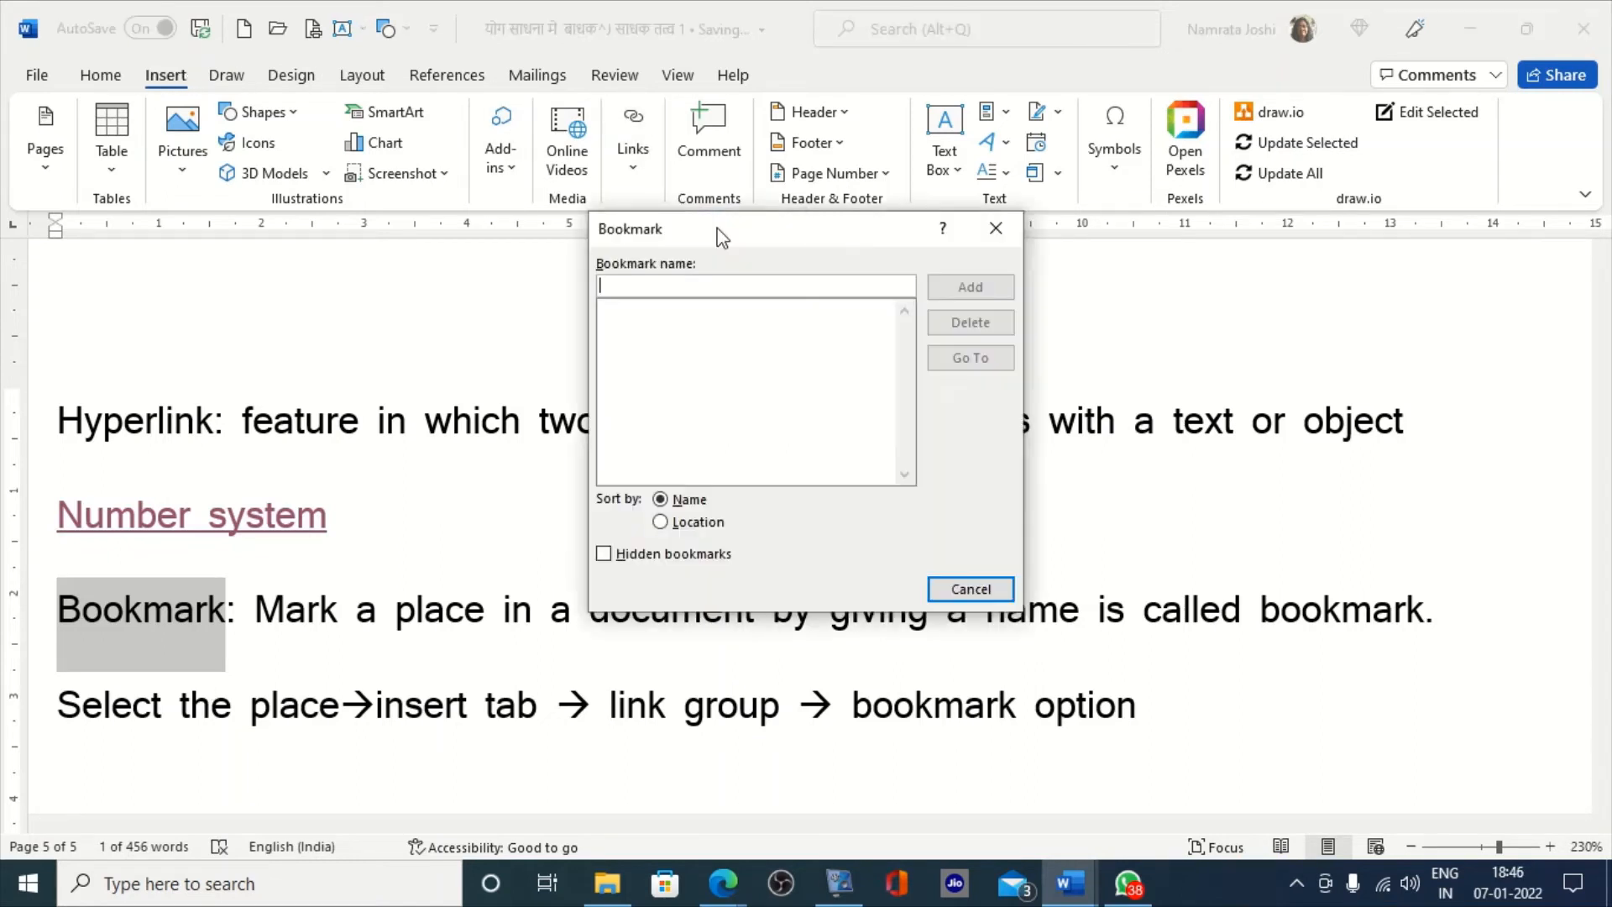
{"action": "type", "text": "b"}
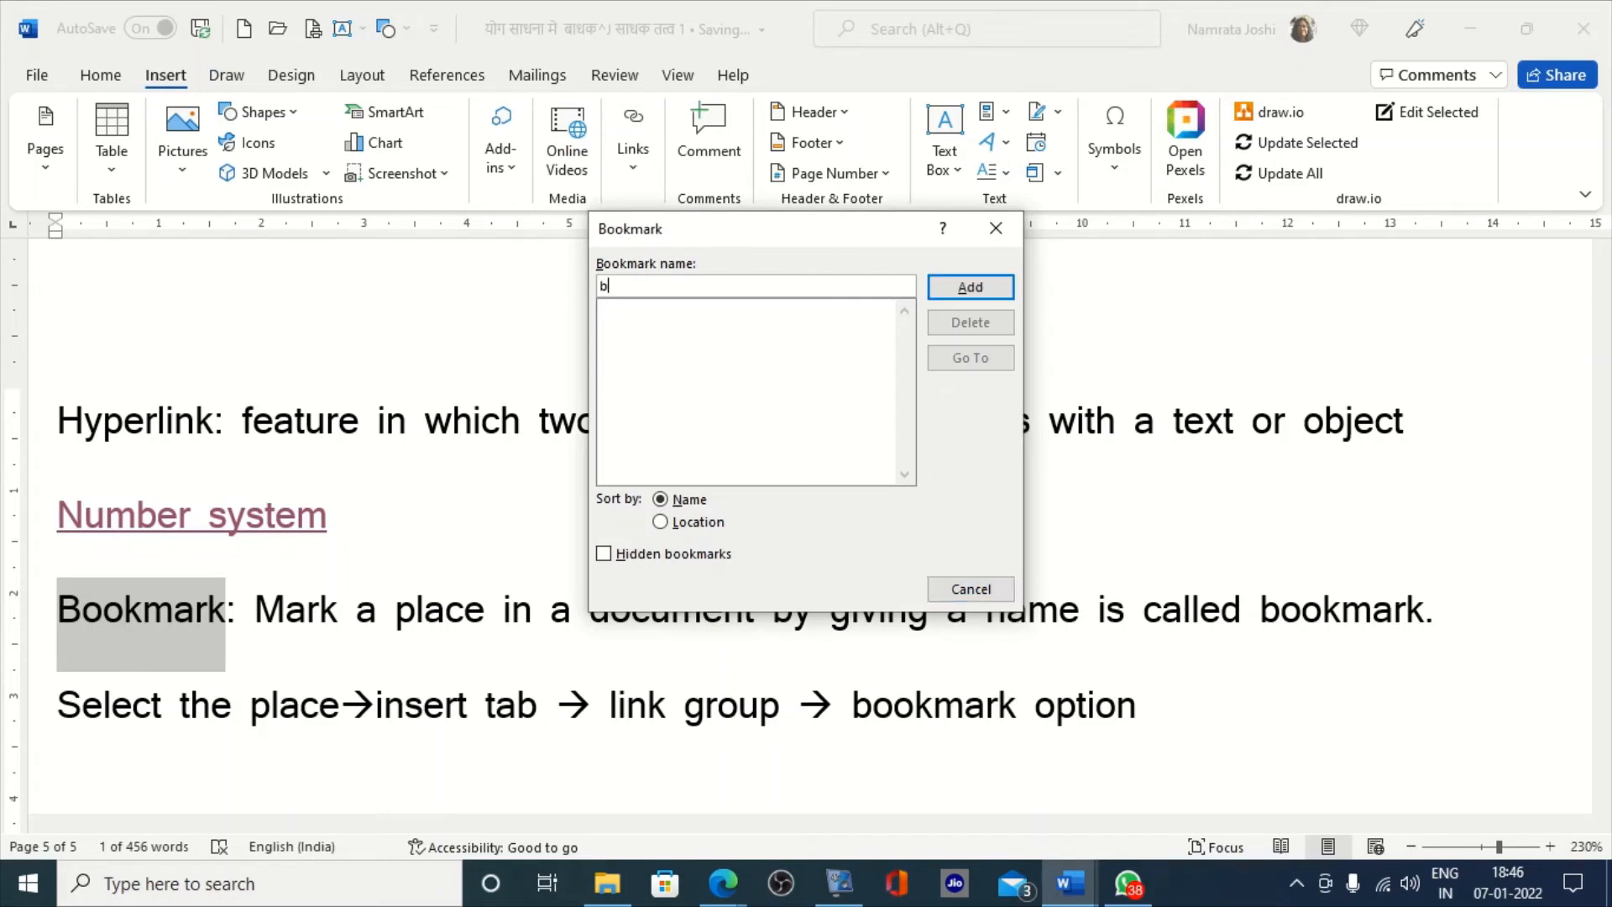
{"action": "type", "text": "ookmark"}
{"action": "left_click", "coordinate": [970, 287]}
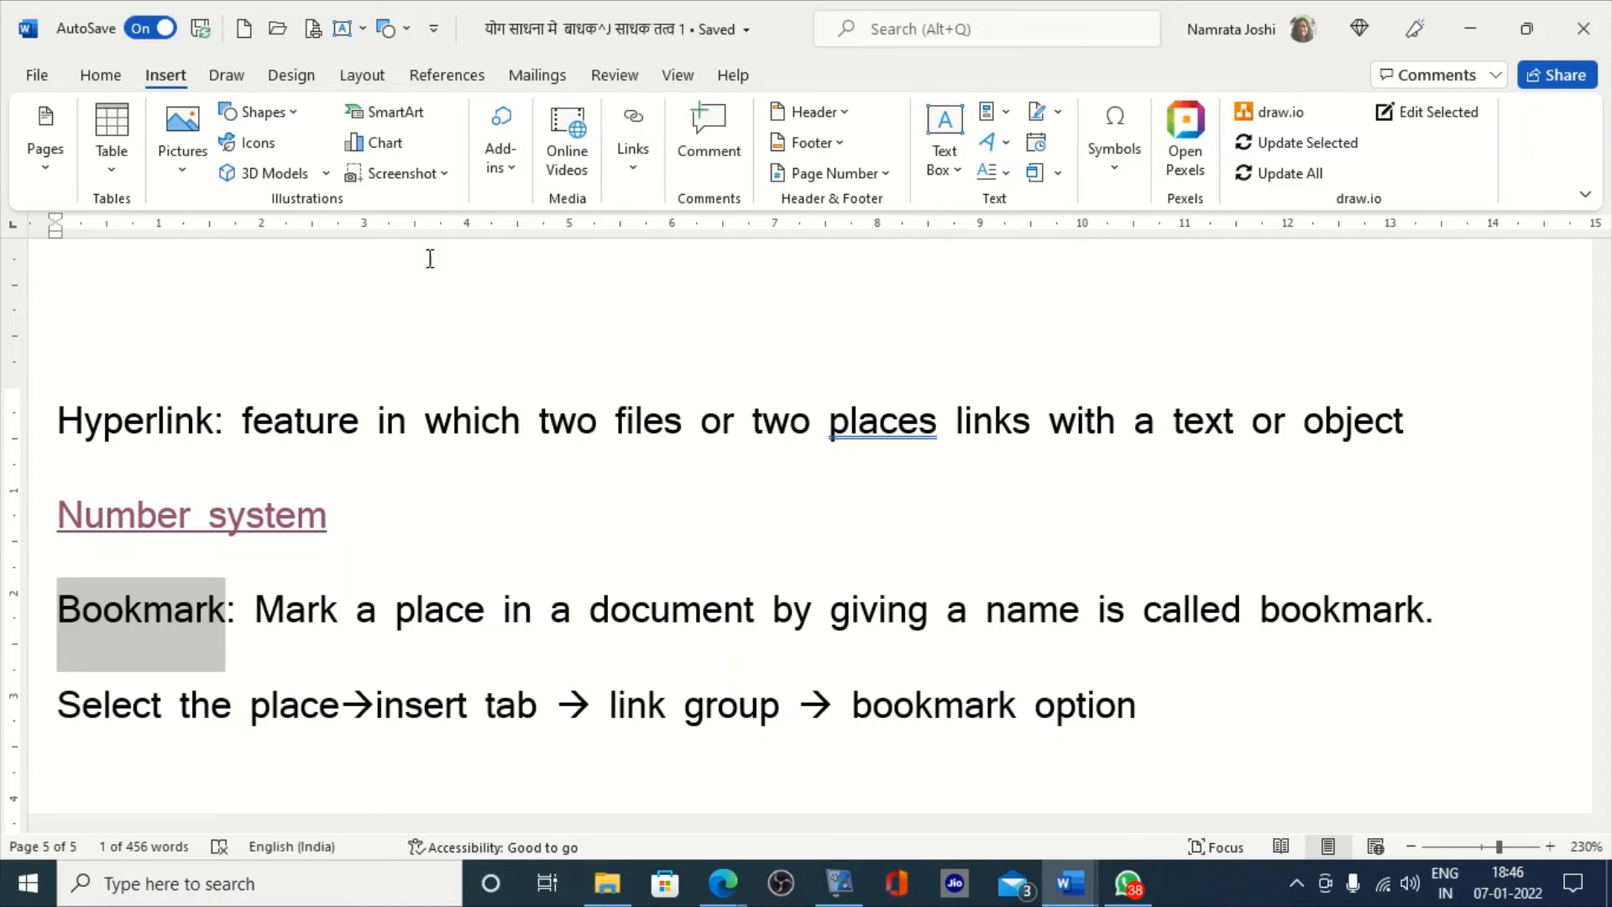
- Add a bookmark named "hyperlink" on the word "Hyperlink" that begins its definition line
{"action": "left_click", "coordinate": [106, 430]}
{"action": "double_click", "coordinate": [107, 430]}
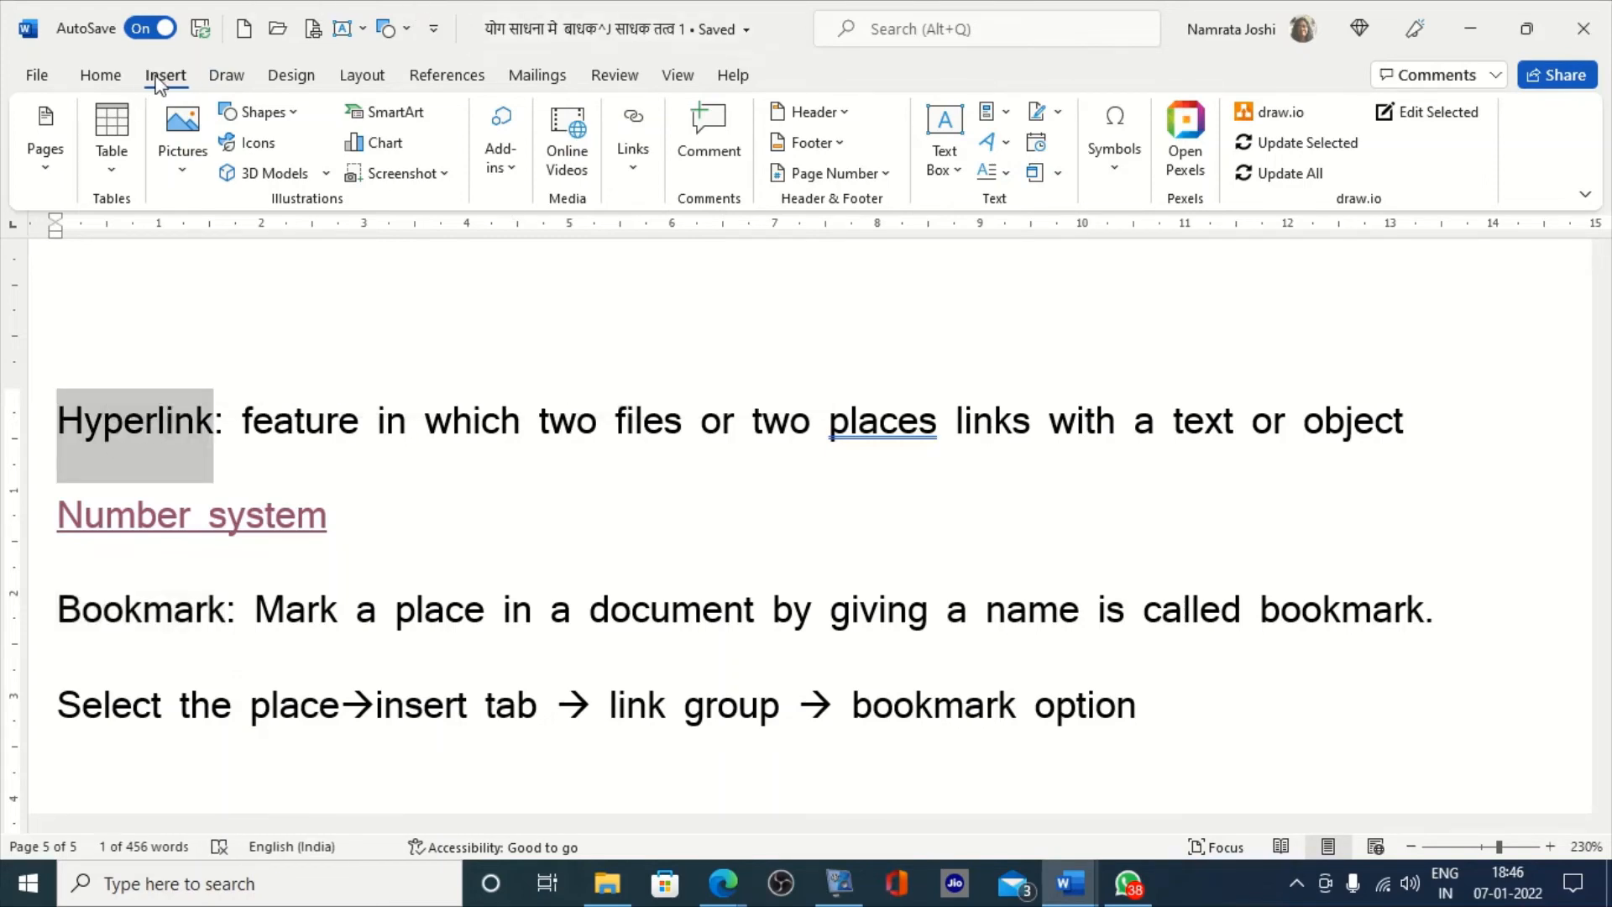
{"action": "left_click", "coordinate": [633, 149]}
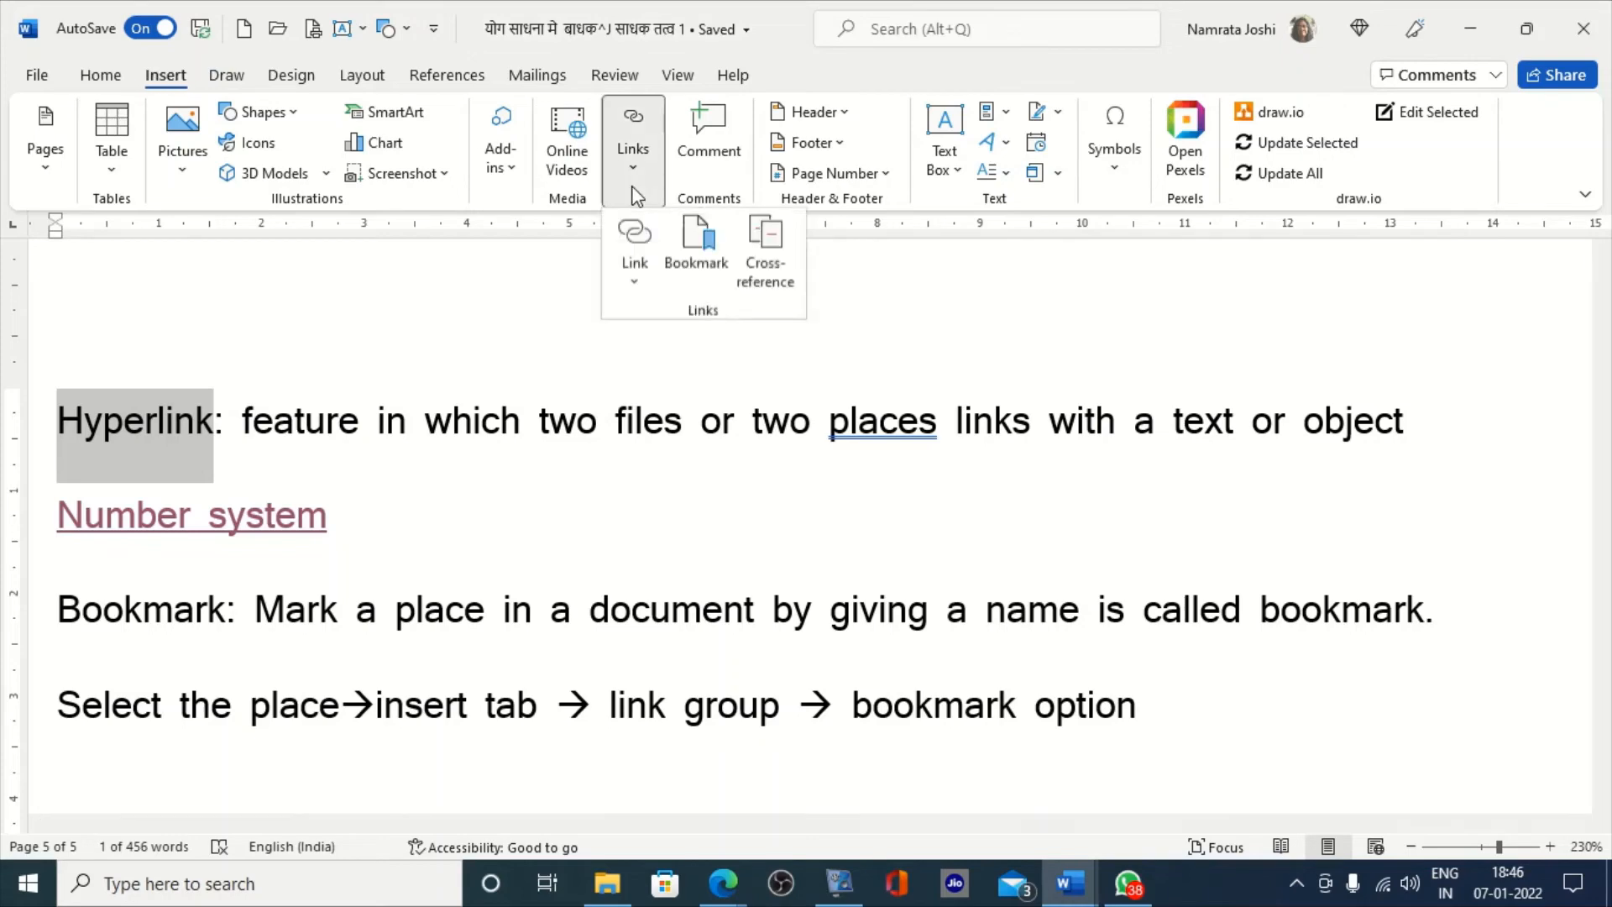
{"action": "left_click", "coordinate": [680, 242]}
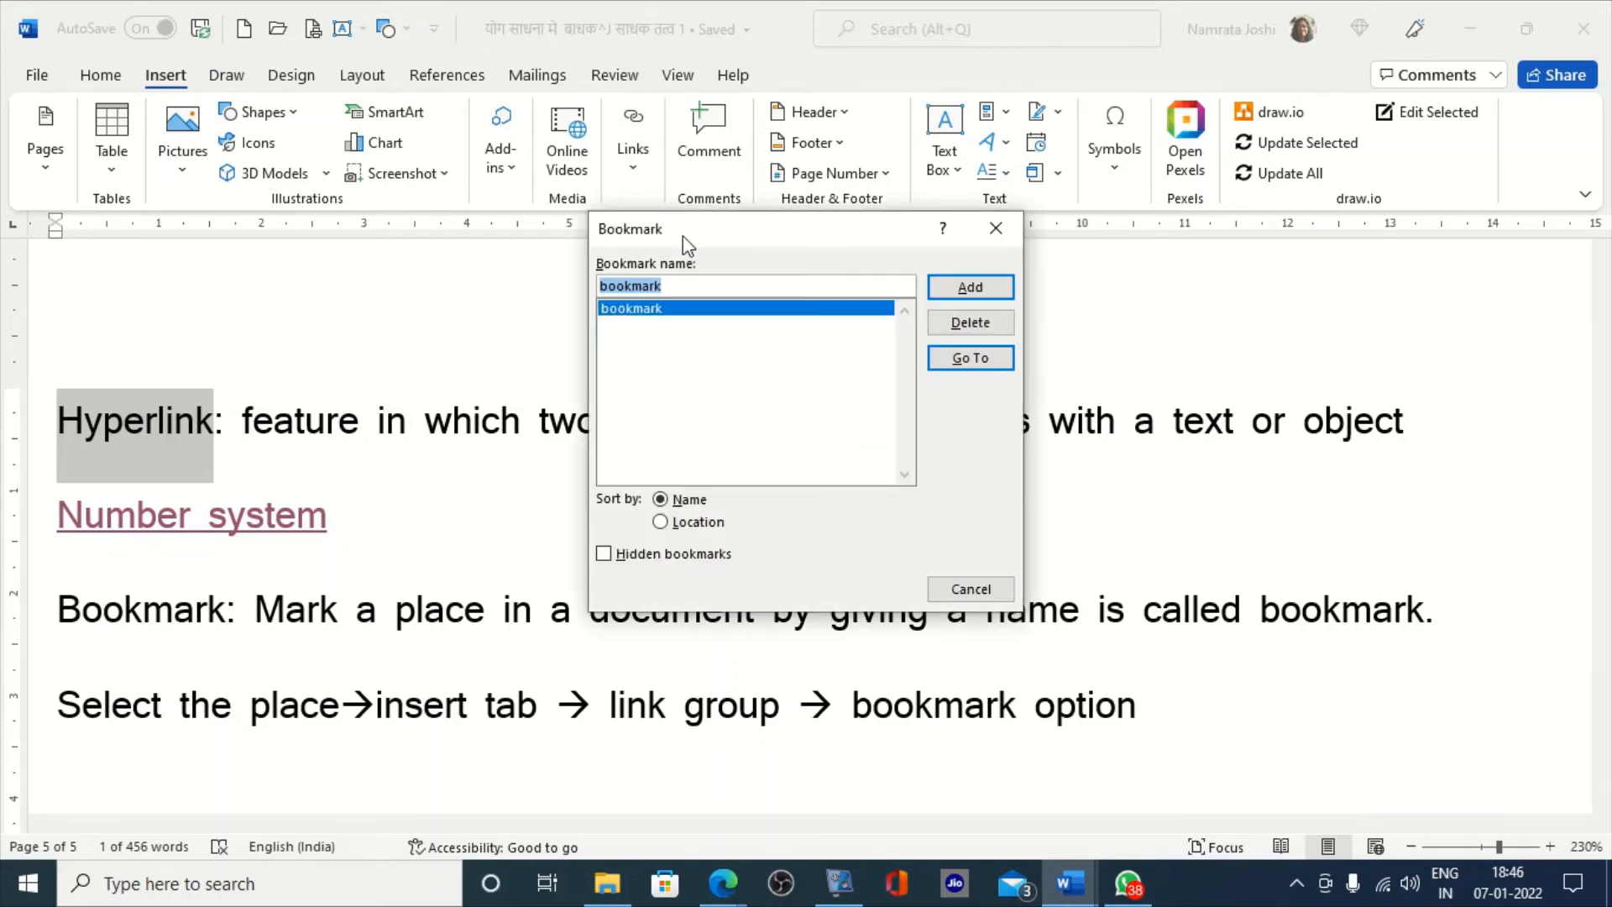
{"action": "type", "text": "hy"}
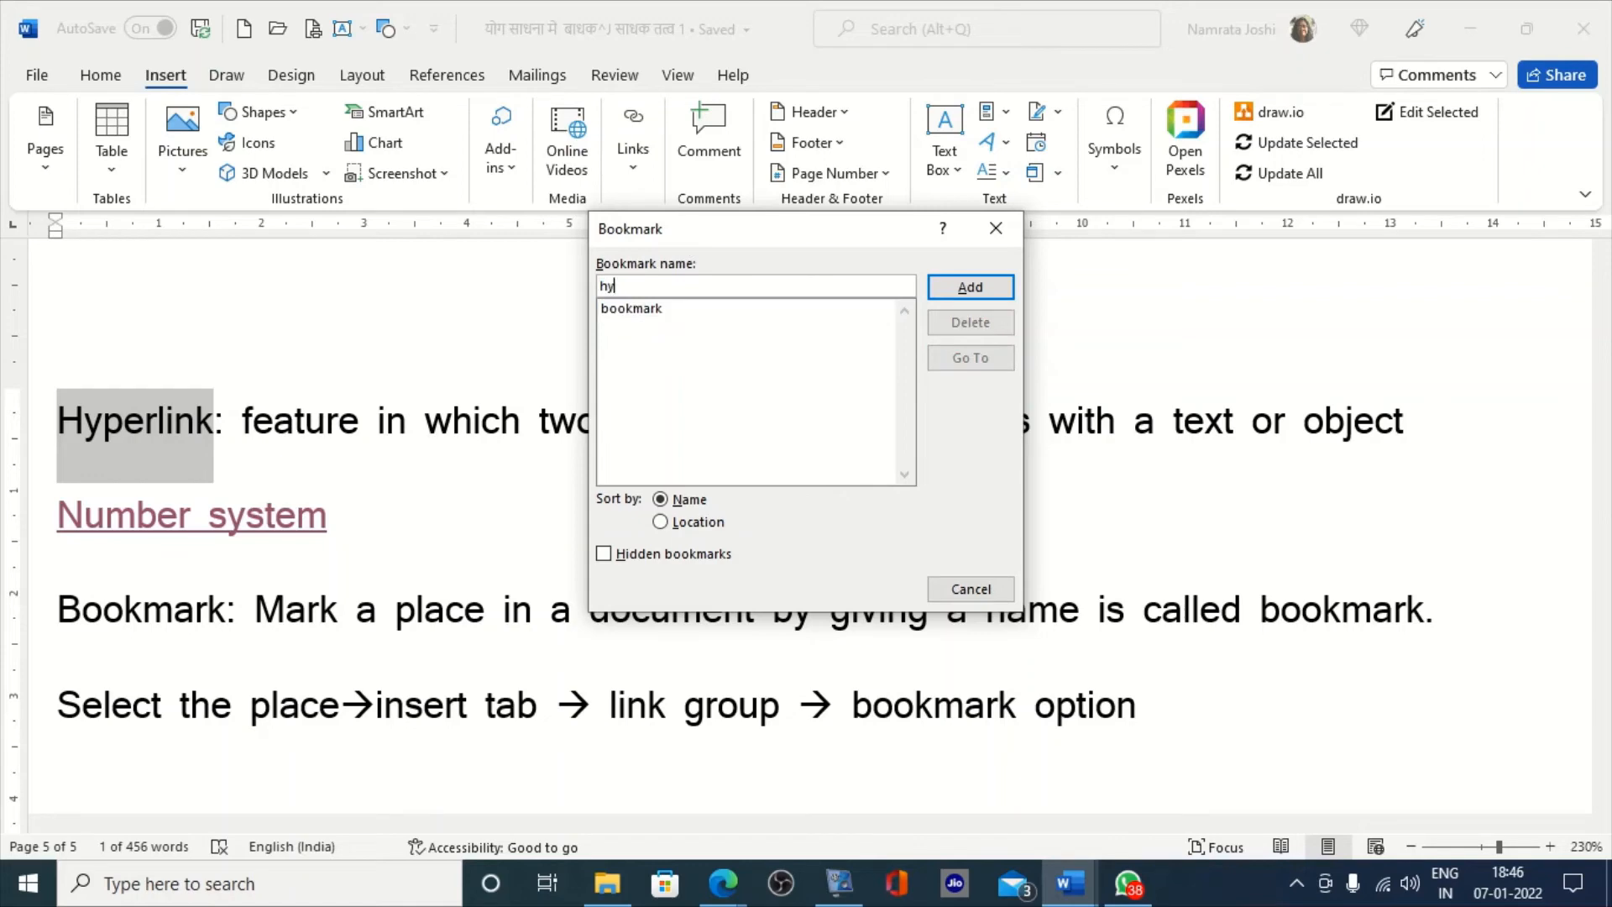
{"action": "type", "text": "perlink"}
{"action": "left_click", "coordinate": [971, 287]}
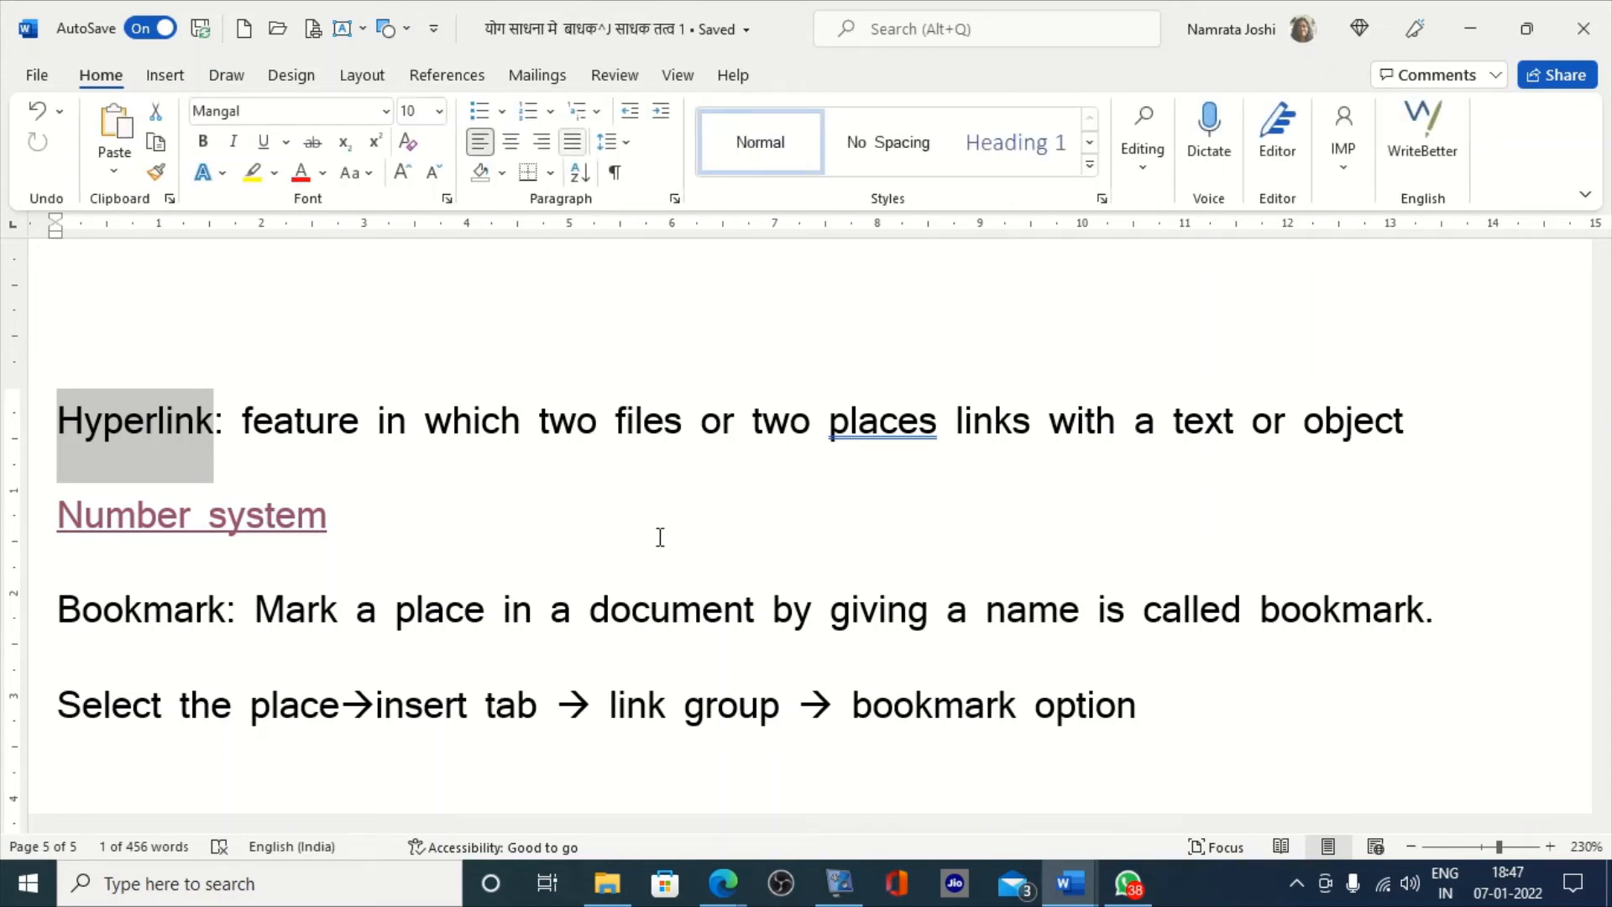
- From the beginning of the document, use Go To to jump to the bookmark named "bookmark", and close the dialog
{"action": "scroll", "coordinate": [746, 426], "scroll_direction": "down", "scroll_amount": 5}
{"action": "scroll", "coordinate": [746, 425], "scroll_direction": "up", "scroll_amount": 15}
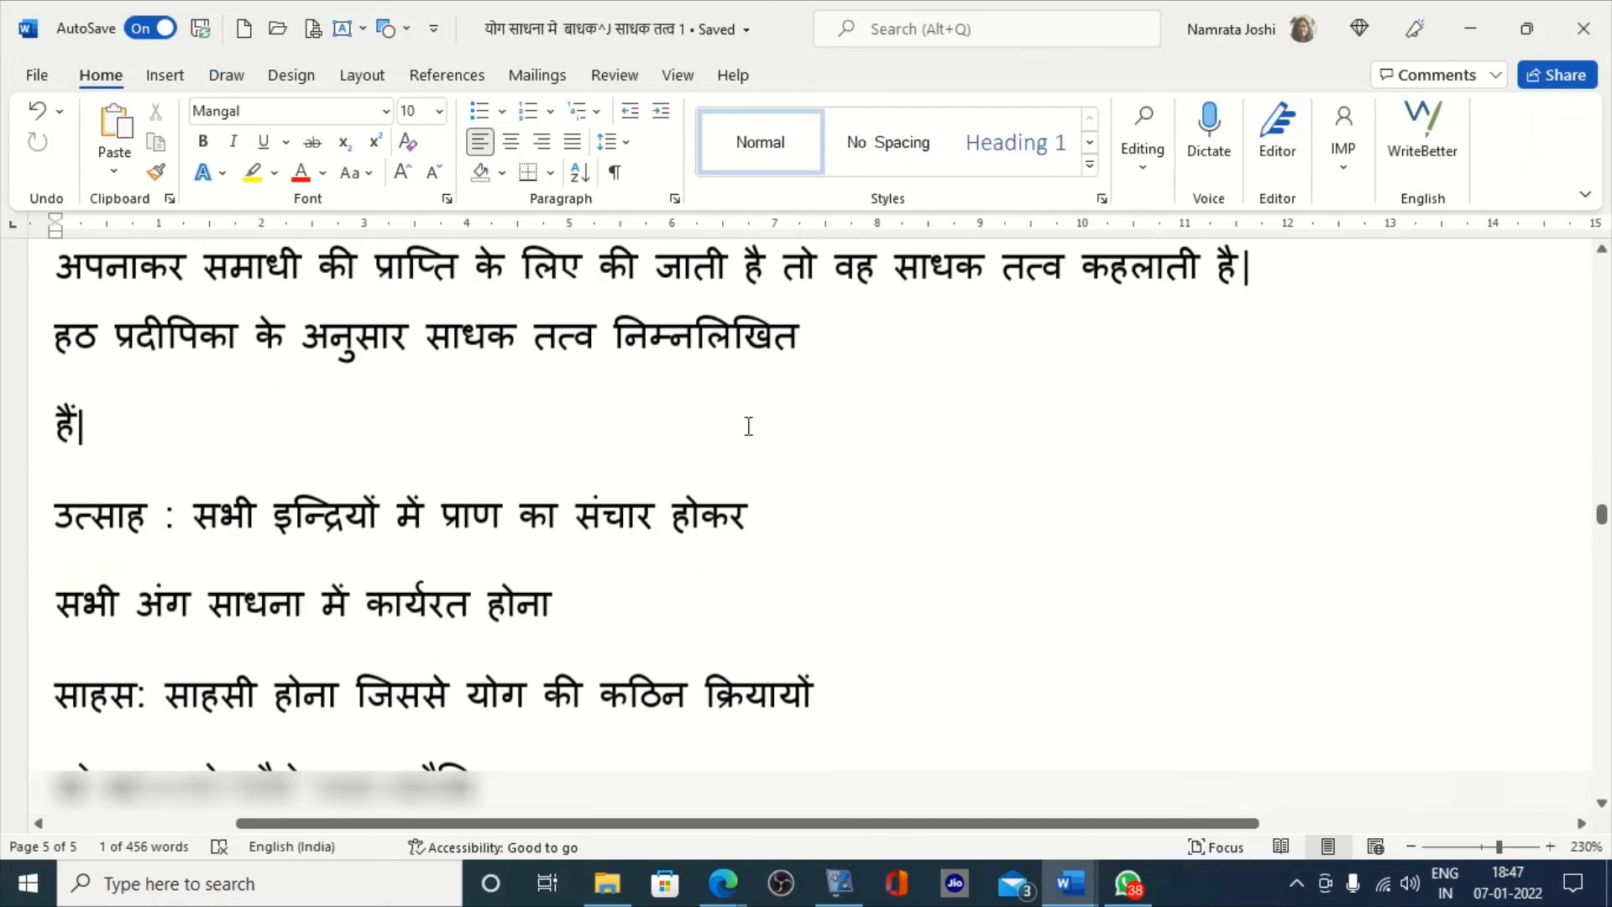
{"action": "key", "text": "ctrl+Home"}
{"action": "scroll", "coordinate": [748, 426], "scroll_direction": "down", "scroll_amount": 3}
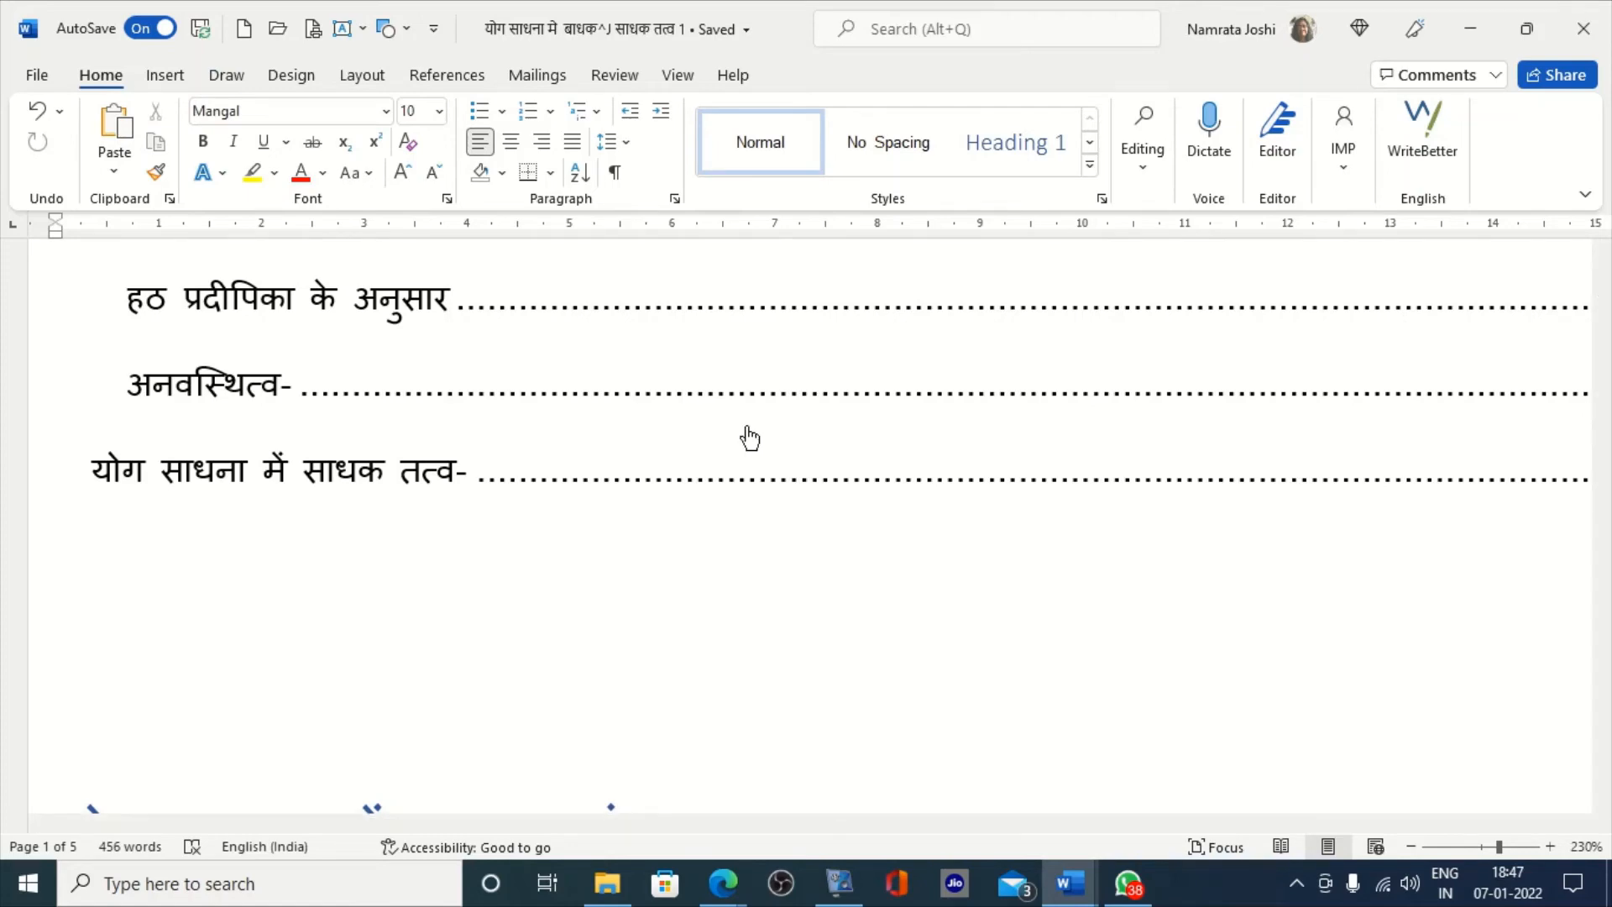
{"action": "key", "text": "ctrl+g"}
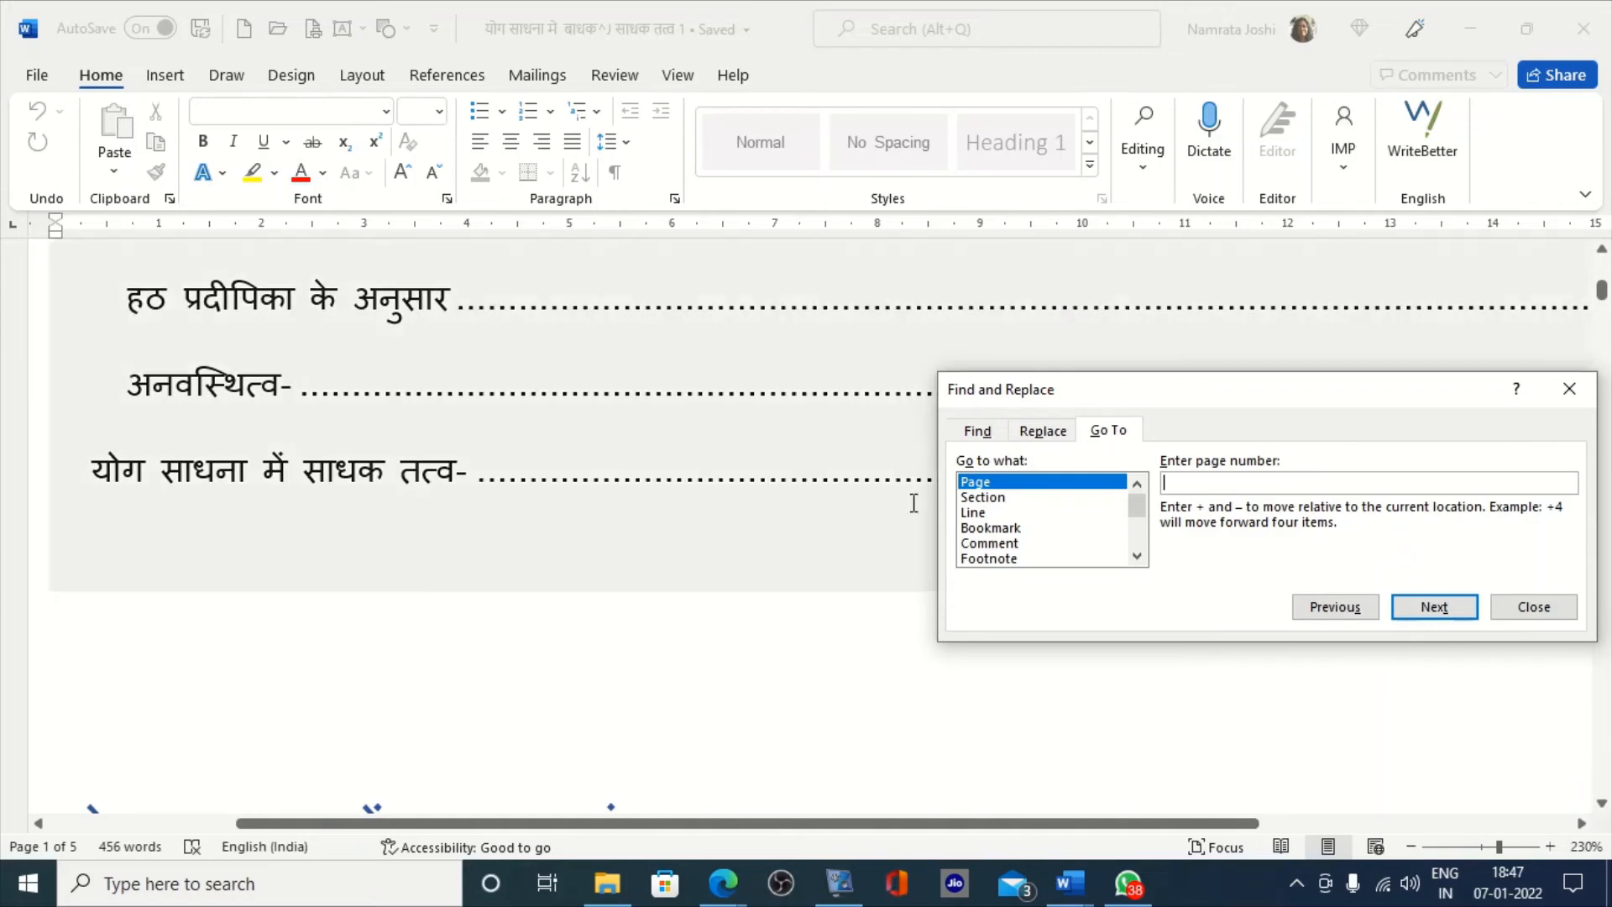
{"action": "left_click_drag", "start_coordinate": [1335, 398], "coordinate": [802, 322]}
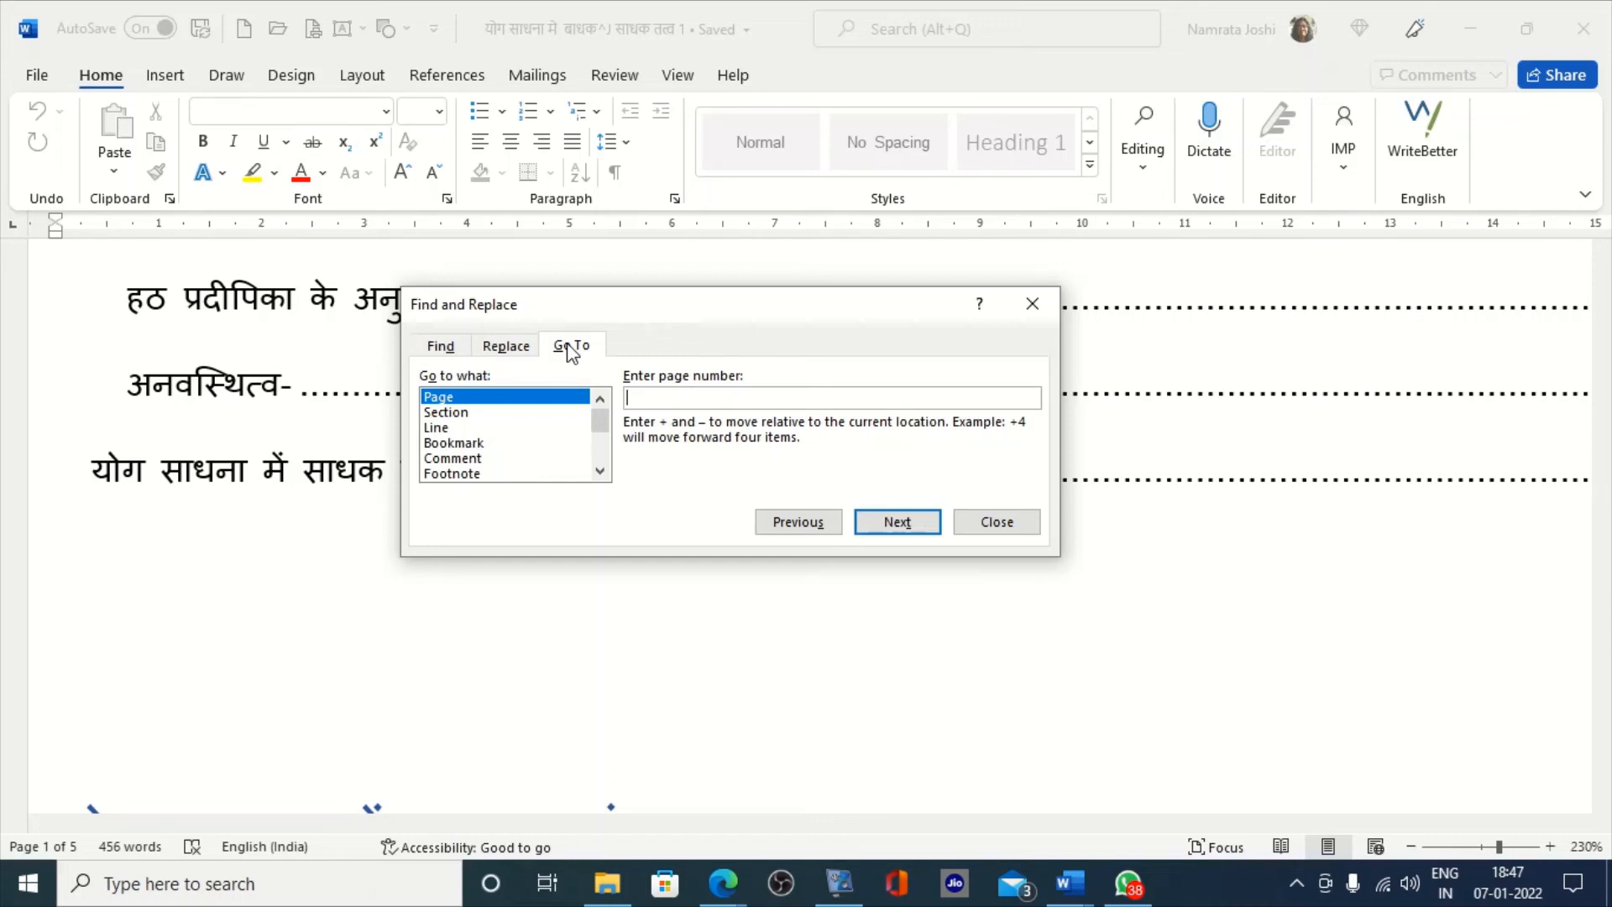
{"action": "left_click", "coordinate": [460, 443]}
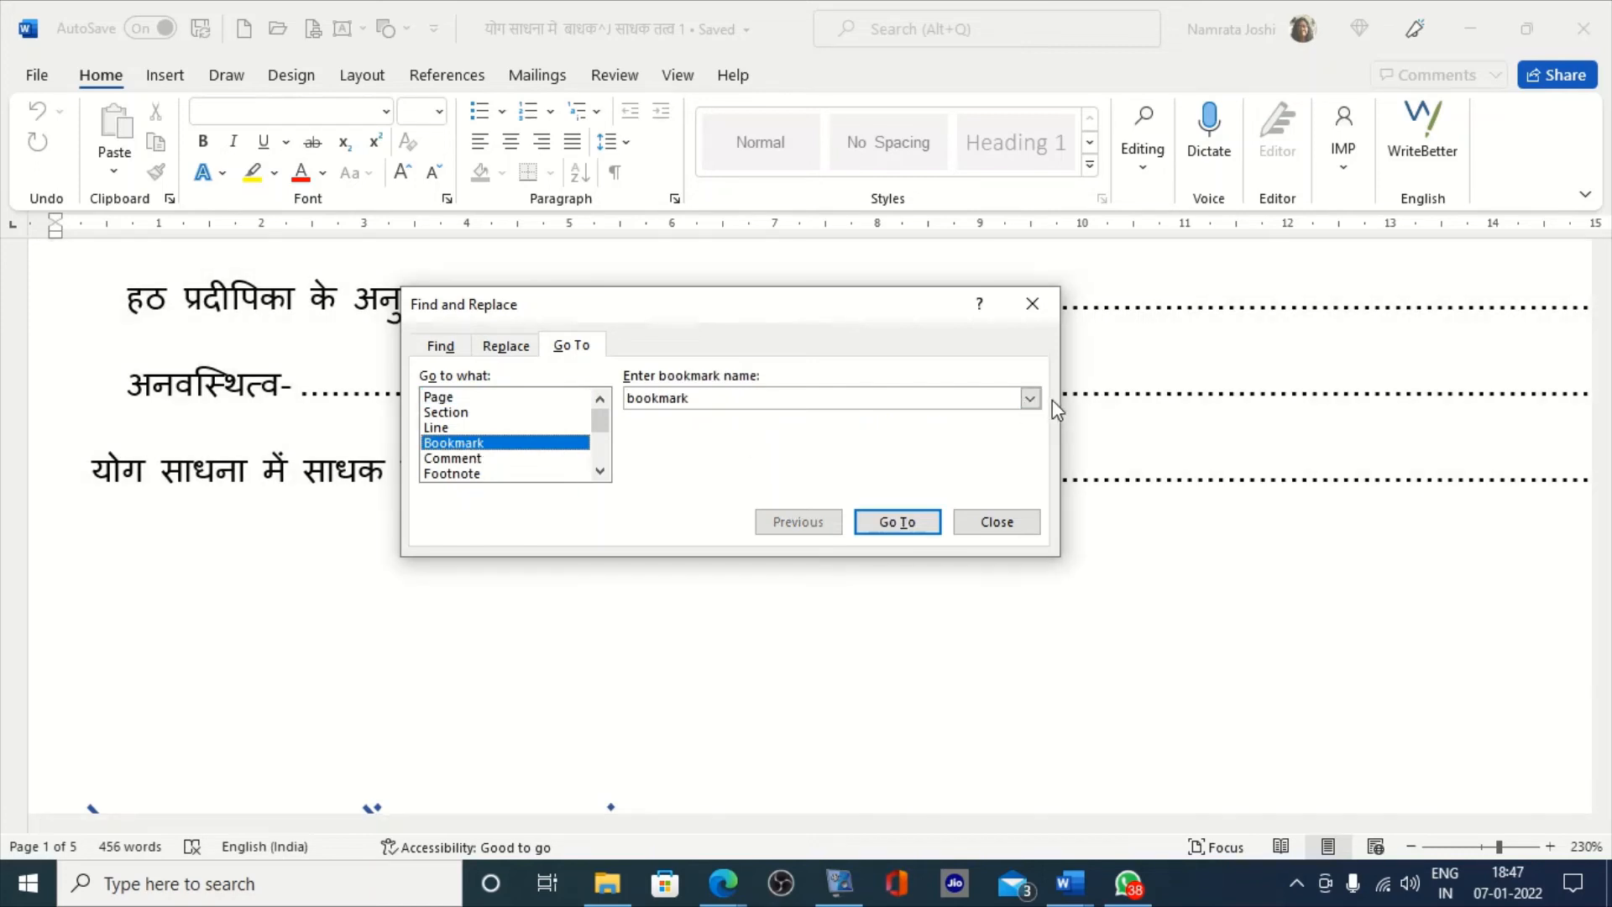
{"action": "left_click", "coordinate": [1033, 400]}
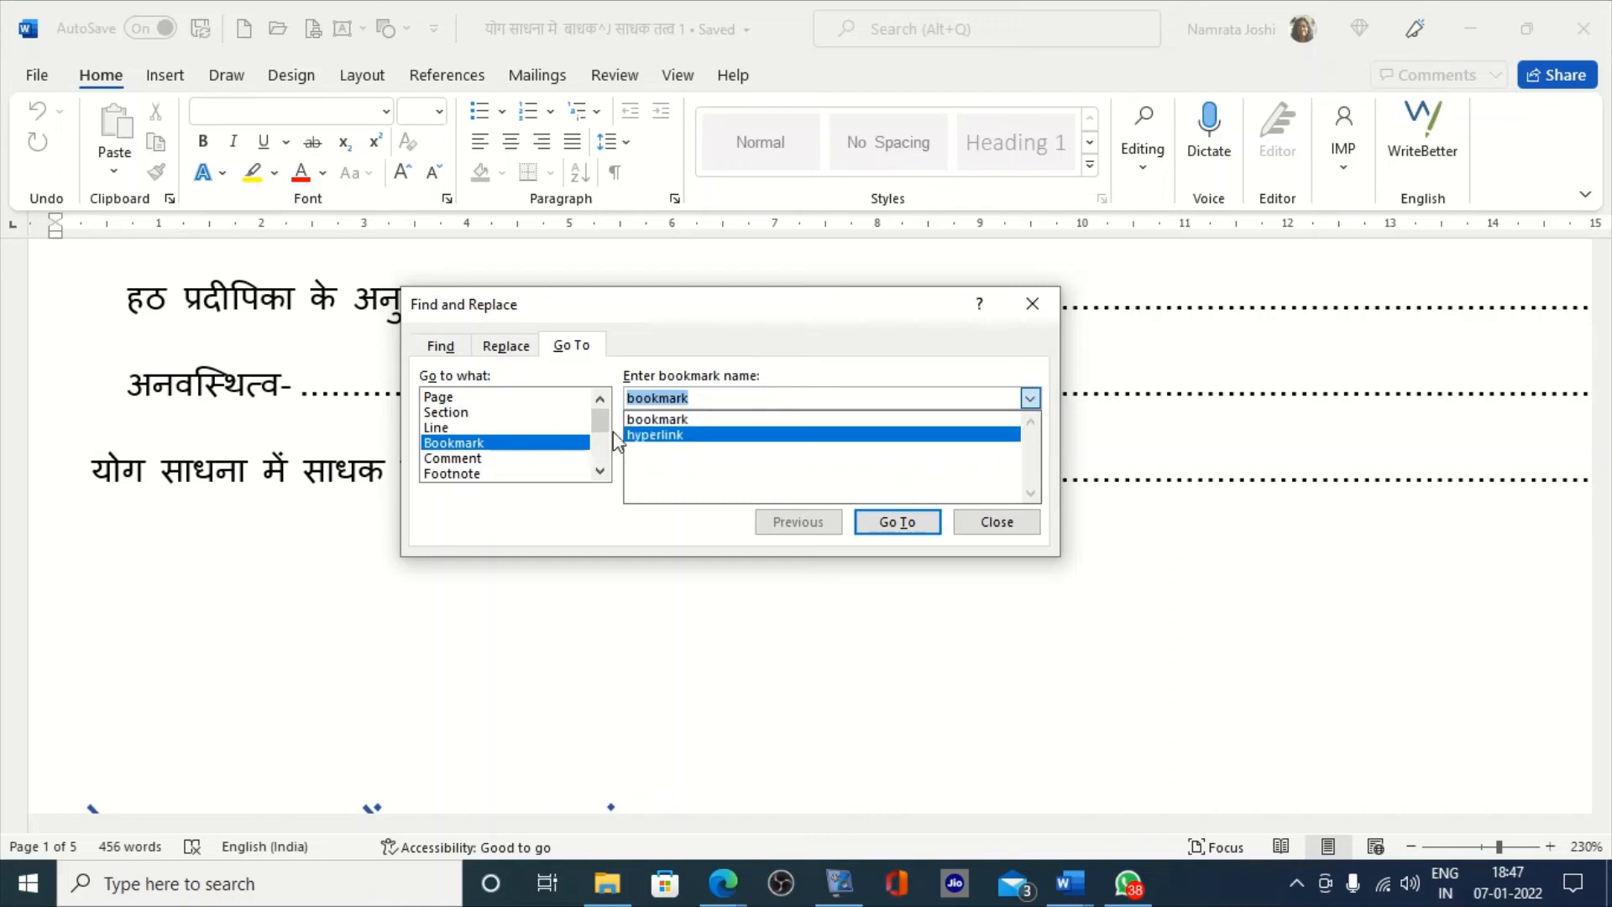
{"action": "left_click", "coordinate": [647, 420]}
{"action": "left_click", "coordinate": [902, 524]}
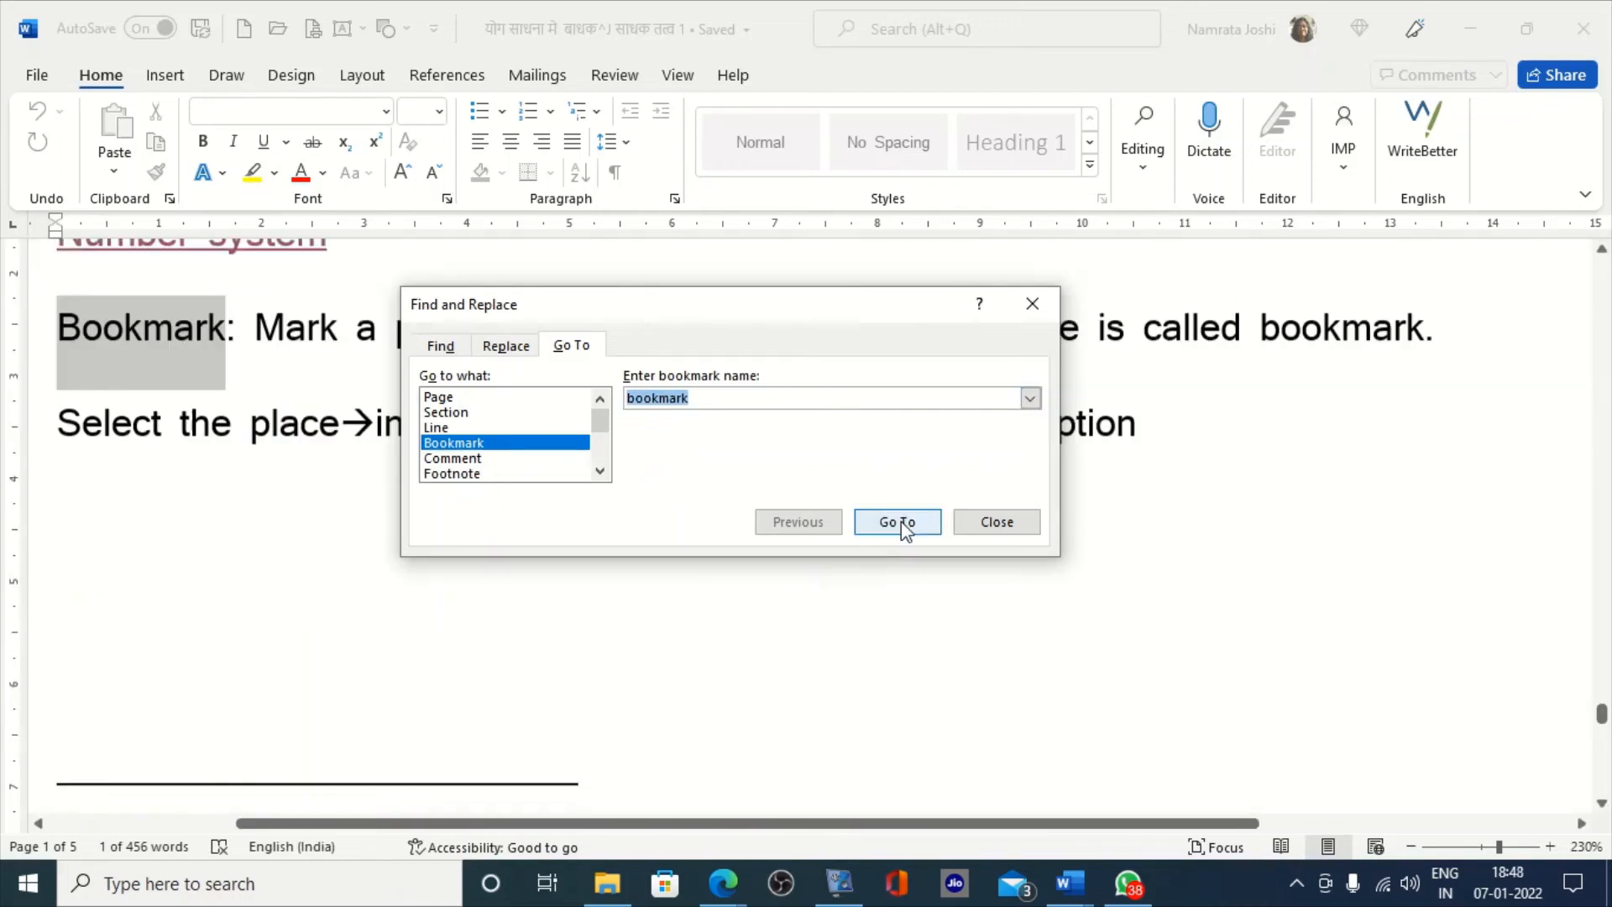
{"action": "left_click", "coordinate": [1009, 528]}
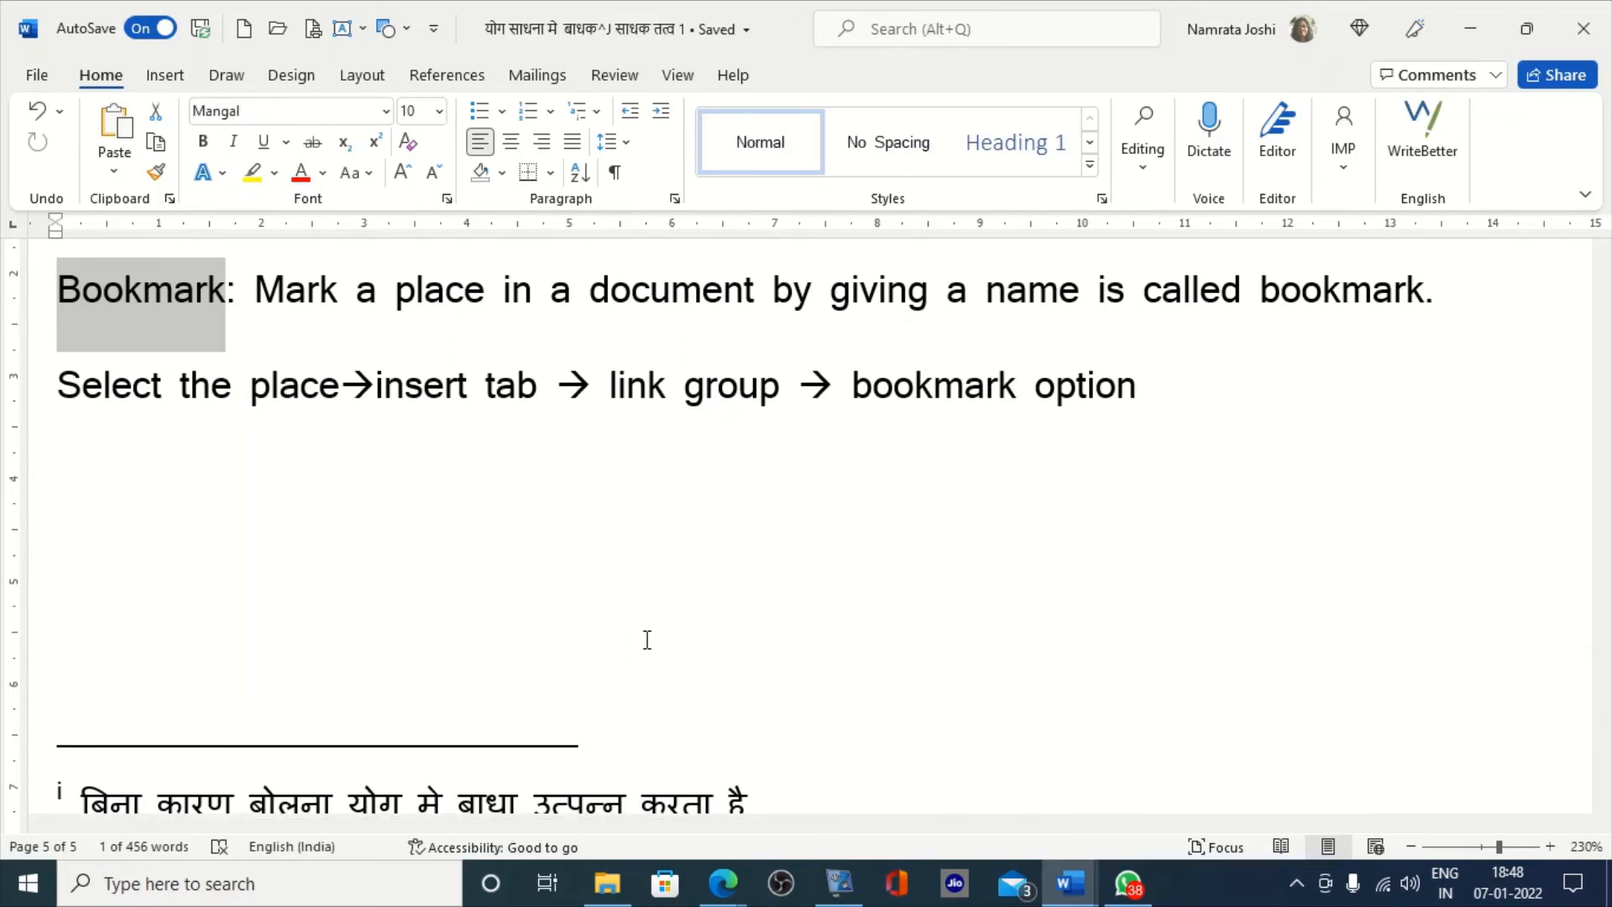
- Return to the first page and place the insertion point on the blank line between the table of contents and the main heading
{"action": "scroll", "coordinate": [727, 609], "scroll_direction": "down", "scroll_amount": 10}
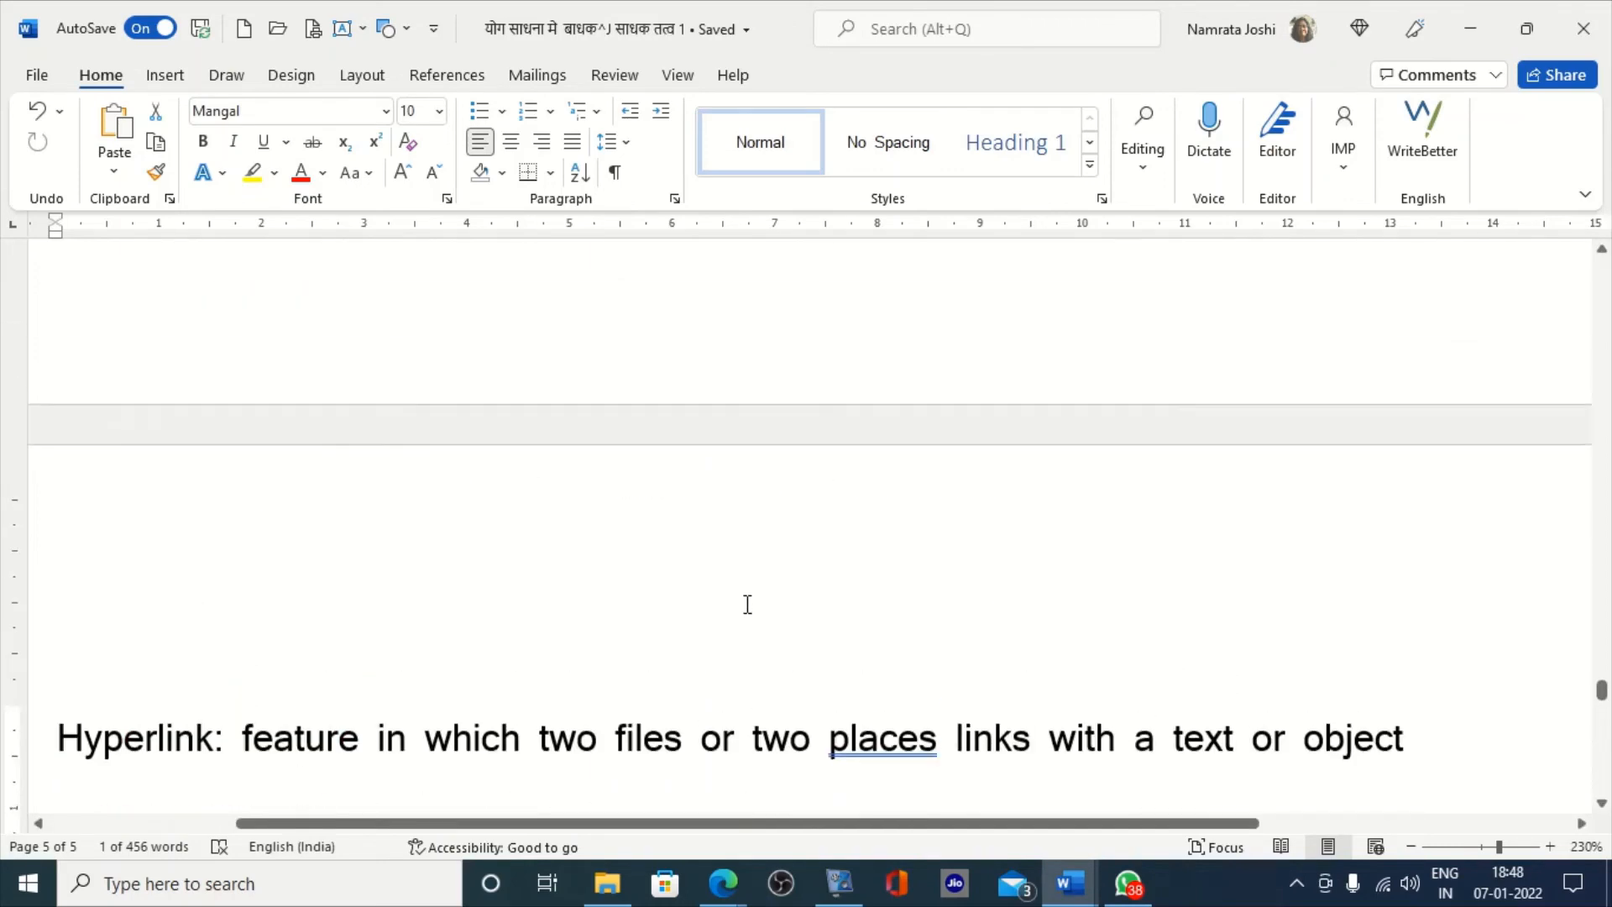
{"action": "scroll", "coordinate": [747, 604], "scroll_direction": "up", "scroll_amount": 15}
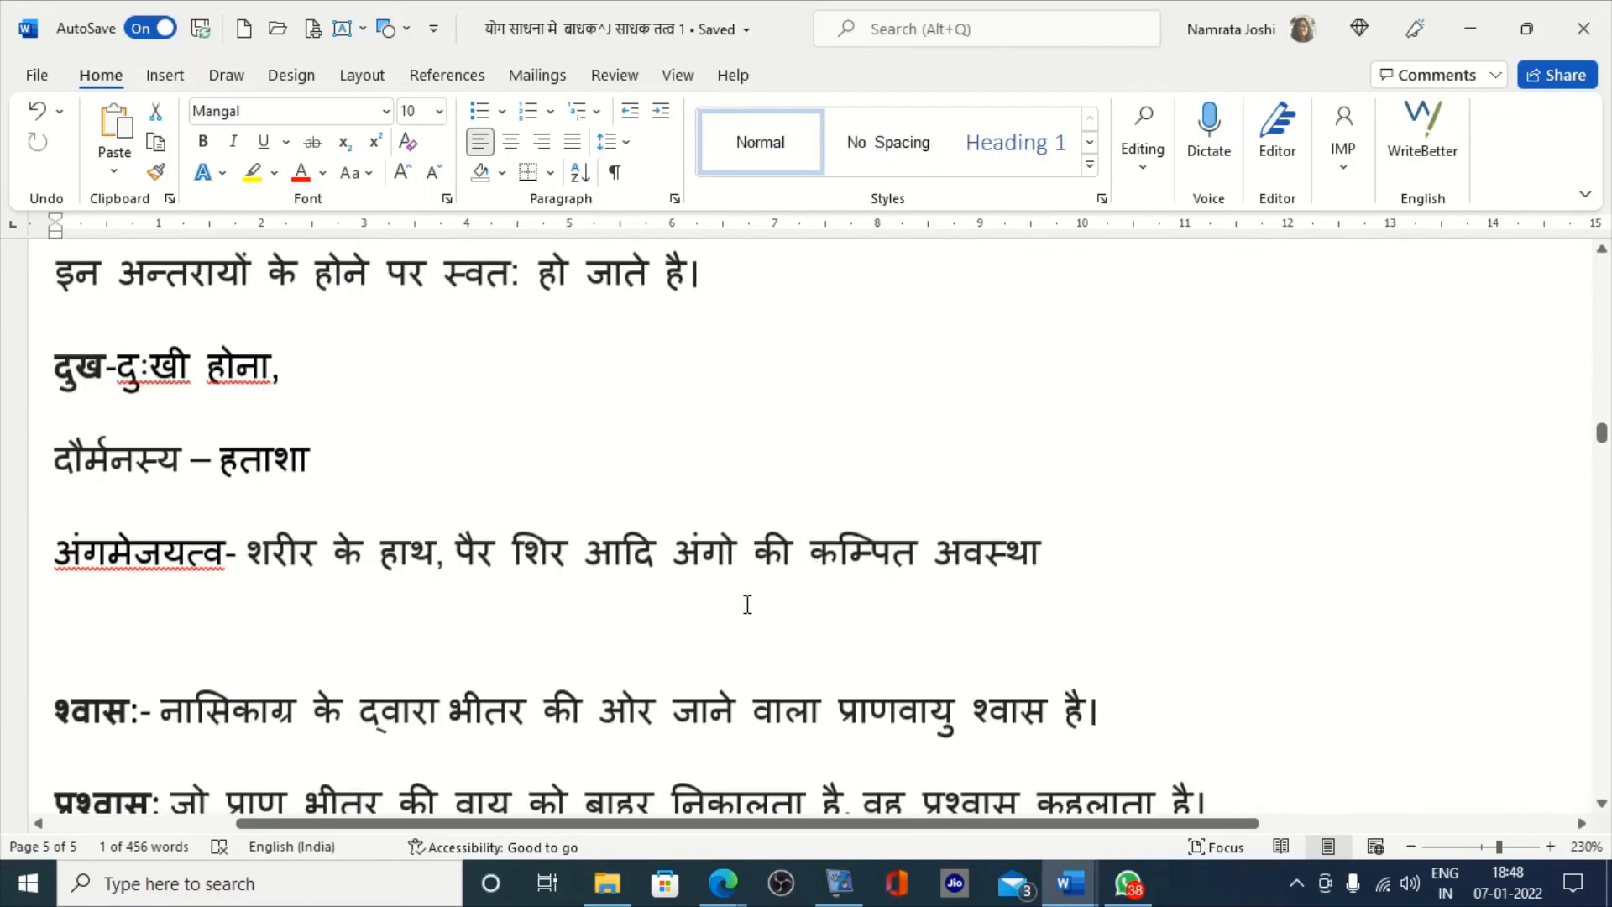
{"action": "scroll", "coordinate": [745, 604], "scroll_direction": "up", "scroll_amount": 5}
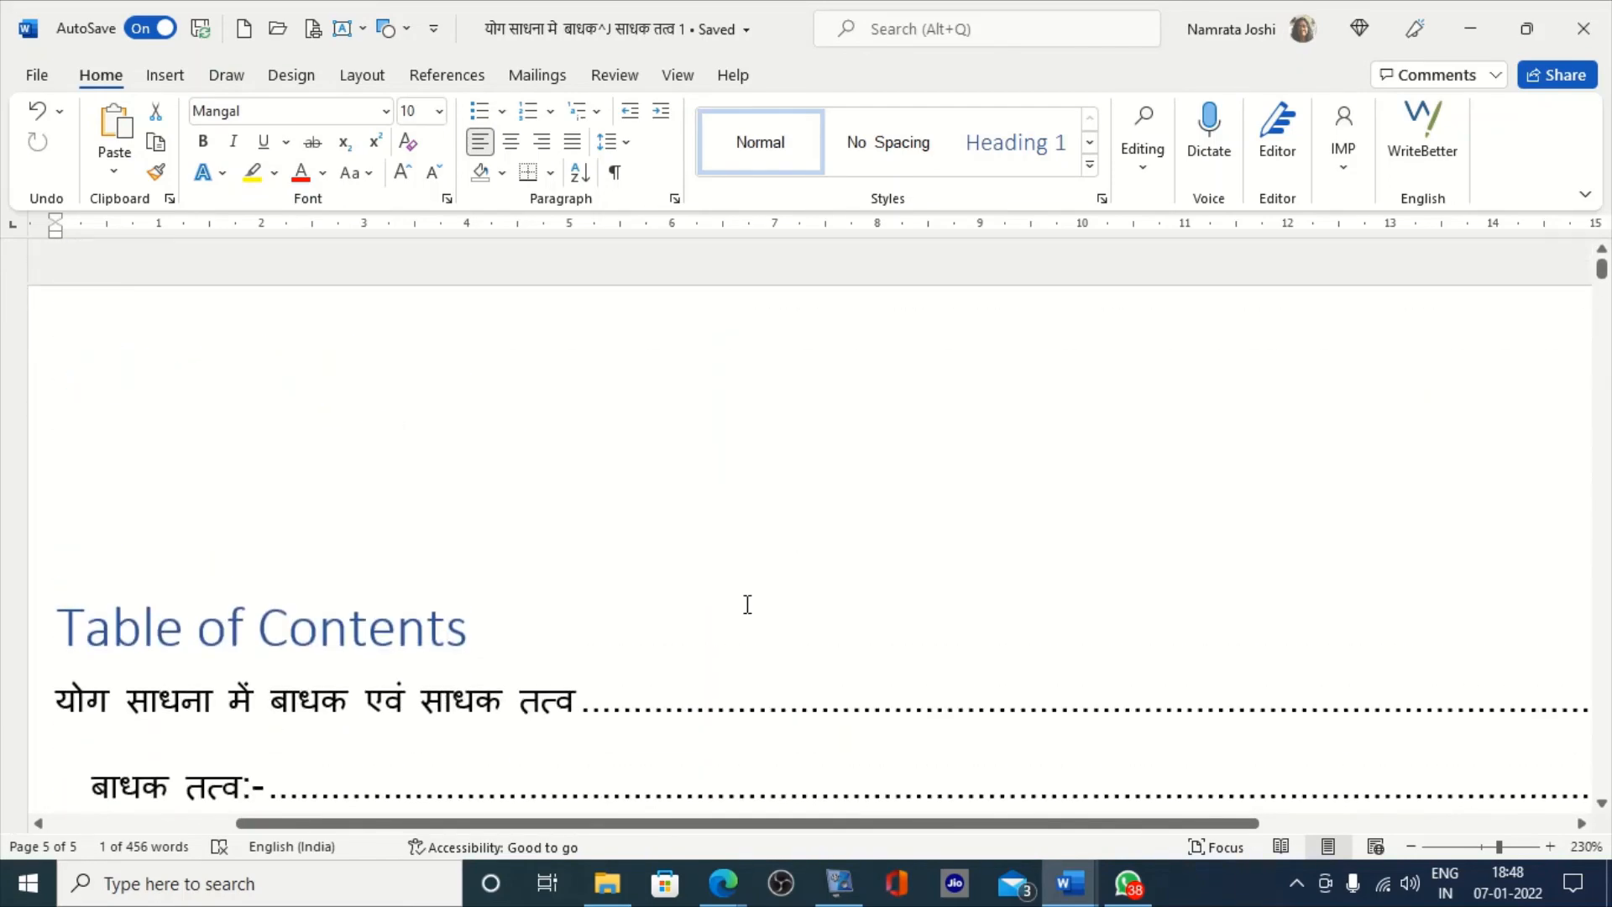
{"action": "scroll", "coordinate": [745, 605], "scroll_direction": "down", "scroll_amount": 5}
{"action": "left_click", "coordinate": [630, 313]}
{"action": "left_click", "coordinate": [335, 446]}
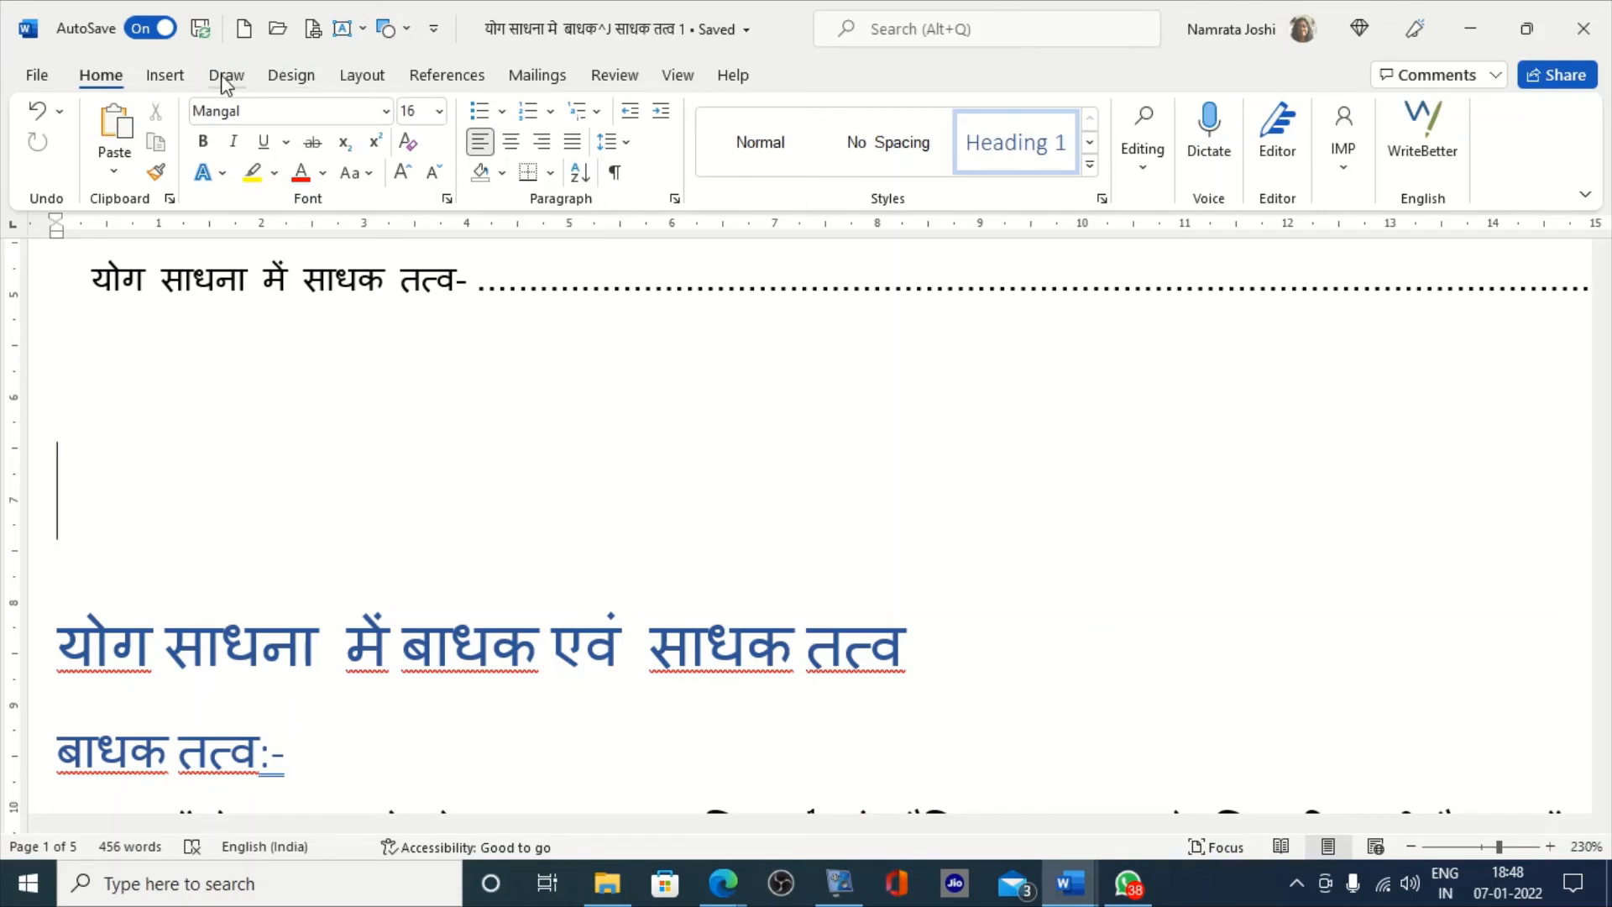
{"action": "left_click", "coordinate": [345, 30]}
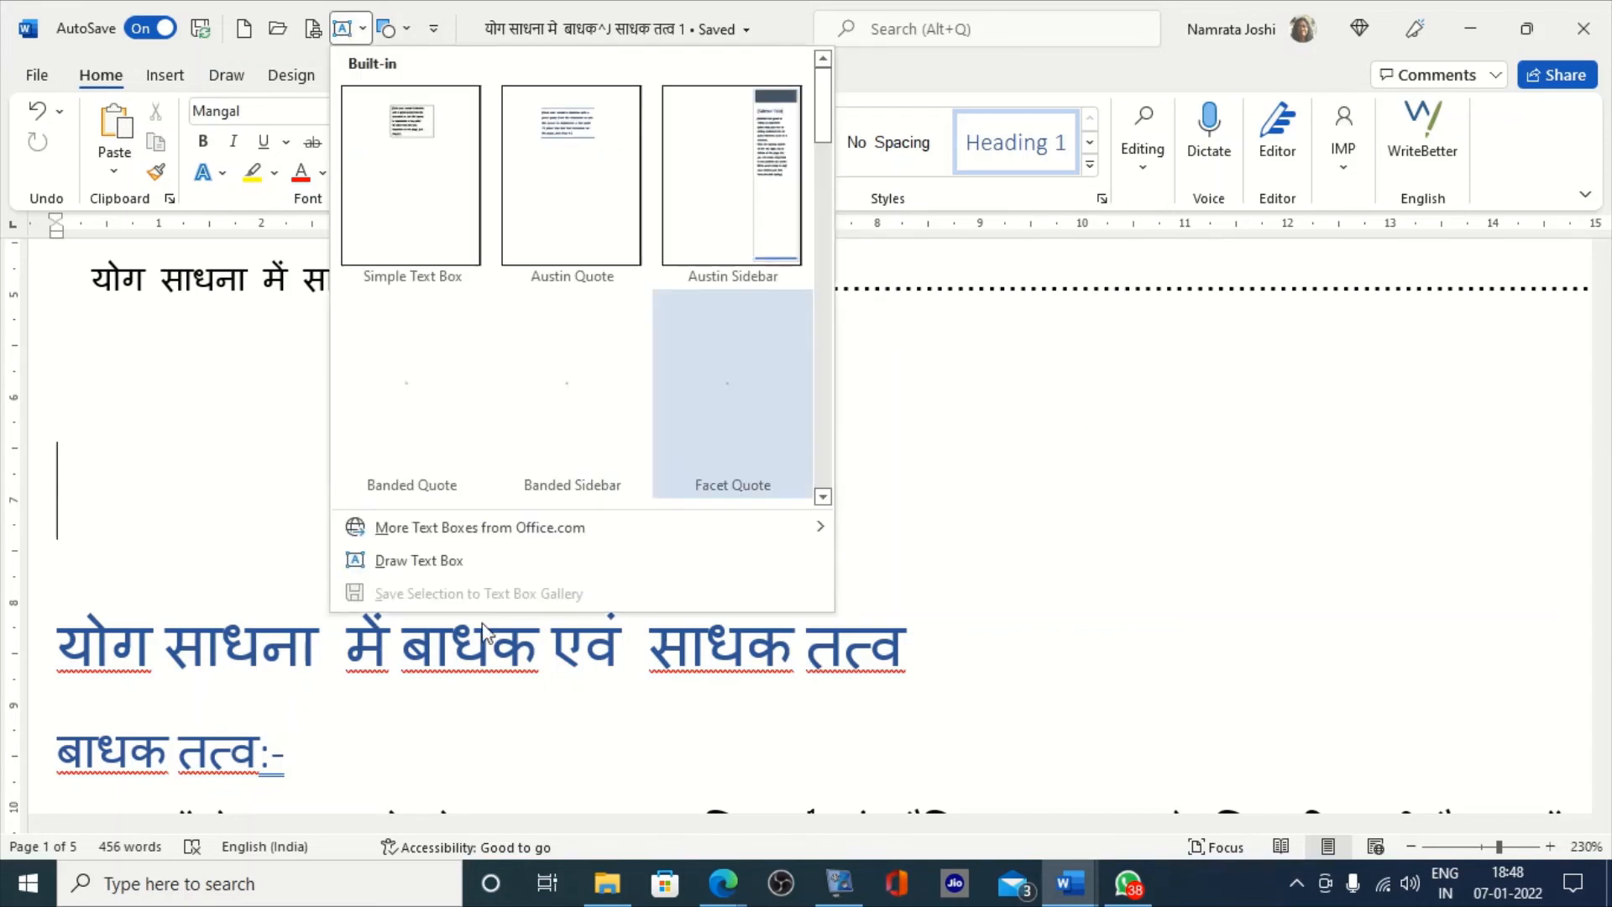
{"action": "left_click", "coordinate": [433, 561]}
{"action": "left_click_drag", "start_coordinate": [433, 566], "coordinate": [935, 386]}
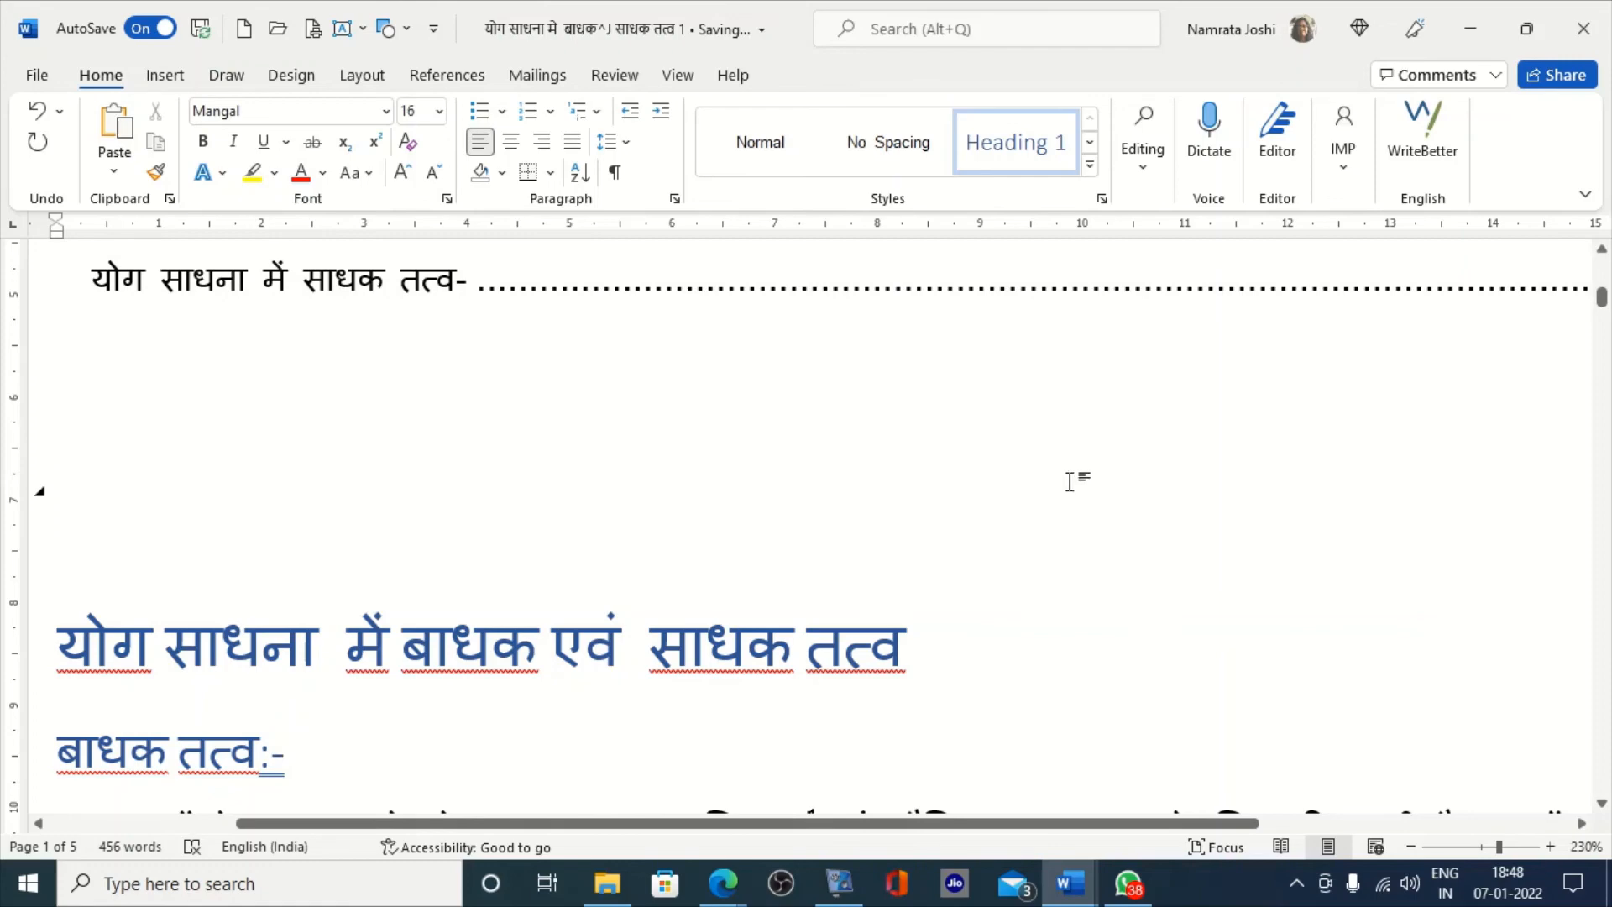
{"action": "key", "text": "ctrl+z"}
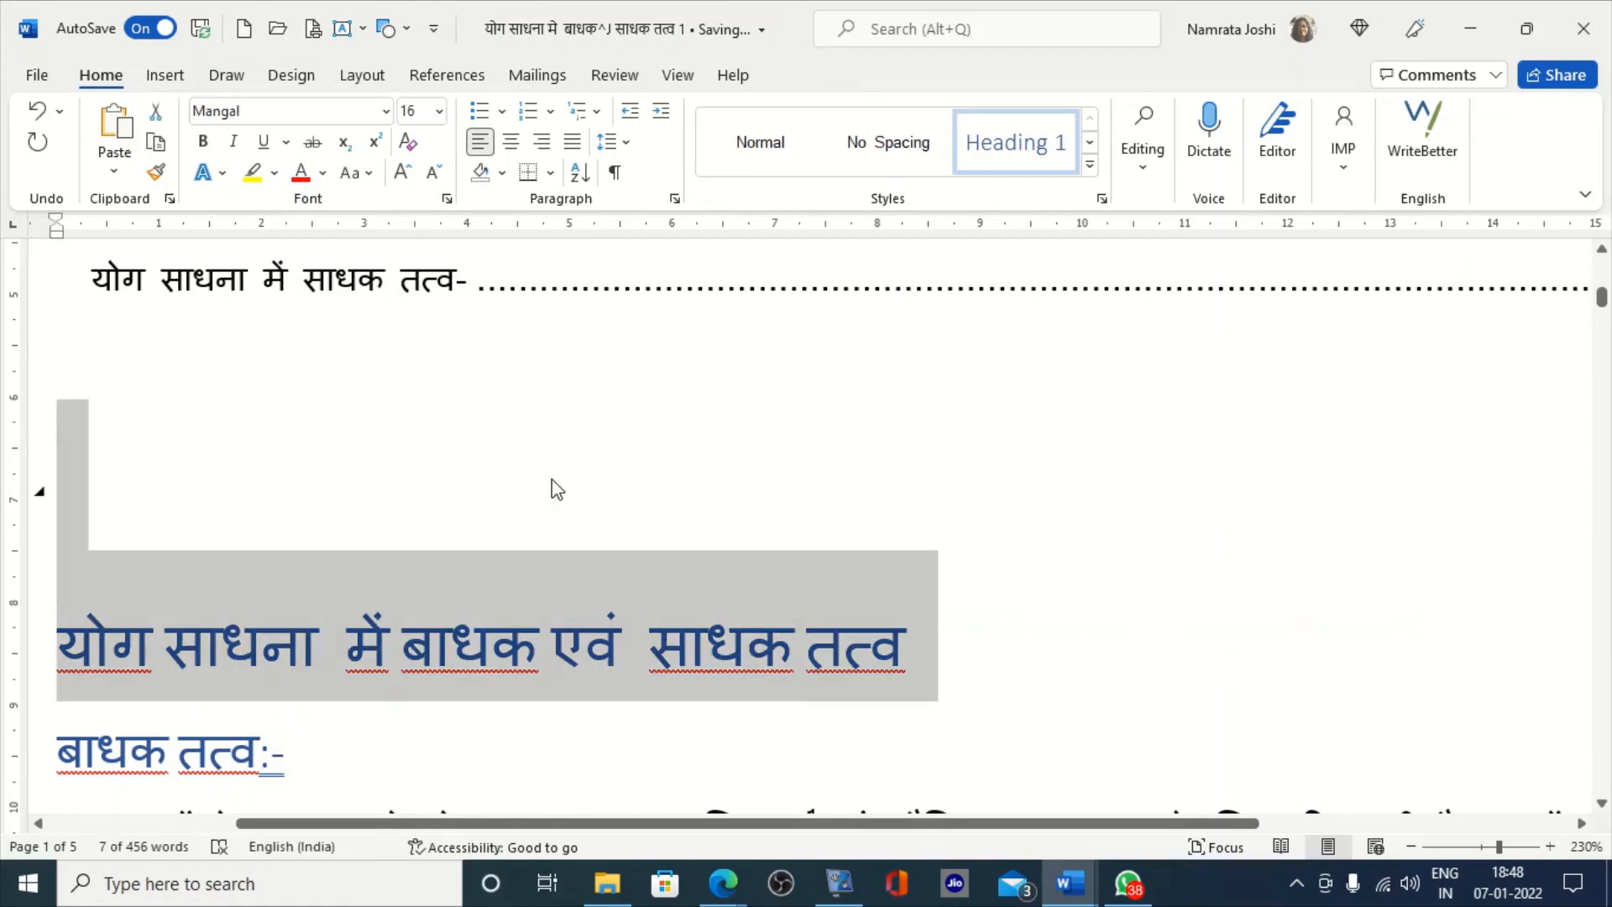
- Draw a text box about 4.75 cm wide and 2.07 cm high below the table of contents, containing "Hyperlink" and "Bookmark" on separate lines
{"action": "left_click", "coordinate": [551, 479]}
{"action": "left_click", "coordinate": [363, 29]}
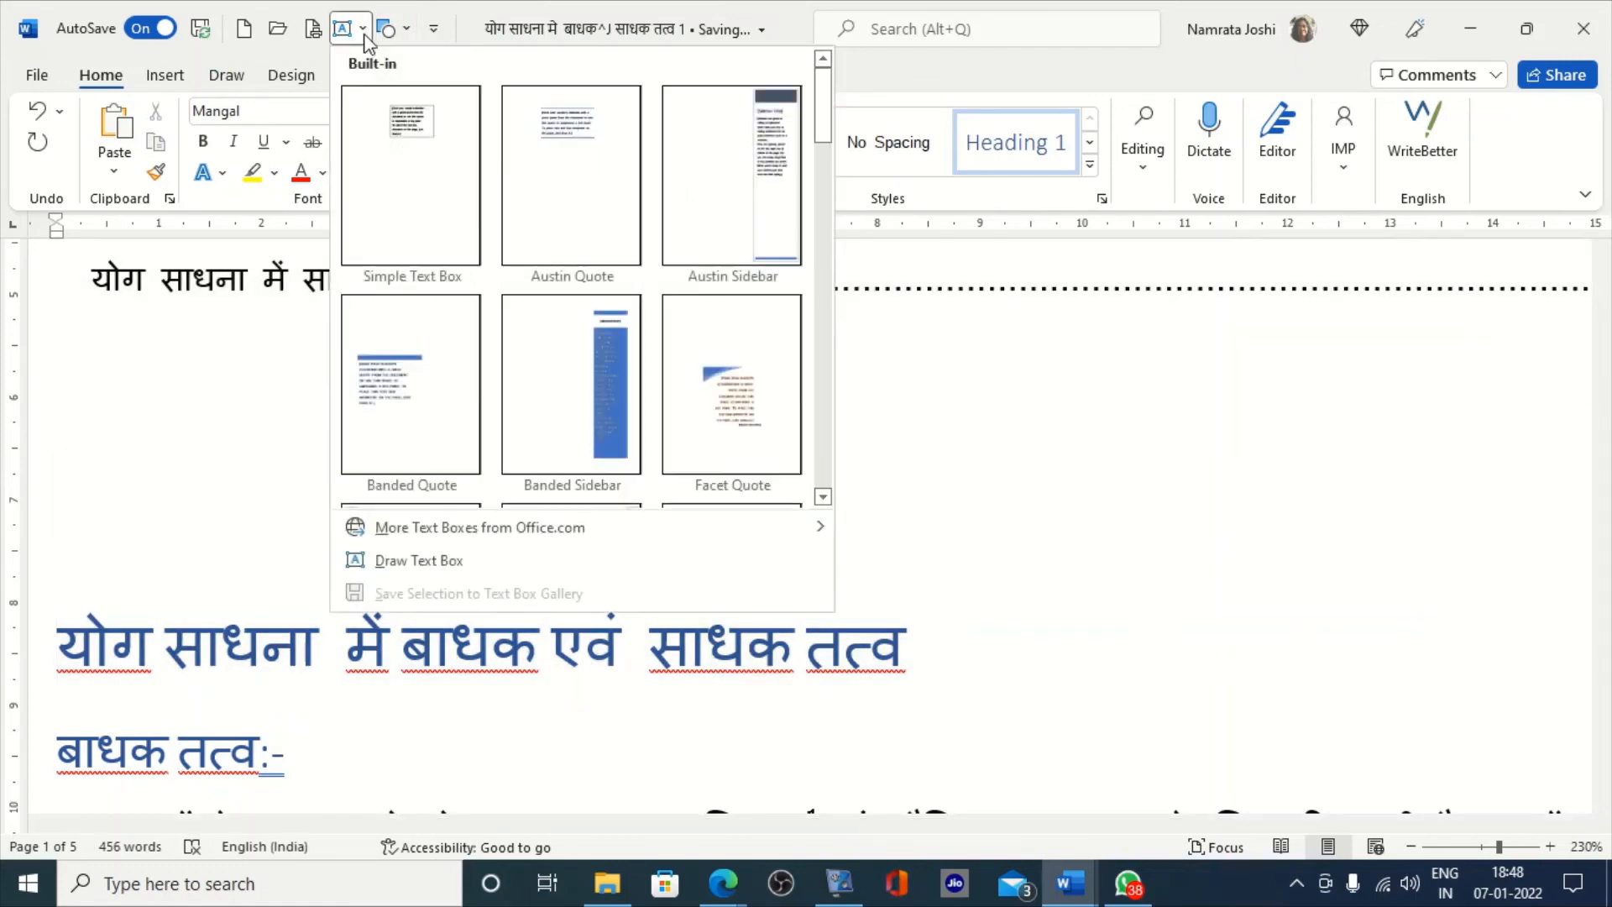
{"action": "left_click", "coordinate": [470, 561]}
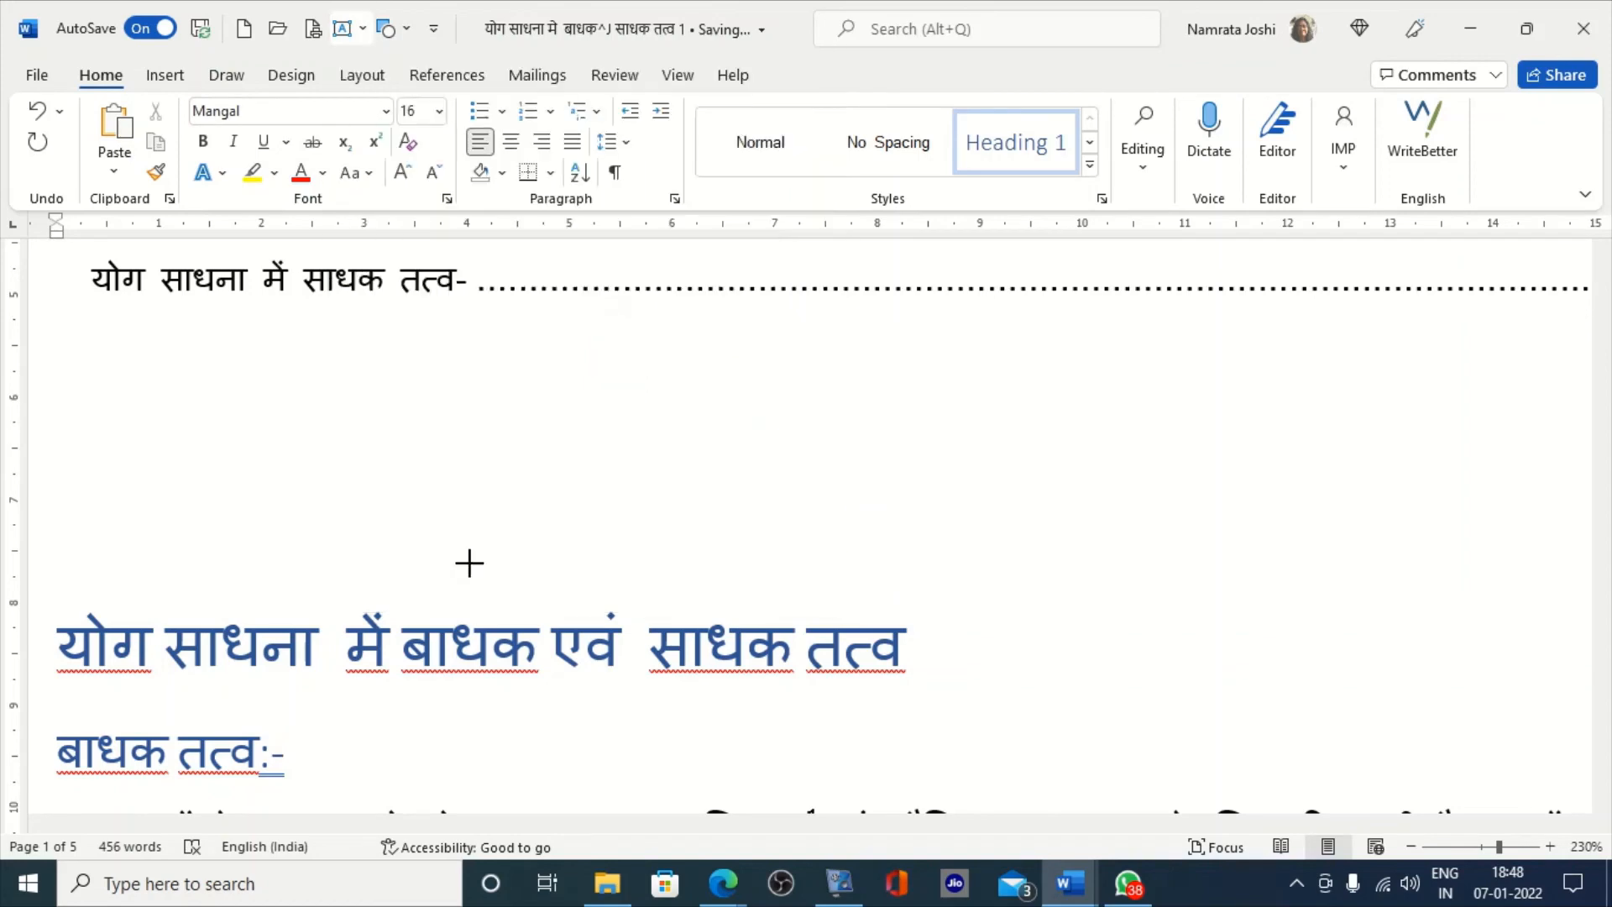
{"action": "mouse_move", "coordinate": [713, 426]}
{"action": "left_mouse_down"}
{"action": "mouse_move", "coordinate": [763, 586]}
{"action": "mouse_move", "coordinate": [1126, 578]}
{"action": "mouse_move", "coordinate": [1200, 639]}
{"action": "left_mouse_up"}
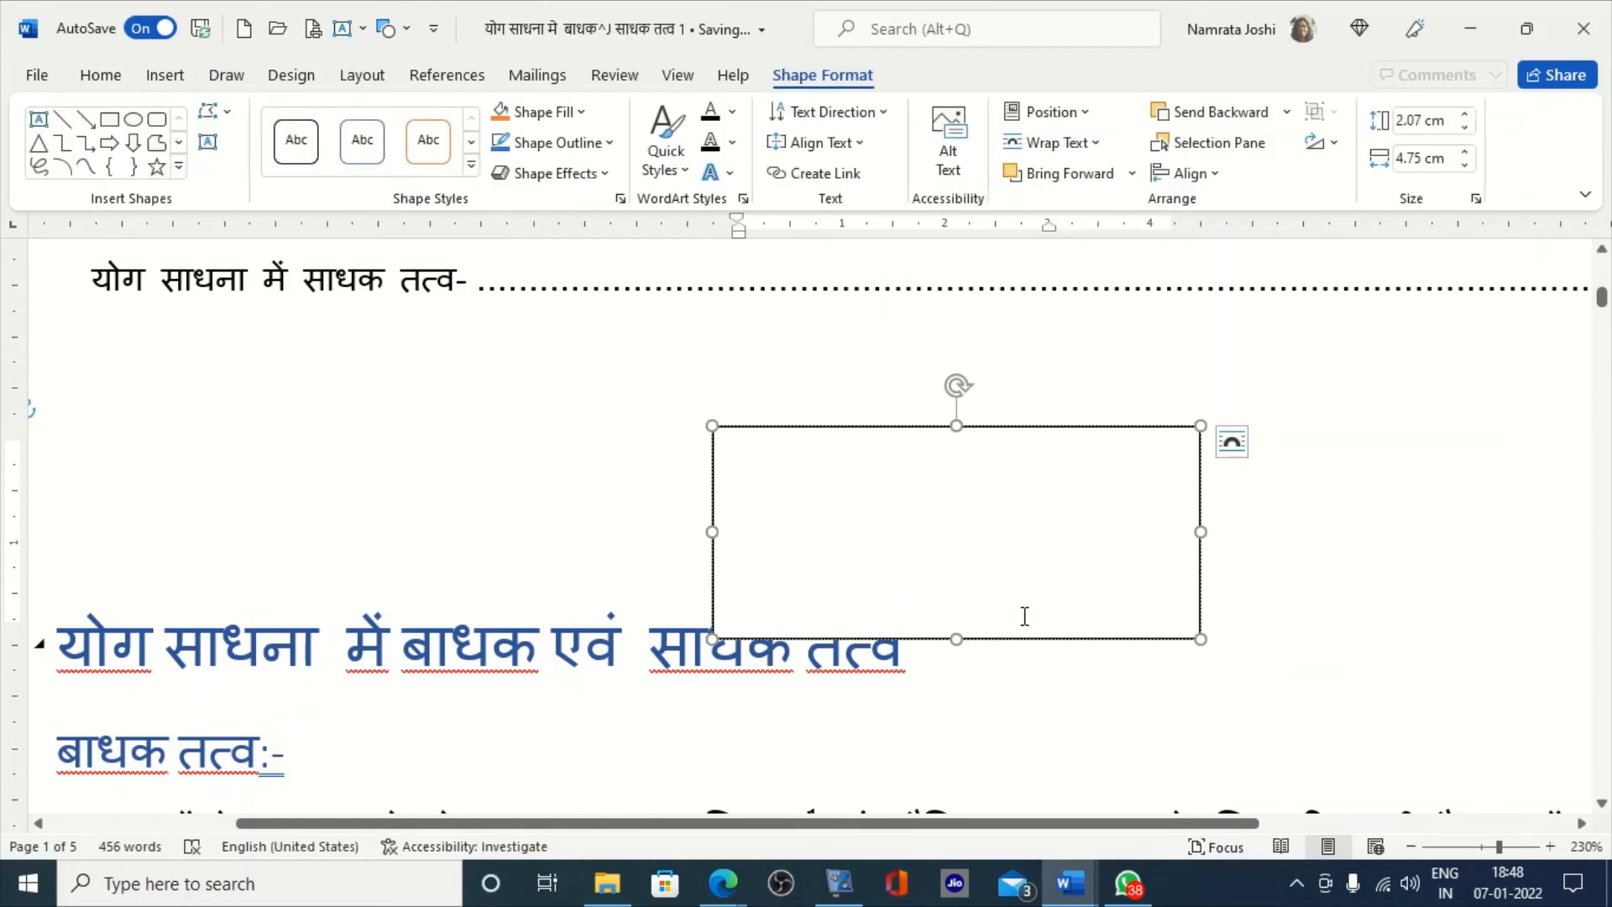
{"action": "type", "text": "hyperlink"}
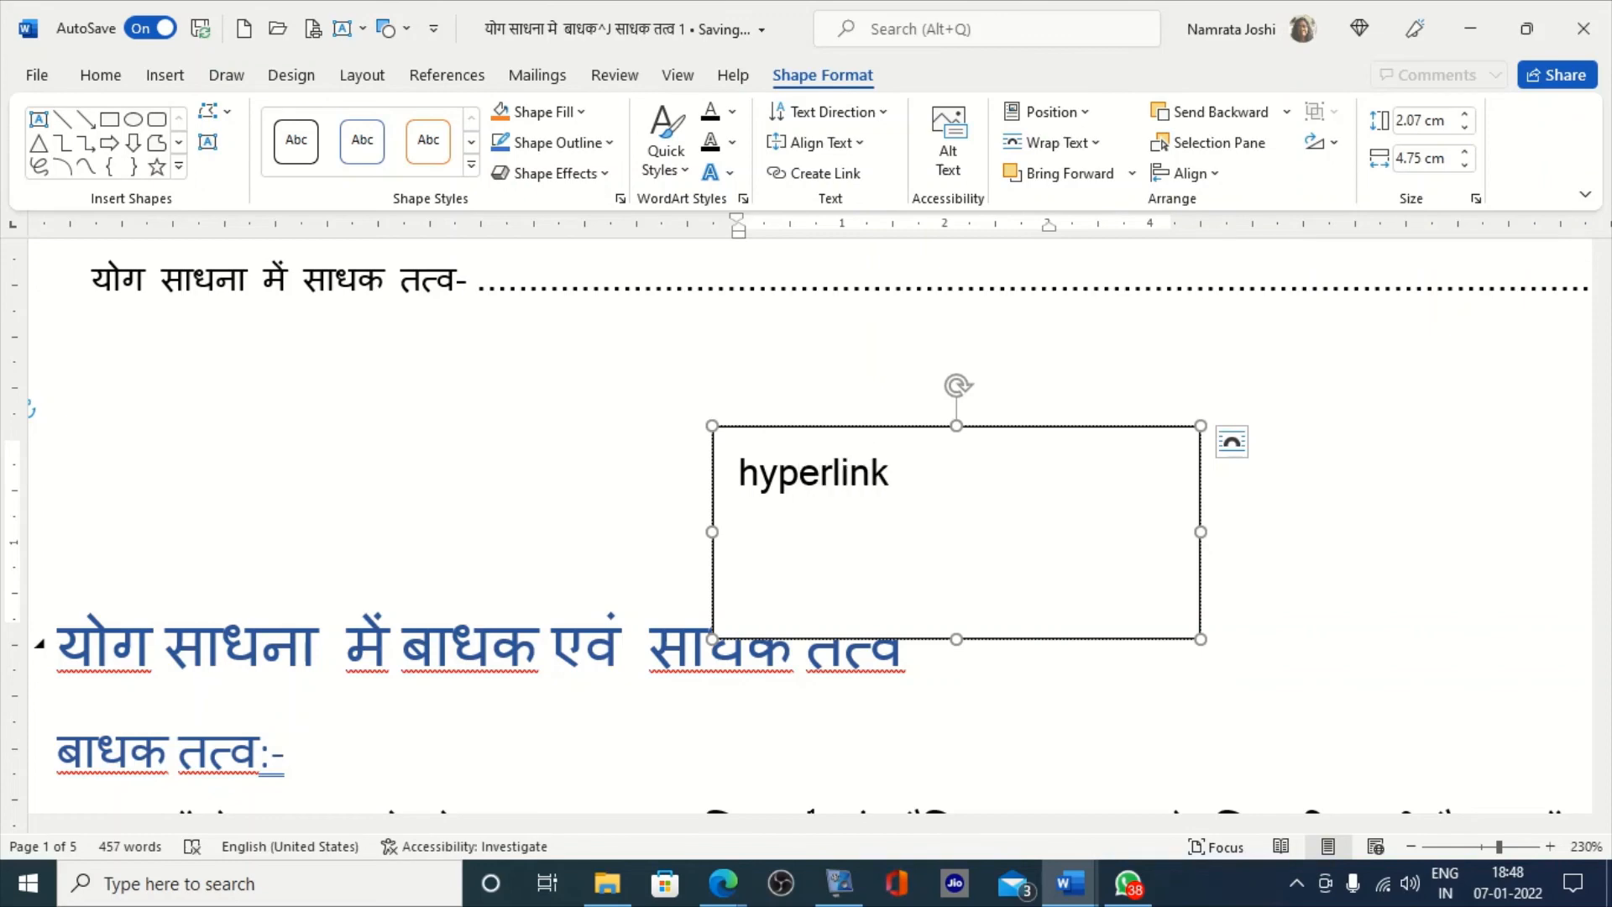
{"action": "key", "text": "Return"}
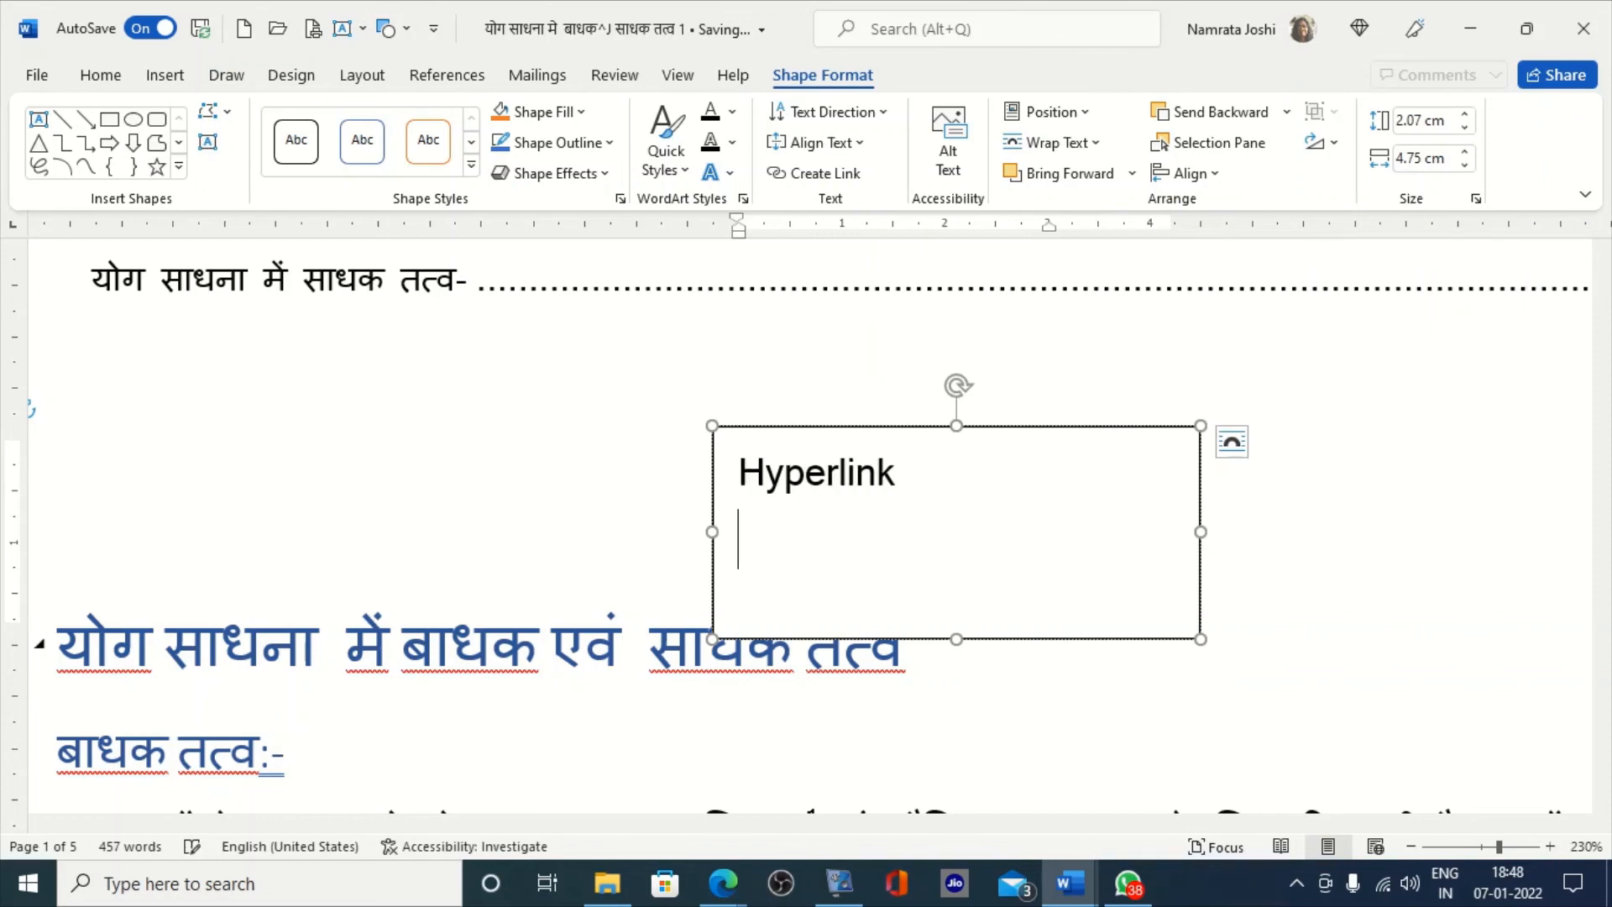
{"action": "type", "text": "bookmark"}
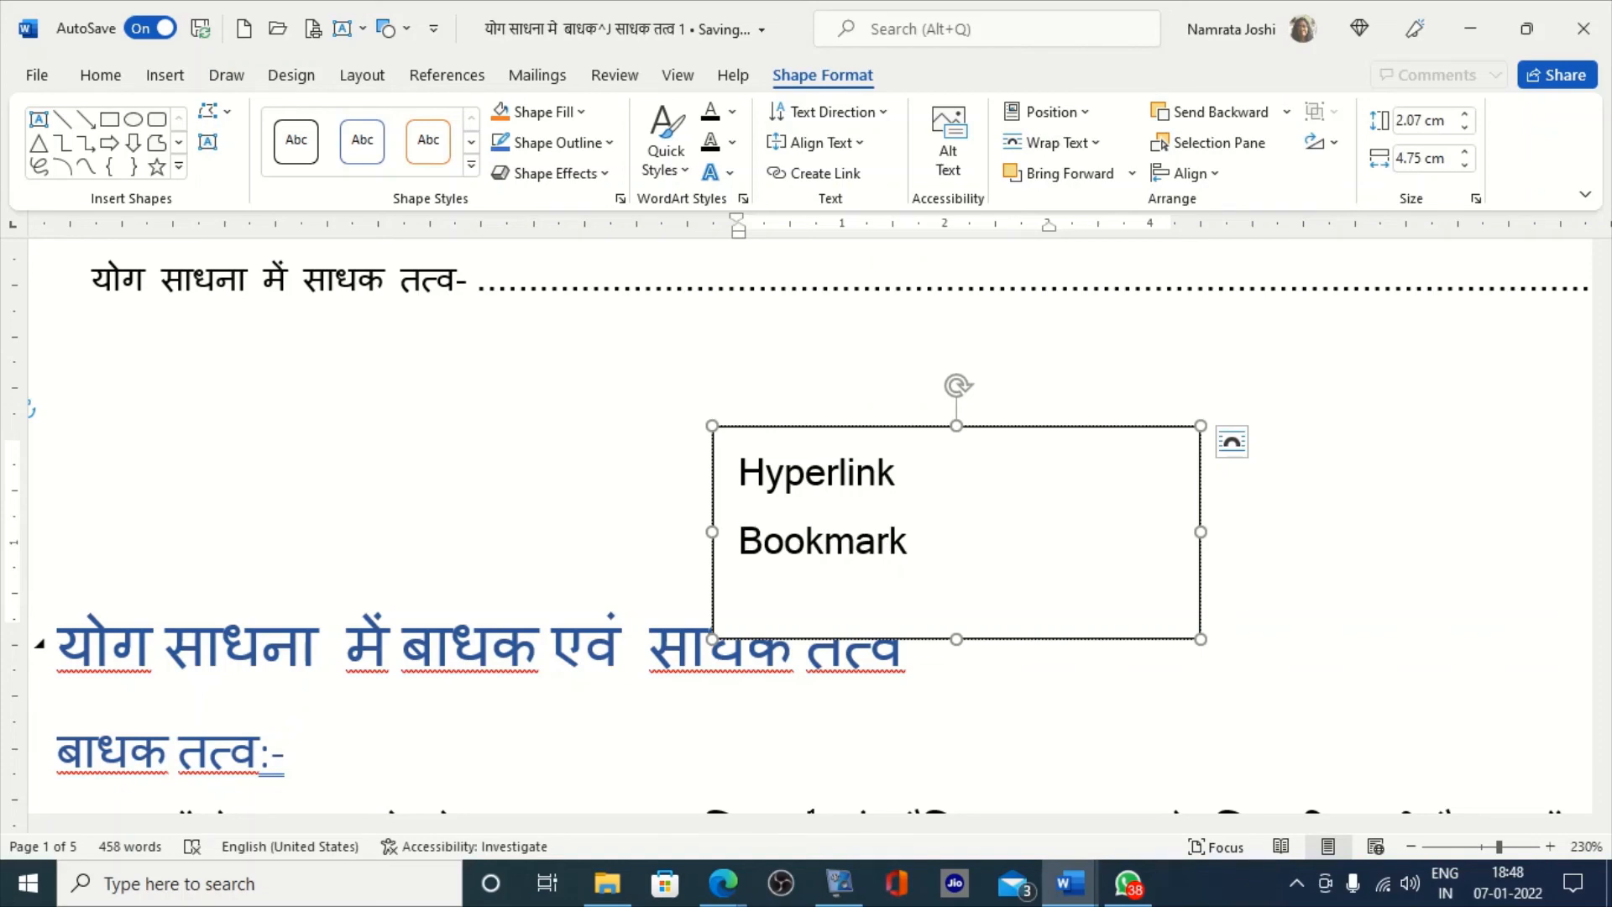
- Link the word "Hyperlink" in the text box to the "hyperlink" bookmark in this document
{"action": "double_click", "coordinate": [825, 475]}
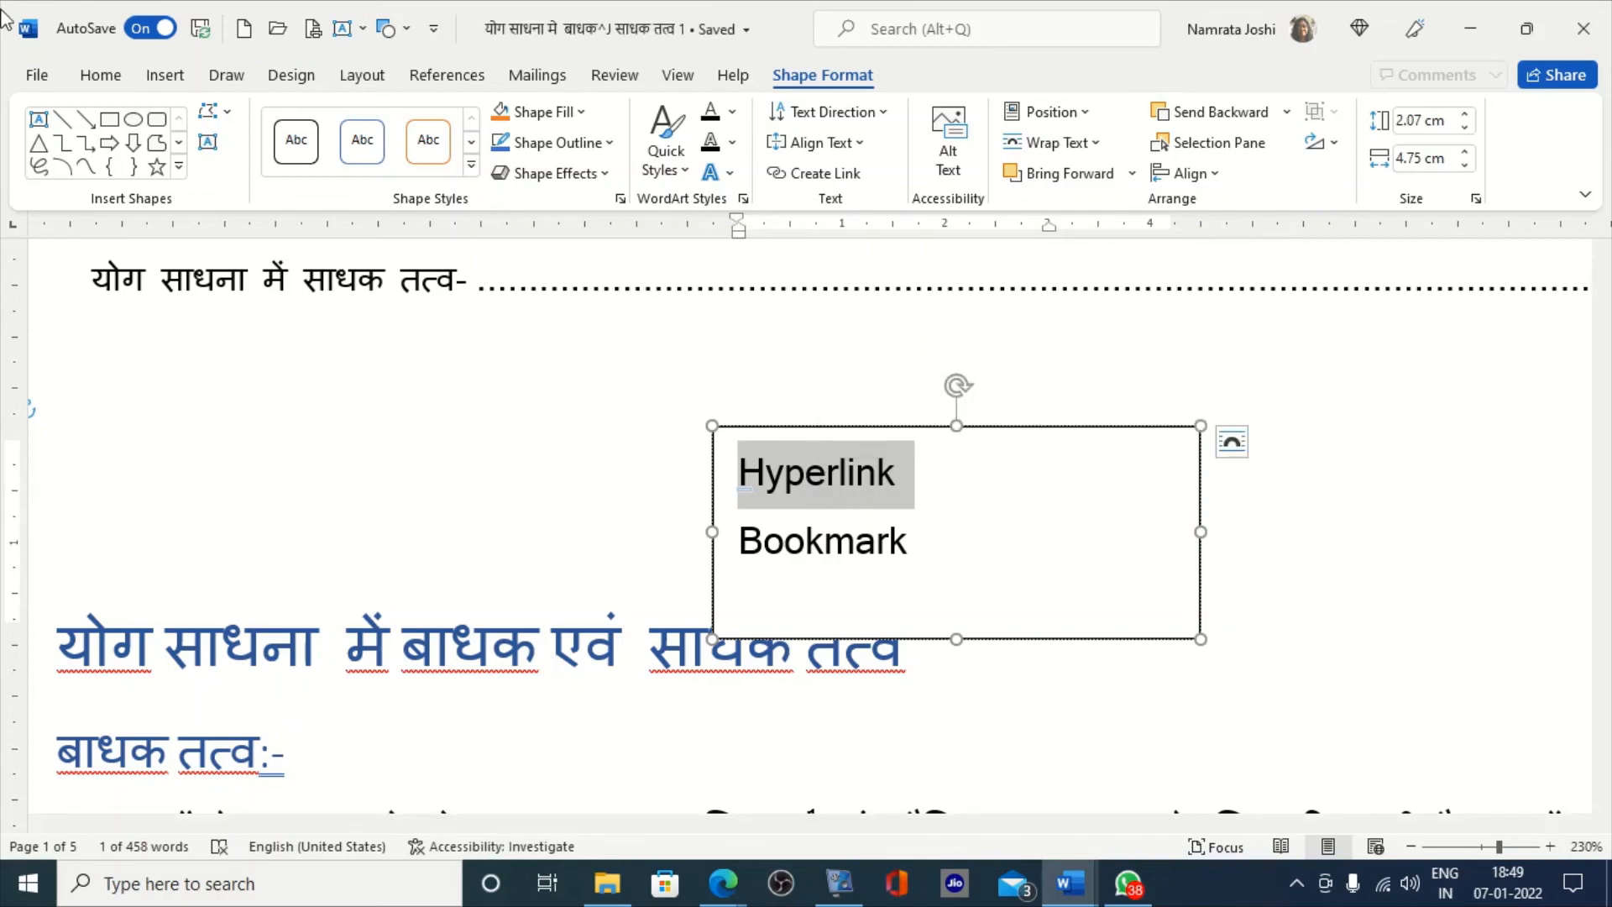
{"action": "left_click", "coordinate": [167, 77]}
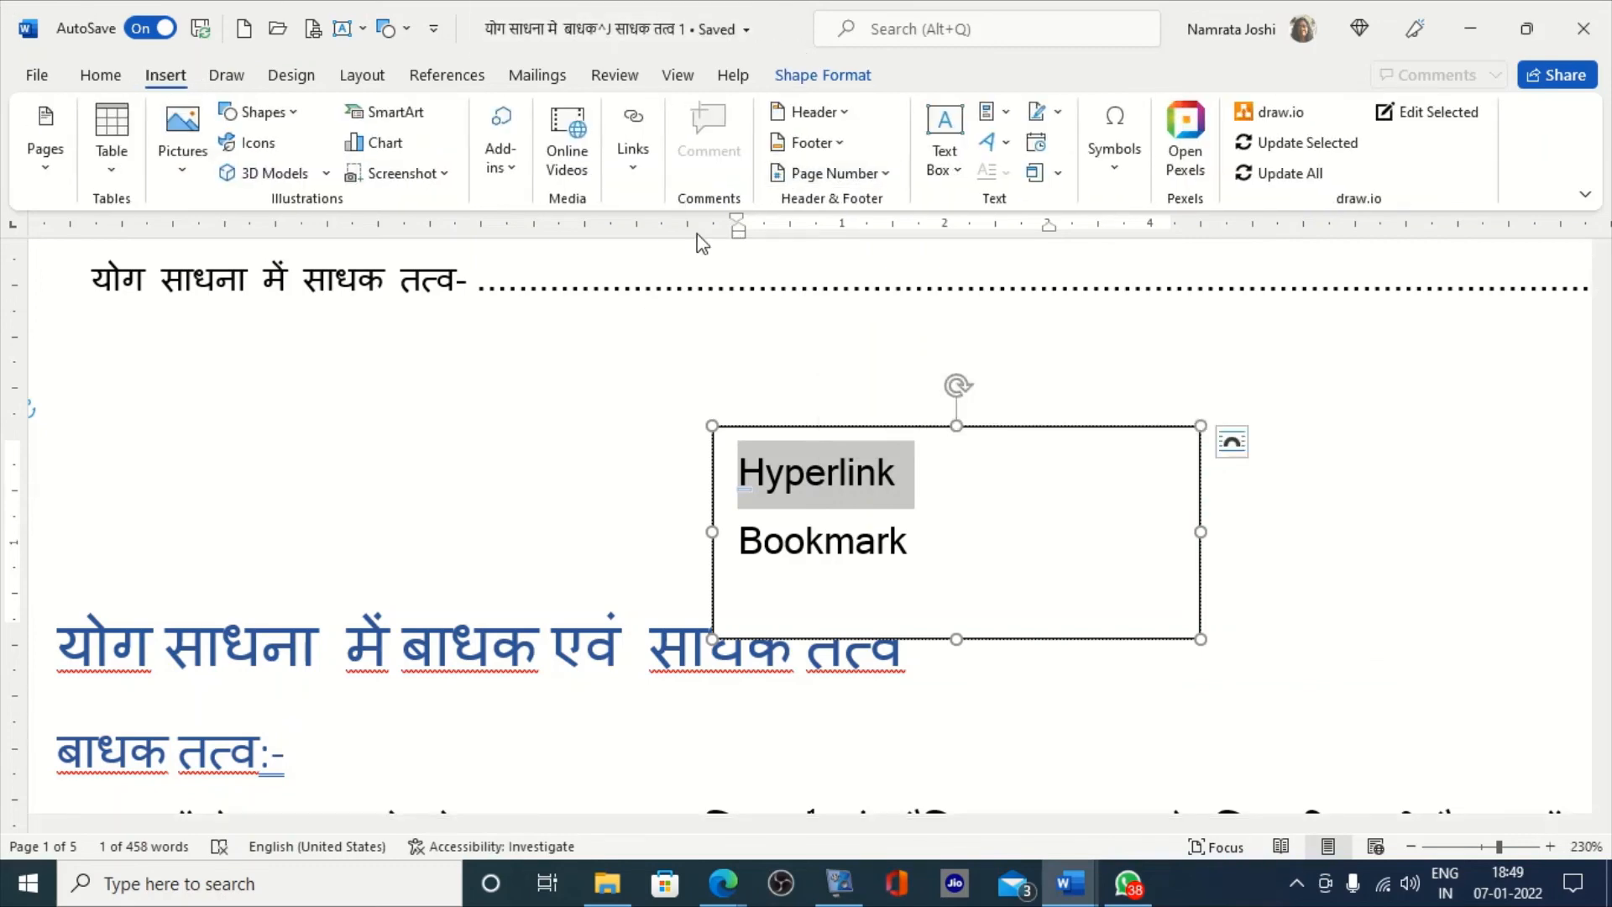
{"action": "left_click", "coordinate": [645, 173]}
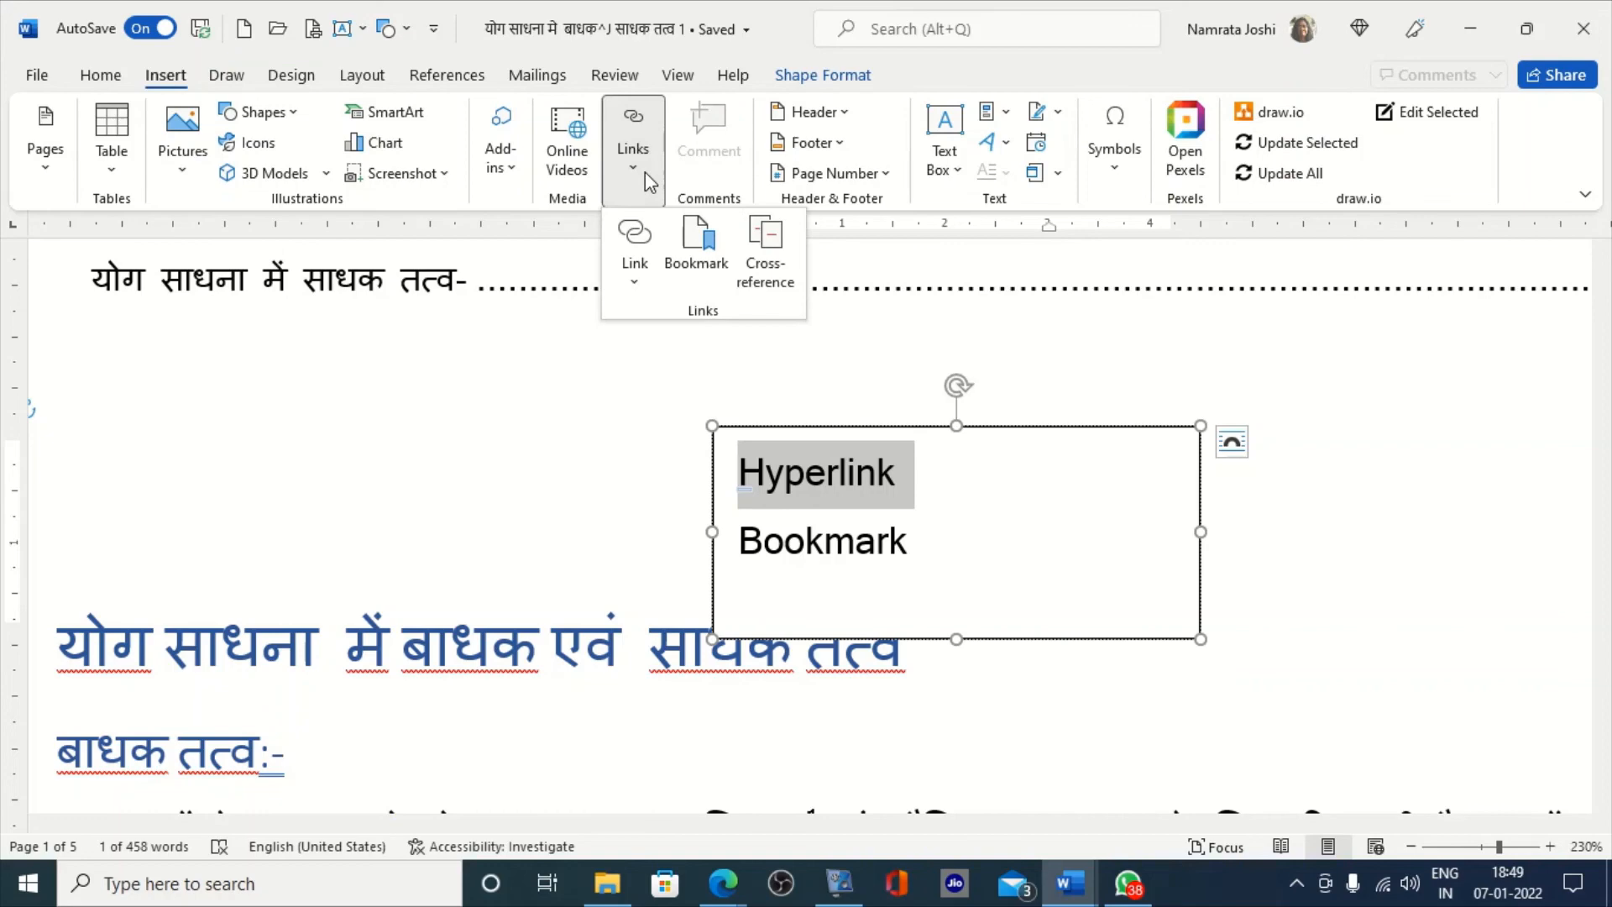
{"action": "left_click", "coordinate": [636, 239]}
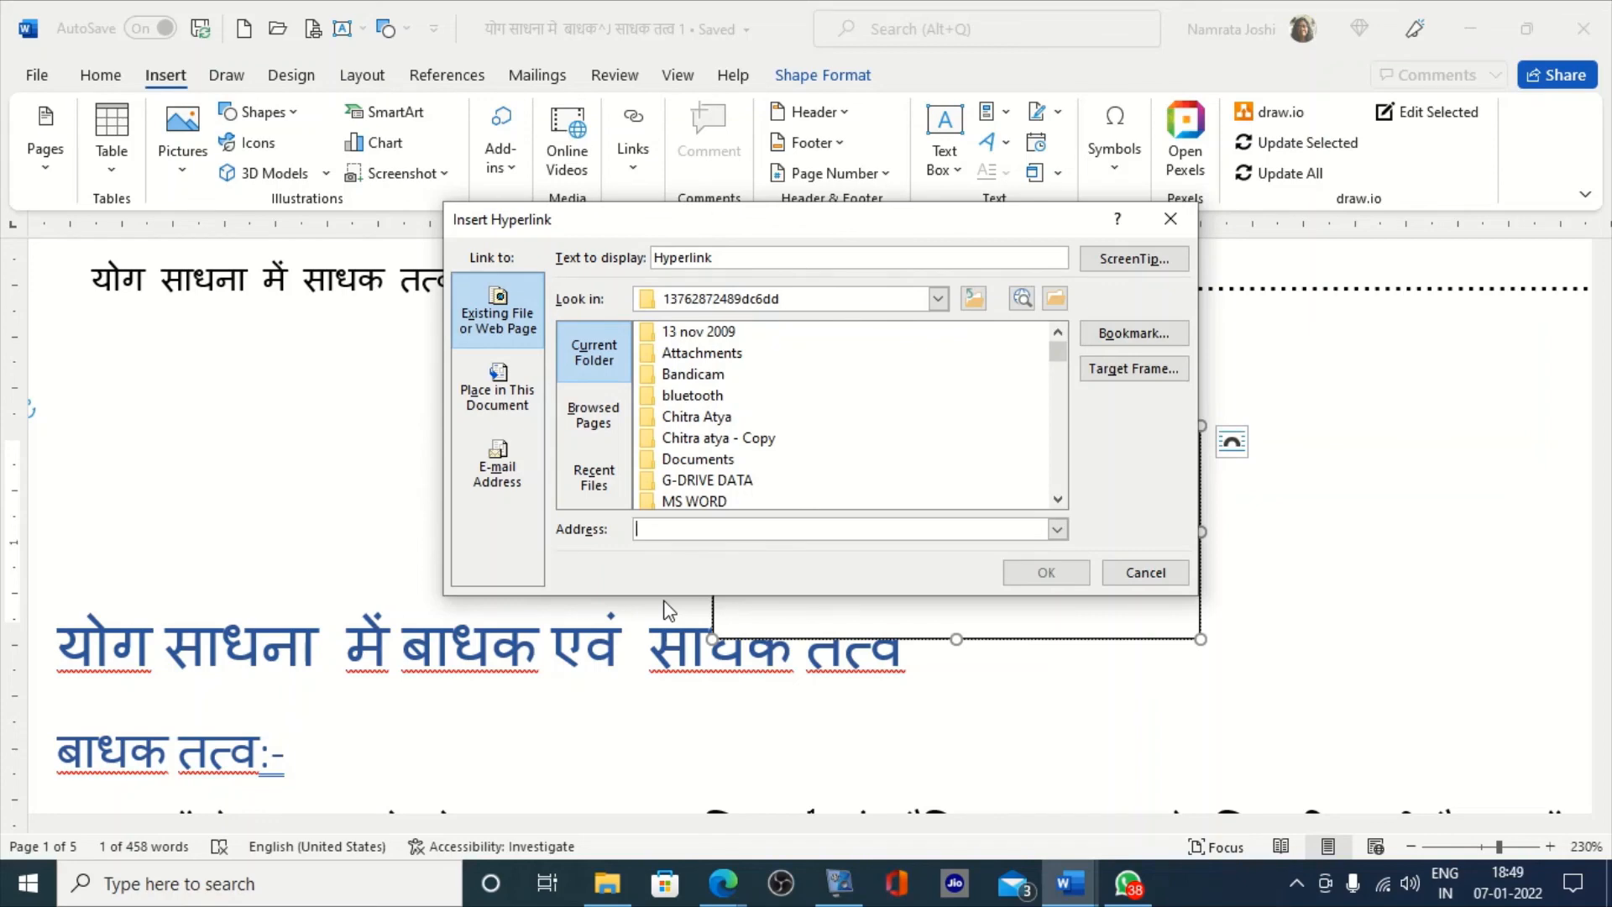
{"action": "left_click", "coordinate": [507, 382]}
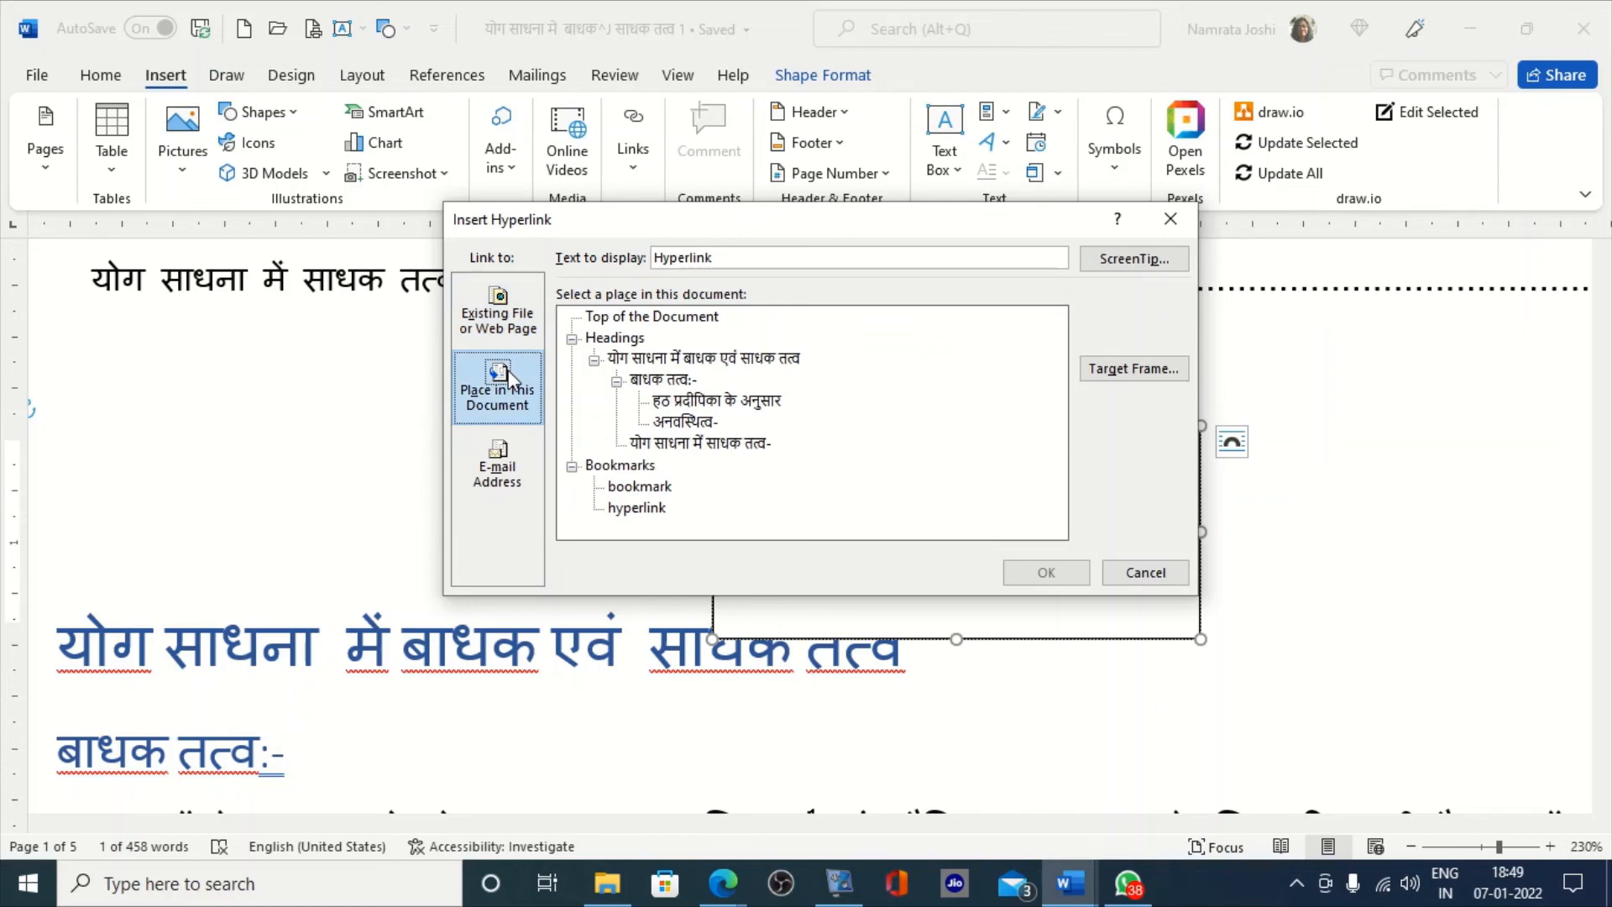
{"action": "left_click", "coordinate": [637, 512]}
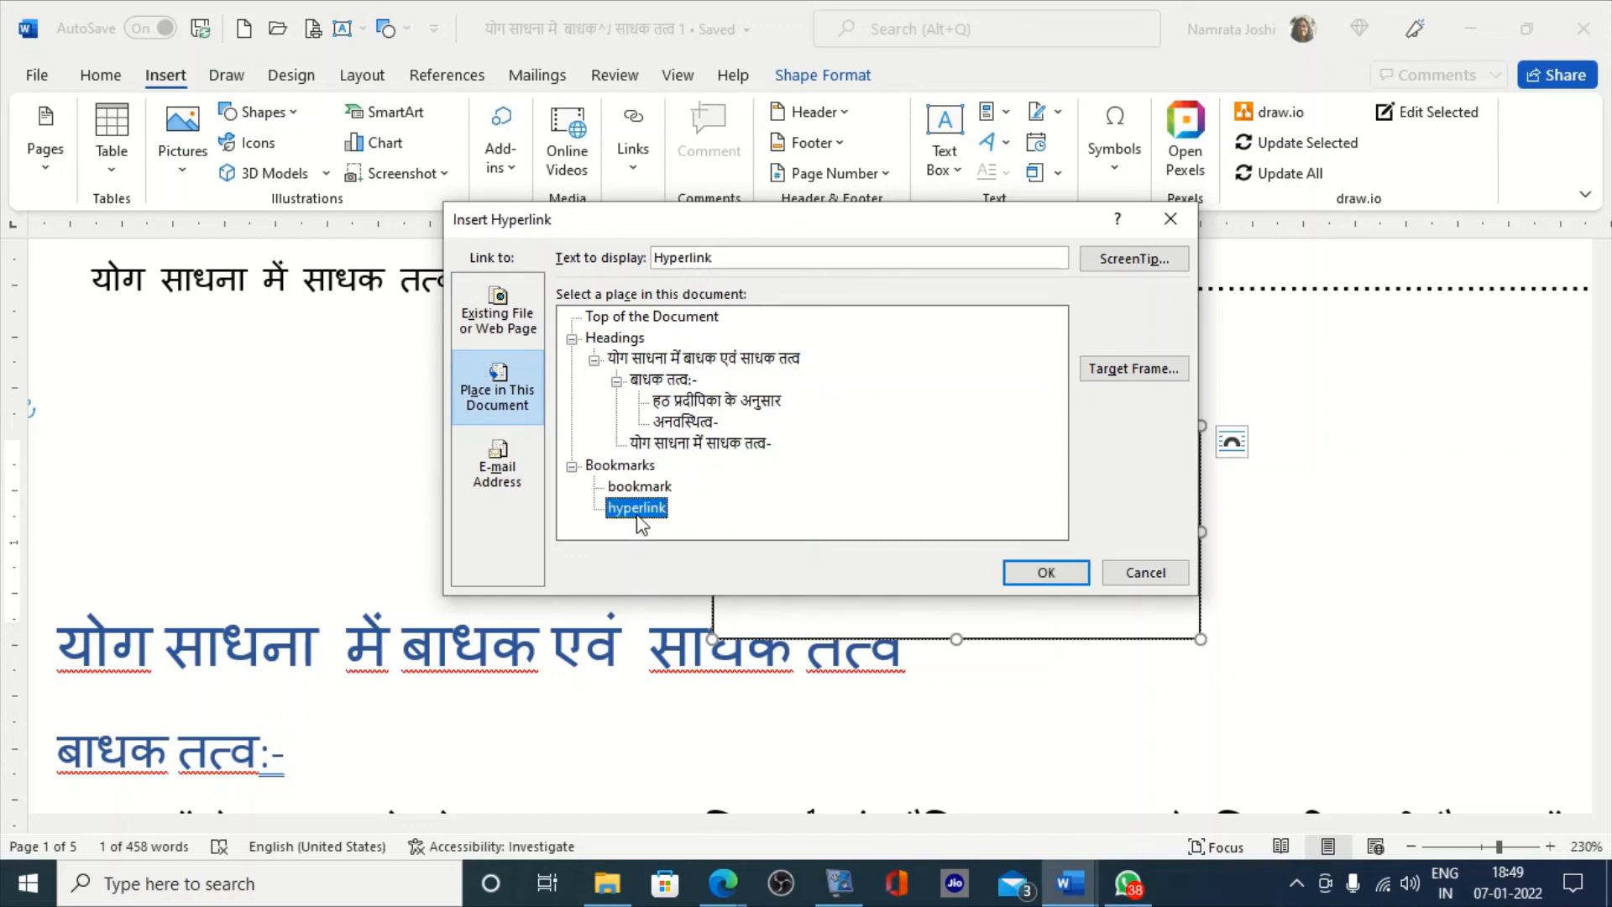
{"action": "left_click", "coordinate": [1048, 574]}
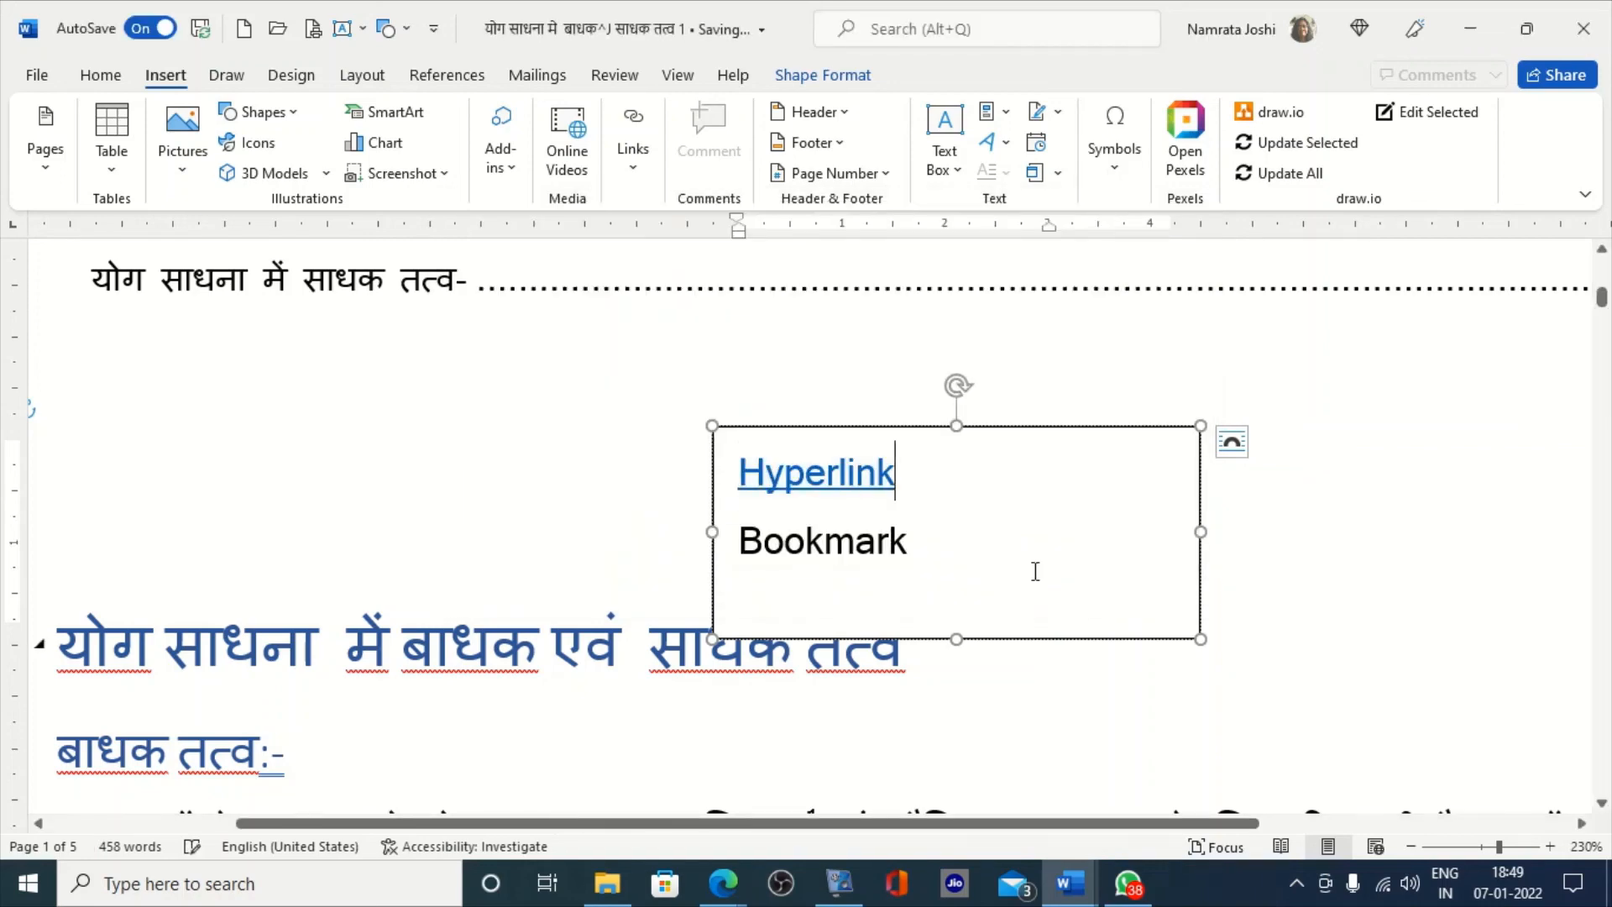
- Link the word "Bookmark" in the text box to the "hyperlink" bookmark in this document
{"action": "triple_click", "coordinate": [913, 550]}
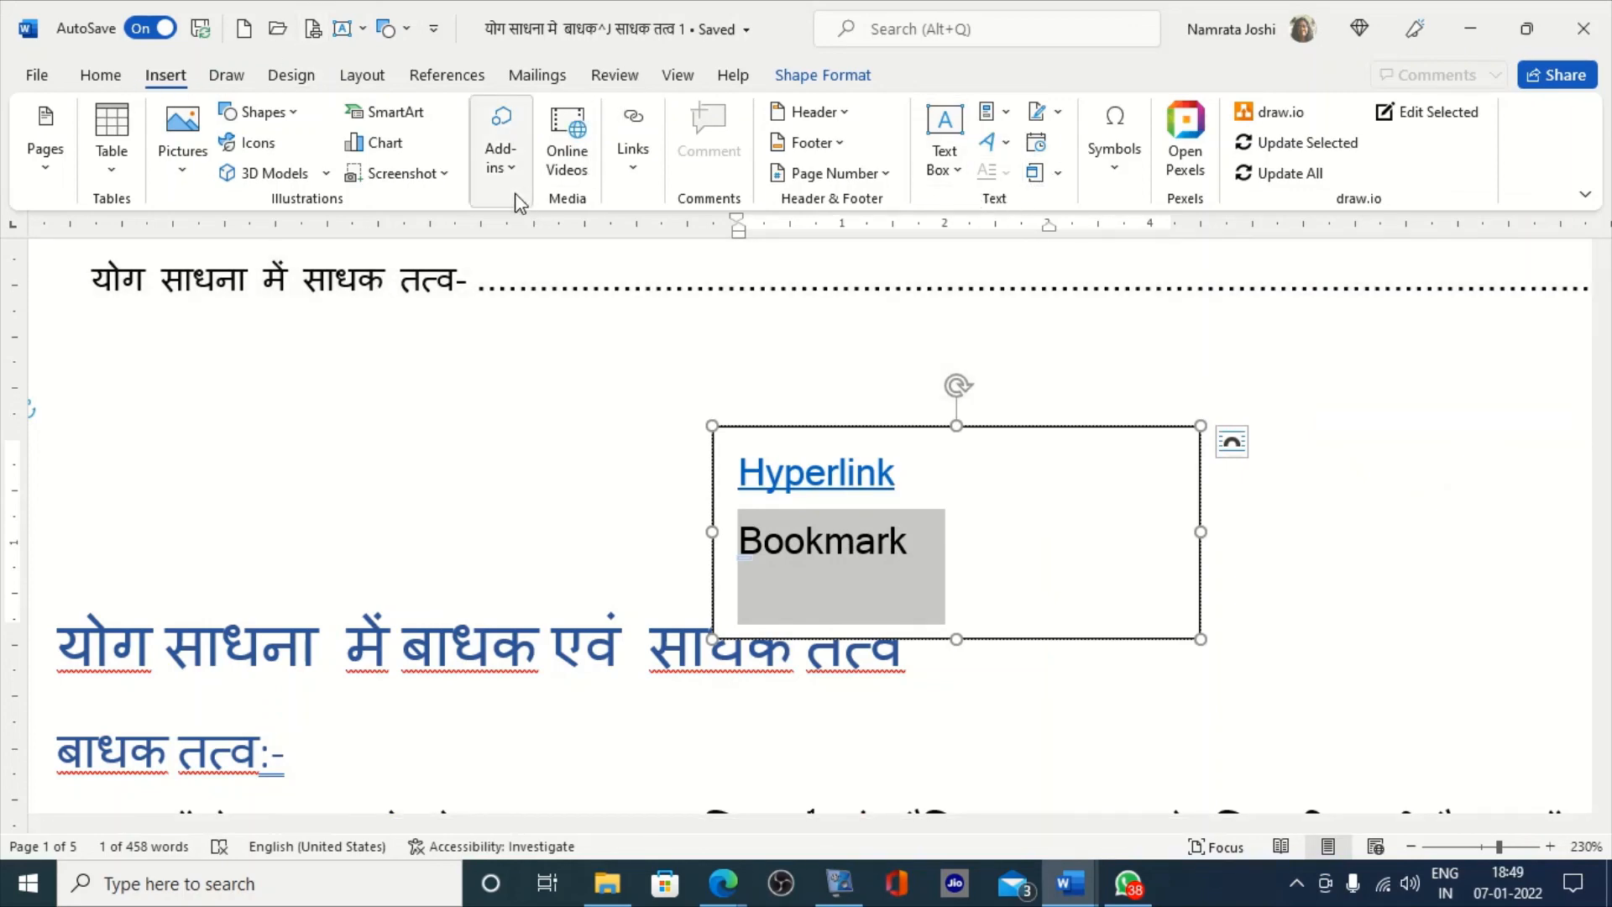
{"action": "left_click", "coordinate": [638, 172]}
{"action": "left_click", "coordinate": [636, 239]}
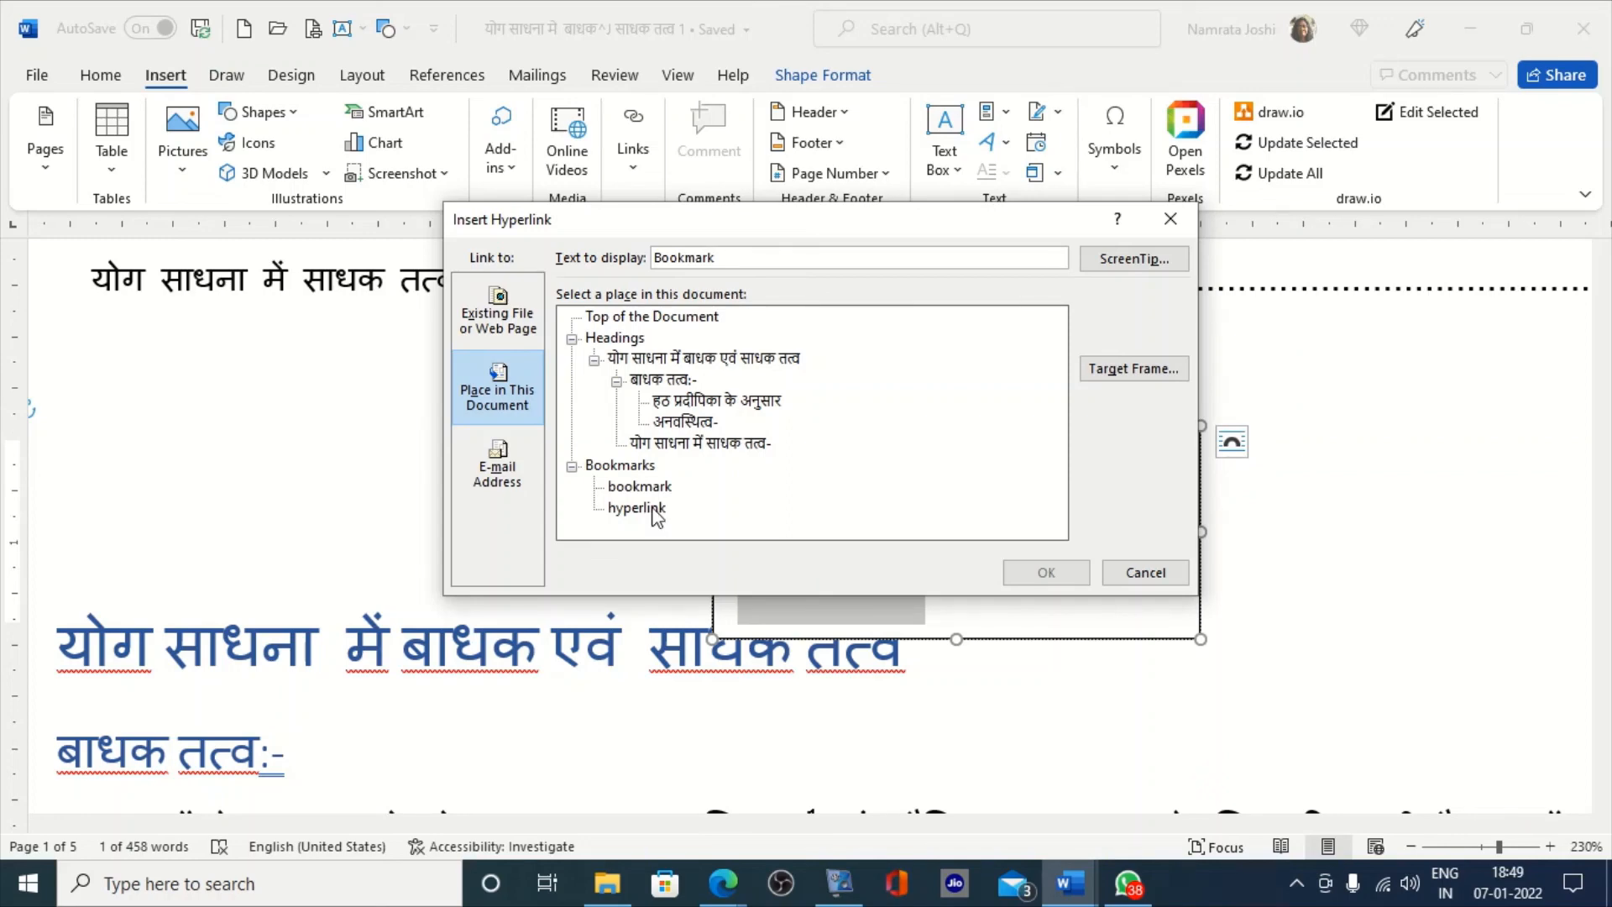
{"action": "left_click", "coordinate": [658, 514]}
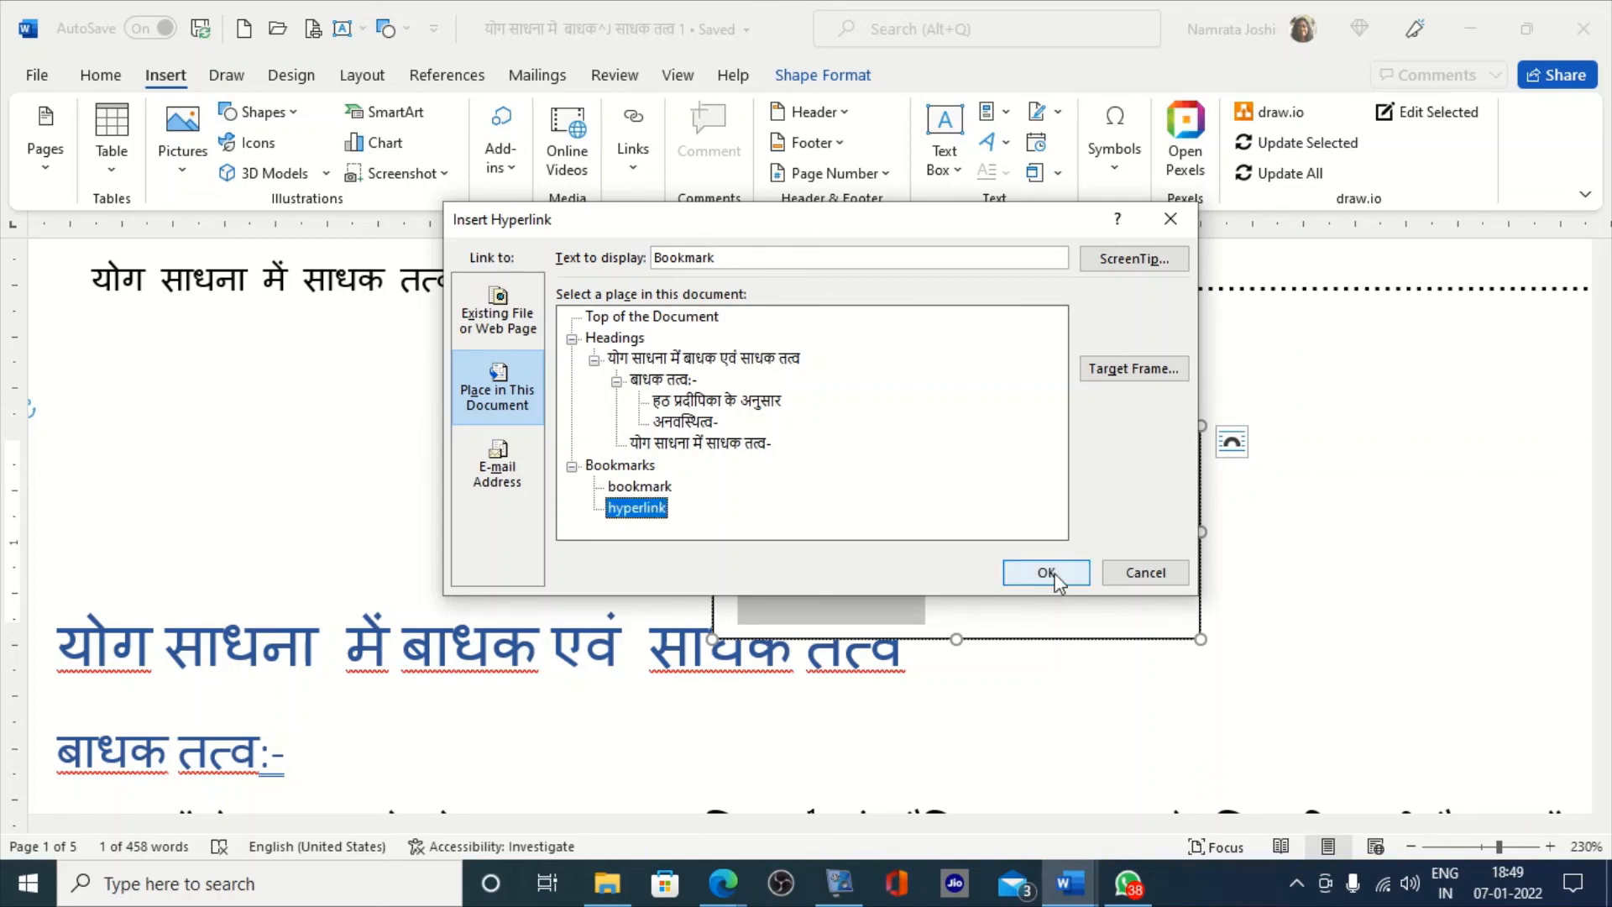
{"action": "left_click", "coordinate": [1046, 573]}
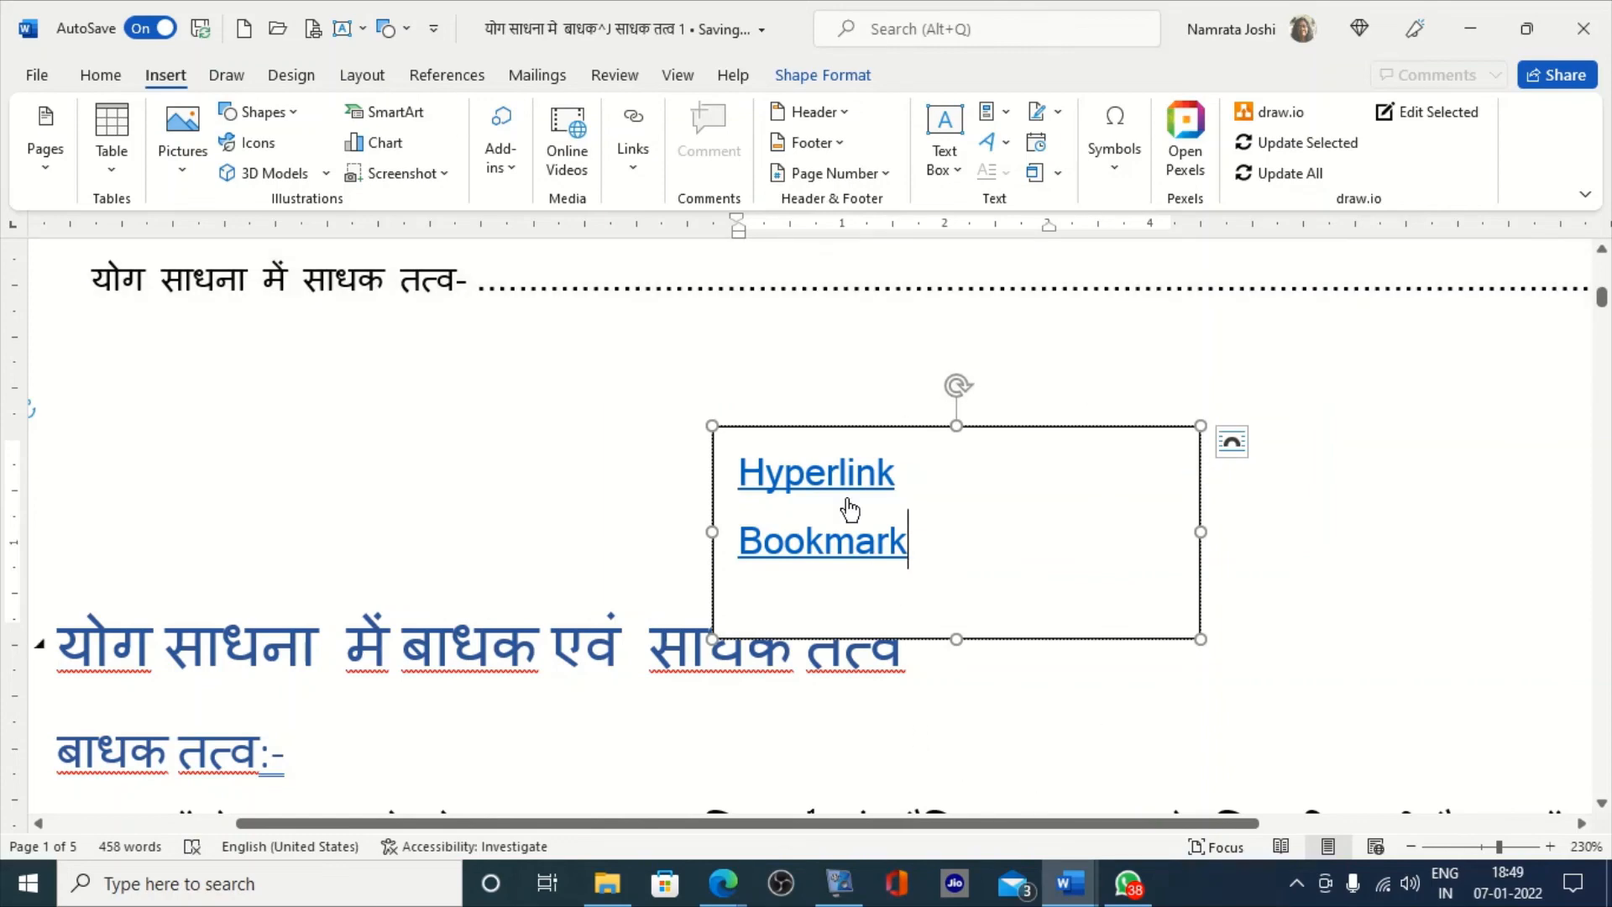
- Follow the "Hyperlink" link in the text box to test where it leads
{"action": "left_click", "coordinate": [848, 472], "text": "ctrl"}
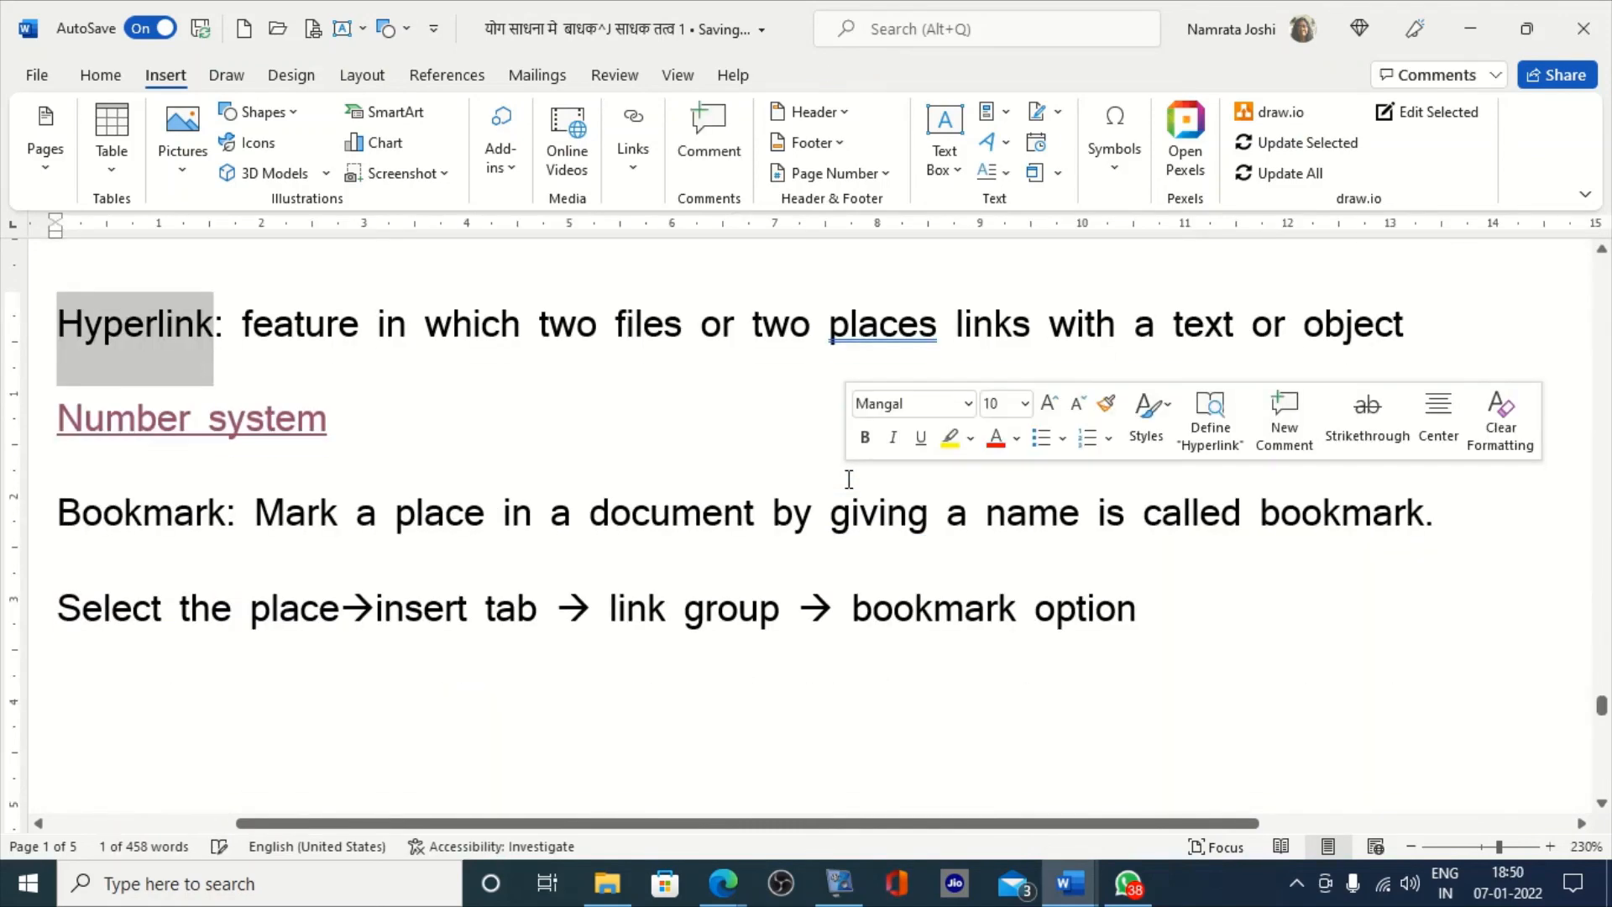